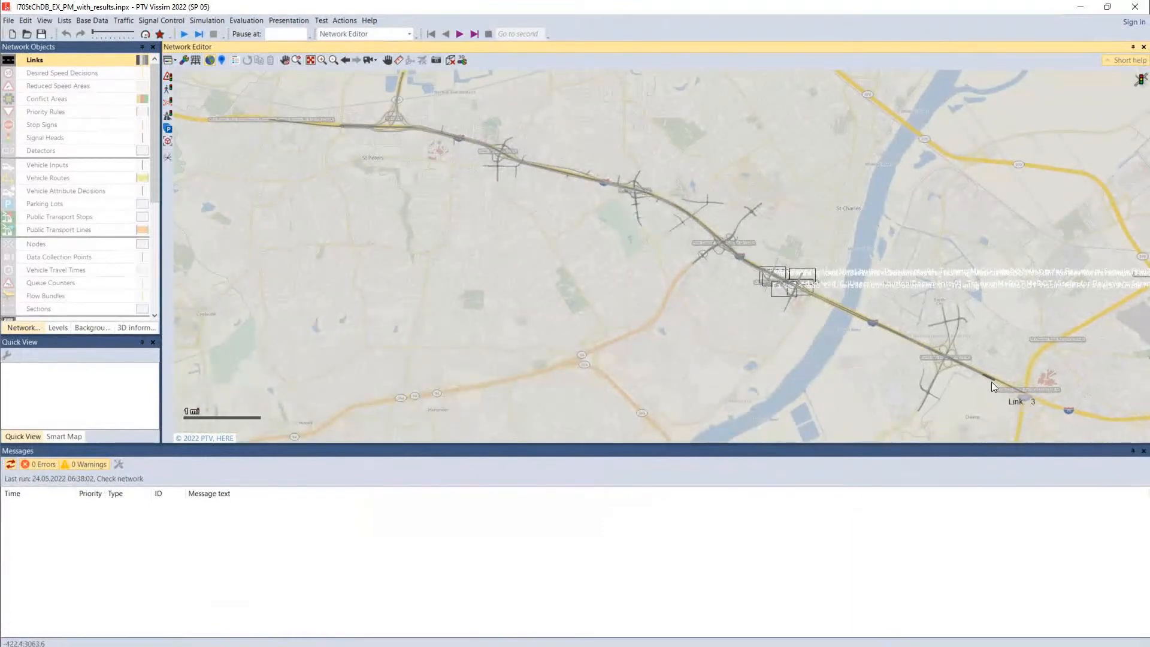
Examine the network boundaries at both ends of the freeway corridor, focusing on the eastern end around the I-270 interchange
{"action": "left_click_drag", "start_coordinate": [991, 382], "coordinate": [867, 328]}
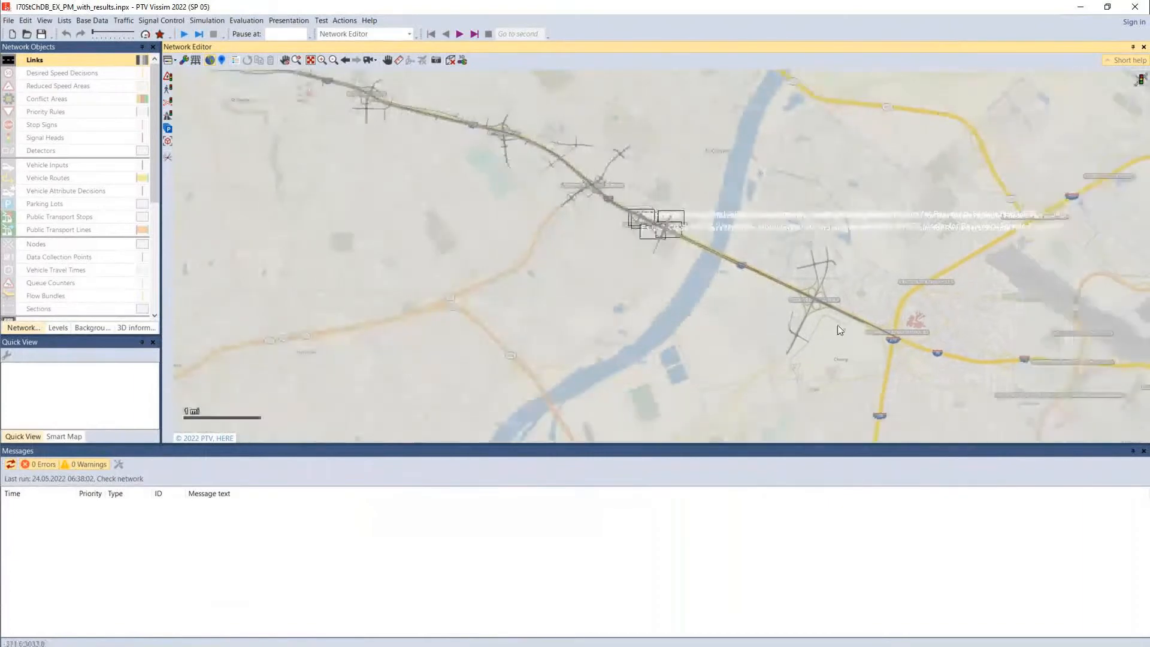
{"action": "left_click_drag", "start_coordinate": [590, 269], "coordinate": [696, 328]}
{"action": "left_click_drag", "start_coordinate": [416, 195], "coordinate": [432, 222]}
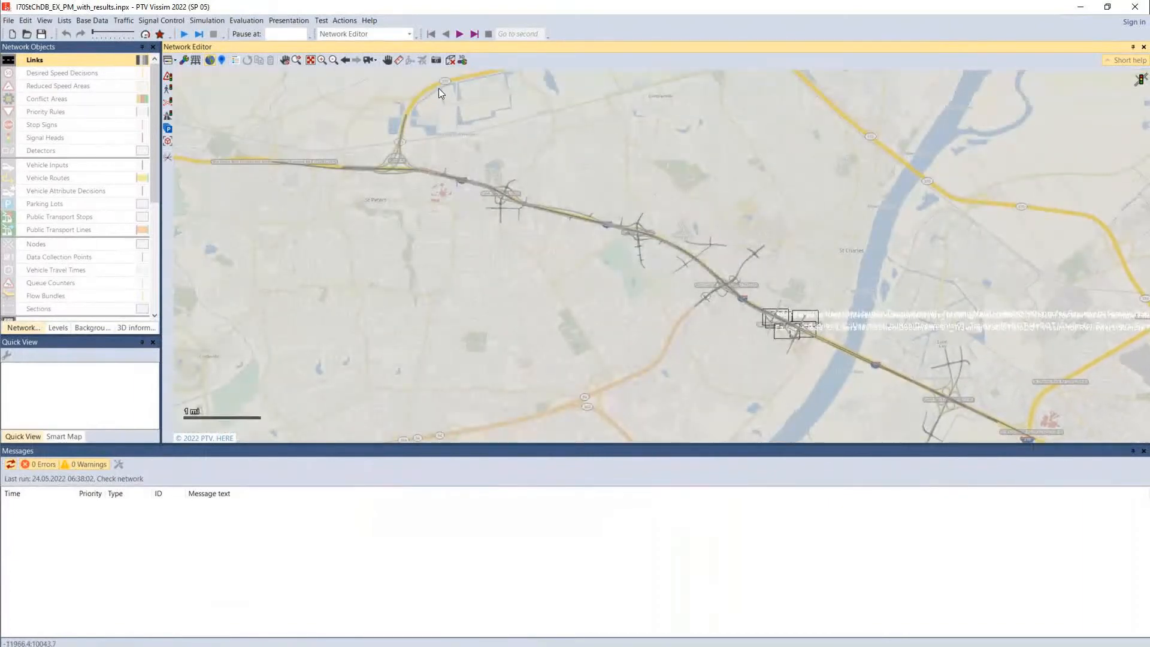
{"action": "left_click_drag", "start_coordinate": [675, 261], "coordinate": [570, 214]}
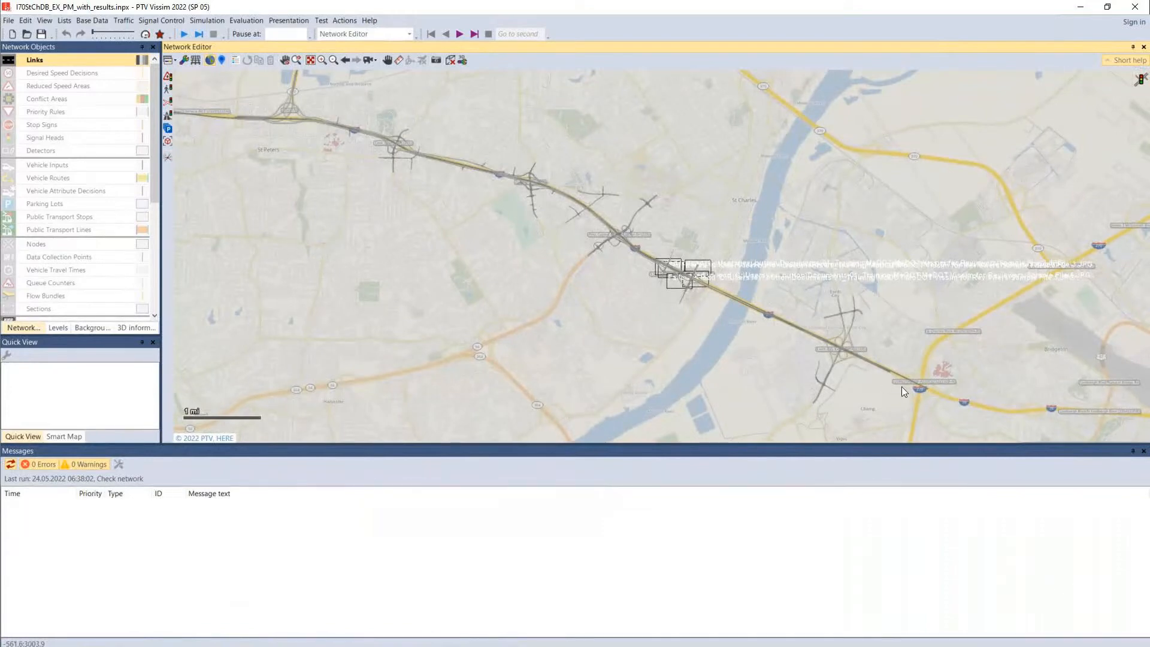
{"action": "scroll", "coordinate": [903, 391], "scroll_direction": "up", "scroll_amount": 4}
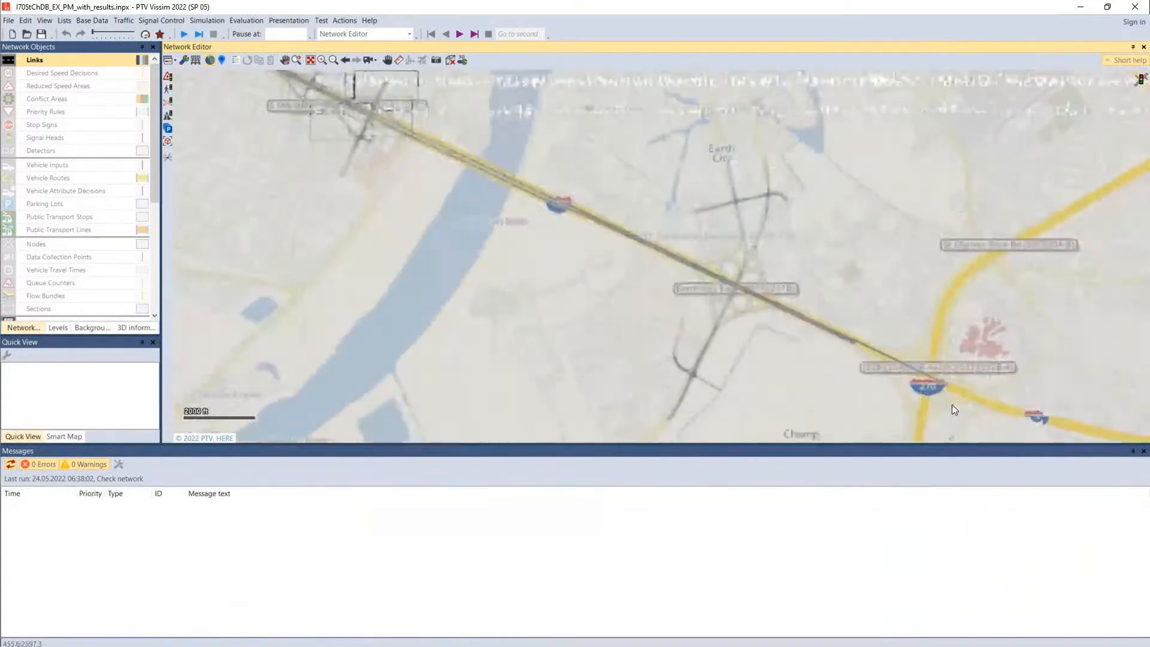
{"action": "scroll", "coordinate": [952, 404], "scroll_direction": "up", "scroll_amount": 3}
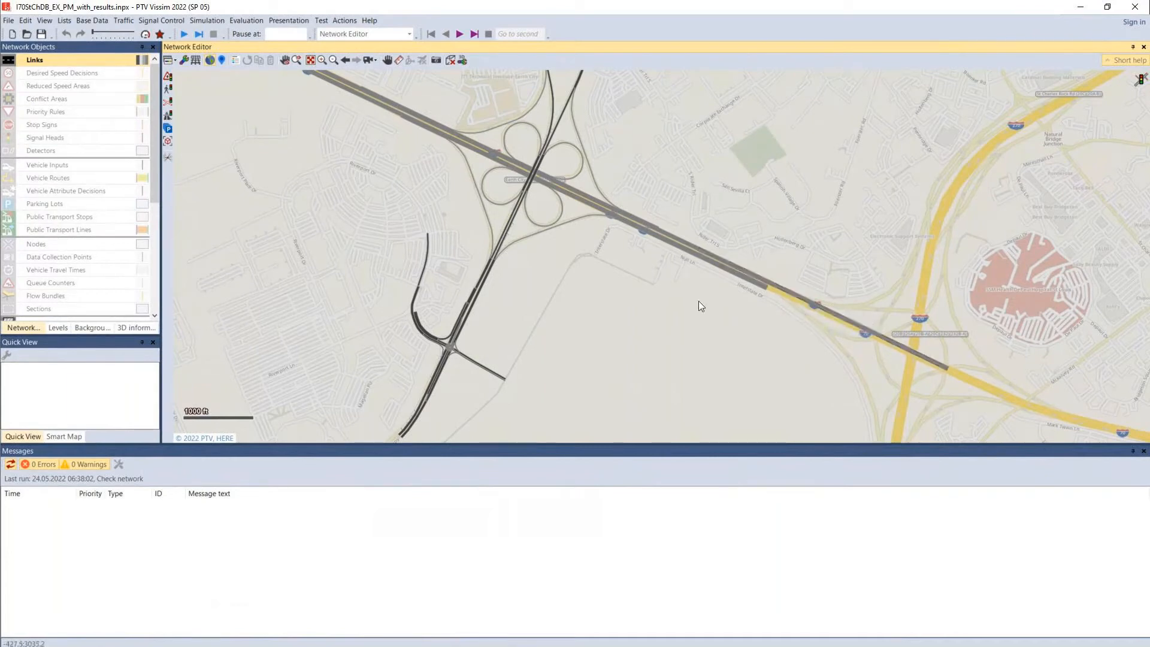
{"action": "left_click_drag", "start_coordinate": [608, 276], "coordinate": [663, 303]}
{"action": "scroll", "coordinate": [663, 303], "scroll_direction": "down", "scroll_amount": 1}
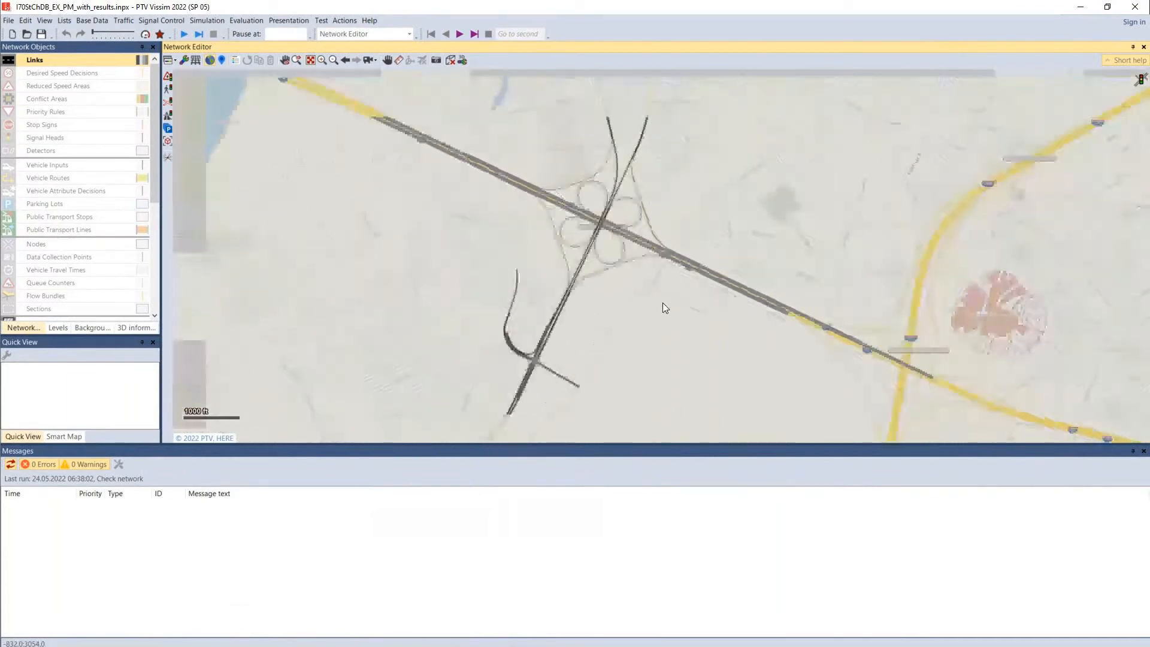
{"action": "scroll", "coordinate": [662, 303], "scroll_direction": "down", "scroll_amount": 1}
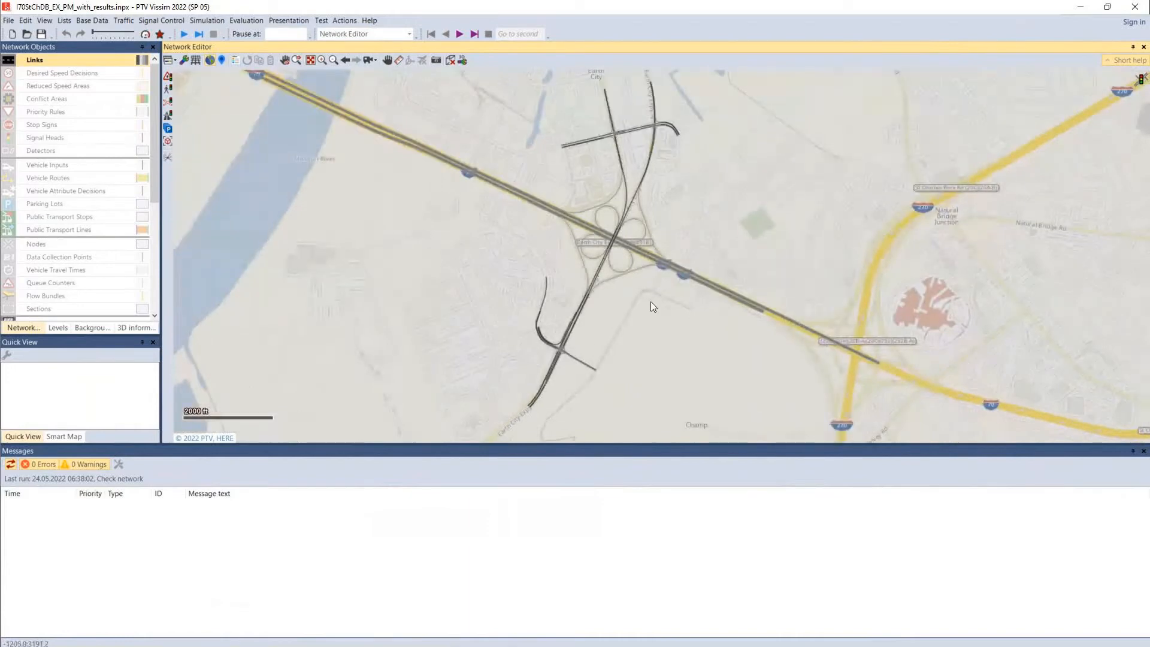
{"action": "scroll", "coordinate": [712, 305], "scroll_direction": "up", "scroll_amount": 2}
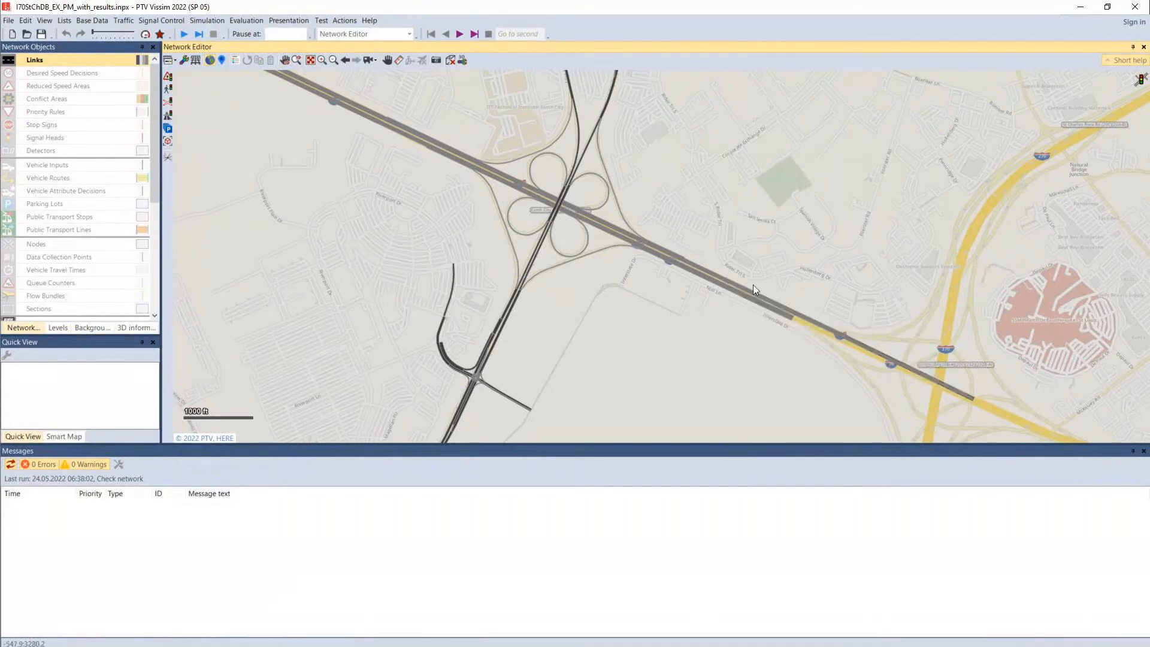
{"action": "left_click_drag", "start_coordinate": [728, 294], "coordinate": [791, 304]}
{"action": "left_click_drag", "start_coordinate": [471, 246], "coordinate": [701, 297]}
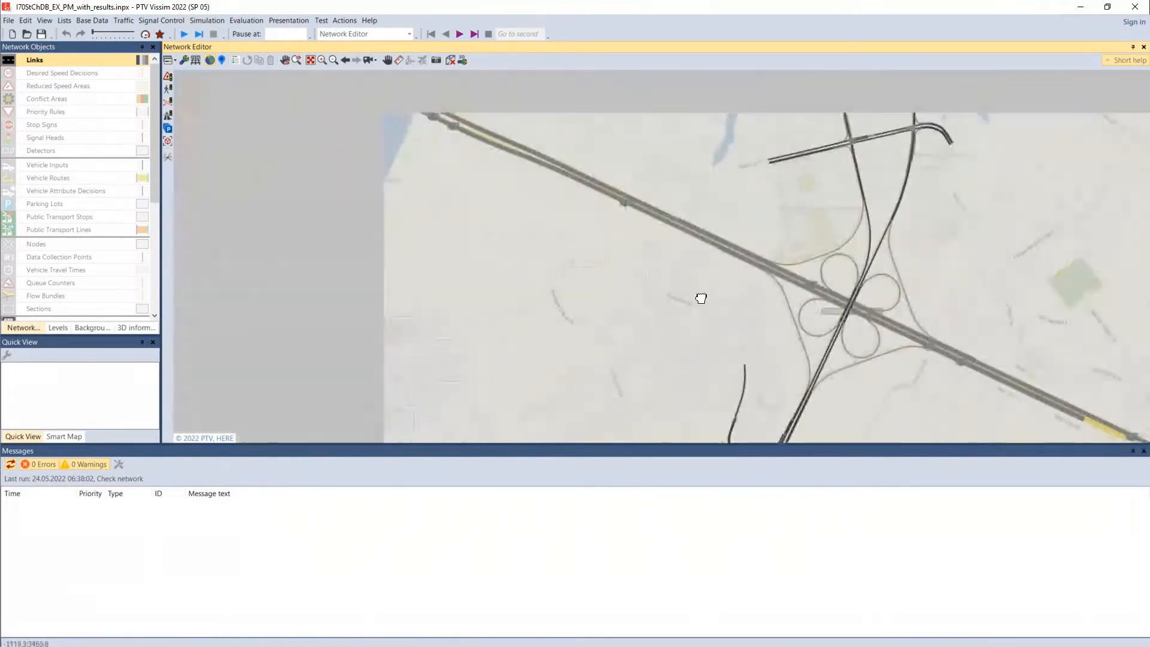
{"action": "scroll", "coordinate": [796, 282], "scroll_direction": "down", "scroll_amount": 1}
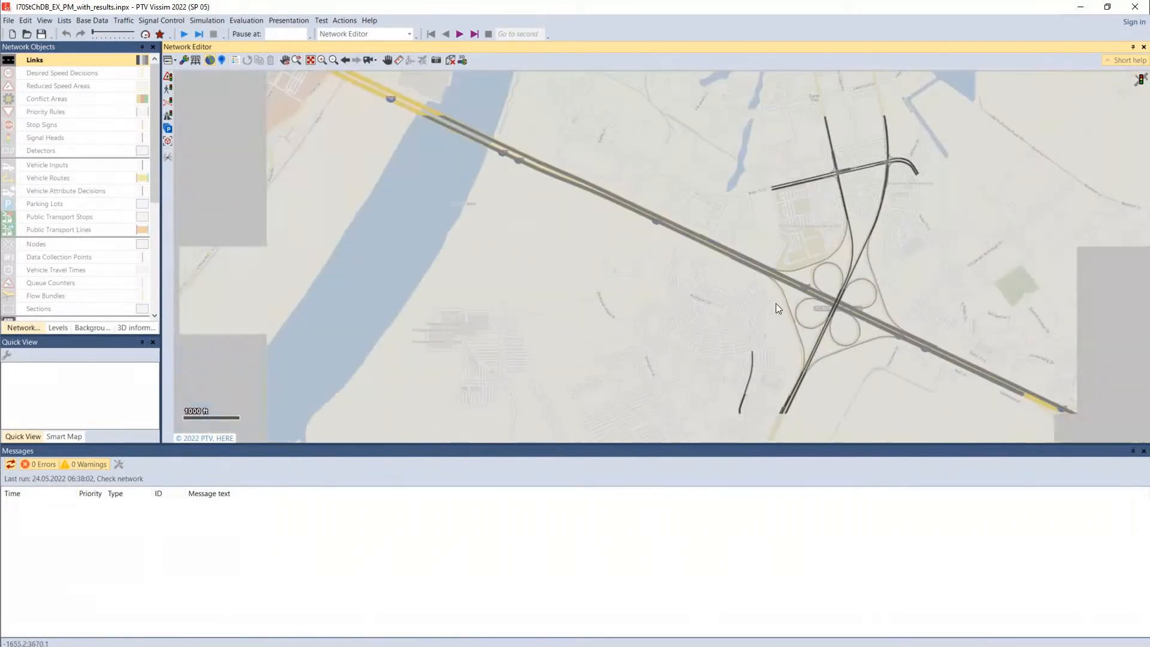
Examine how far the modelled cross streets and interchanges extend along the freeway corridor west of the river
{"action": "left_click", "coordinate": [308, 60]}
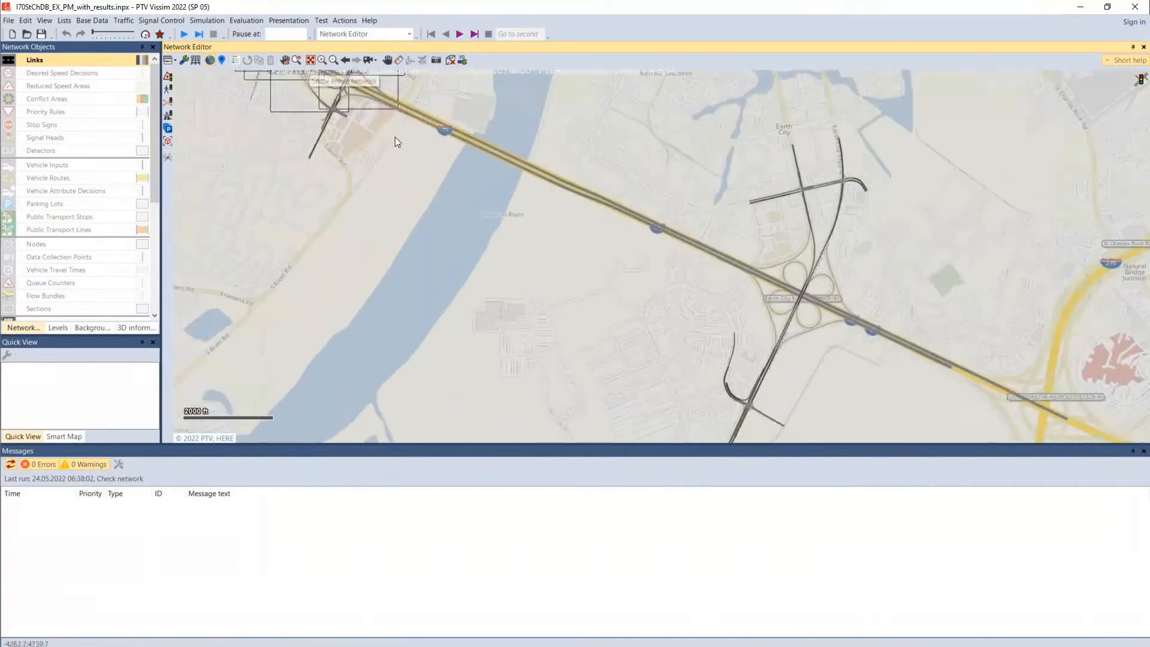
{"action": "left_click_drag", "start_coordinate": [398, 161], "coordinate": [593, 391]}
{"action": "left_click_drag", "start_coordinate": [302, 242], "coordinate": [479, 361]}
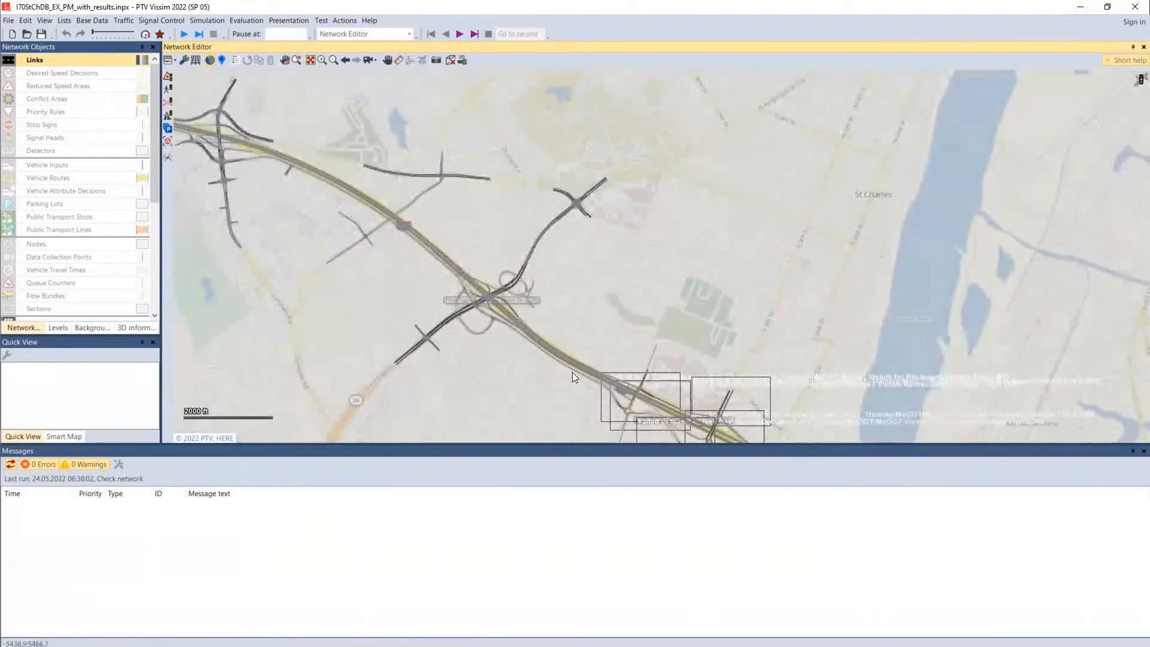
{"action": "left_click_drag", "start_coordinate": [494, 357], "coordinate": [619, 350]}
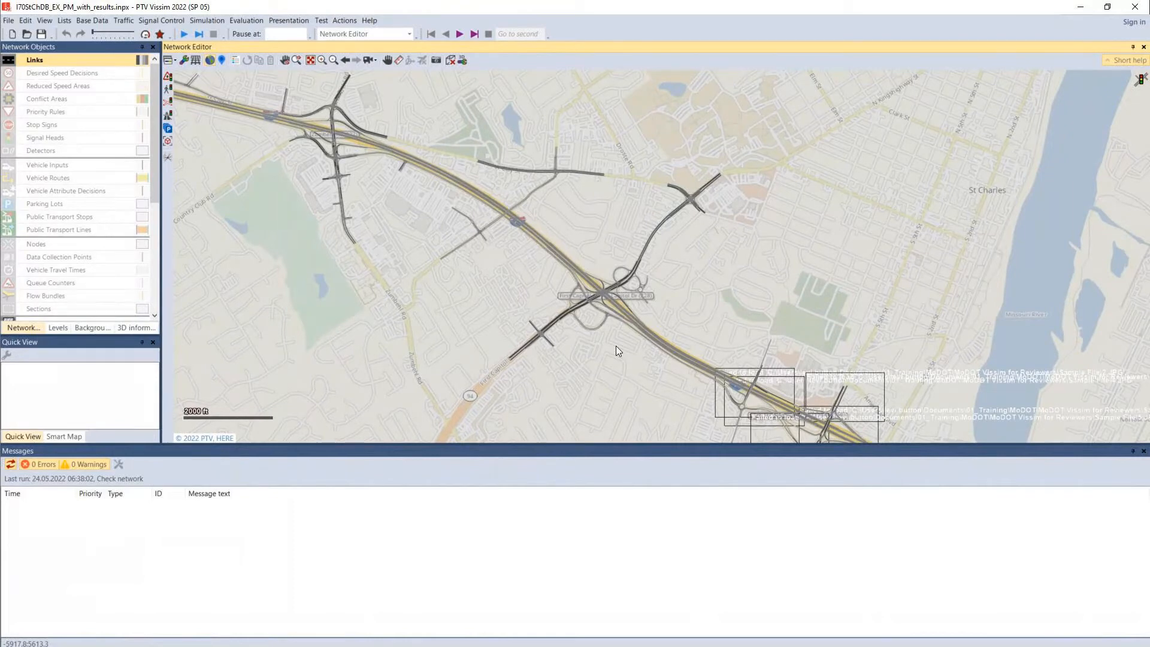
{"action": "left_click_drag", "start_coordinate": [482, 239], "coordinate": [729, 349]}
{"action": "left_click_drag", "start_coordinate": [289, 203], "coordinate": [539, 318]}
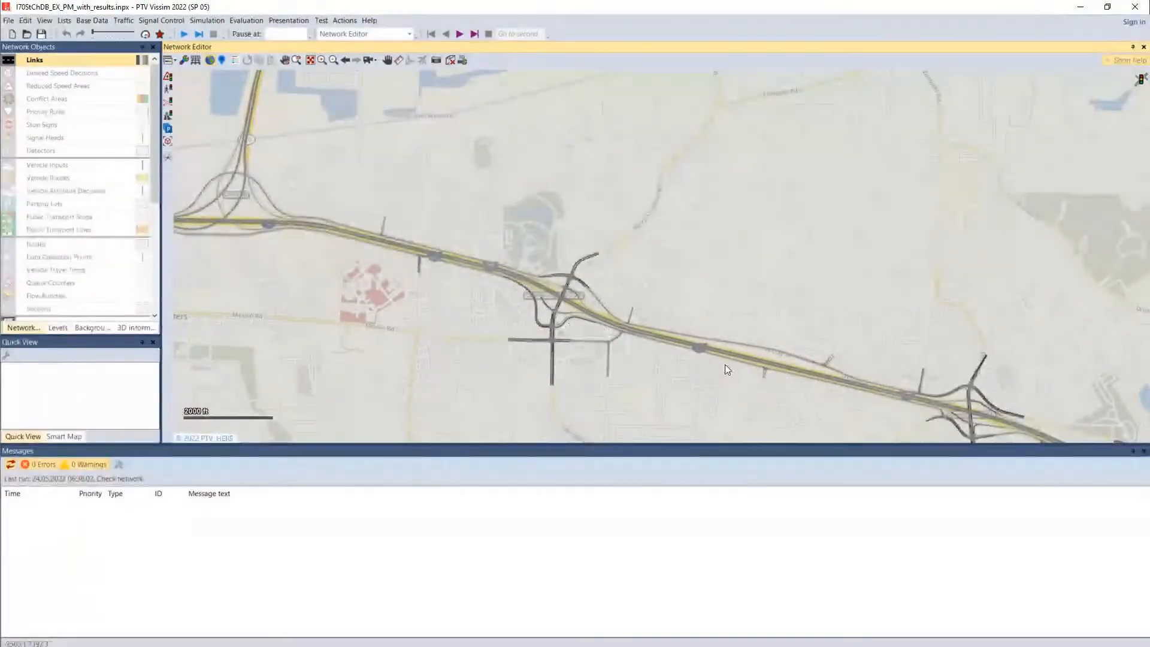
{"action": "left_click_drag", "start_coordinate": [725, 365], "coordinate": [511, 169]}
{"action": "left_click_drag", "start_coordinate": [794, 307], "coordinate": [464, 186]}
{"action": "left_click_drag", "start_coordinate": [710, 270], "coordinate": [262, 54]}
{"action": "left_click_drag", "start_coordinate": [743, 283], "coordinate": [958, 484]}
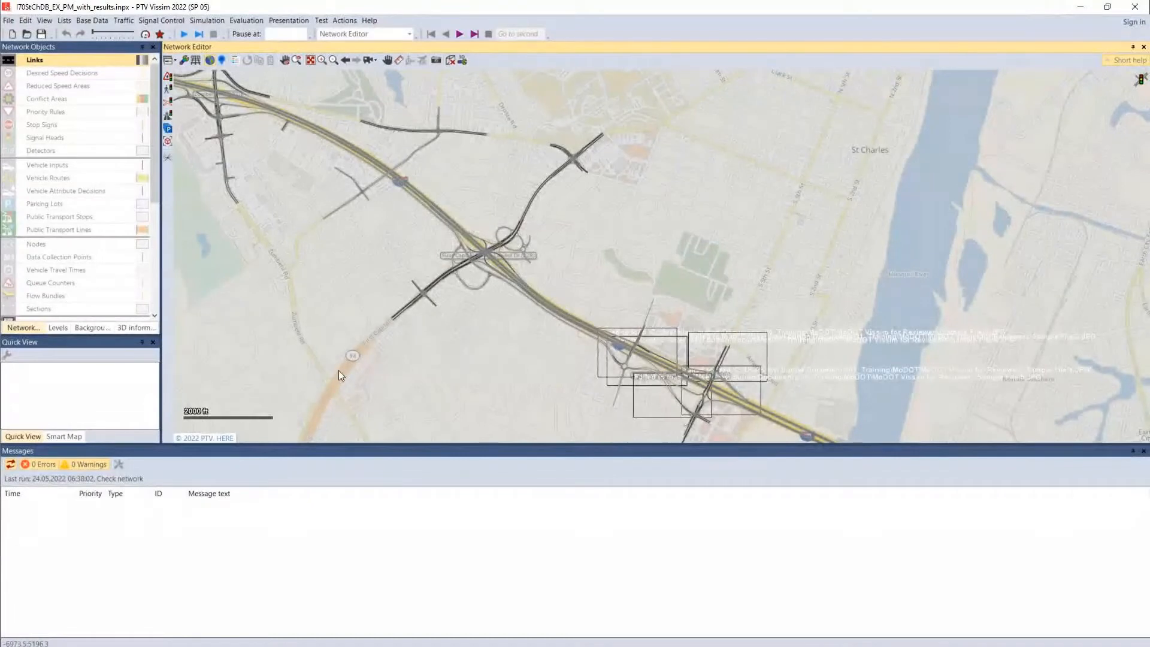
{"action": "left_click_drag", "start_coordinate": [307, 372], "coordinate": [607, 522]}
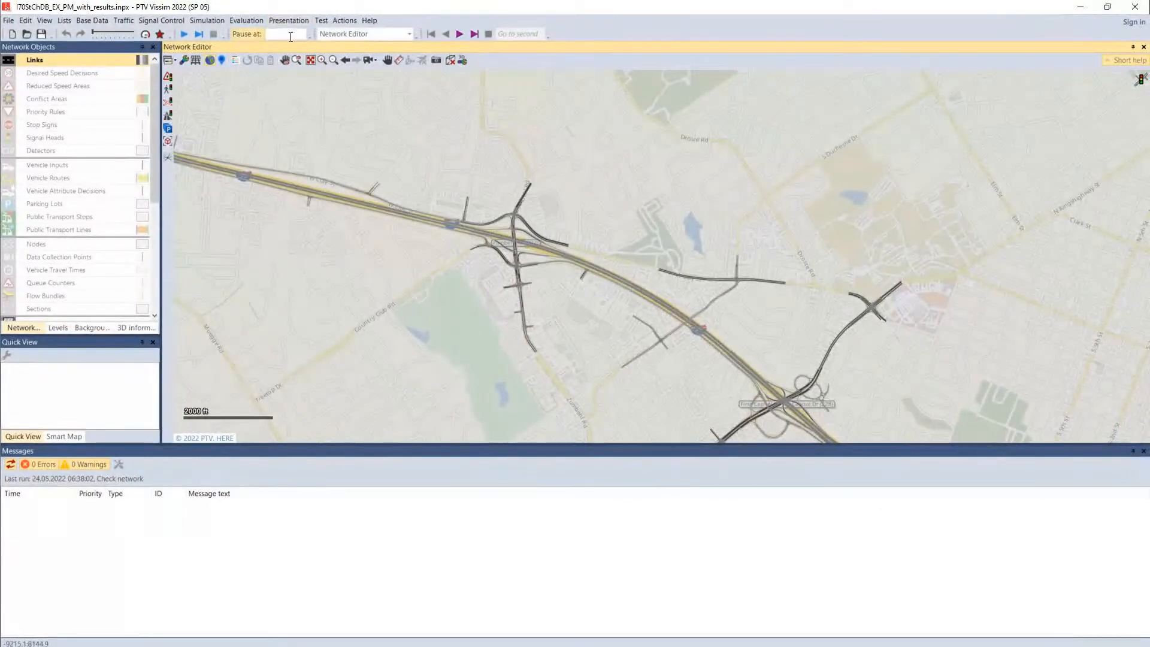
{"action": "left_click", "coordinate": [311, 59]}
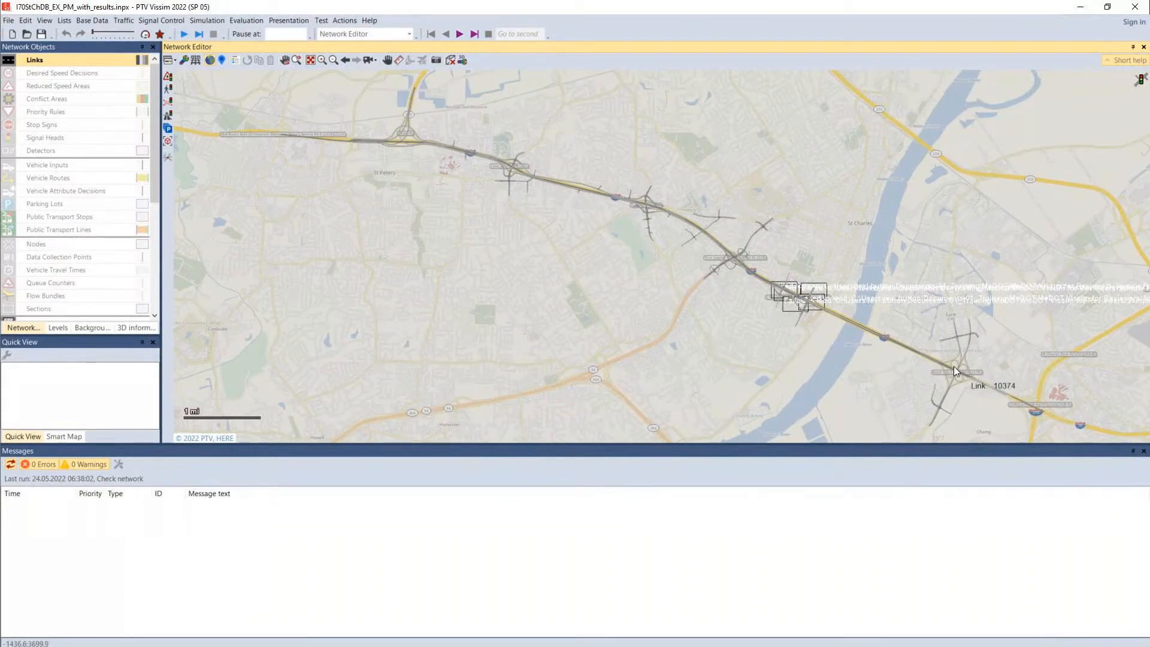
Apply the 07-Check Network Connectivity layout to the network editor and run the network check
{"action": "left_click", "coordinate": [171, 61]}
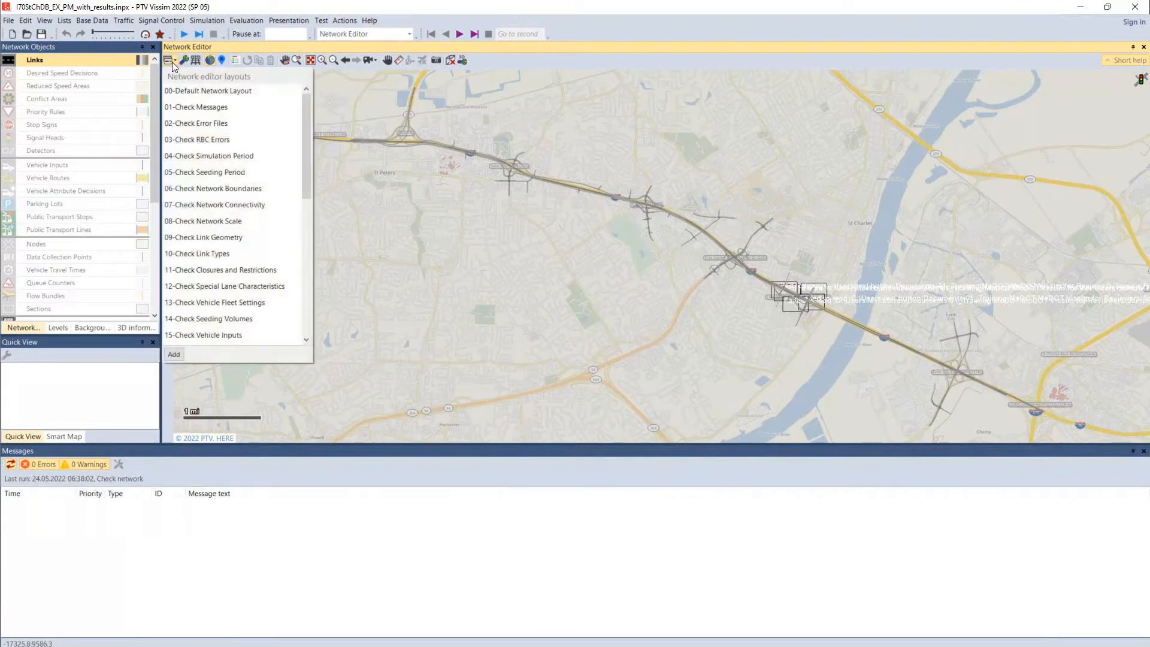
{"action": "left_click", "coordinate": [198, 207]}
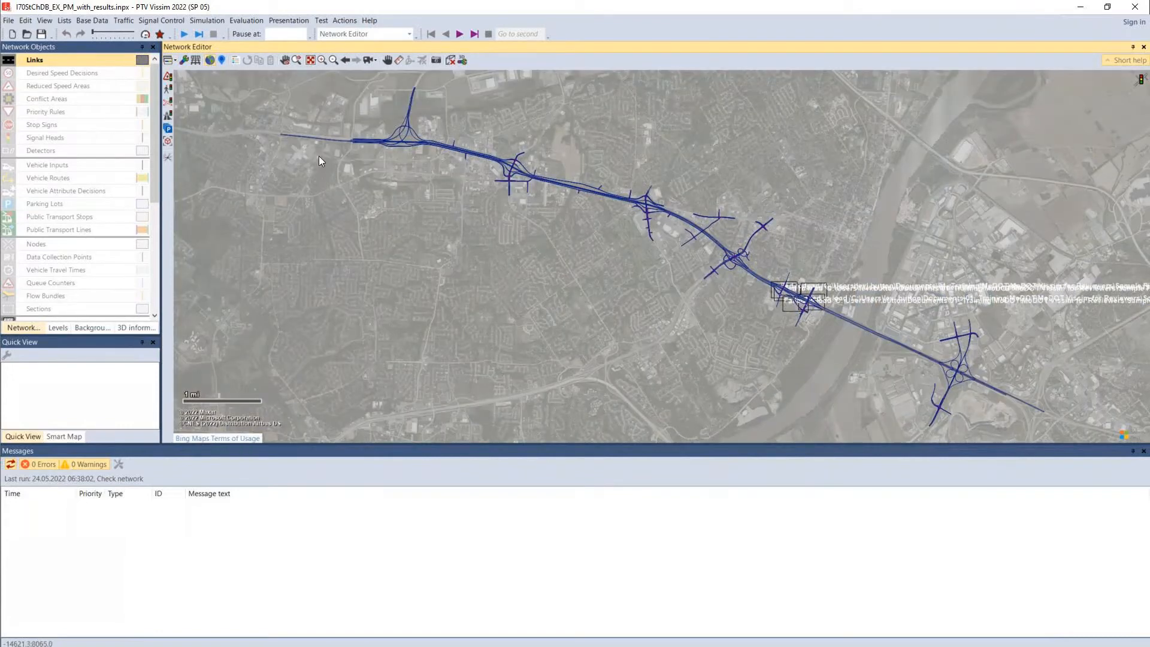
{"action": "left_click", "coordinate": [207, 21]}
{"action": "left_click", "coordinate": [217, 88]}
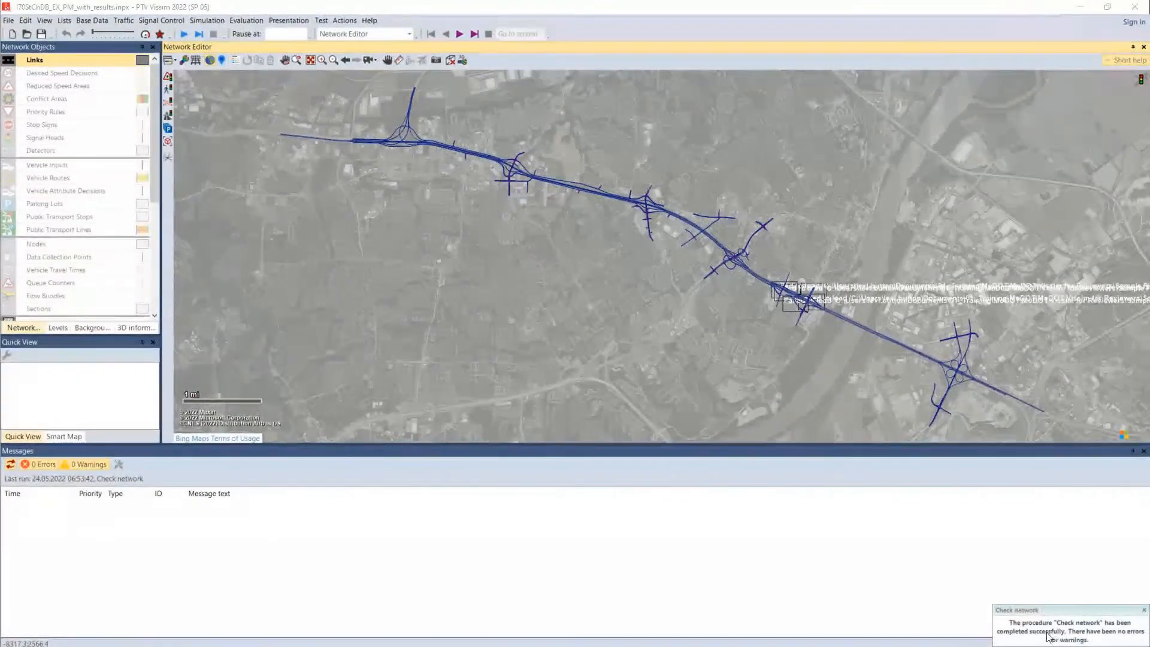
Inspect the links and connectors at the second interchange from the west, down to the signalized cross-street intersection south of the freeway
{"action": "left_click_drag", "start_coordinate": [596, 323], "coordinate": [598, 378]}
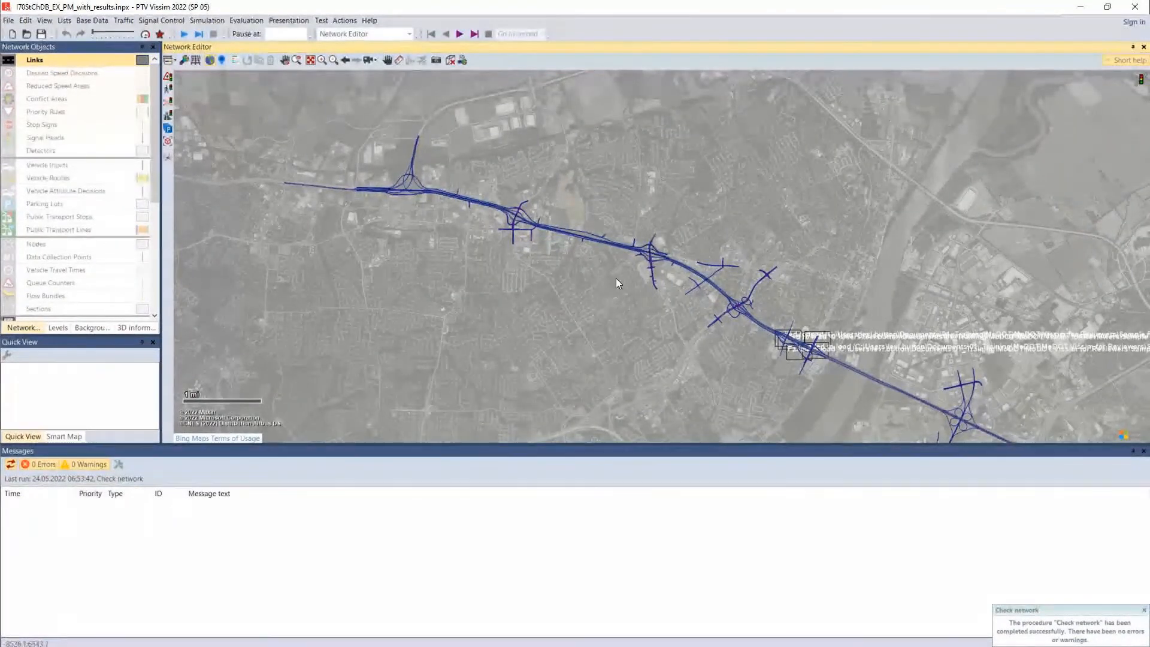
{"action": "scroll", "coordinate": [585, 251], "scroll_direction": "up", "scroll_amount": 2}
{"action": "scroll", "coordinate": [424, 169], "scroll_direction": "up", "scroll_amount": 2}
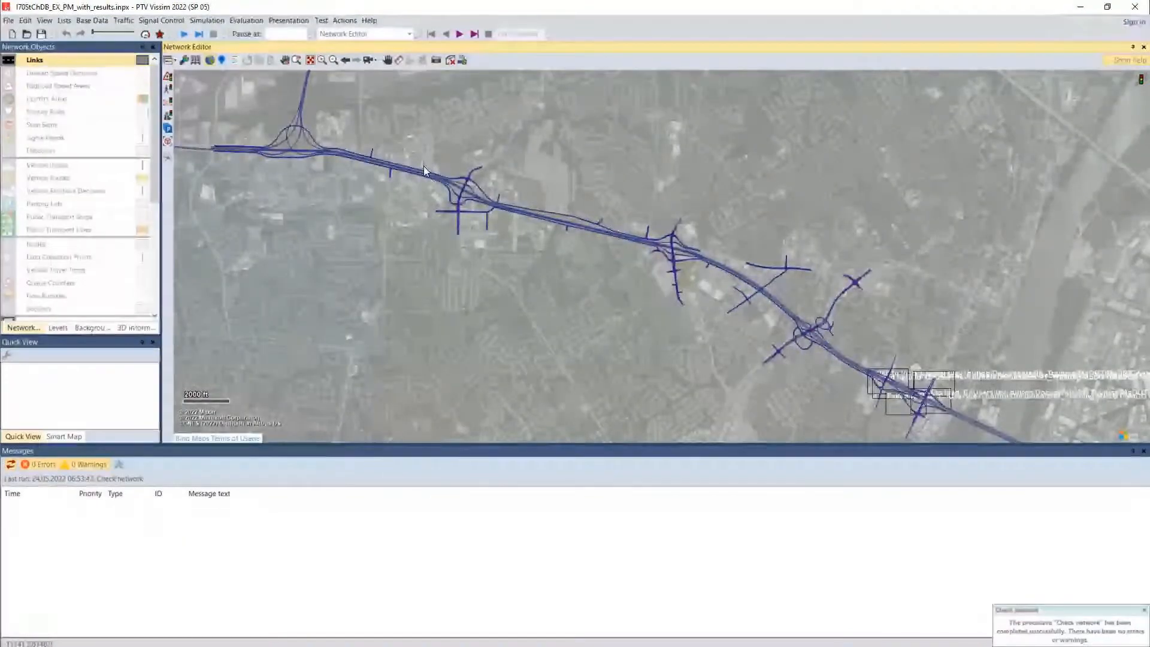
{"action": "scroll", "coordinate": [423, 169], "scroll_direction": "up", "scroll_amount": 3}
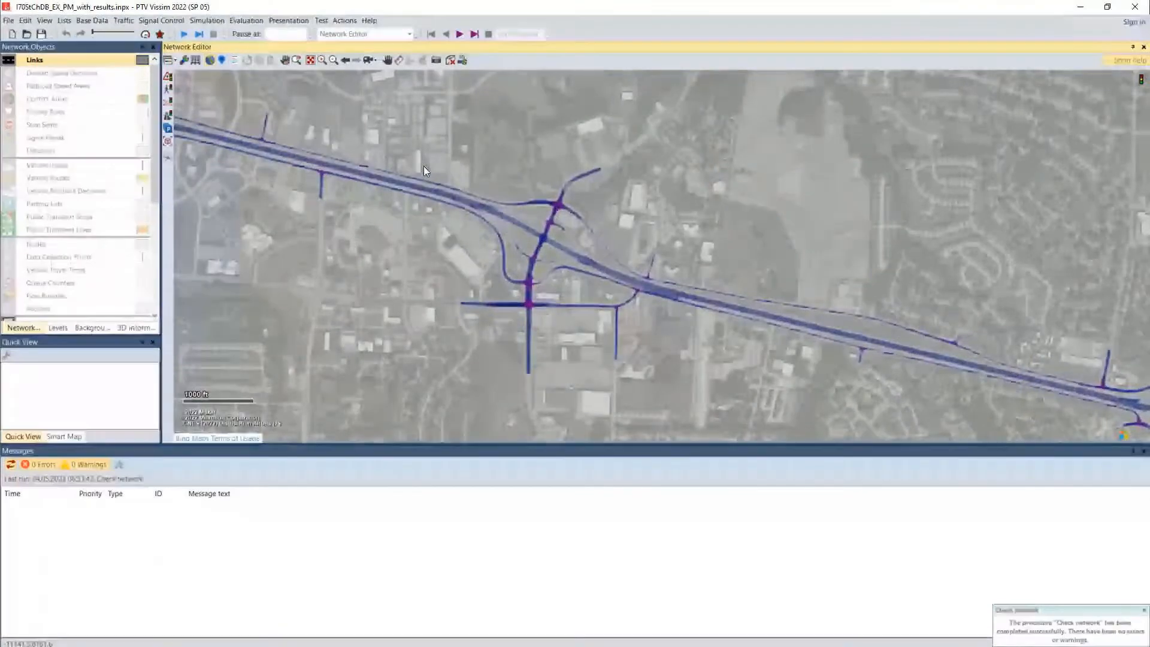
{"action": "scroll", "coordinate": [423, 167], "scroll_direction": "up", "scroll_amount": 1}
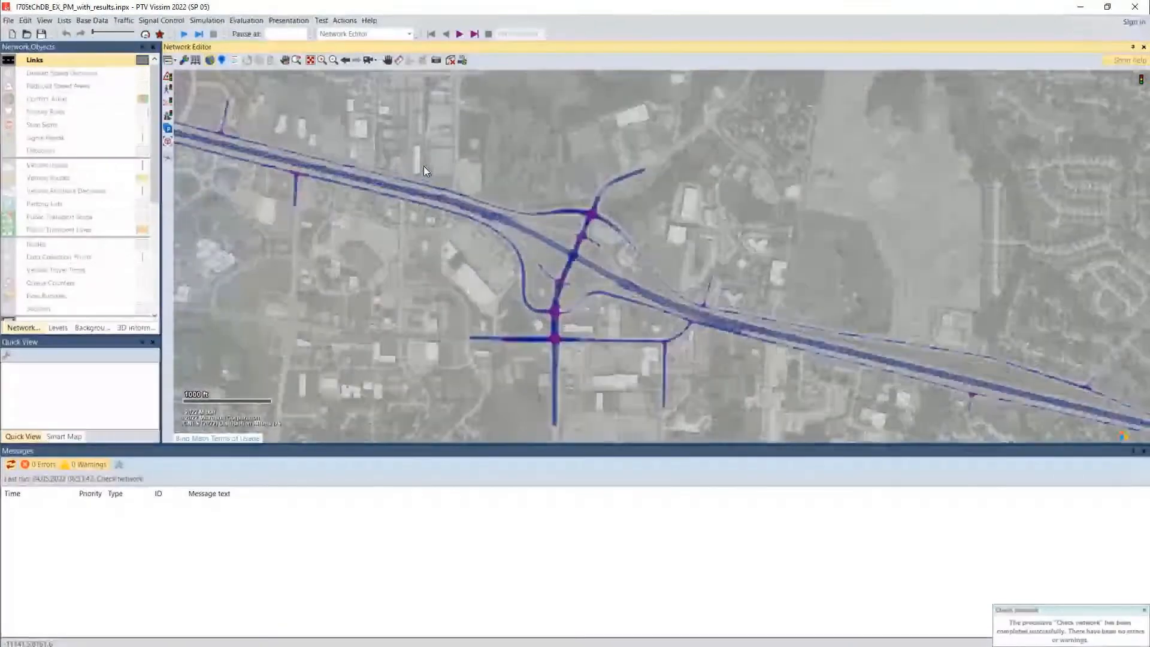
{"action": "left_click", "coordinate": [170, 60]}
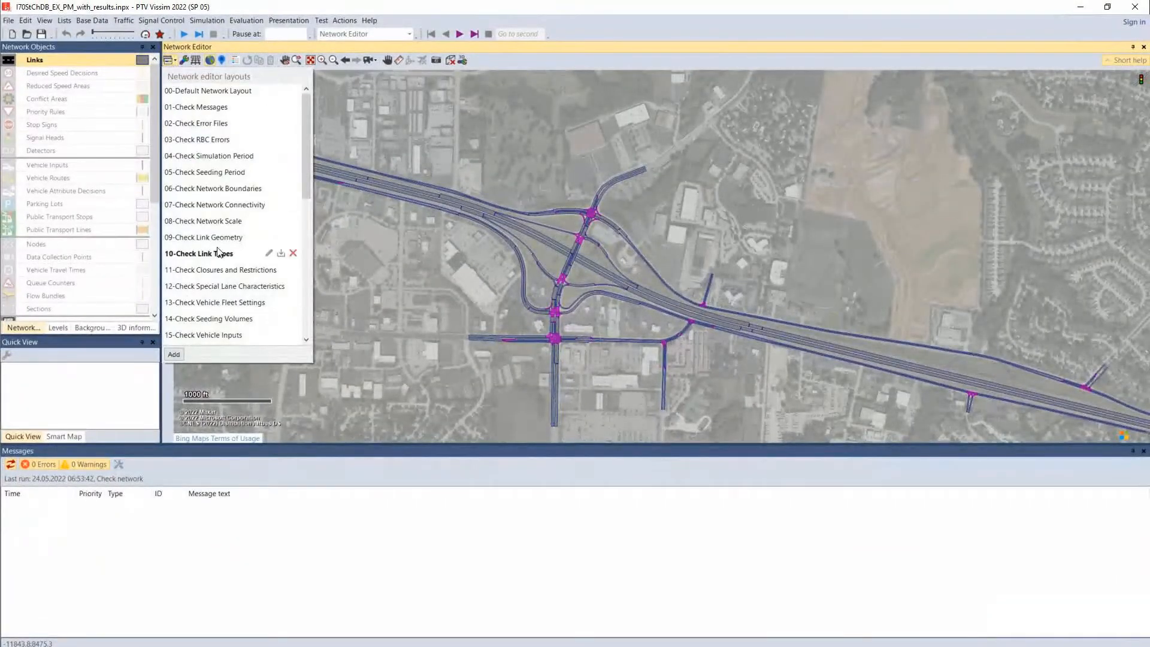
{"action": "left_click_drag", "start_coordinate": [459, 303], "coordinate": [494, 304]}
{"action": "scroll", "coordinate": [616, 310], "scroll_direction": "up", "scroll_amount": 3}
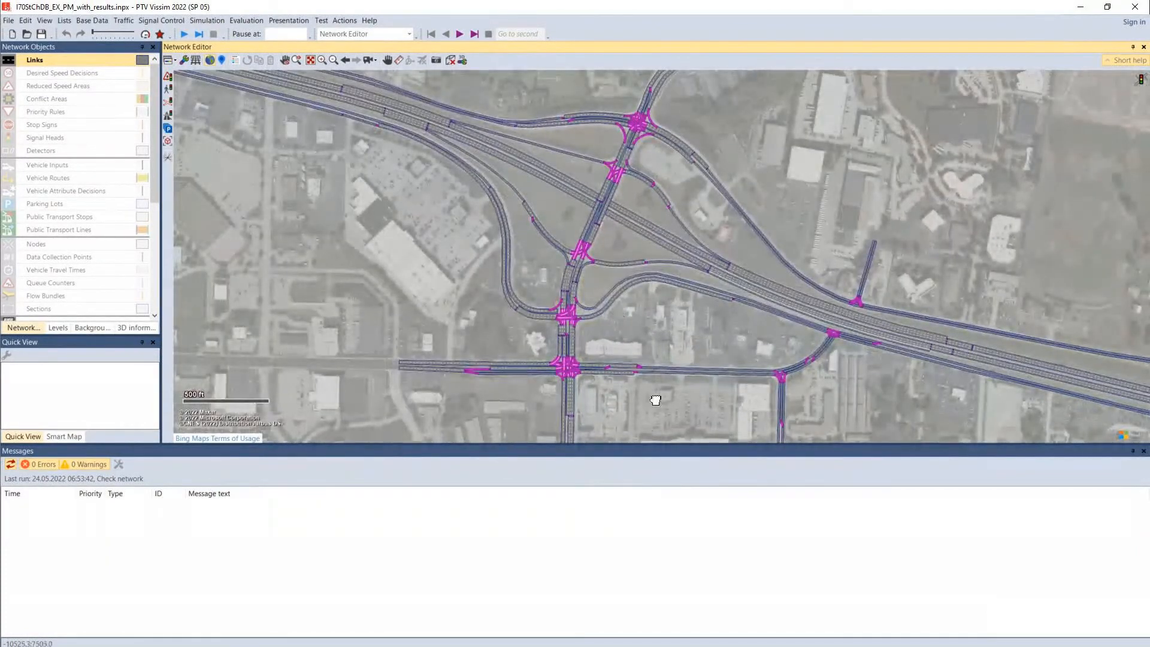
{"action": "left_click_drag", "start_coordinate": [655, 400], "coordinate": [572, 304]}
{"action": "scroll", "coordinate": [570, 300], "scroll_direction": "up", "scroll_amount": 3}
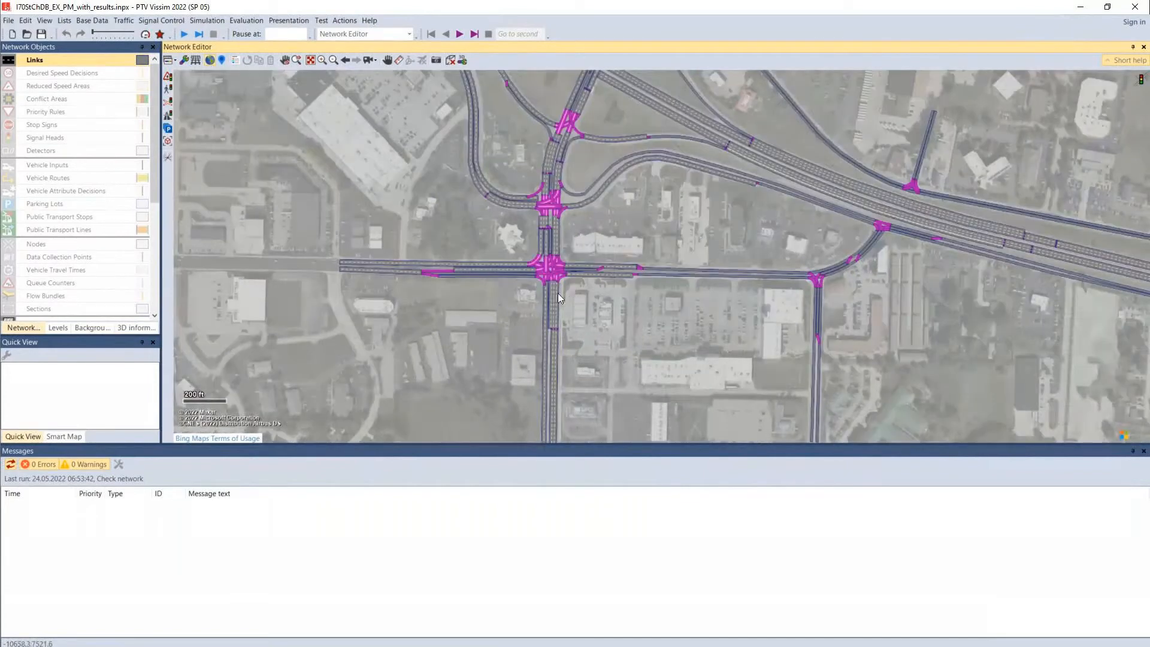
{"action": "scroll", "coordinate": [553, 291], "scroll_direction": "up", "scroll_amount": 1}
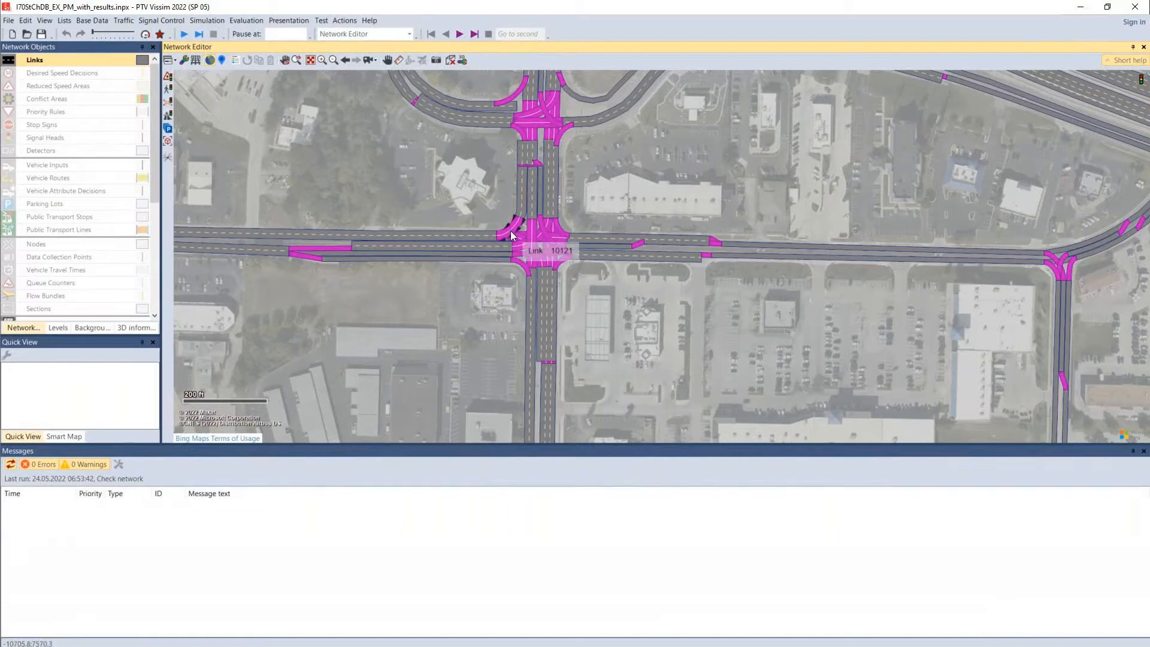
Inspect connector continuity along the southern cross street's approaches, the freeway ramps, and the intersection north of the freeway
{"action": "left_click_drag", "start_coordinate": [629, 322], "coordinate": [700, 436]}
{"action": "left_click_drag", "start_coordinate": [446, 315], "coordinate": [772, 282]}
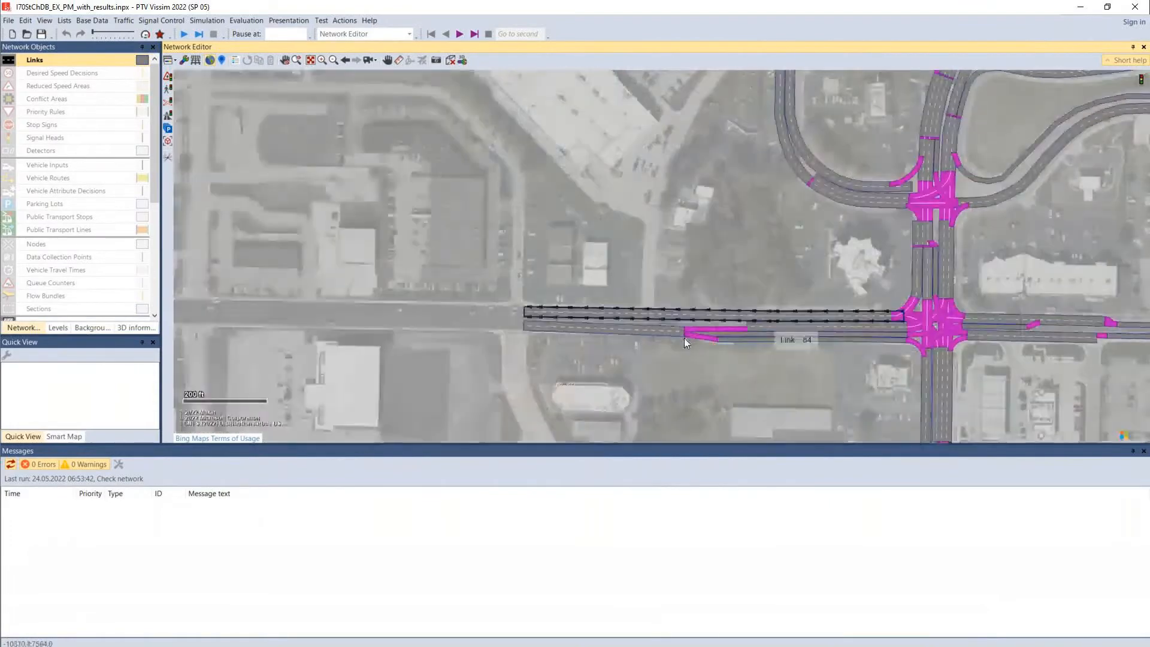
{"action": "left_click_drag", "start_coordinate": [754, 362], "coordinate": [641, 362]}
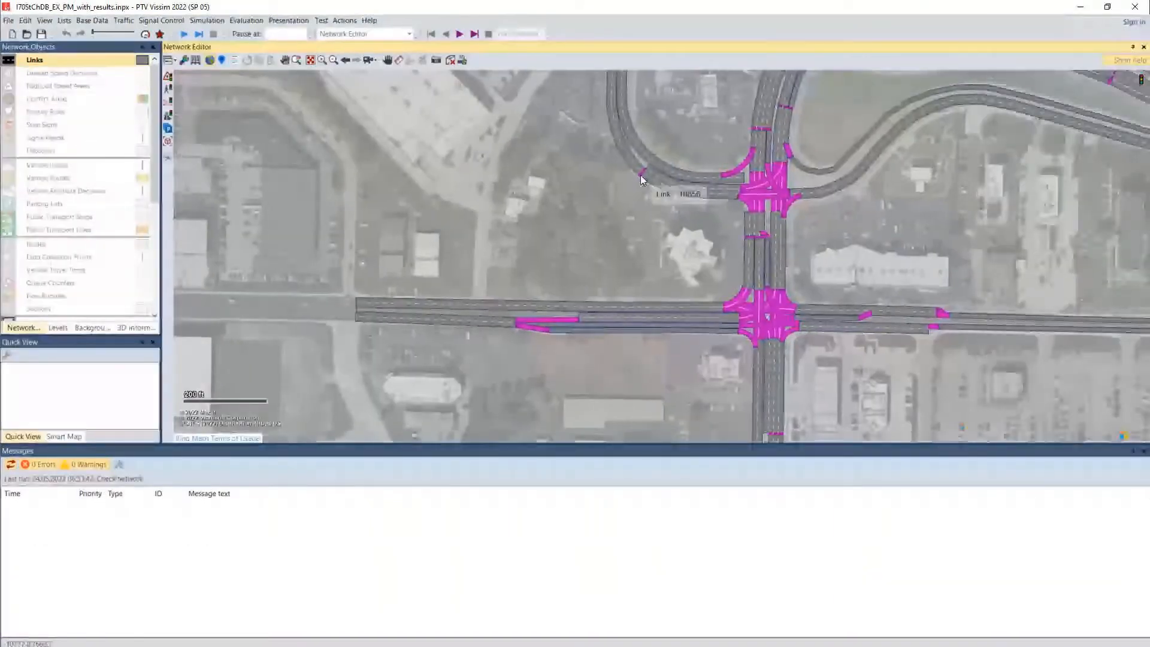
{"action": "left_click_drag", "start_coordinate": [1030, 398], "coordinate": [739, 368]}
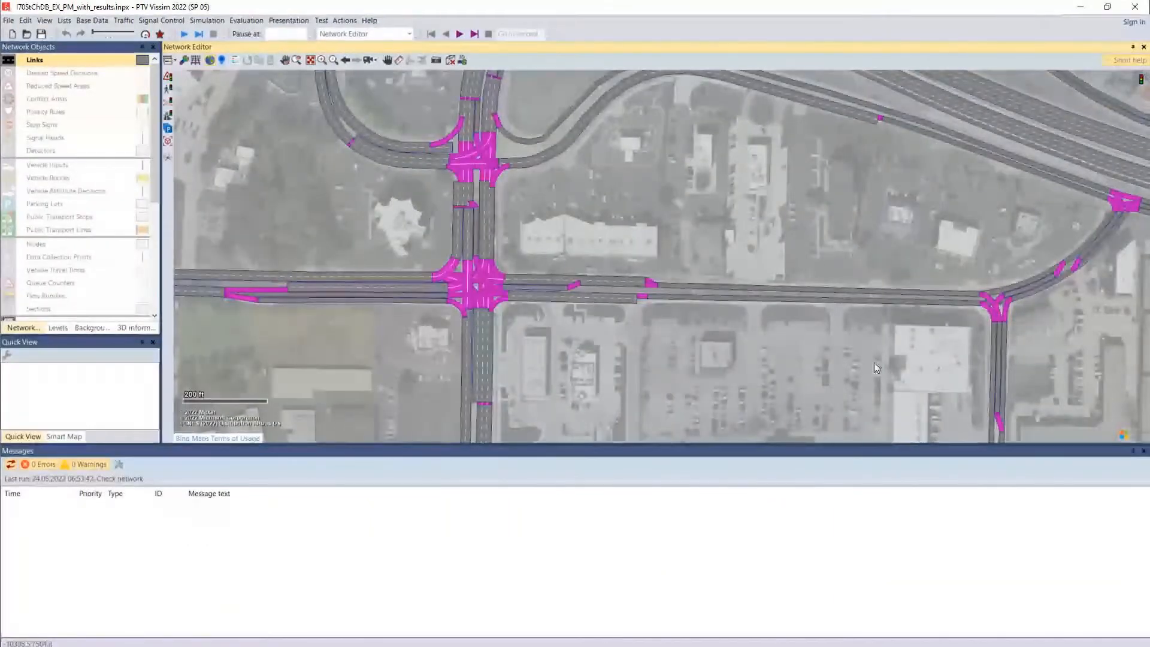
{"action": "left_click_drag", "start_coordinate": [875, 363], "coordinate": [716, 384]}
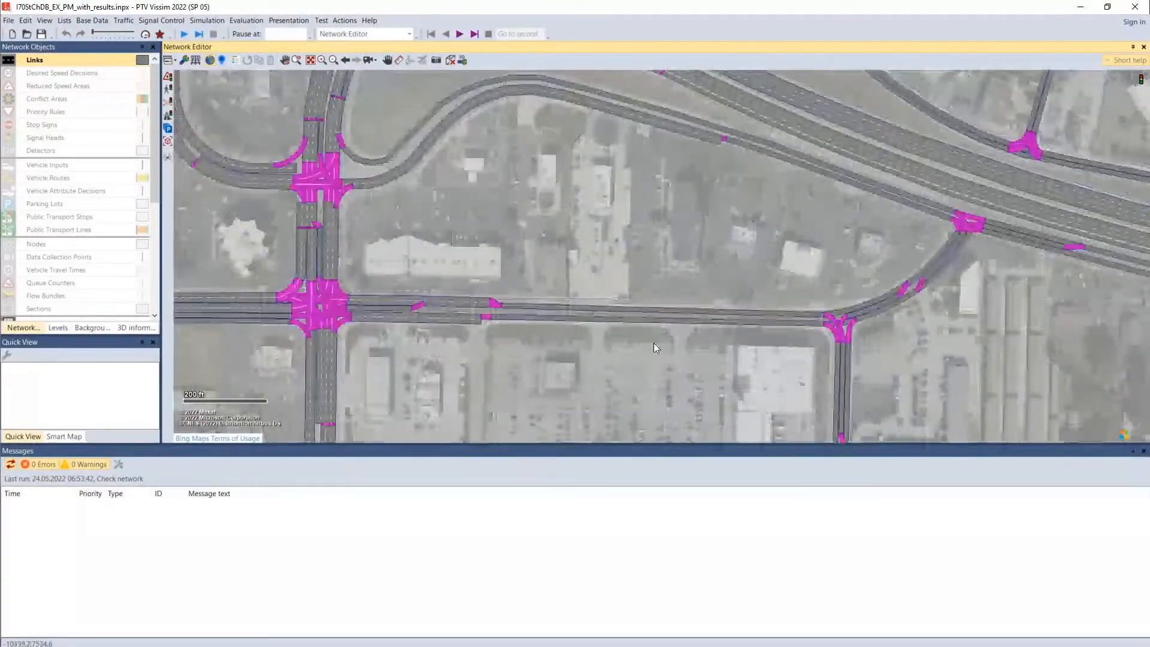
{"action": "left_click_drag", "start_coordinate": [656, 348], "coordinate": [803, 586]}
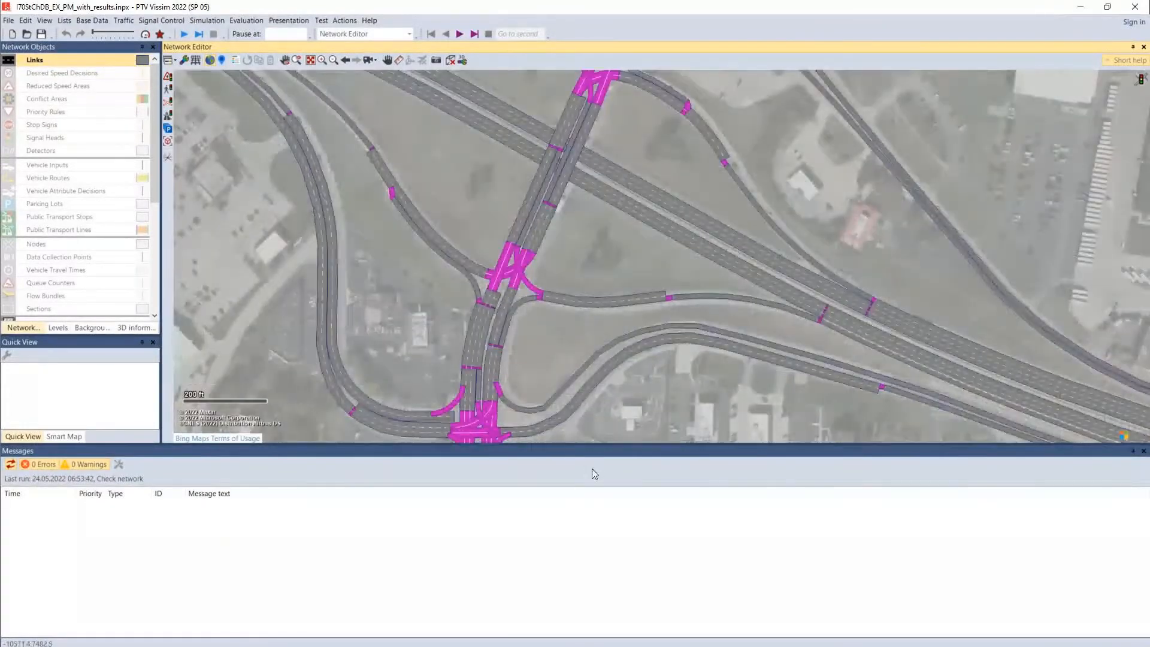
{"action": "left_click_drag", "start_coordinate": [569, 325], "coordinate": [598, 475]}
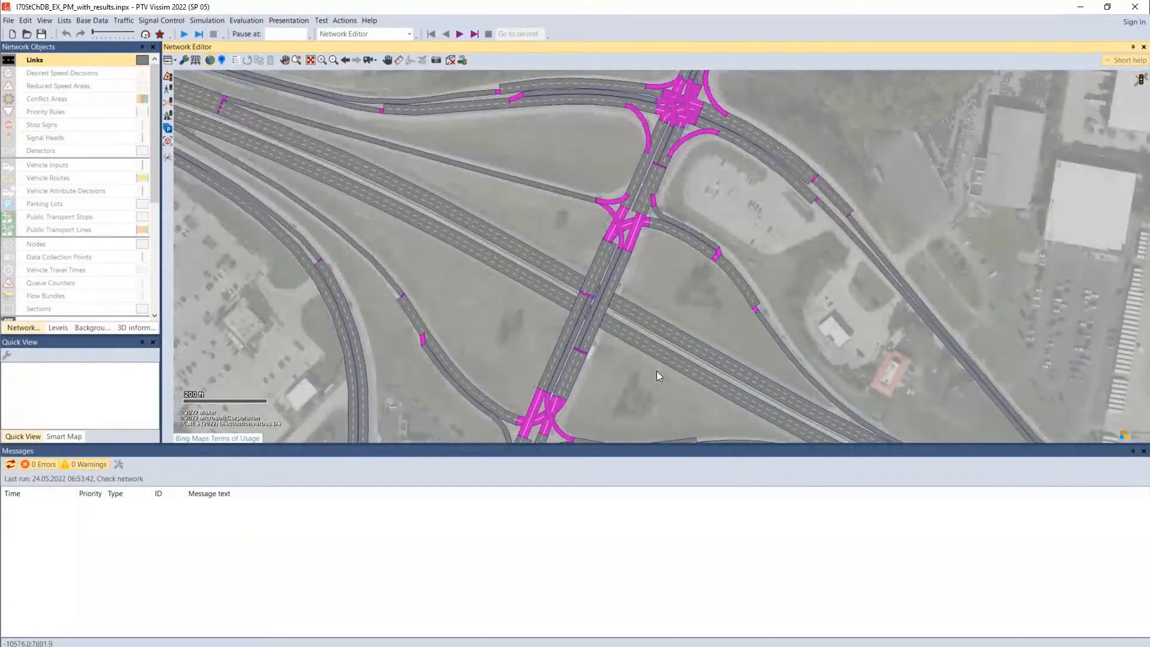
{"action": "left_click_drag", "start_coordinate": [666, 282], "coordinate": [661, 380]}
{"action": "left_click_drag", "start_coordinate": [718, 211], "coordinate": [715, 254]}
{"action": "scroll", "coordinate": [716, 242], "scroll_direction": "up", "scroll_amount": 1}
{"action": "scroll", "coordinate": [593, 247], "scroll_direction": "up", "scroll_amount": 1}
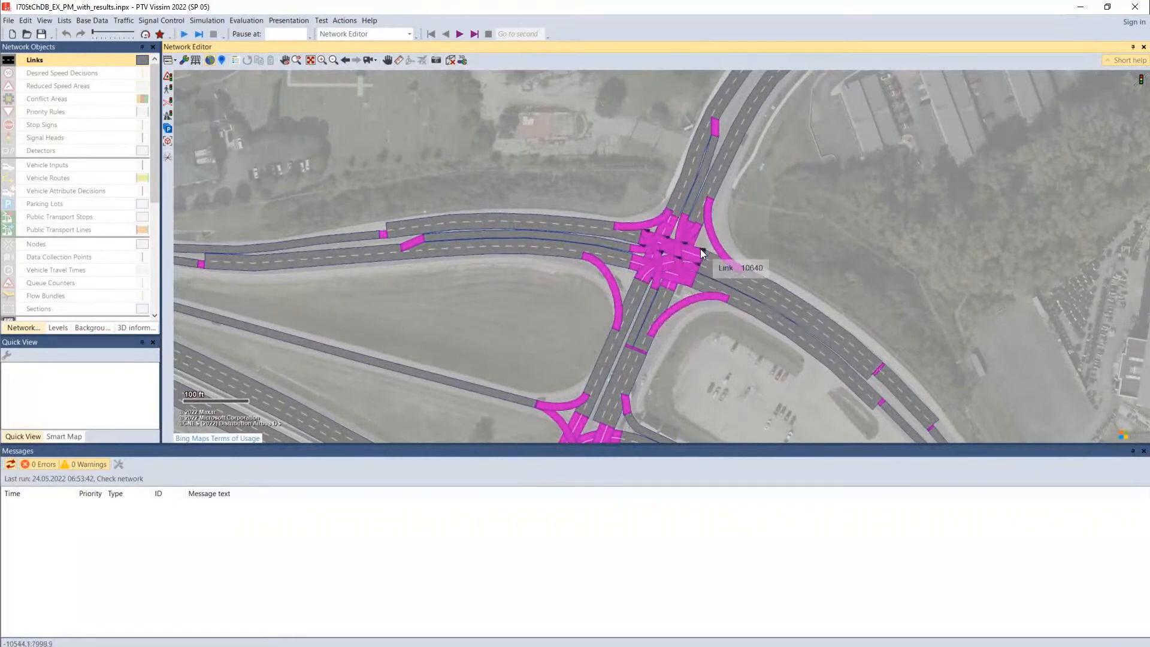
Inspect connector continuity along the freeway and its parallel outer roads west of the second interchange
{"action": "left_click_drag", "start_coordinate": [398, 279], "coordinate": [500, 285]}
{"action": "scroll", "coordinate": [810, 317], "scroll_direction": "up", "scroll_amount": 1}
{"action": "scroll", "coordinate": [558, 285], "scroll_direction": "down", "scroll_amount": 1}
{"action": "scroll", "coordinate": [645, 305], "scroll_direction": "down", "scroll_amount": 1}
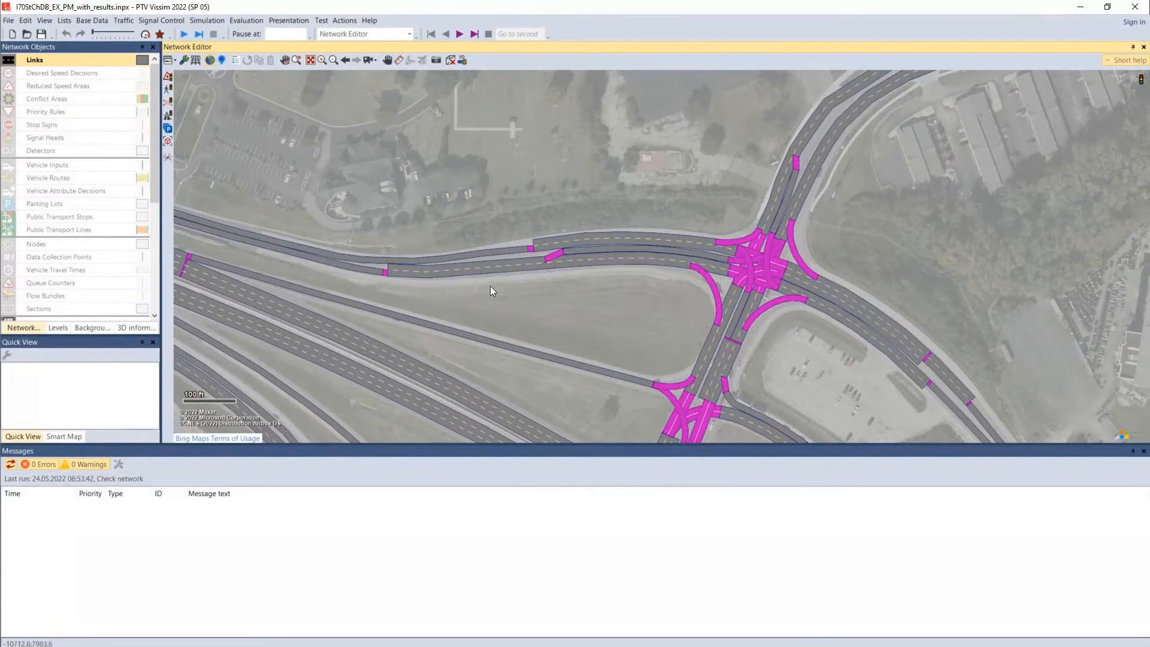
{"action": "left_click_drag", "start_coordinate": [468, 282], "coordinate": [860, 327]}
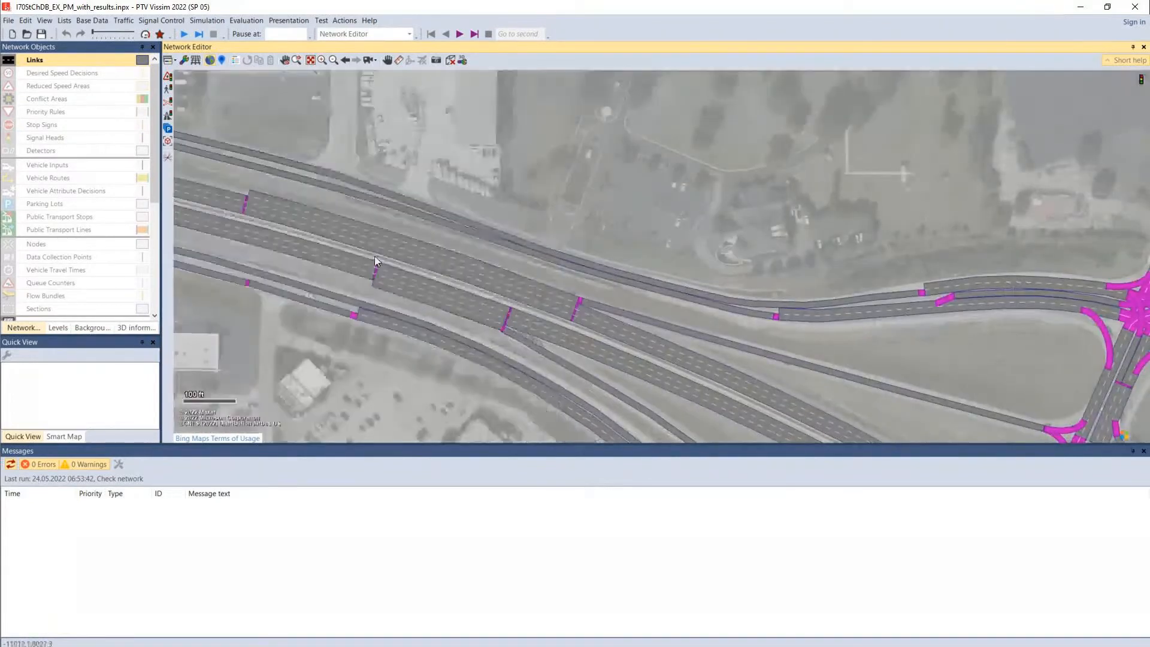
{"action": "left_click_drag", "start_coordinate": [376, 257], "coordinate": [945, 393]}
{"action": "left_click_drag", "start_coordinate": [570, 331], "coordinate": [1042, 447]}
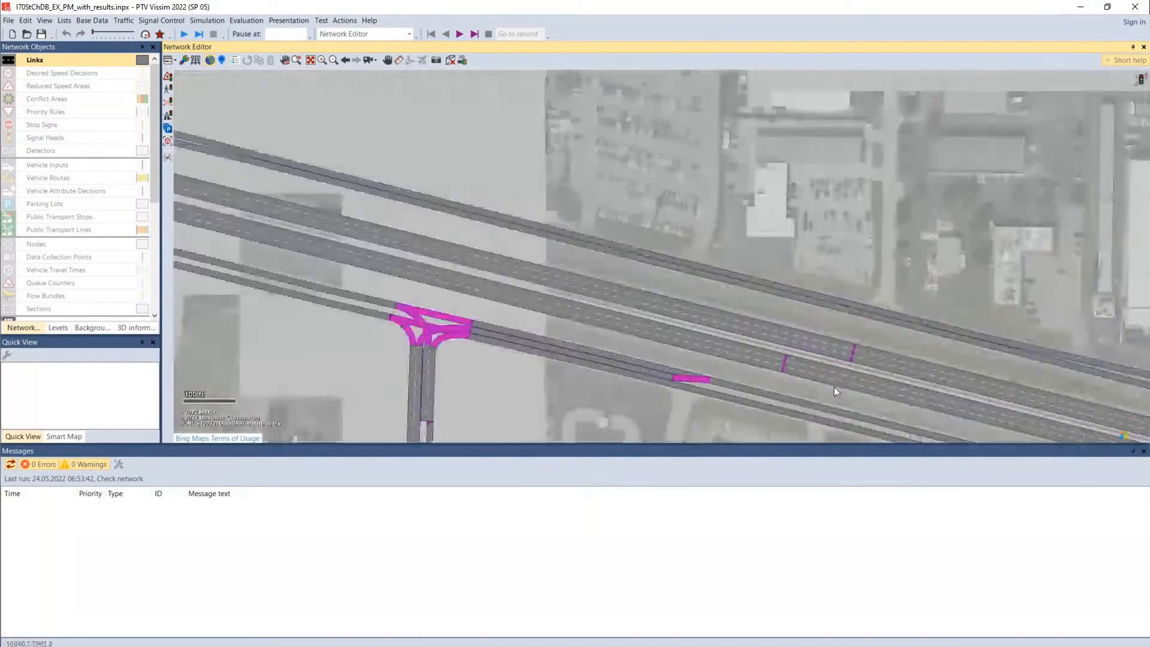
{"action": "scroll", "coordinate": [790, 370], "scroll_direction": "down", "scroll_amount": 2}
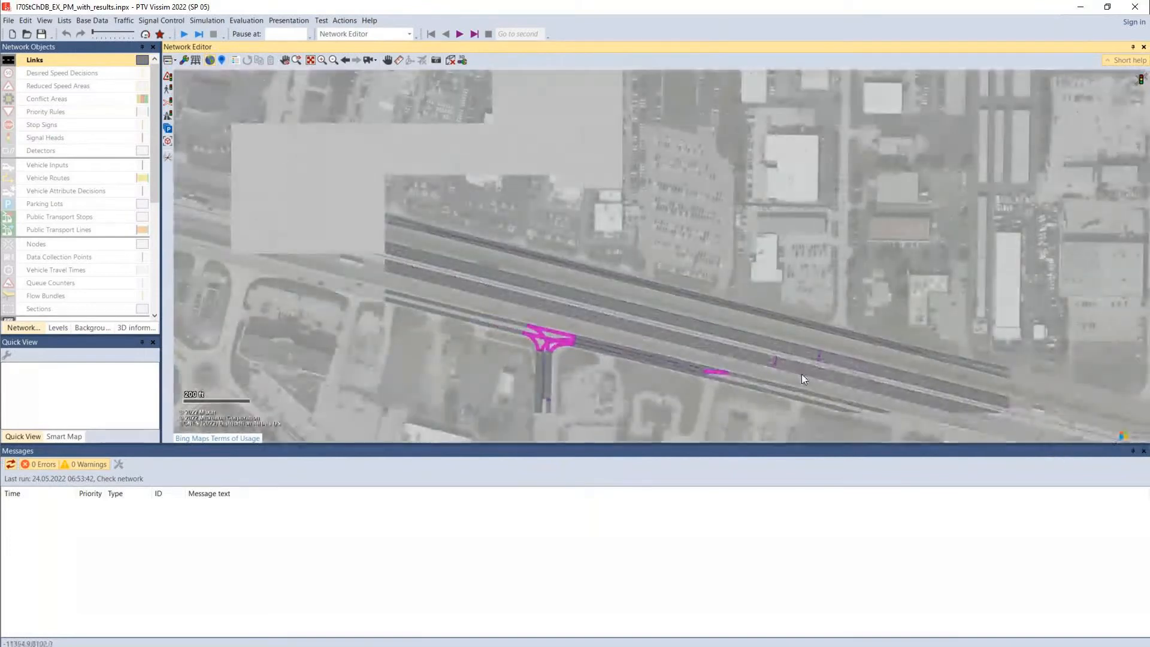
{"action": "scroll", "coordinate": [844, 387], "scroll_direction": "down", "scroll_amount": 2}
Inspect the links and connectors eastward along the freeway to the third interchange and its southern signalized intersections
{"action": "left_click_drag", "start_coordinate": [966, 408], "coordinate": [488, 171]}
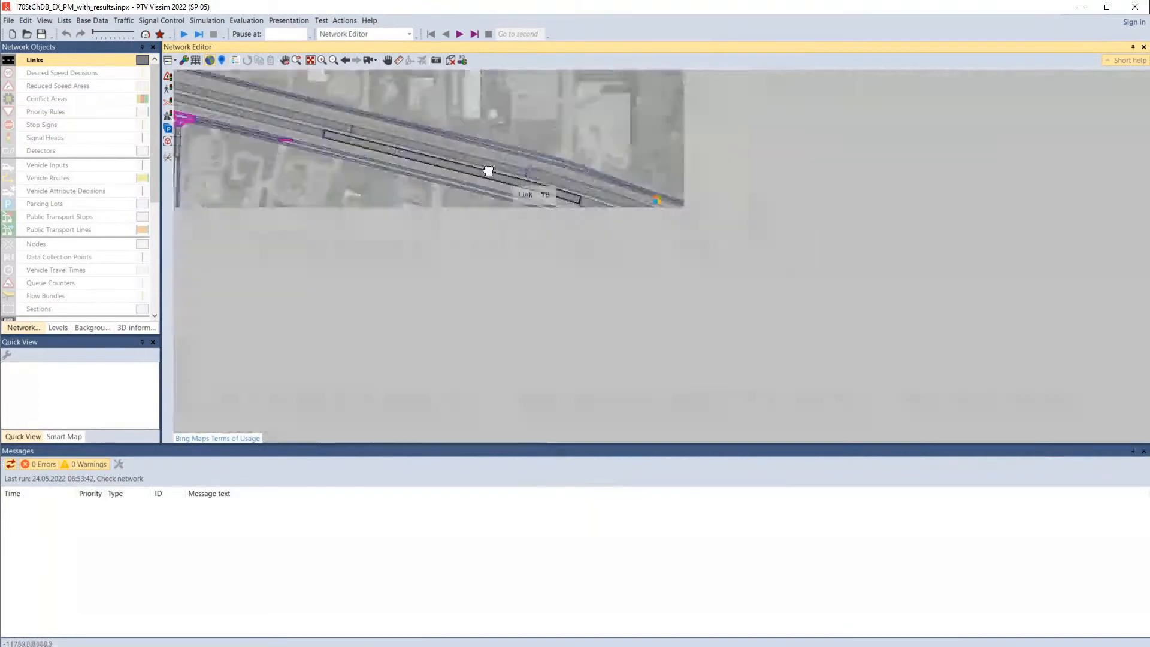
{"action": "left_click_drag", "start_coordinate": [912, 329], "coordinate": [308, 192]}
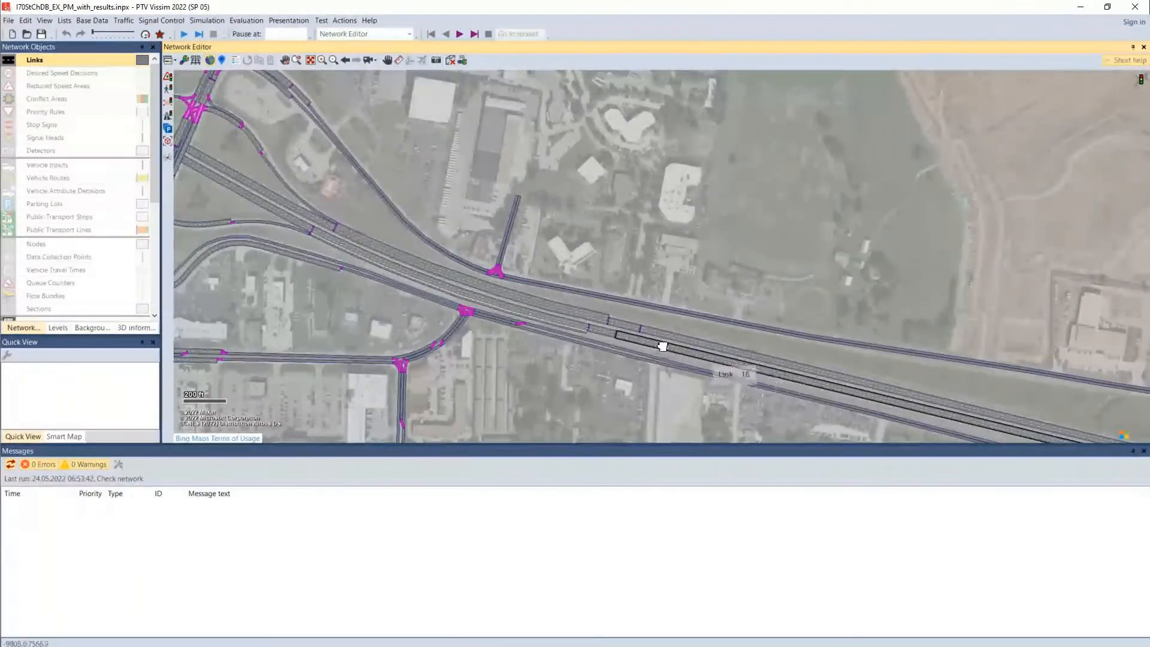
{"action": "left_click_drag", "start_coordinate": [663, 347], "coordinate": [280, 207]}
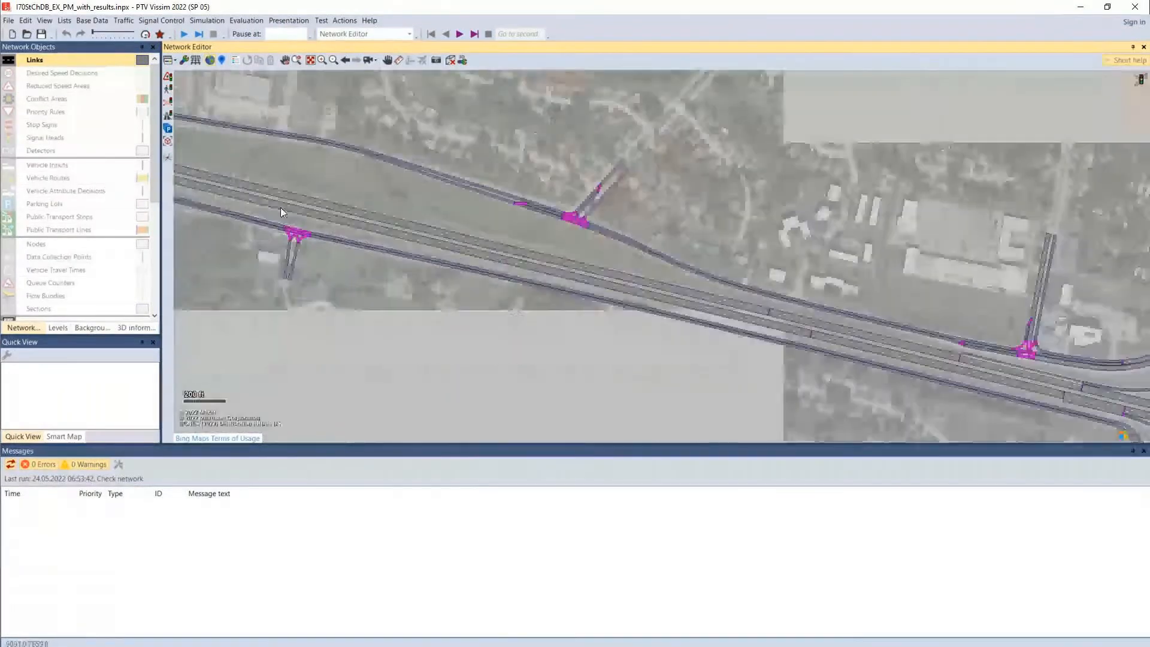
{"action": "left_click_drag", "start_coordinate": [905, 373], "coordinate": [352, 205]}
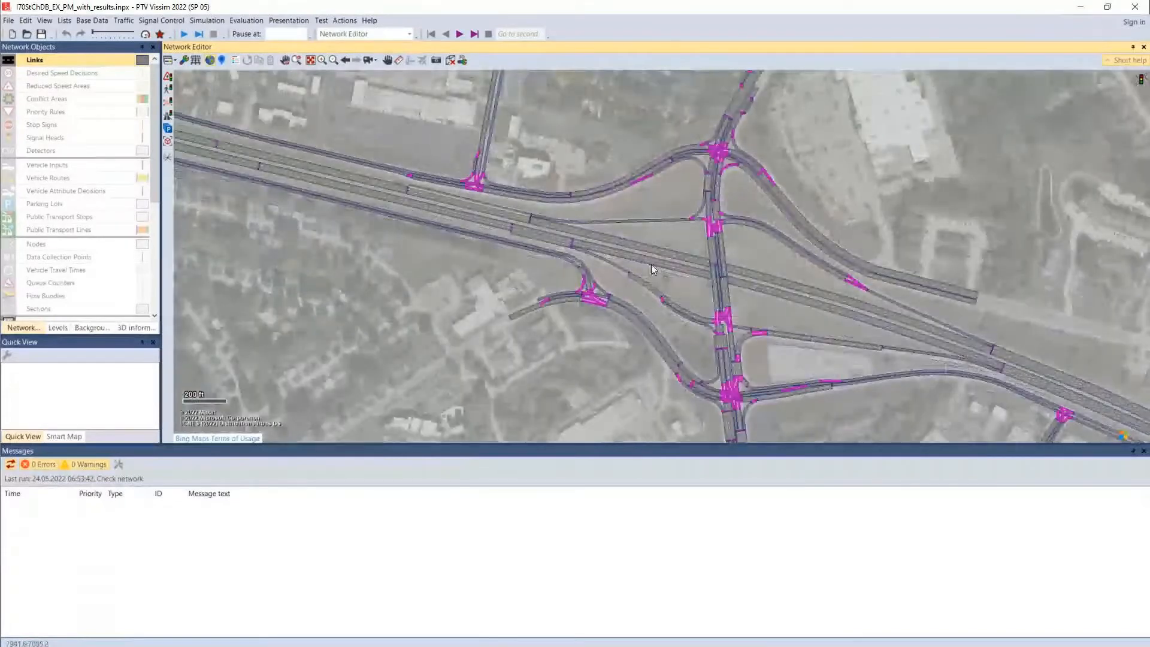
{"action": "scroll", "coordinate": [721, 338], "scroll_direction": "up", "scroll_amount": 2}
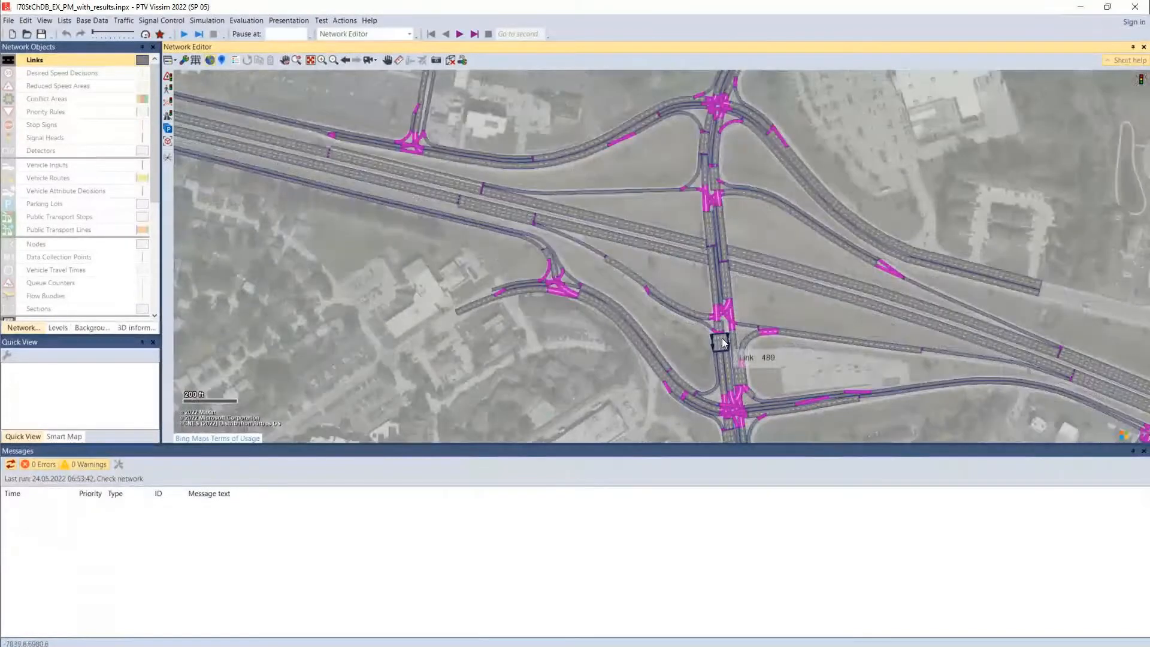
{"action": "left_click_drag", "start_coordinate": [687, 361], "coordinate": [593, 276]}
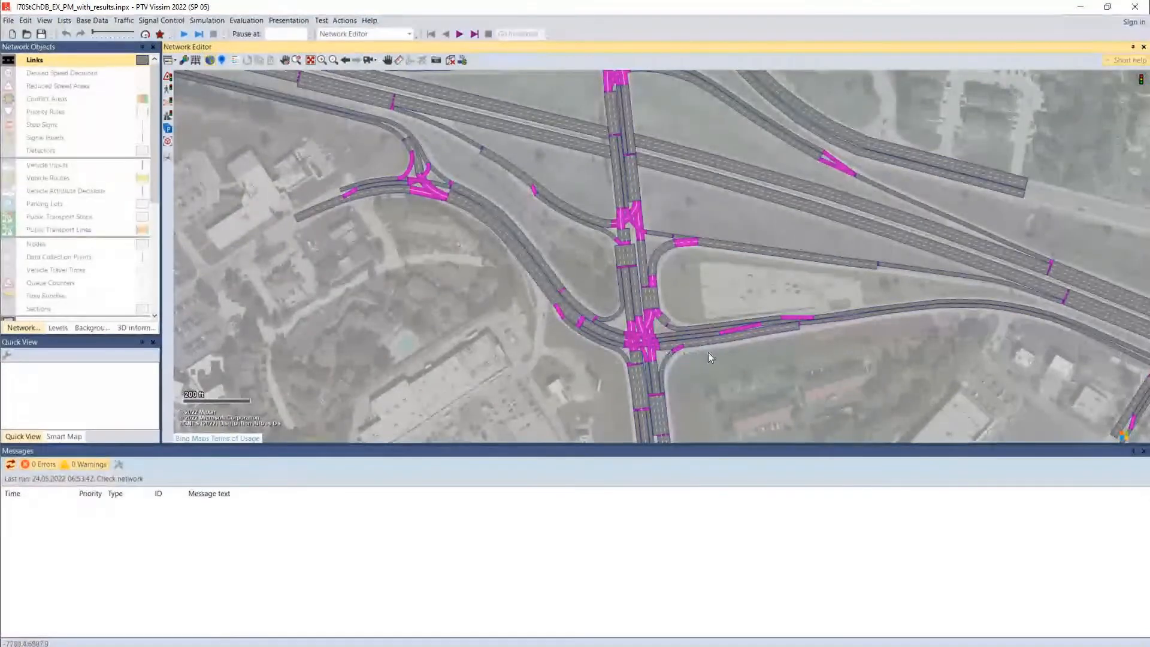
{"action": "left_click_drag", "start_coordinate": [709, 353], "coordinate": [388, 289]}
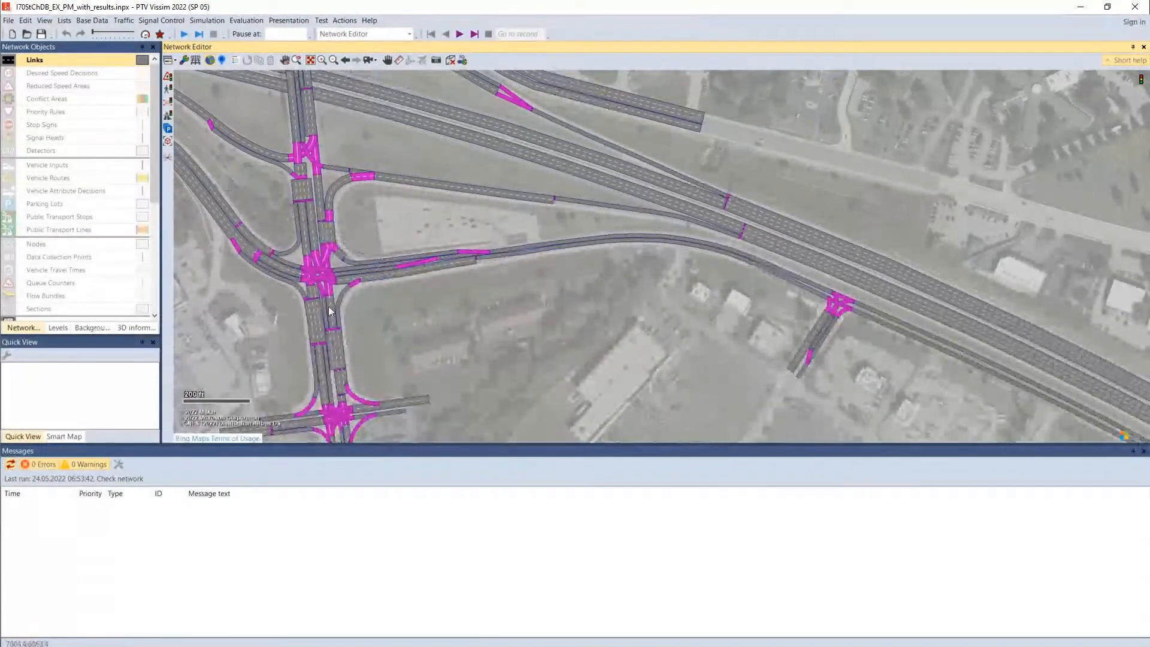
Show the entire network and apply the 08-Check Network Scale layout to the network editor
{"action": "left_click", "coordinate": [311, 61]}
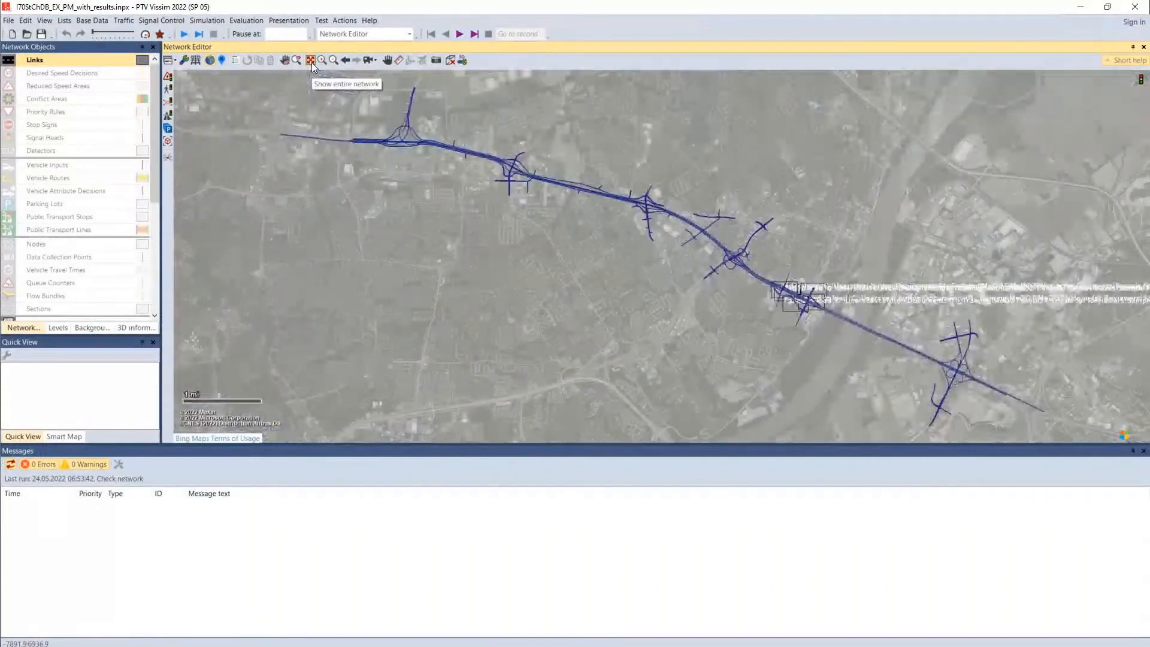
{"action": "left_click", "coordinate": [171, 59]}
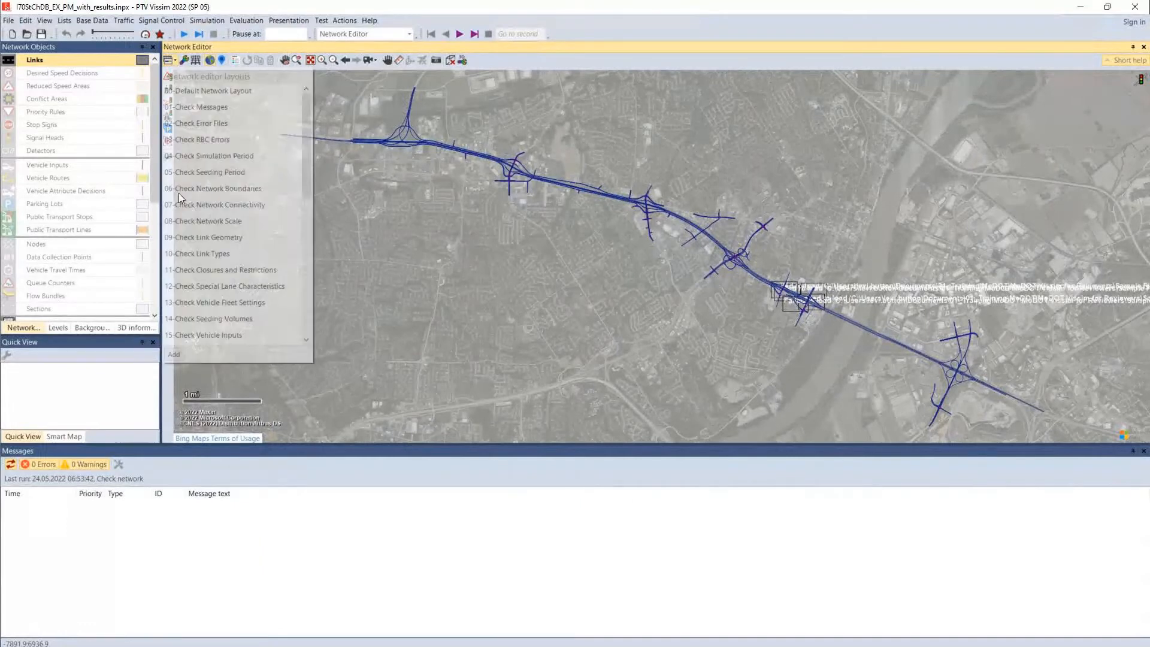
{"action": "left_click", "coordinate": [194, 222]}
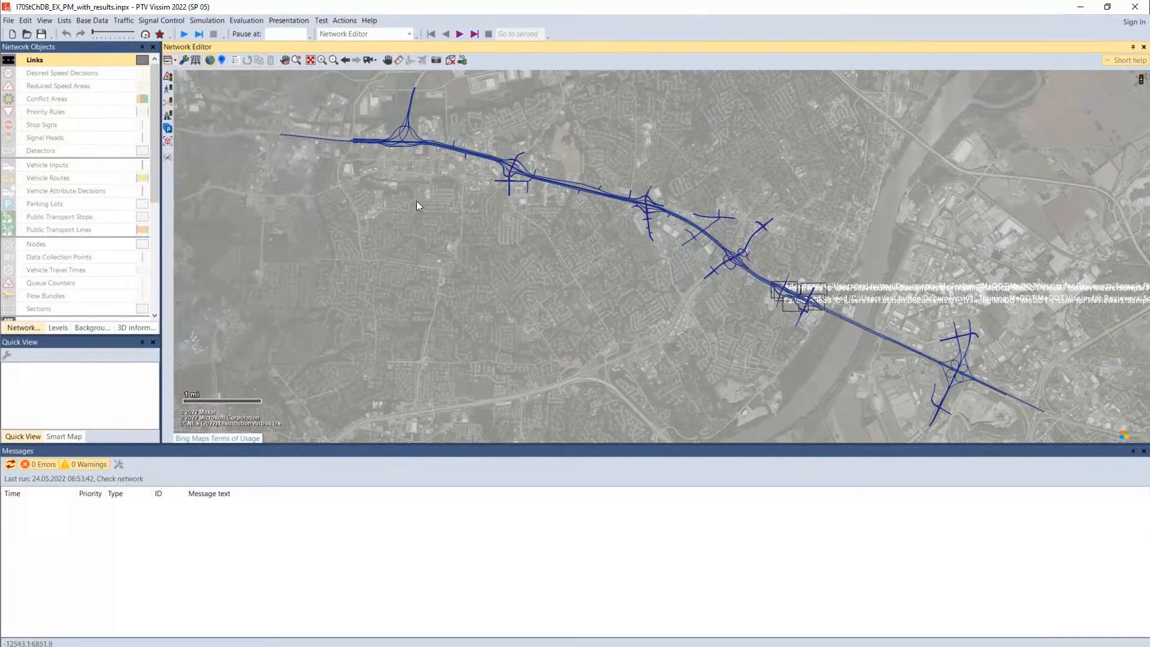
Measure the length of the freeway segment between the loop-ramp interchange and the roundabout interchange west of the river
{"action": "left_click_drag", "start_coordinate": [415, 164], "coordinate": [447, 264]}
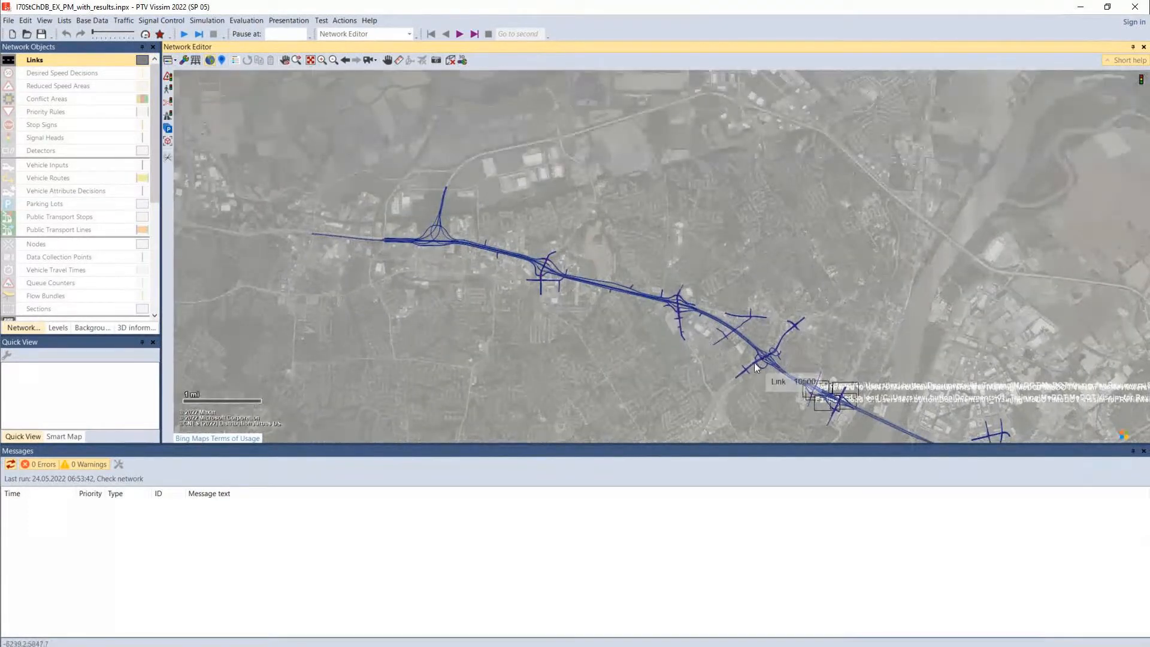
{"action": "scroll", "coordinate": [652, 300], "scroll_direction": "up", "scroll_amount": 3}
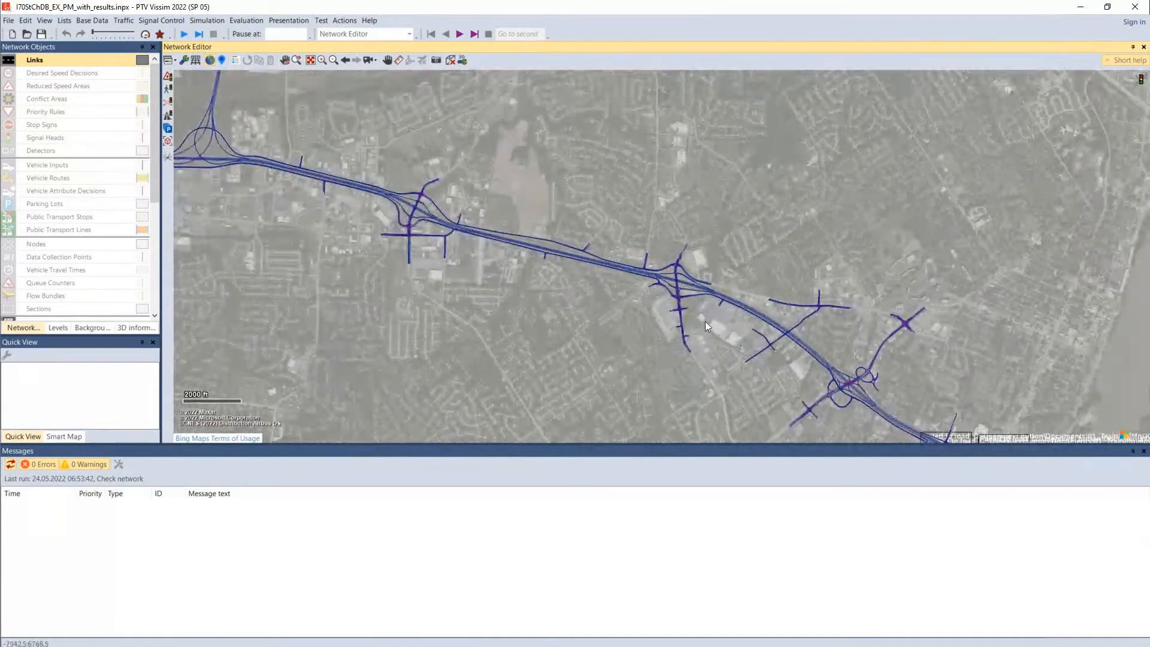
{"action": "left_click_drag", "start_coordinate": [802, 349], "coordinate": [632, 212]}
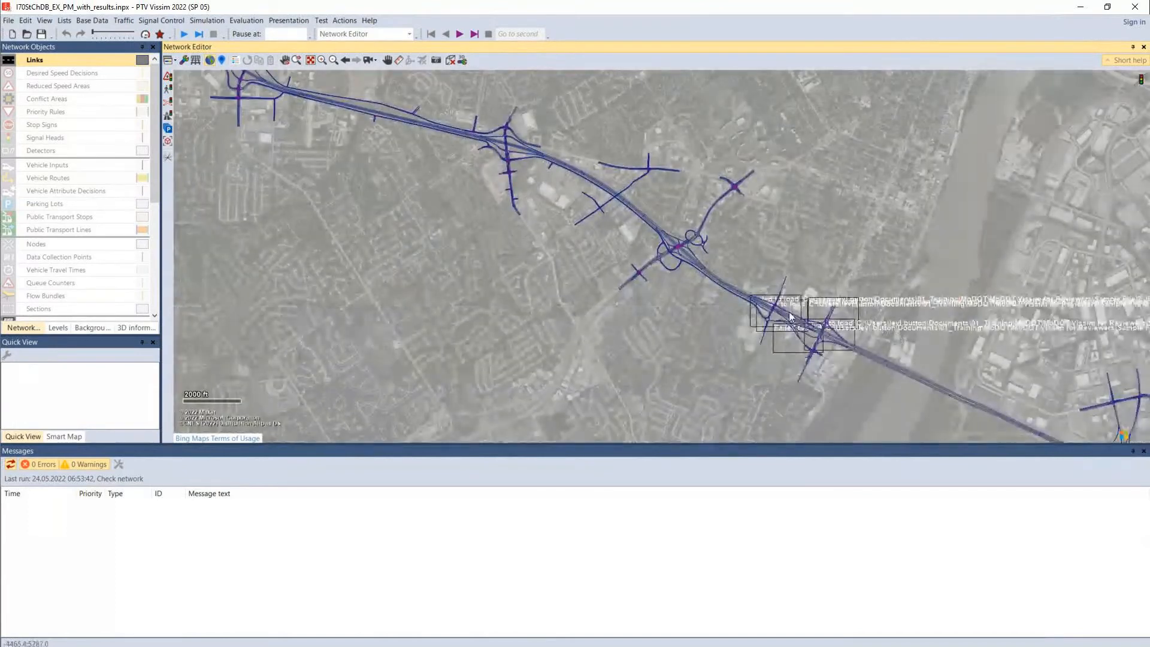
{"action": "scroll", "coordinate": [821, 348], "scroll_direction": "up", "scroll_amount": 3}
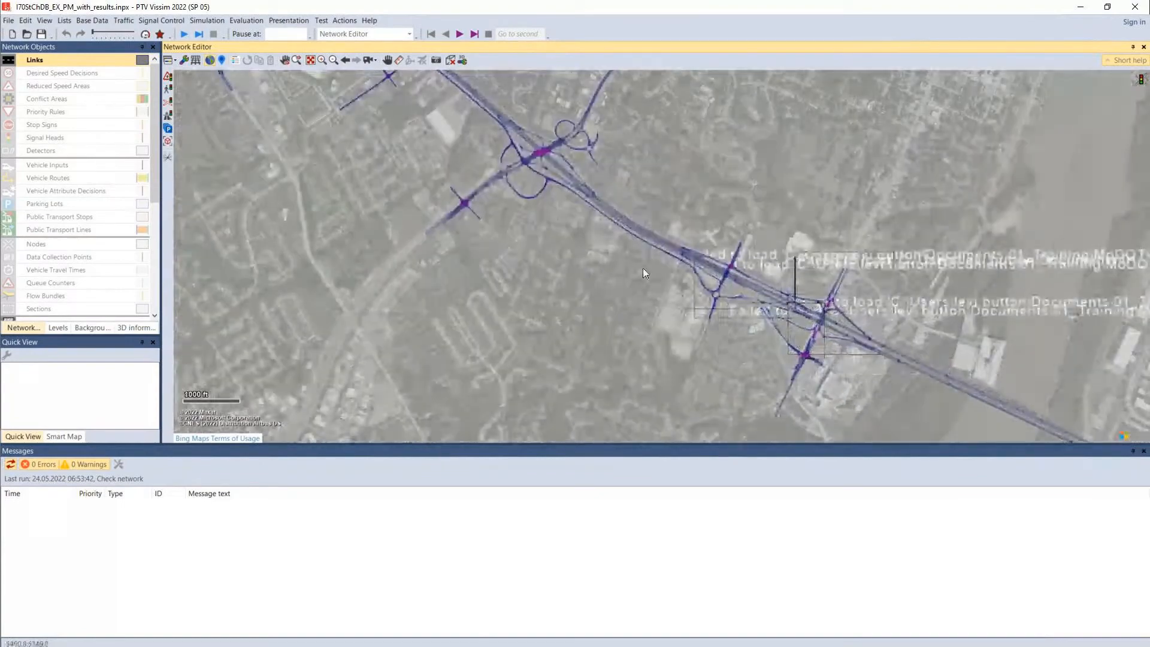
{"action": "scroll", "coordinate": [642, 270], "scroll_direction": "up", "scroll_amount": 2}
{"action": "scroll", "coordinate": [644, 273], "scroll_direction": "up", "scroll_amount": 1}
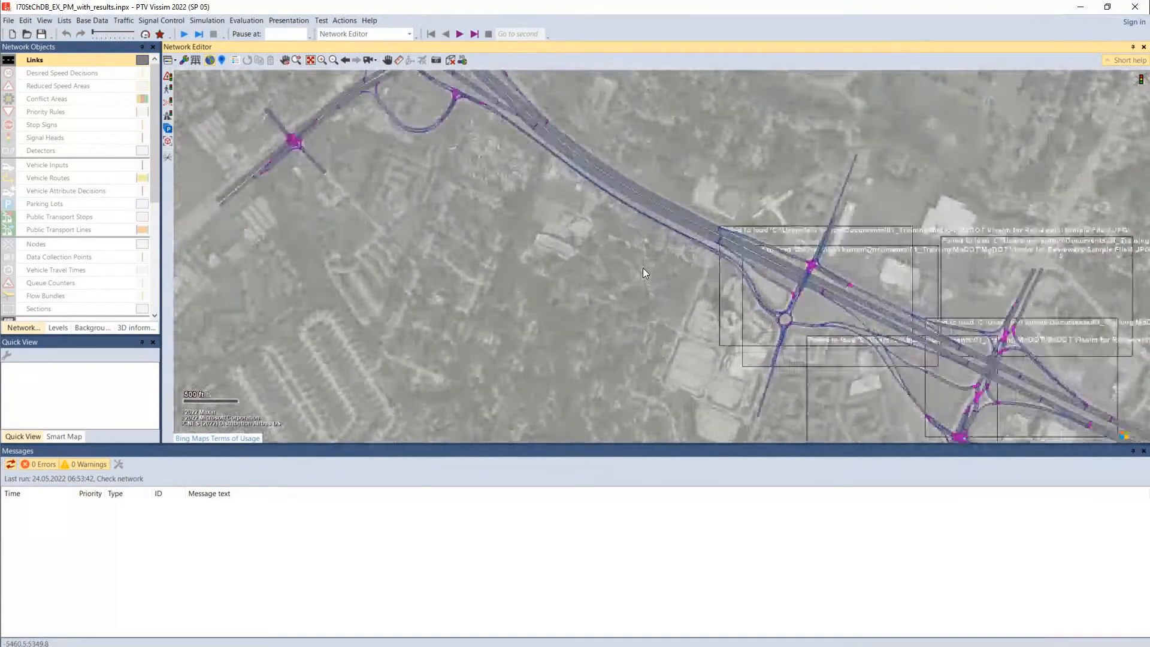
{"action": "scroll", "coordinate": [642, 268], "scroll_direction": "up", "scroll_amount": 2}
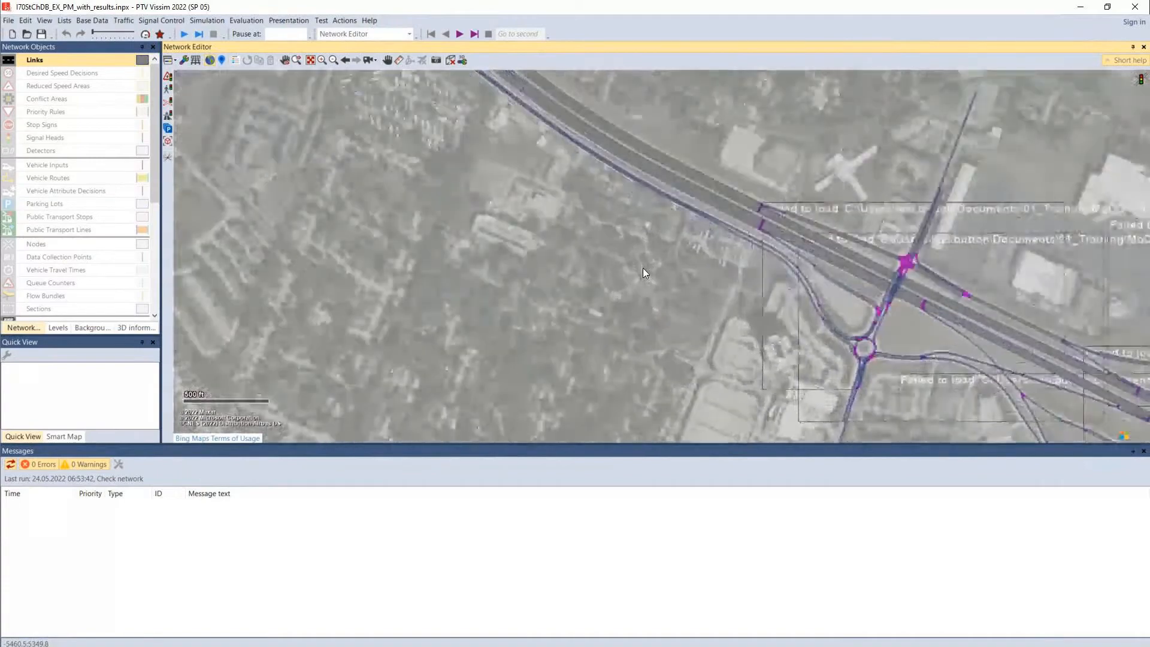
{"action": "left_click_drag", "start_coordinate": [623, 230], "coordinate": [726, 363]}
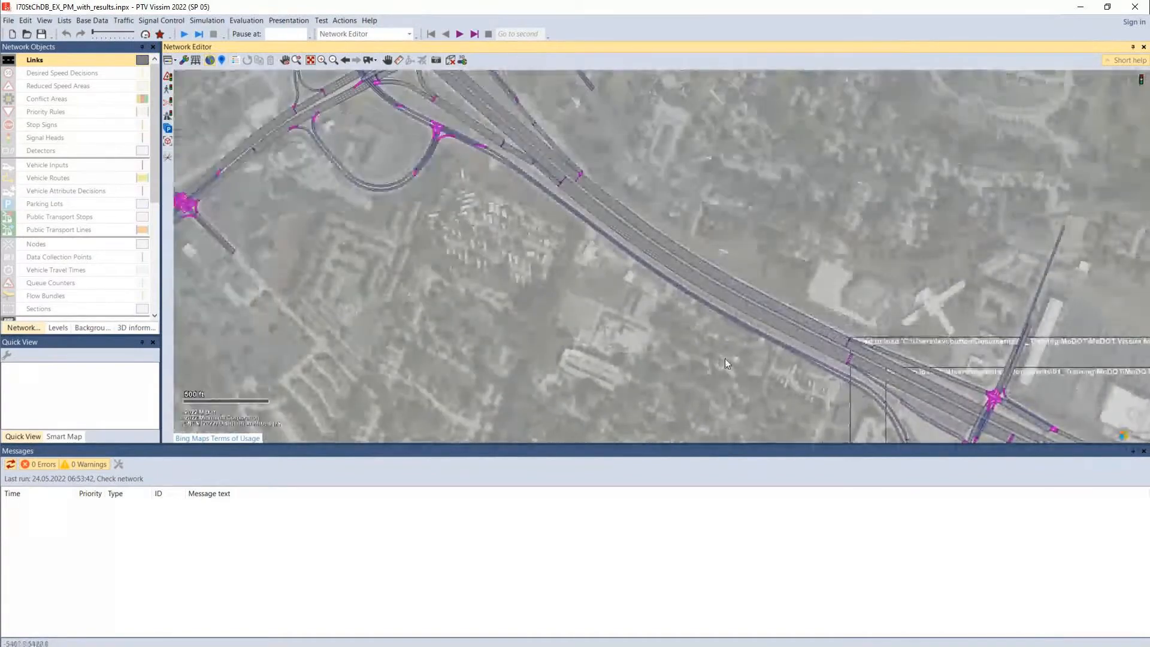
{"action": "left_click_drag", "start_coordinate": [617, 262], "coordinate": [619, 278]}
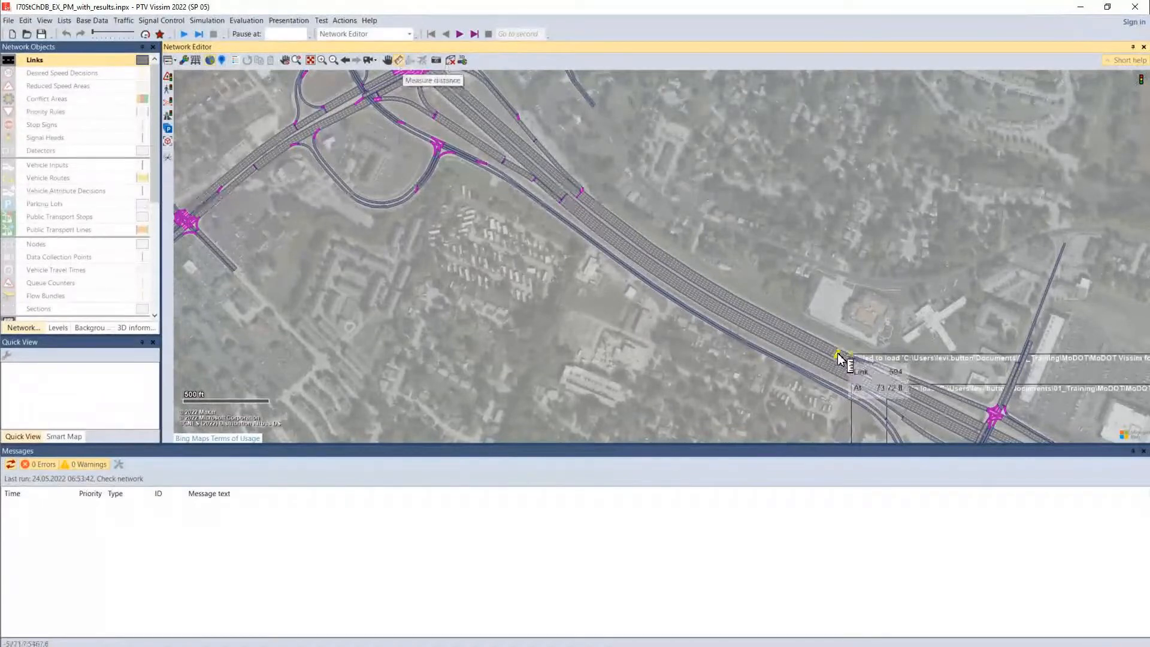
{"action": "left_click_drag", "start_coordinate": [845, 364], "coordinate": [581, 196]}
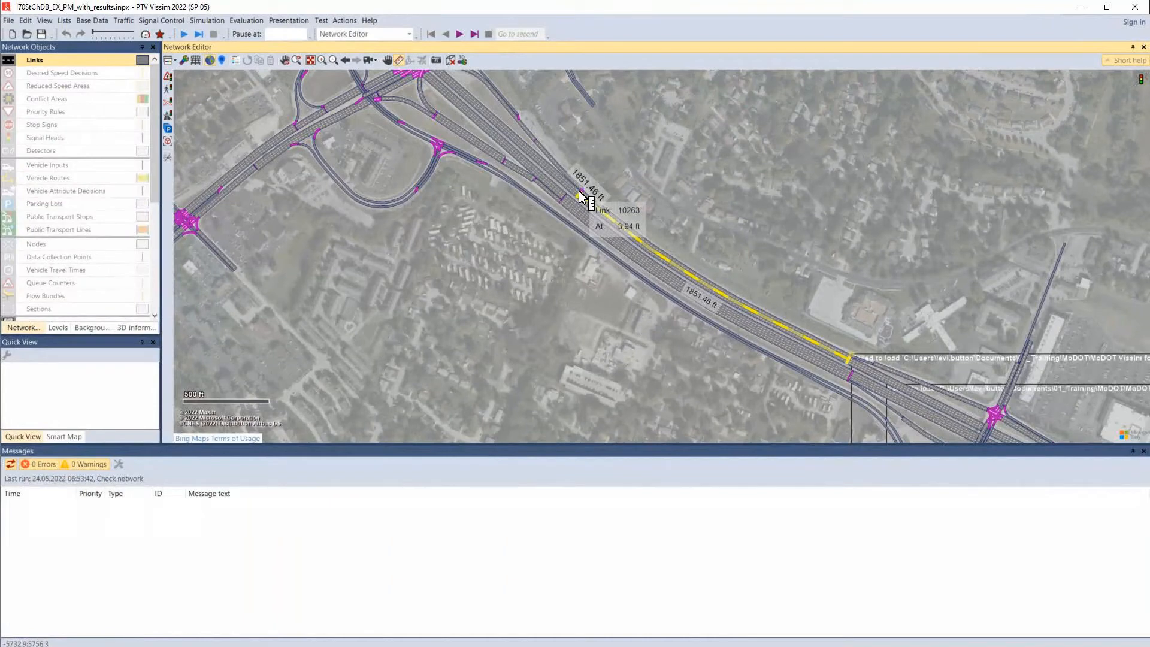
{"action": "left_click_drag", "start_coordinate": [580, 195], "coordinate": [582, 194]}
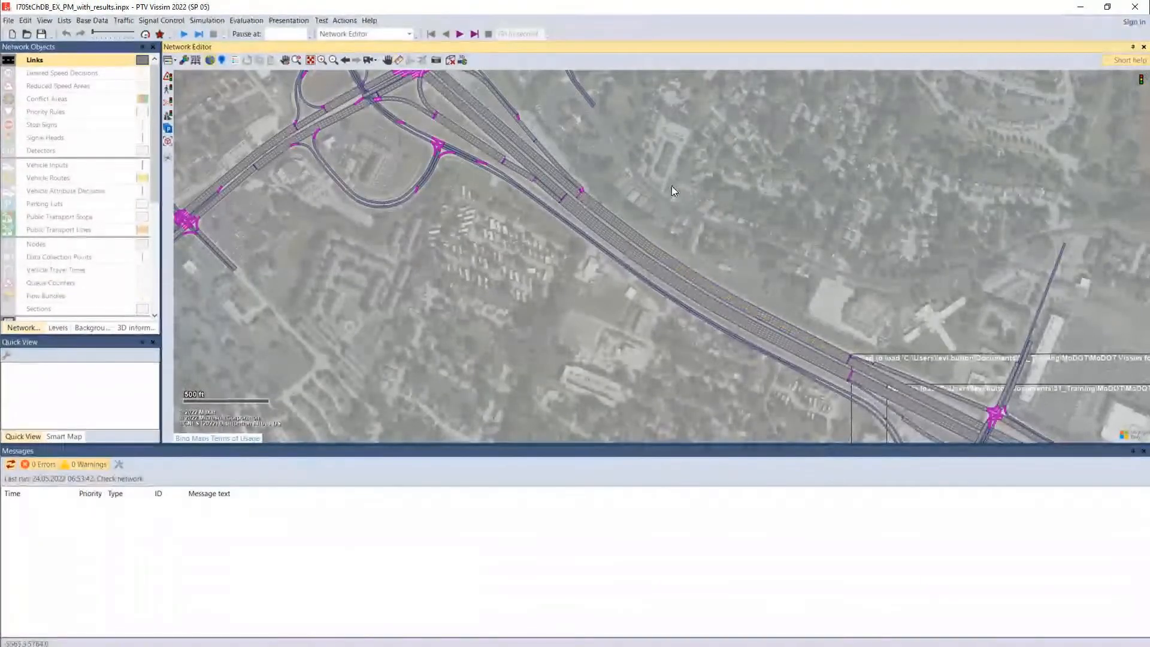
Measure the length of the long building beside the cross street north of the freeway at the roundabout interchange
{"action": "left_click_drag", "start_coordinate": [785, 246], "coordinate": [587, 147]}
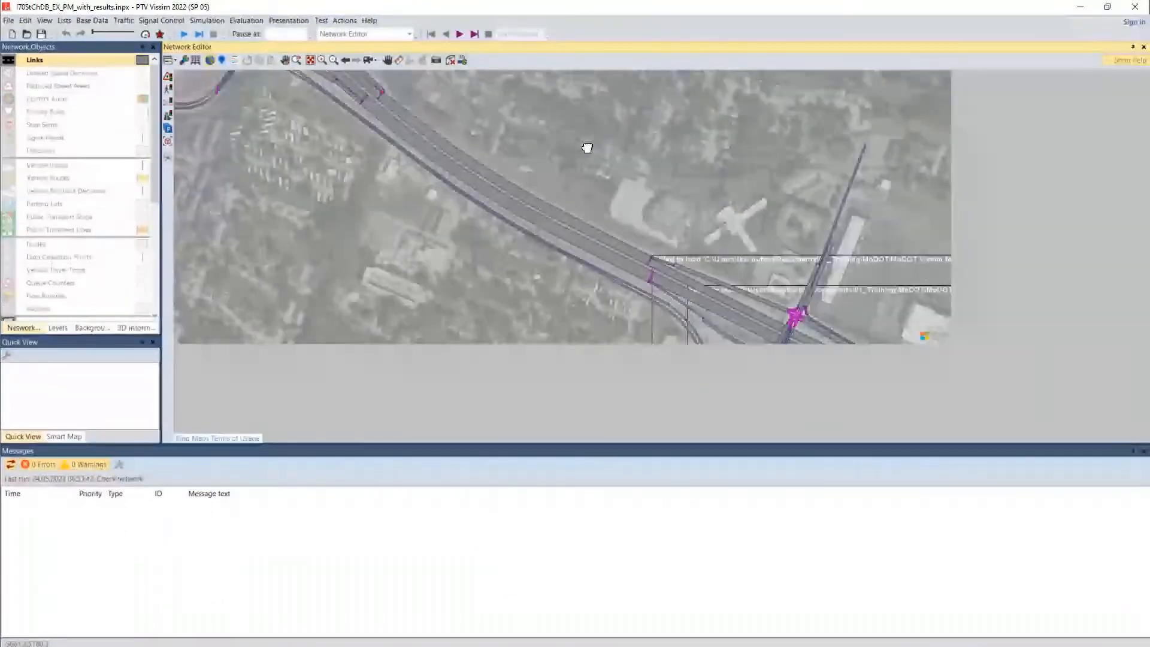
{"action": "left_click_drag", "start_coordinate": [716, 302], "coordinate": [534, 237]}
{"action": "left_click_drag", "start_coordinate": [657, 254], "coordinate": [679, 369]}
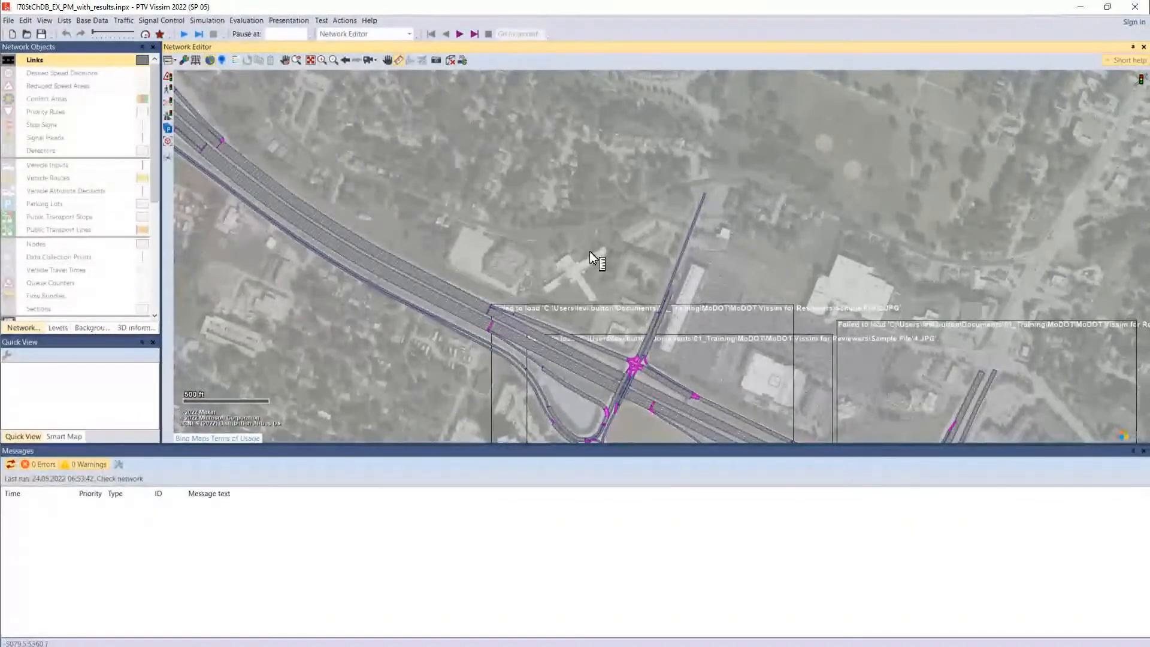
{"action": "scroll", "coordinate": [592, 259], "scroll_direction": "up", "scroll_amount": 1}
{"action": "scroll", "coordinate": [592, 258], "scroll_direction": "up", "scroll_amount": 1}
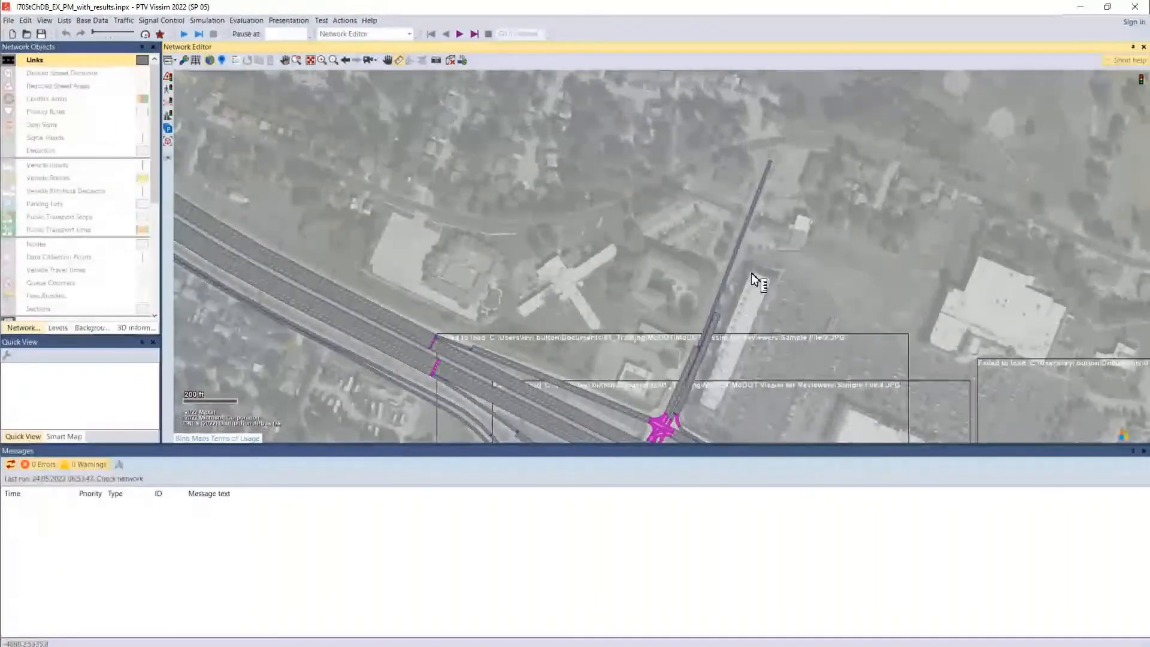
{"action": "left_click_drag", "start_coordinate": [752, 274], "coordinate": [699, 405]}
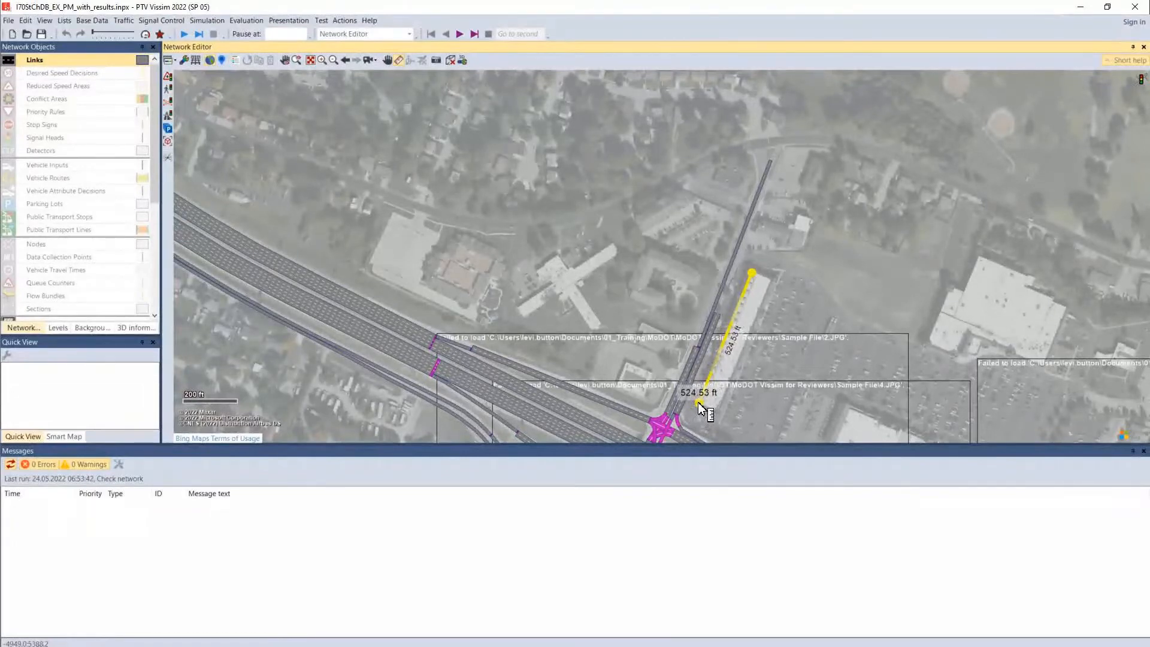
{"action": "left_click_drag", "start_coordinate": [698, 405], "coordinate": [698, 405]}
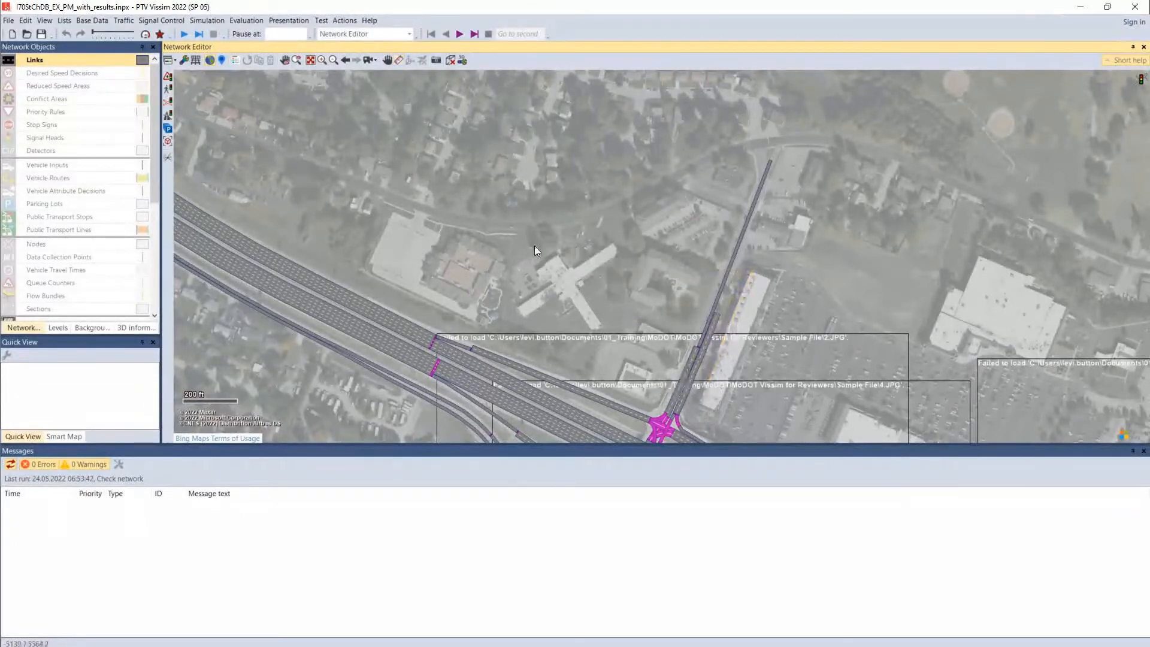
Examine how the links line up with the aerial imagery from the roundabout interchange northwest to the loop-ramp interchange and its southern cross street
{"action": "left_click_drag", "start_coordinate": [535, 245], "coordinate": [578, 175]}
{"action": "left_click_drag", "start_coordinate": [588, 217], "coordinate": [572, 124]}
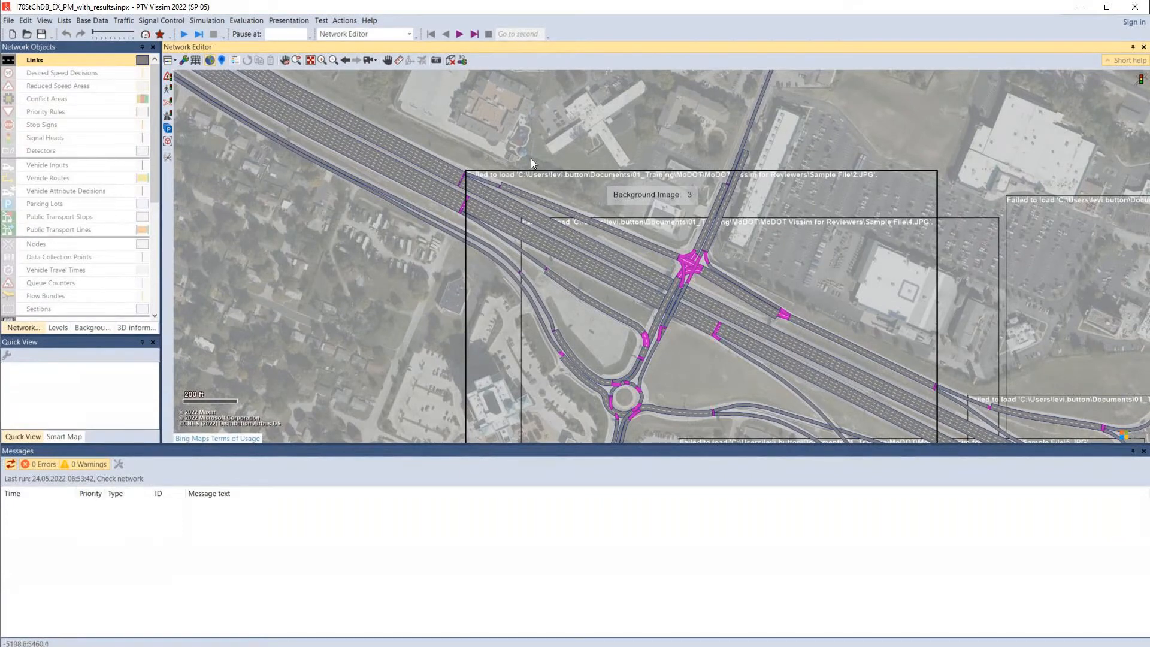
{"action": "left_click_drag", "start_coordinate": [572, 279], "coordinate": [617, 317]}
{"action": "left_click_drag", "start_coordinate": [575, 269], "coordinate": [630, 319]}
{"action": "scroll", "coordinate": [630, 319], "scroll_direction": "down", "scroll_amount": 1}
{"action": "scroll", "coordinate": [631, 319], "scroll_direction": "down", "scroll_amount": 1}
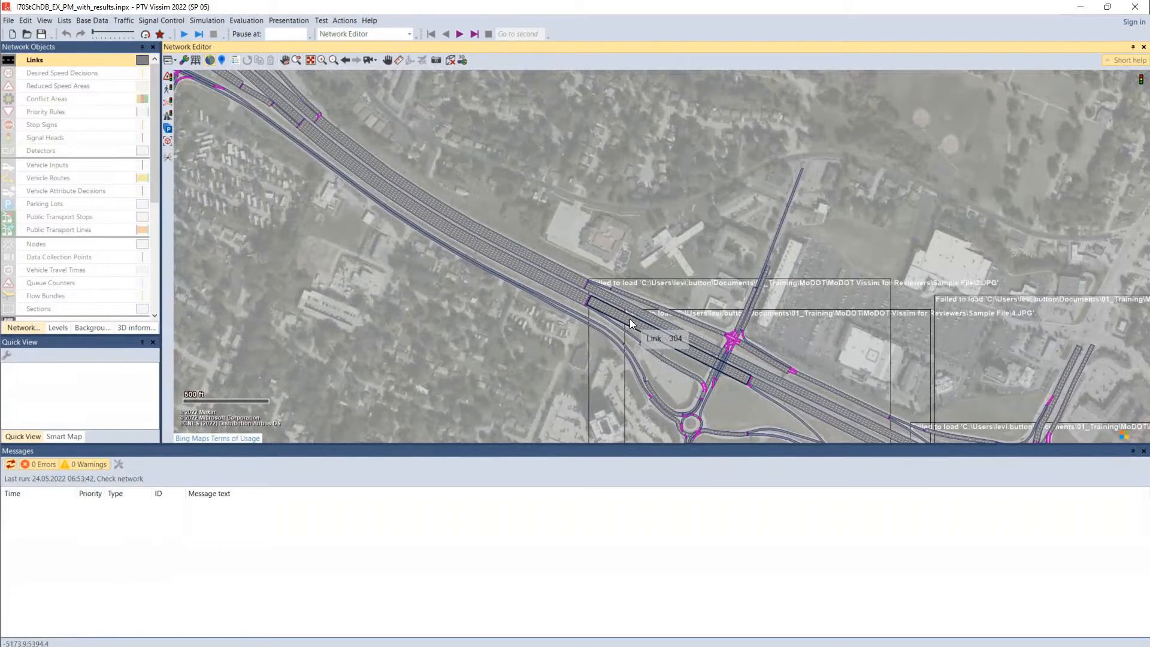
{"action": "left_click_drag", "start_coordinate": [421, 298], "coordinate": [711, 466]}
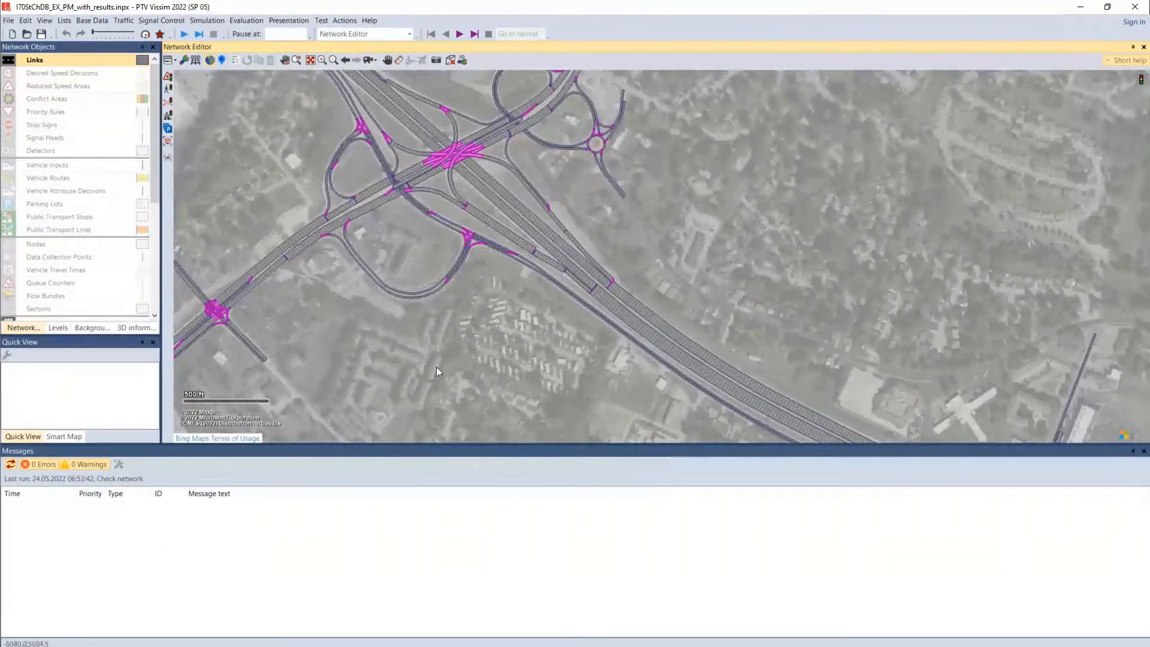
{"action": "left_click_drag", "start_coordinate": [437, 367], "coordinate": [617, 441]}
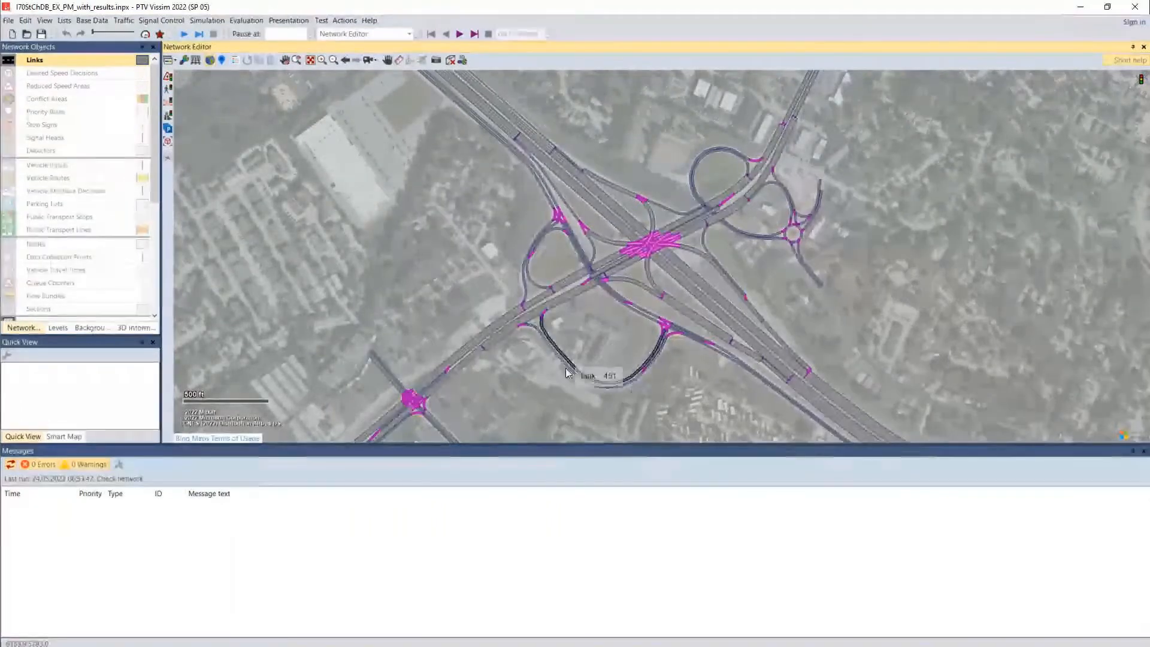
{"action": "left_click_drag", "start_coordinate": [568, 394], "coordinate": [635, 389]}
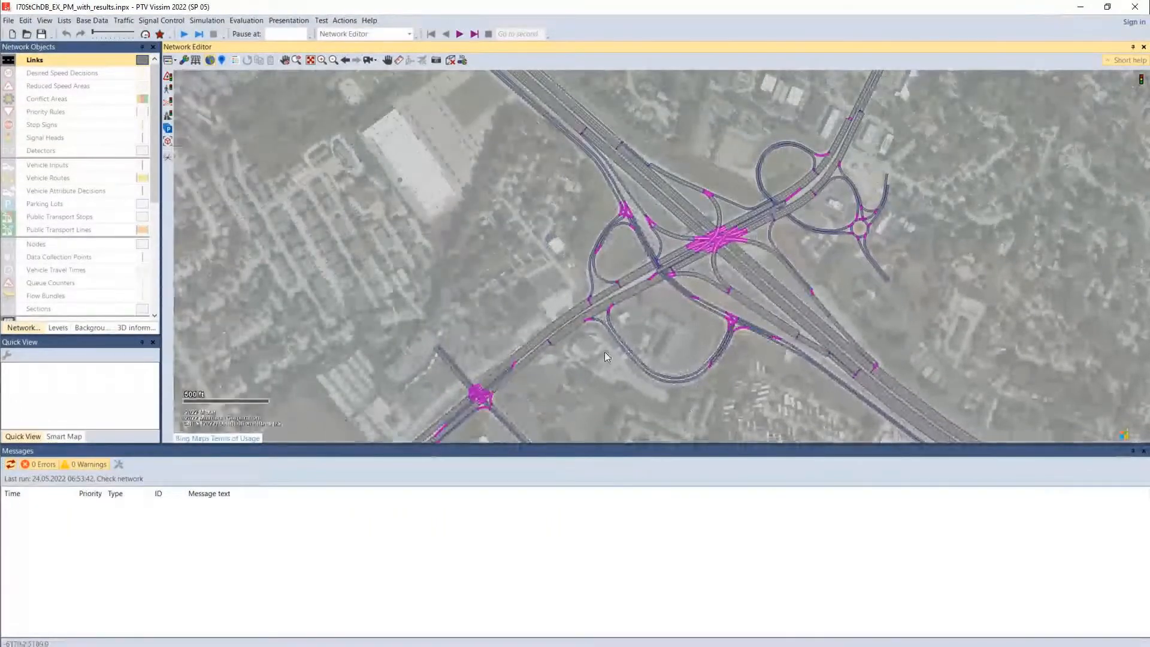
{"action": "left_click_drag", "start_coordinate": [560, 377], "coordinate": [629, 317]}
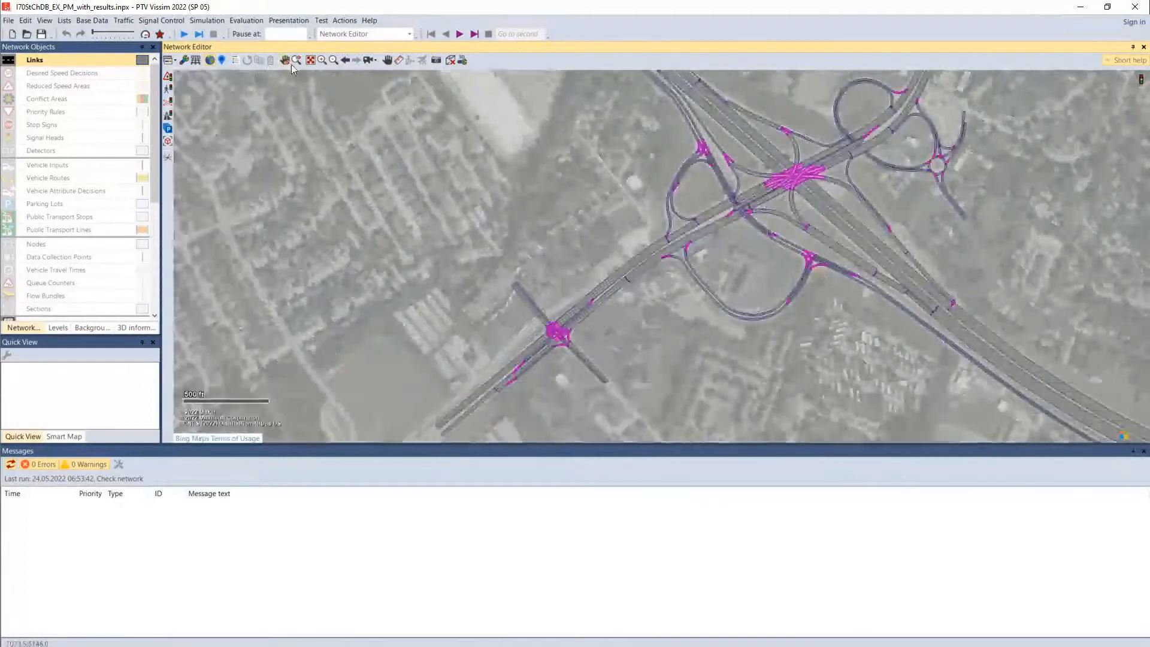
Show the entire network and apply the 09-Check Link Geometry layout to the network editor
{"action": "left_click", "coordinate": [311, 61]}
{"action": "left_click", "coordinate": [174, 61]}
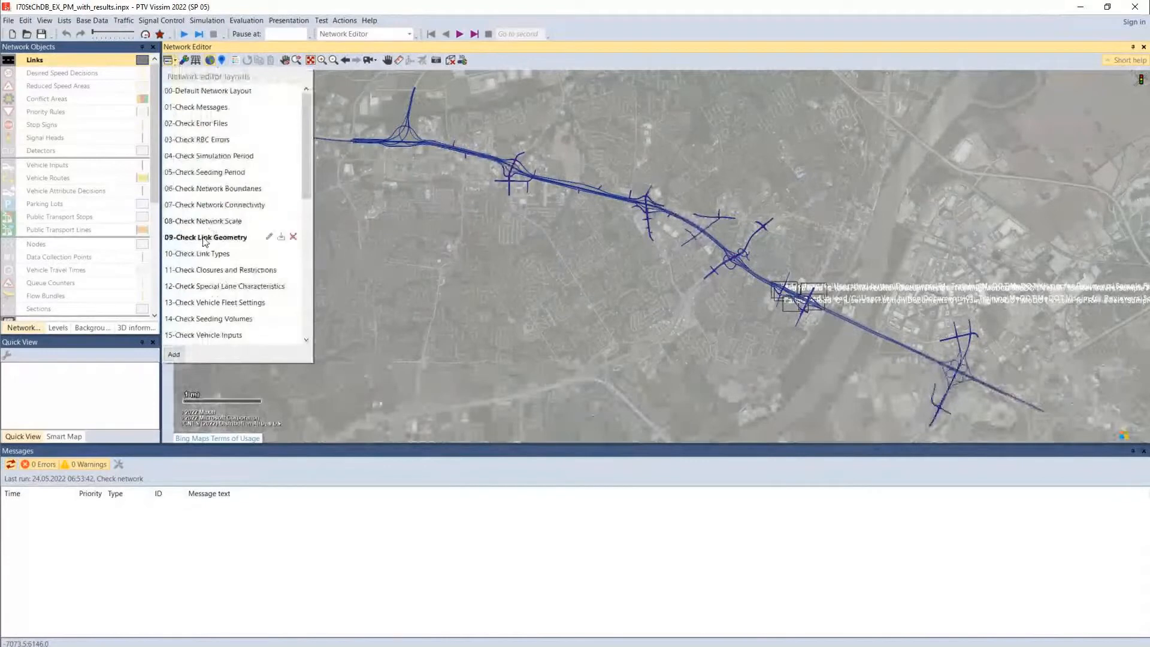
{"action": "left_click", "coordinate": [206, 238]}
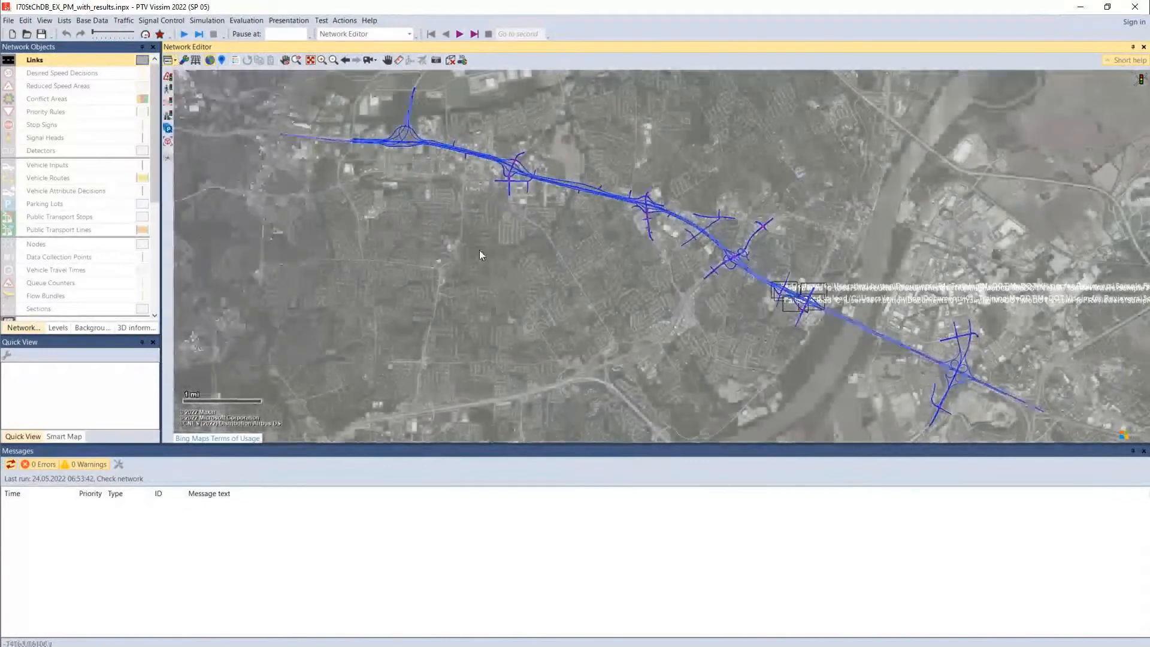
Select link 319, the two-lane ramp approach southwest of the freeway overpass at the second interchange from the west
{"action": "left_click", "coordinate": [319, 63]}
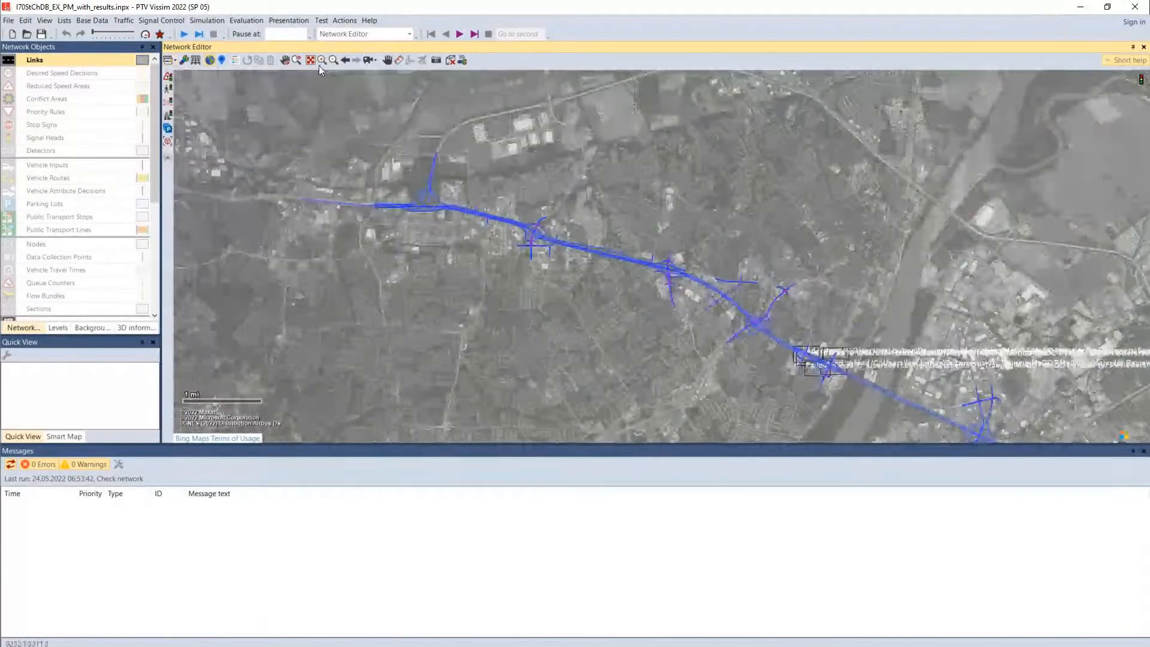
{"action": "left_click_drag", "start_coordinate": [489, 200], "coordinate": [540, 275]}
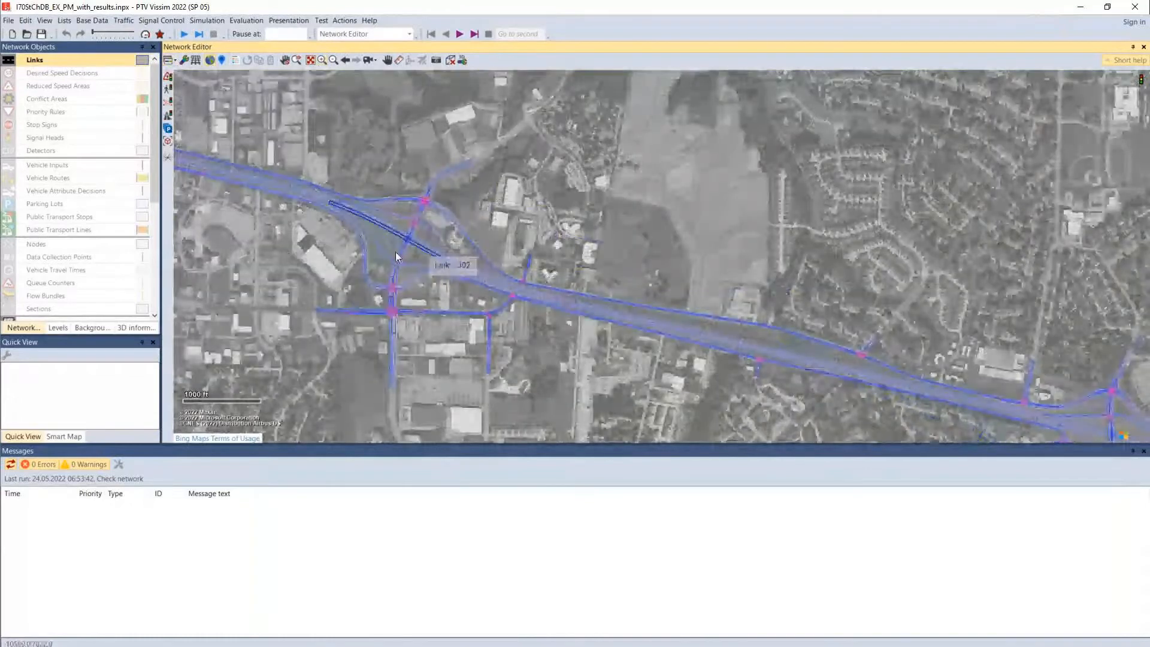
{"action": "scroll", "coordinate": [390, 251], "scroll_direction": "up", "scroll_amount": 2}
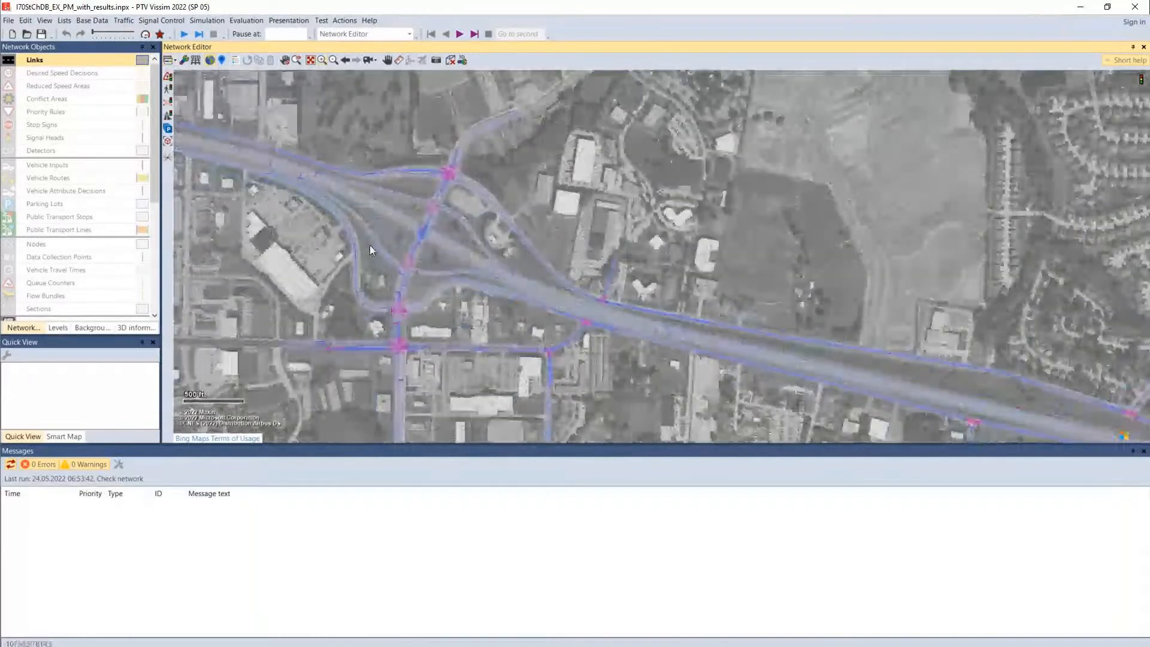
{"action": "scroll", "coordinate": [362, 294], "scroll_direction": "up", "scroll_amount": 1}
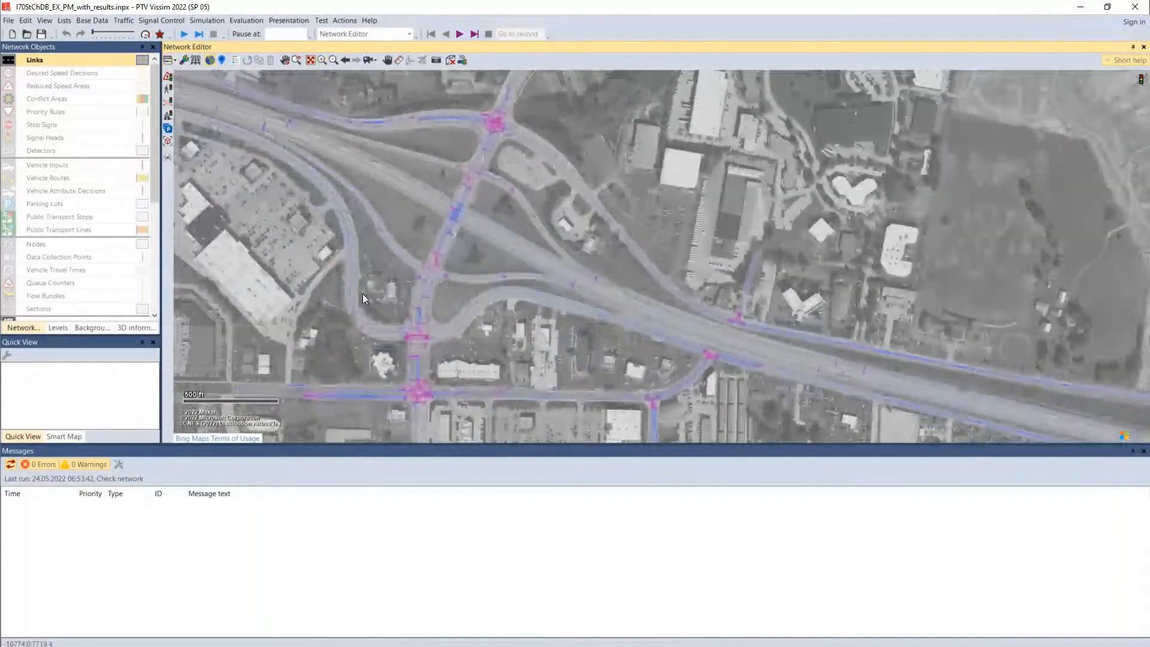
{"action": "scroll", "coordinate": [363, 296], "scroll_direction": "up", "scroll_amount": 2}
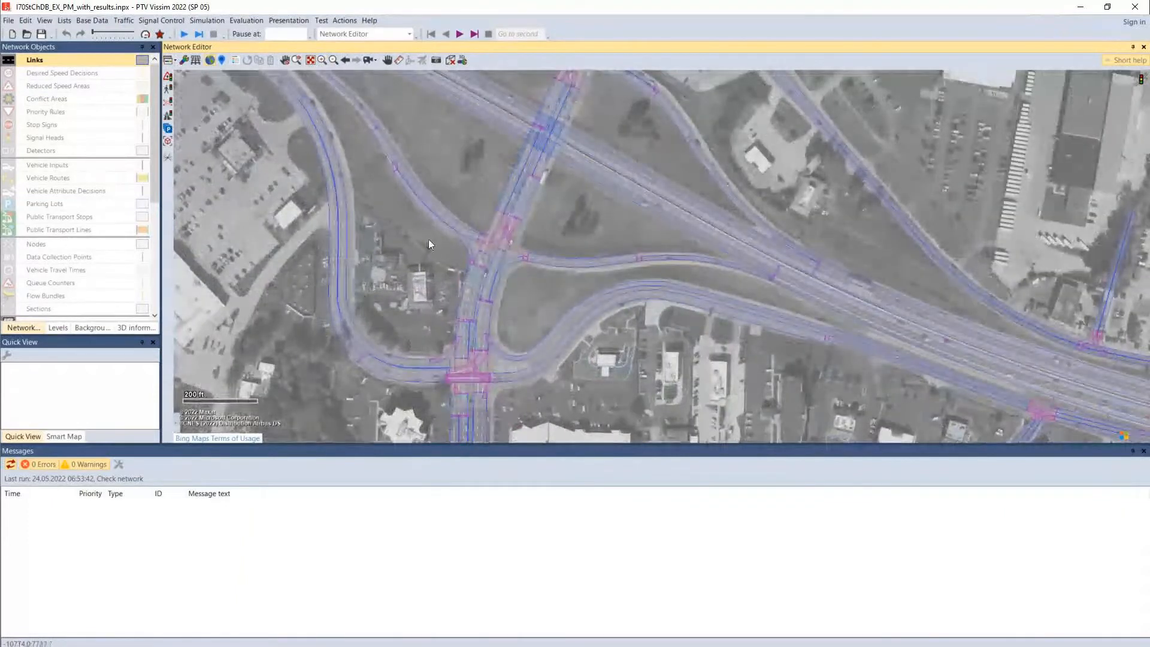
{"action": "scroll", "coordinate": [437, 233], "scroll_direction": "up", "scroll_amount": 1}
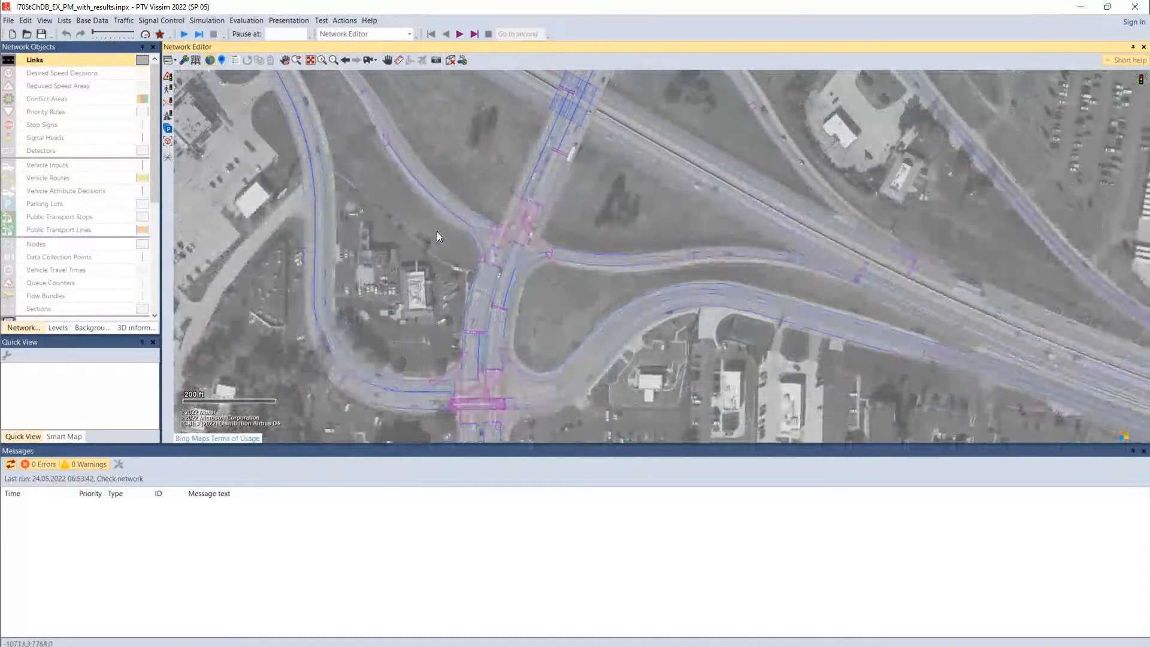
{"action": "scroll", "coordinate": [437, 232], "scroll_direction": "up", "scroll_amount": 2}
{"action": "left_click_drag", "start_coordinate": [409, 214], "coordinate": [435, 327]}
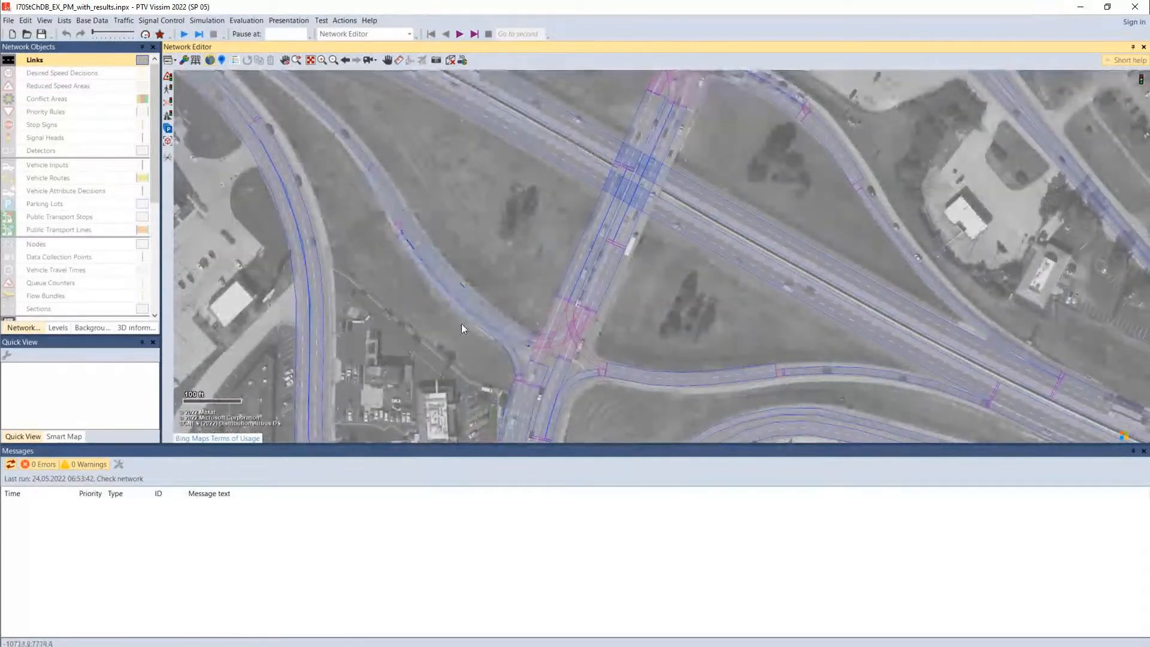
{"action": "scroll", "coordinate": [461, 324], "scroll_direction": "up", "scroll_amount": 1}
{"action": "scroll", "coordinate": [462, 324], "scroll_direction": "up", "scroll_amount": 1}
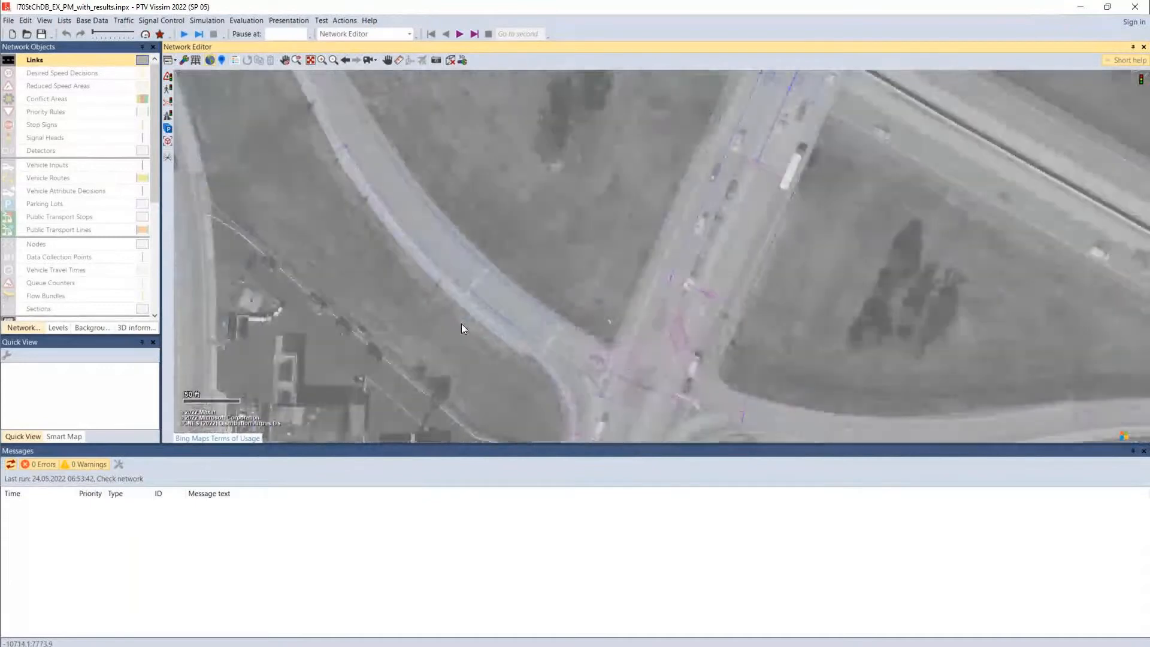
{"action": "scroll", "coordinate": [477, 301], "scroll_direction": "up", "scroll_amount": 1}
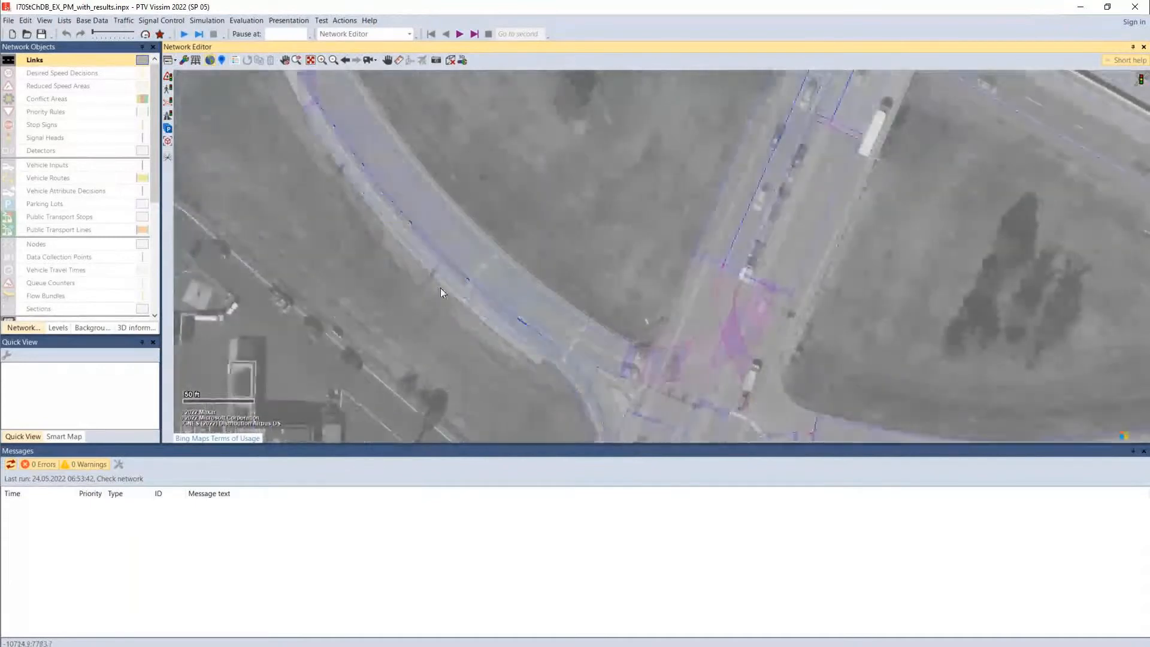
{"action": "left_click", "coordinate": [469, 290]}
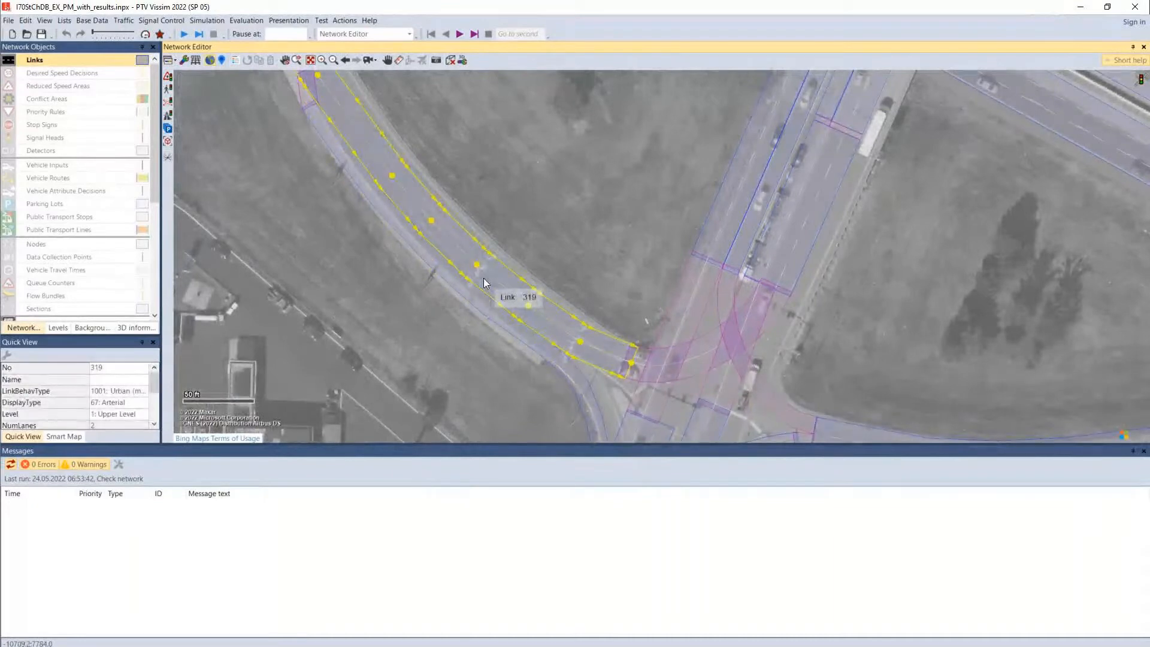
Examine how link 319 and the adjacent turn-lane link 320 follow the ramp's curve and lane starts in the aerial imagery
{"action": "left_click_drag", "start_coordinate": [385, 246], "coordinate": [381, 326]}
{"action": "scroll", "coordinate": [382, 322], "scroll_direction": "up", "scroll_amount": 3}
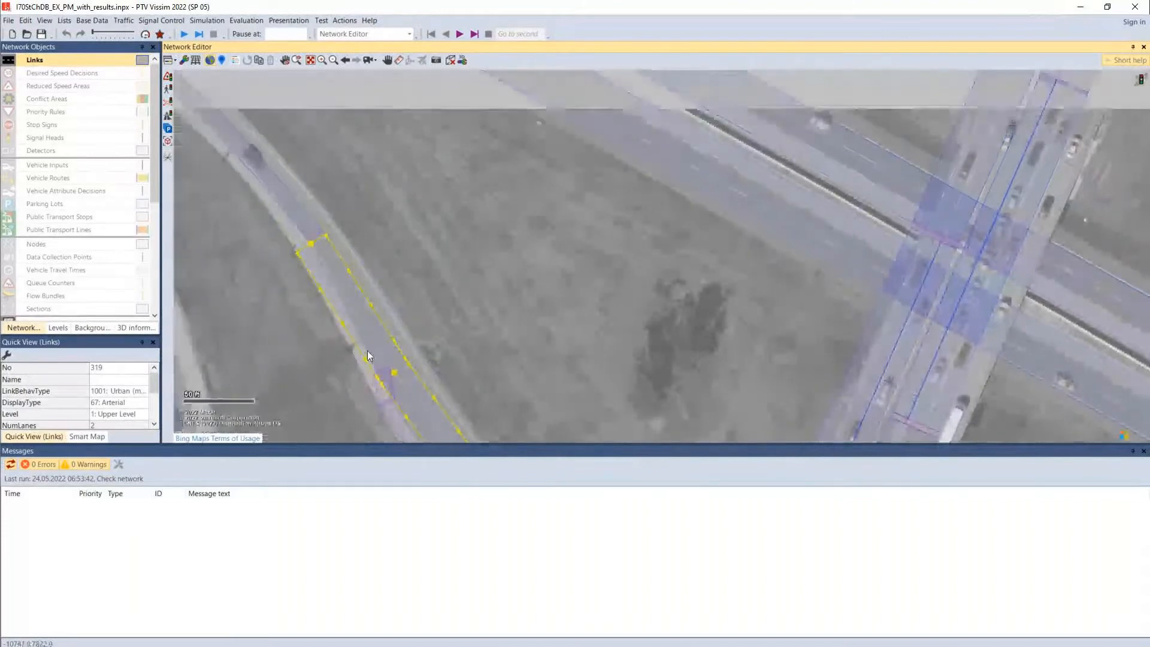
{"action": "scroll", "coordinate": [385, 270], "scroll_direction": "up", "scroll_amount": 3}
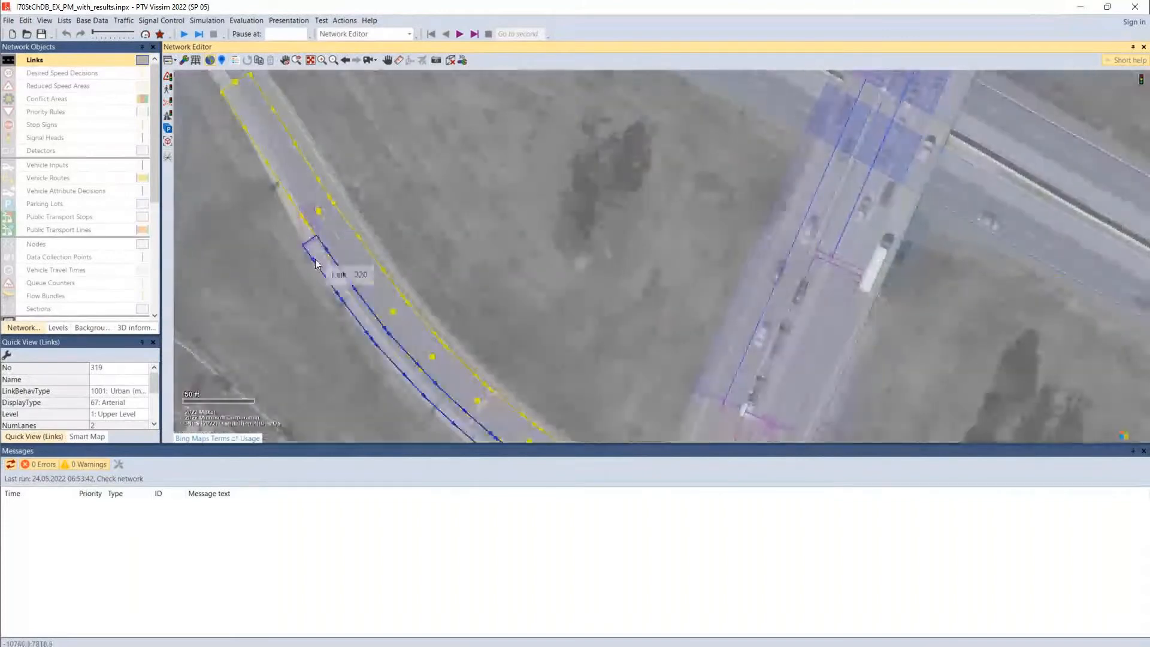
{"action": "scroll", "coordinate": [336, 228], "scroll_direction": "up", "scroll_amount": 2}
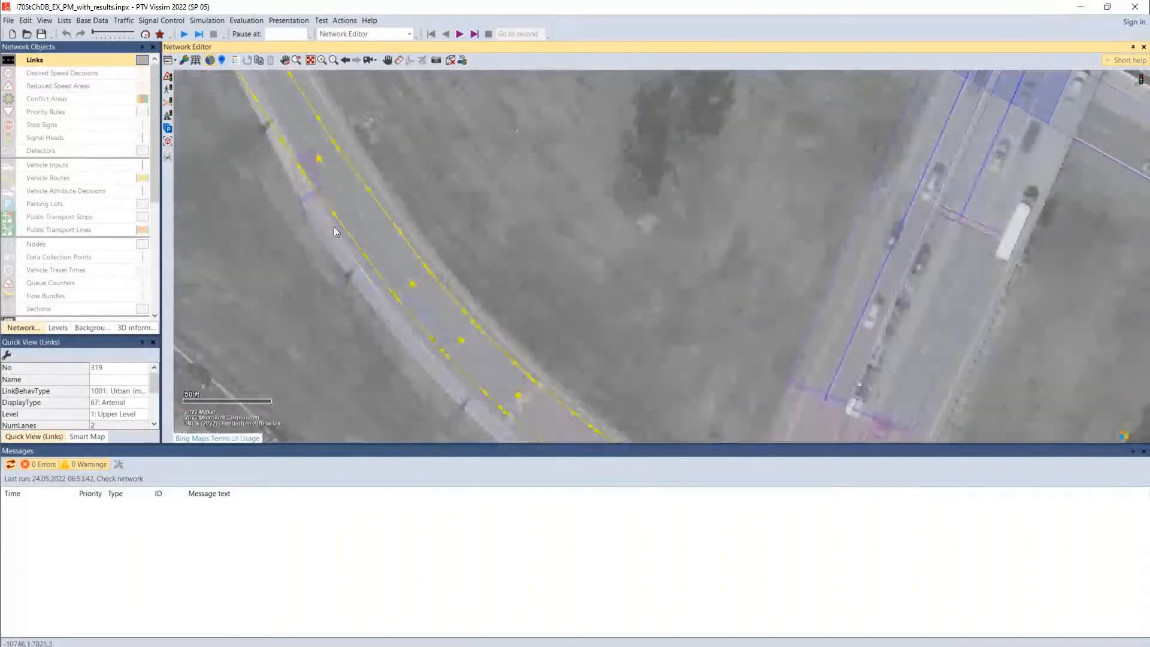
{"action": "scroll", "coordinate": [334, 227], "scroll_direction": "down", "scroll_amount": 2}
{"action": "scroll", "coordinate": [334, 234], "scroll_direction": "down", "scroll_amount": 2}
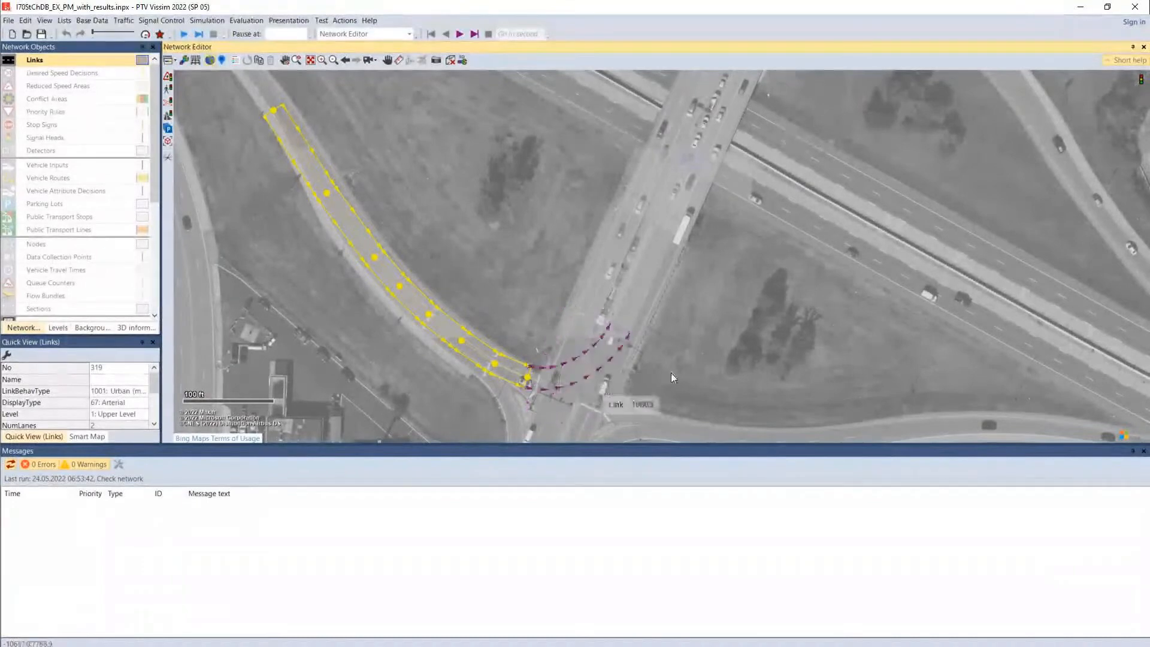
Select connector 10663, which turns from the ramp approach onto the cross street, to inspect its geometry
{"action": "left_click", "coordinate": [602, 369]}
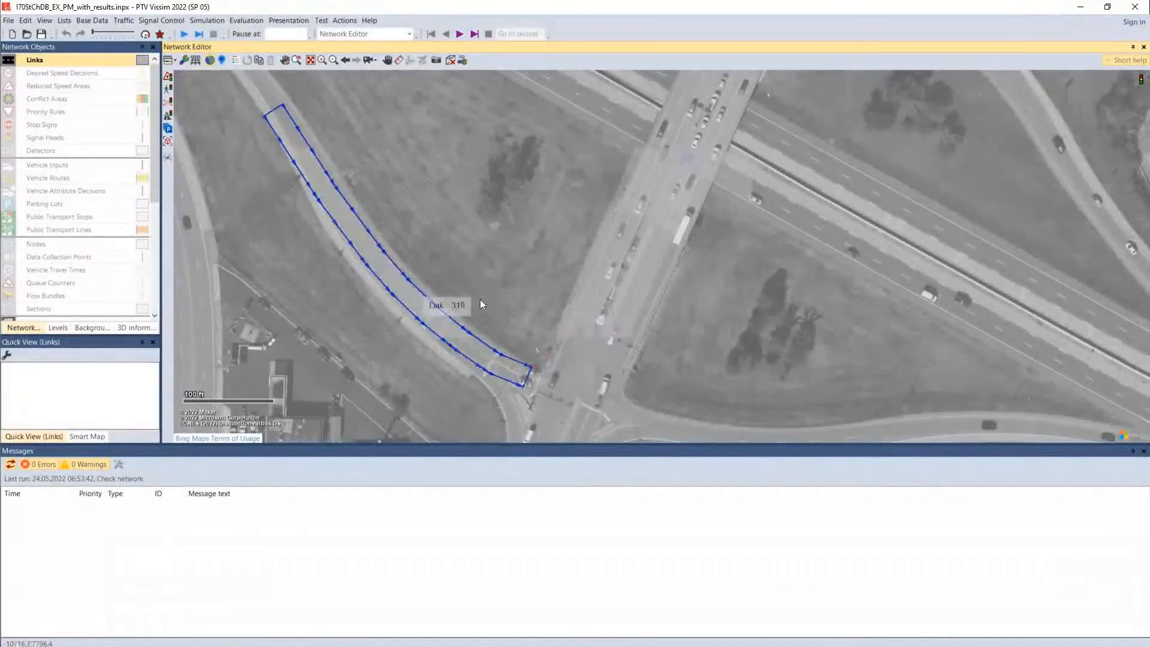
{"action": "left_click_drag", "start_coordinate": [502, 280], "coordinate": [496, 205]}
{"action": "left_click", "coordinate": [533, 299]}
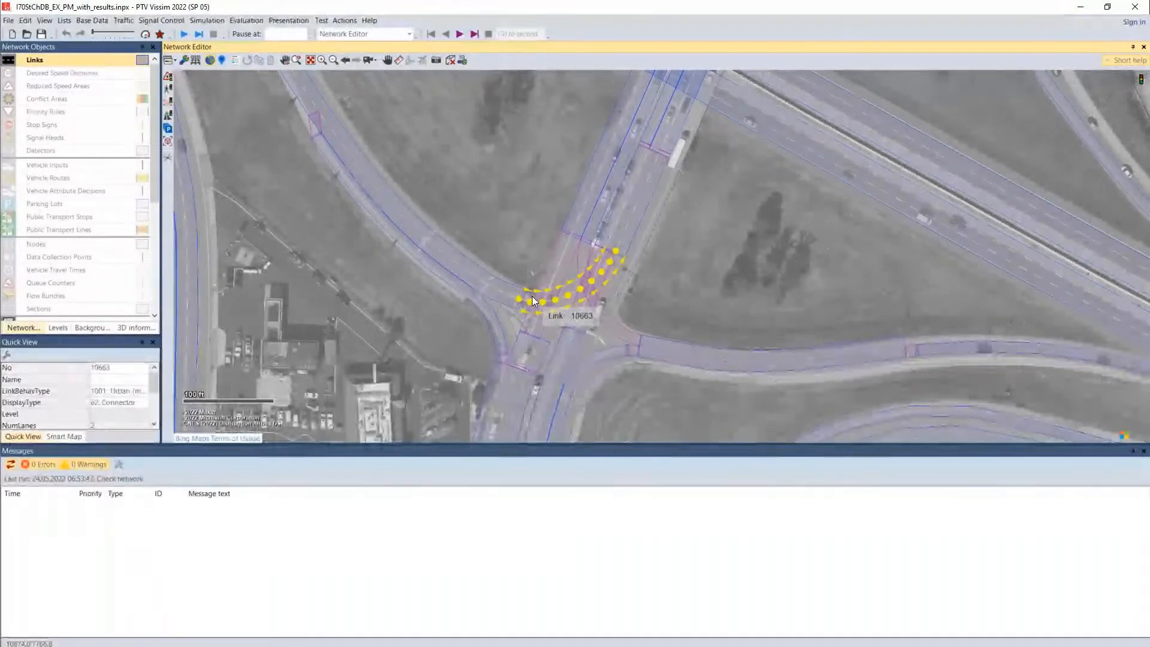
{"action": "left_click_drag", "start_coordinate": [391, 307], "coordinate": [429, 403]}
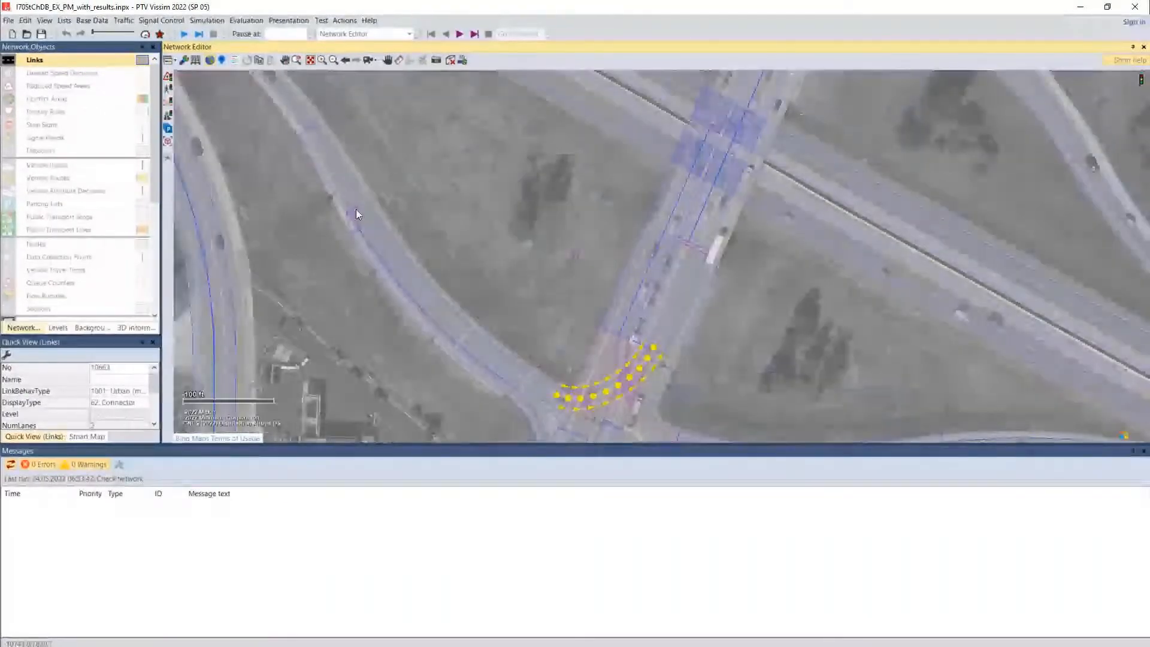
Measure the distance along the ramp from the start of connector 10352 to the start of connector 10663 at the cross street
{"action": "left_click", "coordinate": [400, 61]}
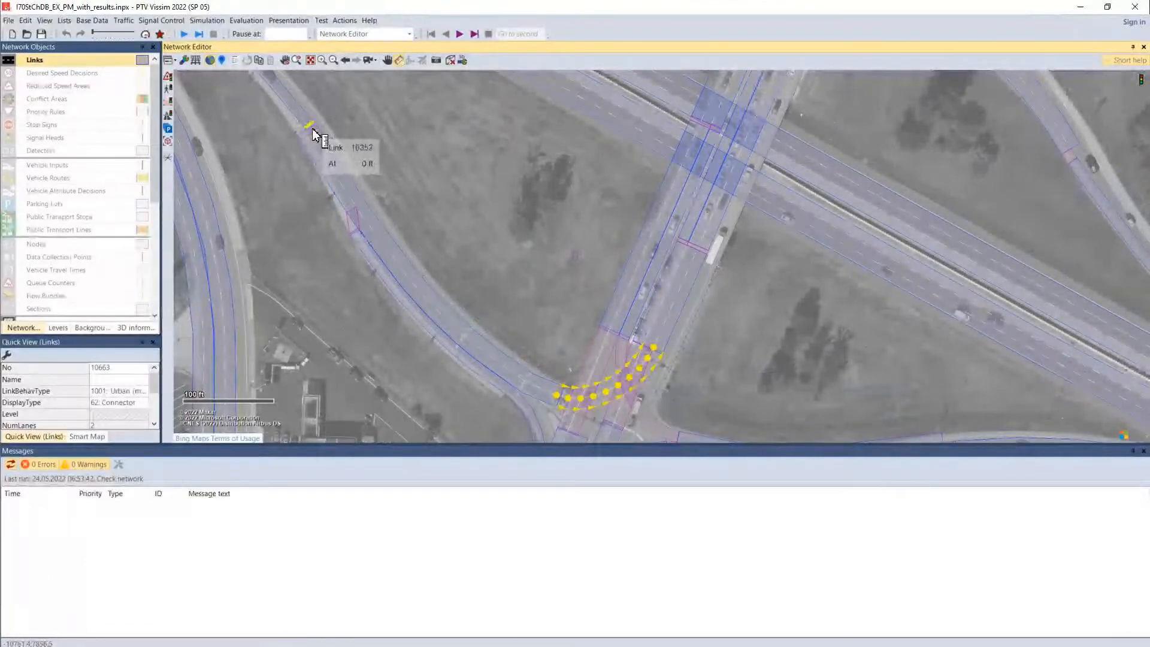
{"action": "left_click_drag", "start_coordinate": [312, 134], "coordinate": [557, 401]}
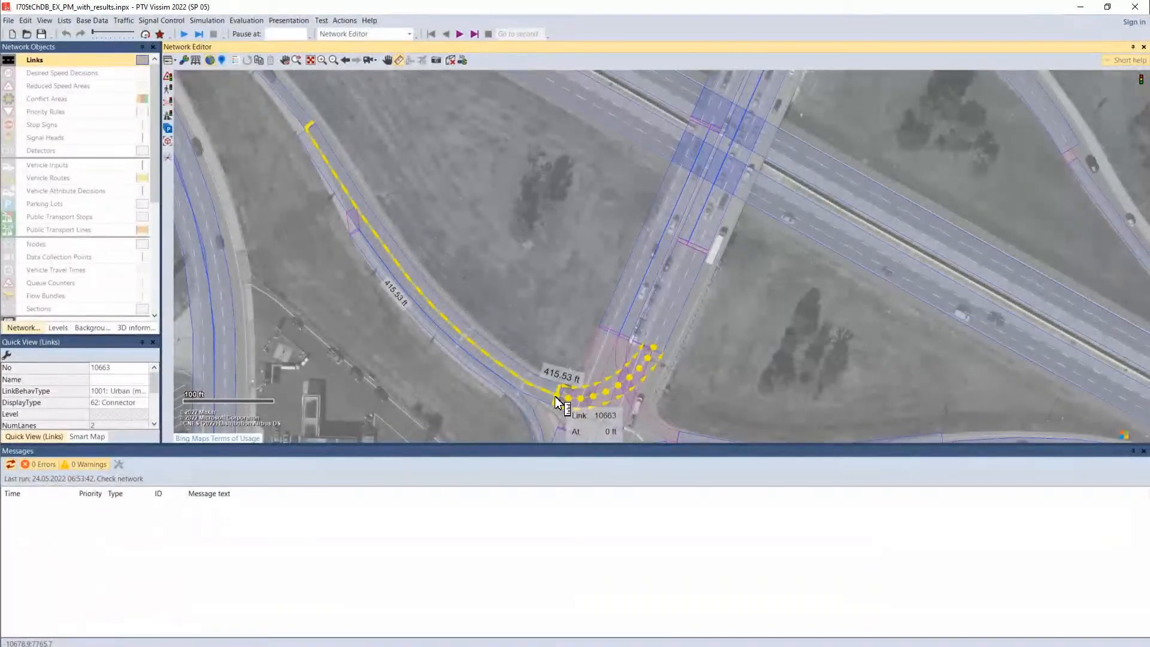
{"action": "left_click_drag", "start_coordinate": [556, 398], "coordinate": [556, 398]}
{"action": "left_click", "coordinate": [554, 254]}
Examine the link and turn-lane geometry along the cross street, from the intersection north of the freeway to the one south of the ramps
{"action": "left_click_drag", "start_coordinate": [554, 254], "coordinate": [350, 432]}
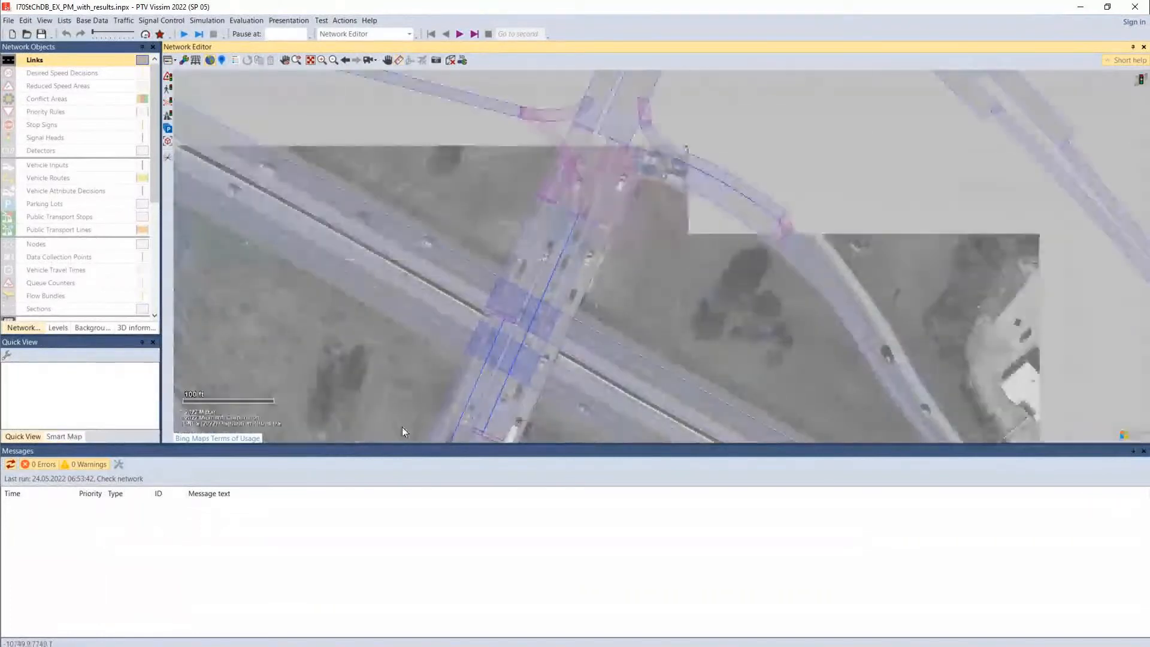
{"action": "left_click_drag", "start_coordinate": [639, 269], "coordinate": [547, 381]}
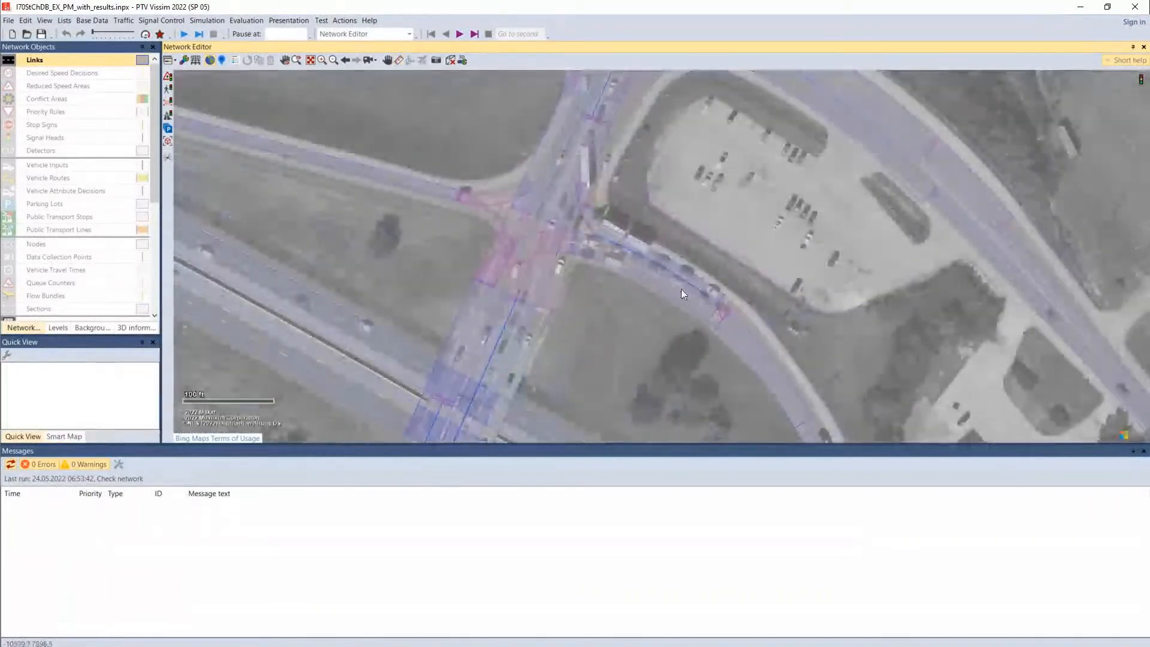
{"action": "left_click_drag", "start_coordinate": [590, 285], "coordinate": [550, 467]}
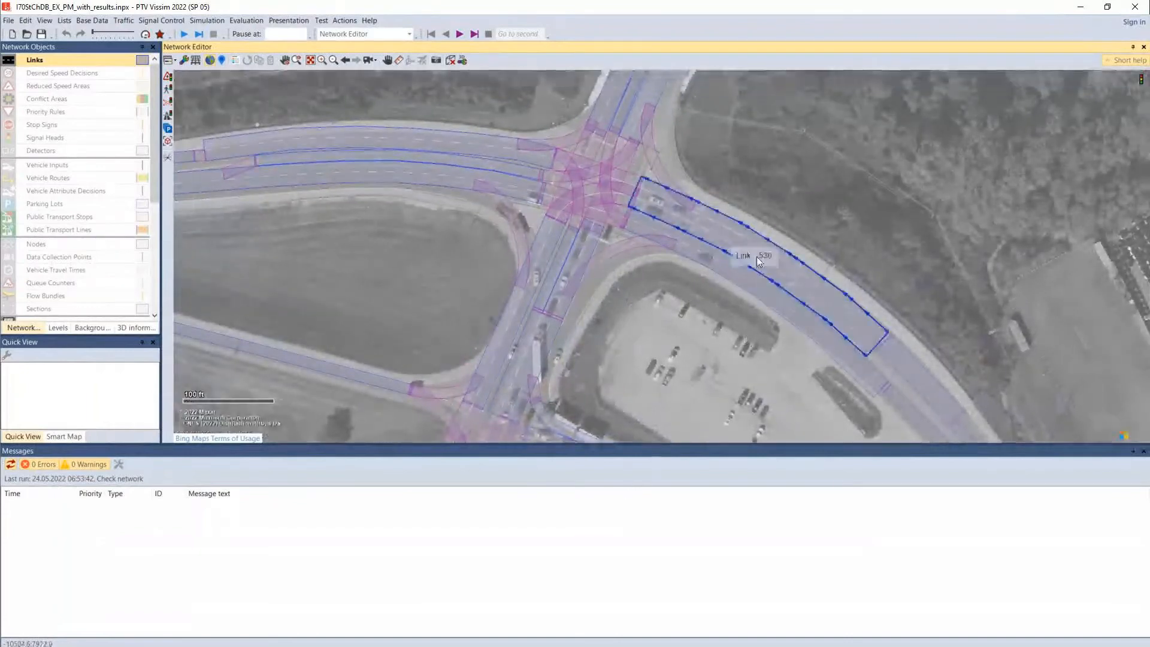
{"action": "left_click_drag", "start_coordinate": [714, 335], "coordinate": [764, 101]}
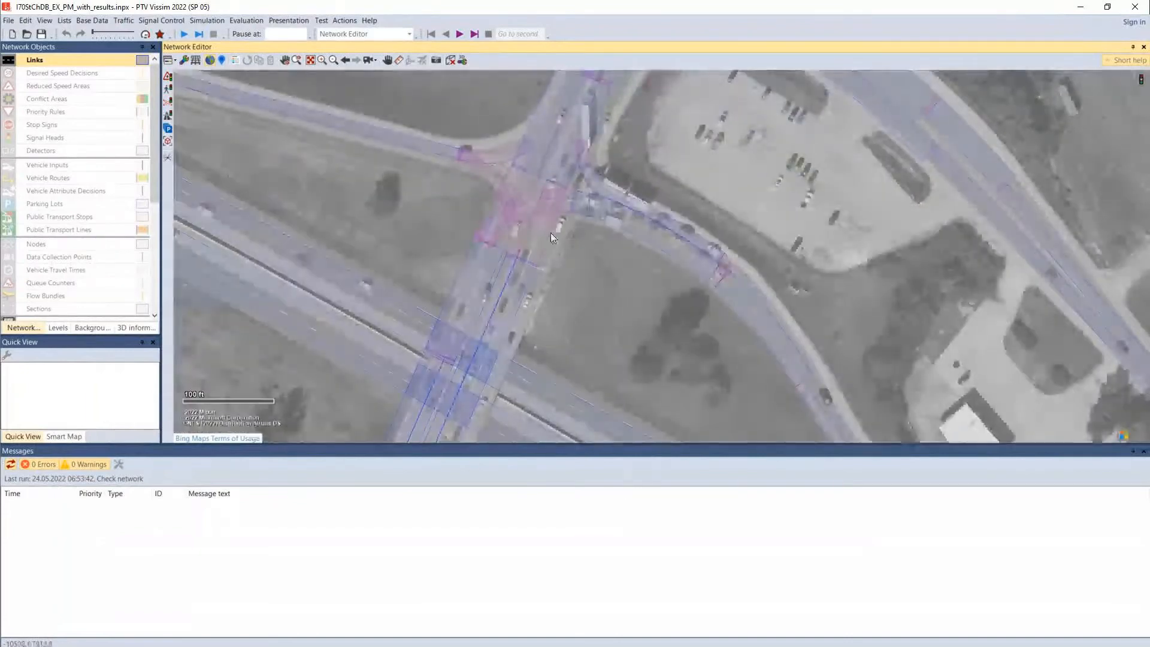
{"action": "left_click_drag", "start_coordinate": [551, 232], "coordinate": [548, 475]}
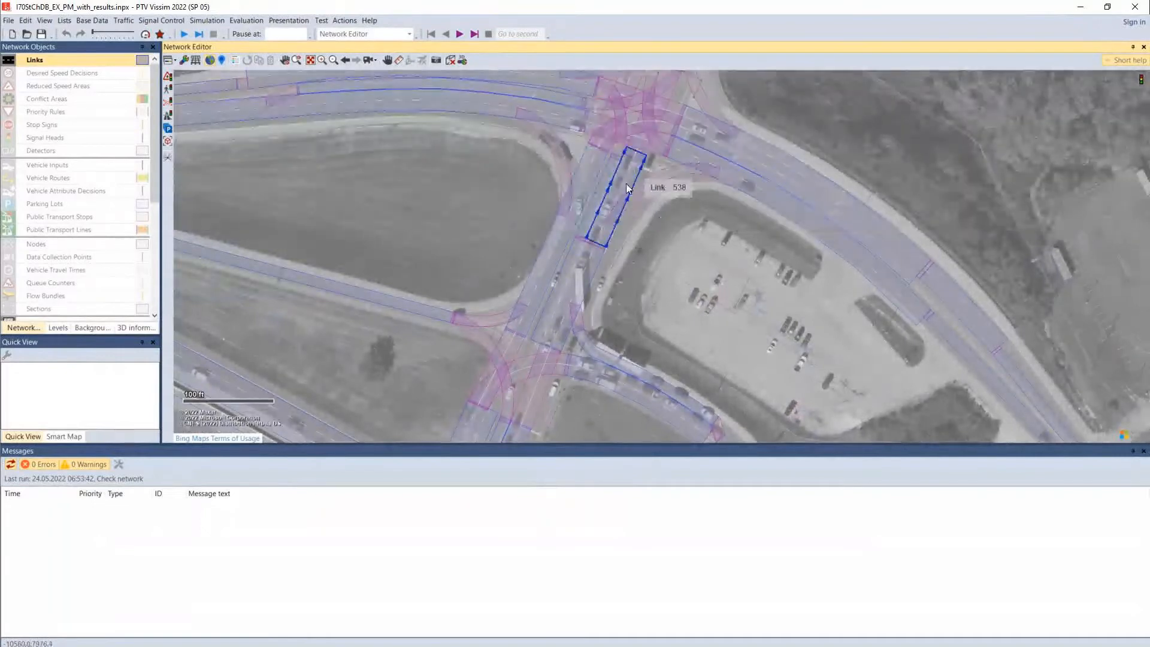
{"action": "left_click_drag", "start_coordinate": [575, 423], "coordinate": [748, 4]}
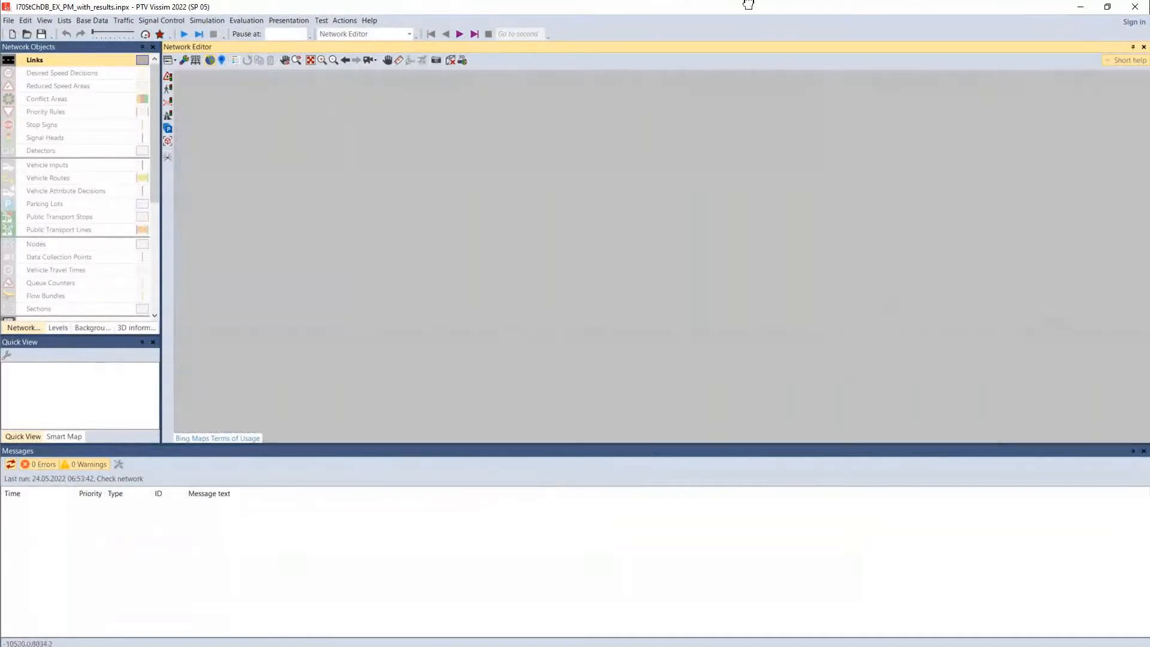
{"action": "left_click_drag", "start_coordinate": [687, 254], "coordinate": [703, 120]}
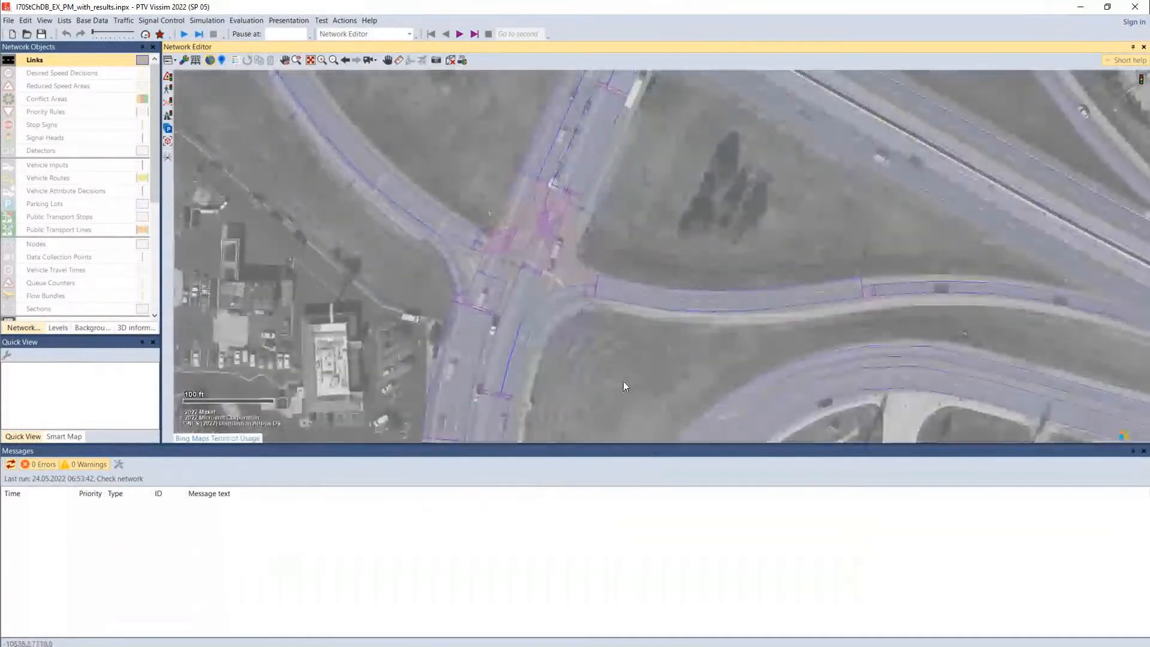
{"action": "left_click_drag", "start_coordinate": [623, 387], "coordinate": [617, 182]}
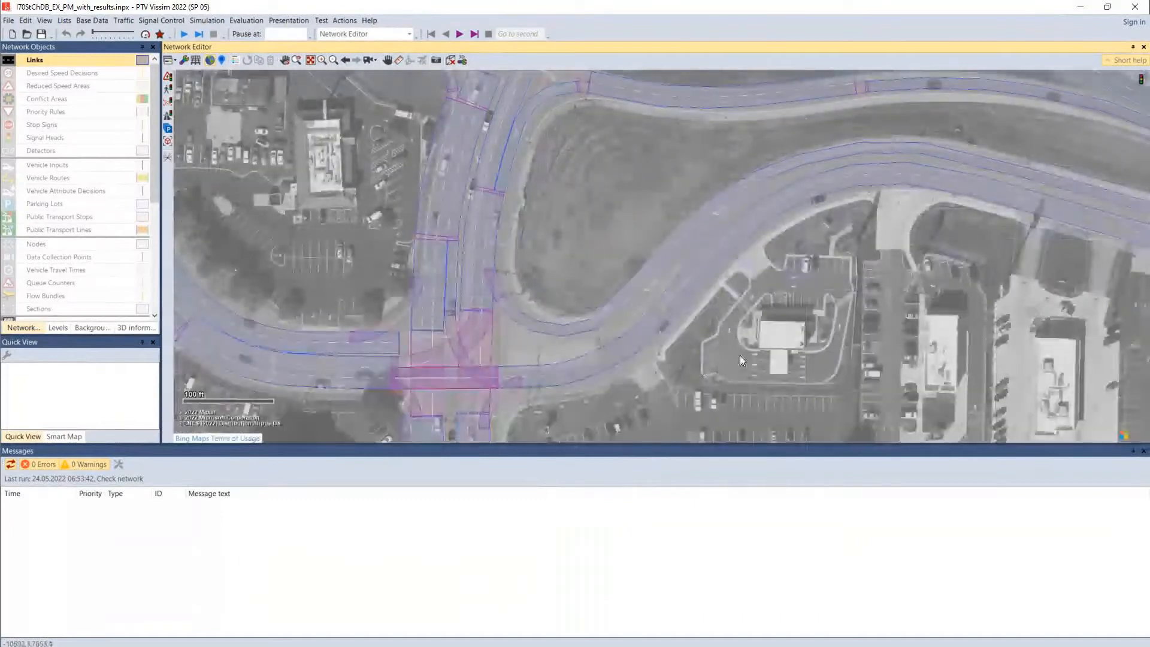
Examine the freeway and southern frontage road link geometry east of the interchange, following freeway link 279 to its downstream end
{"action": "left_click_drag", "start_coordinate": [740, 359], "coordinate": [430, 434]}
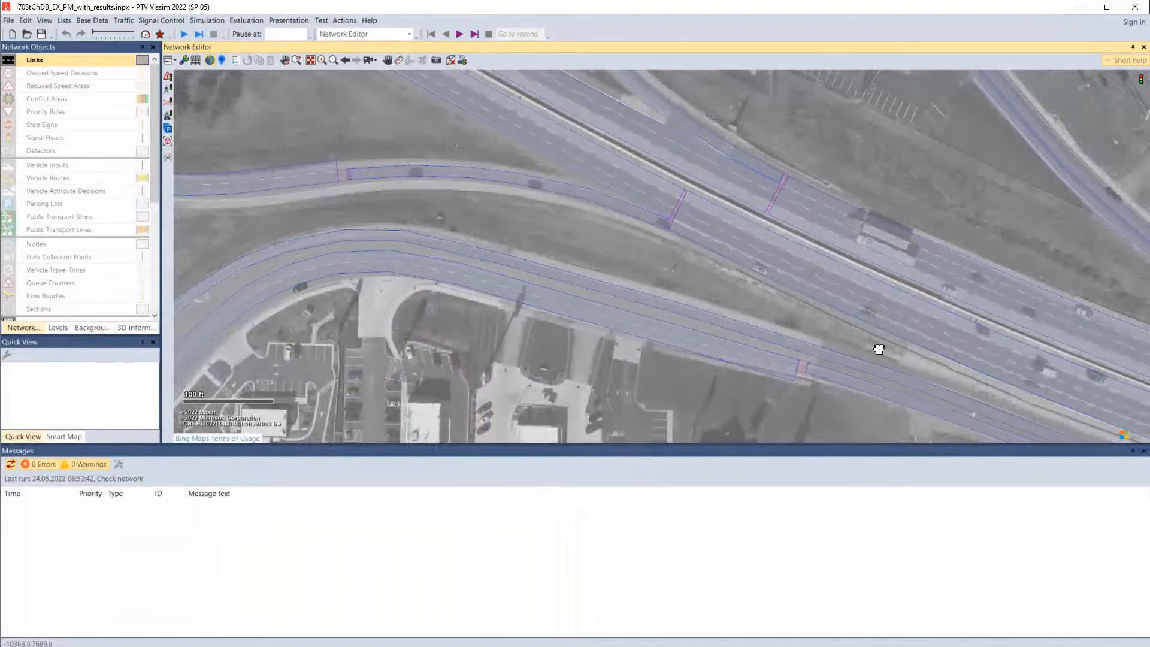
{"action": "scroll", "coordinate": [878, 344], "scroll_direction": "up", "scroll_amount": 3}
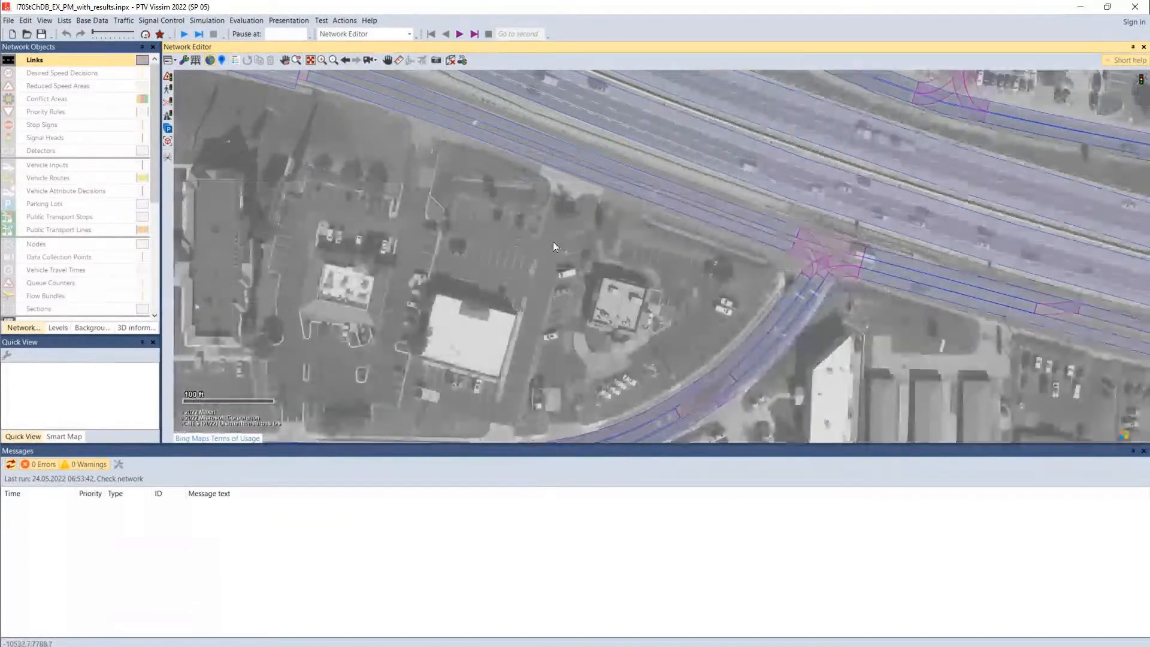
{"action": "left_click_drag", "start_coordinate": [607, 247], "coordinate": [527, 326]}
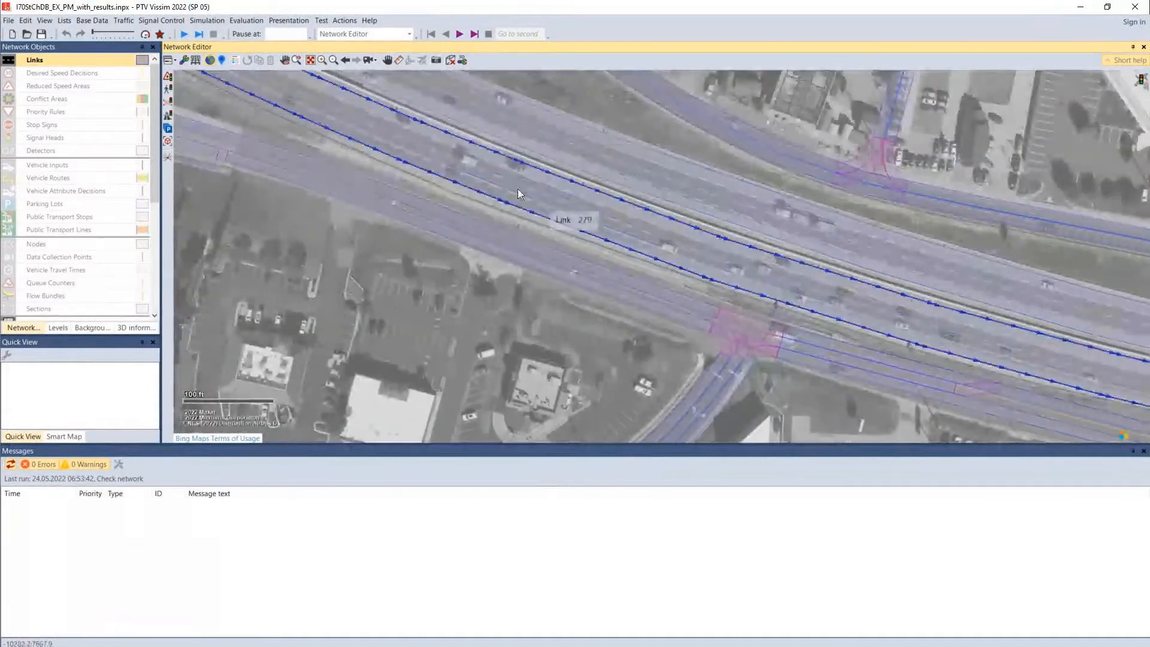
{"action": "scroll", "coordinate": [490, 180], "scroll_direction": "up", "scroll_amount": 2}
{"action": "scroll", "coordinate": [537, 220], "scroll_direction": "up", "scroll_amount": 1}
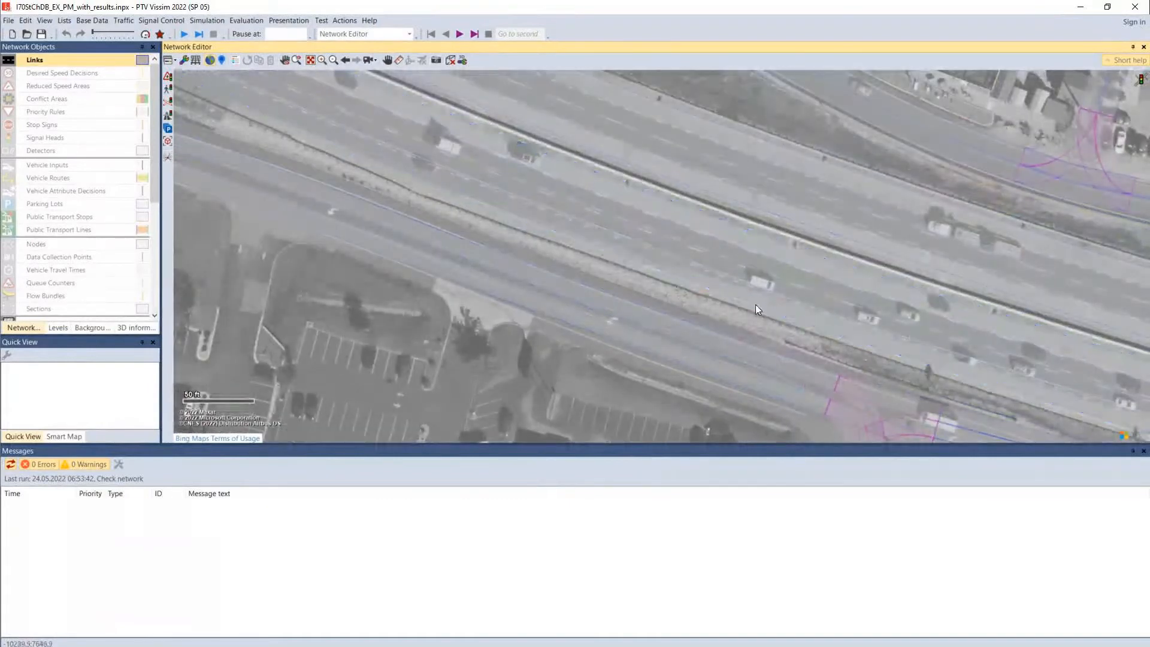
{"action": "left_click_drag", "start_coordinate": [757, 306], "coordinate": [435, 150]}
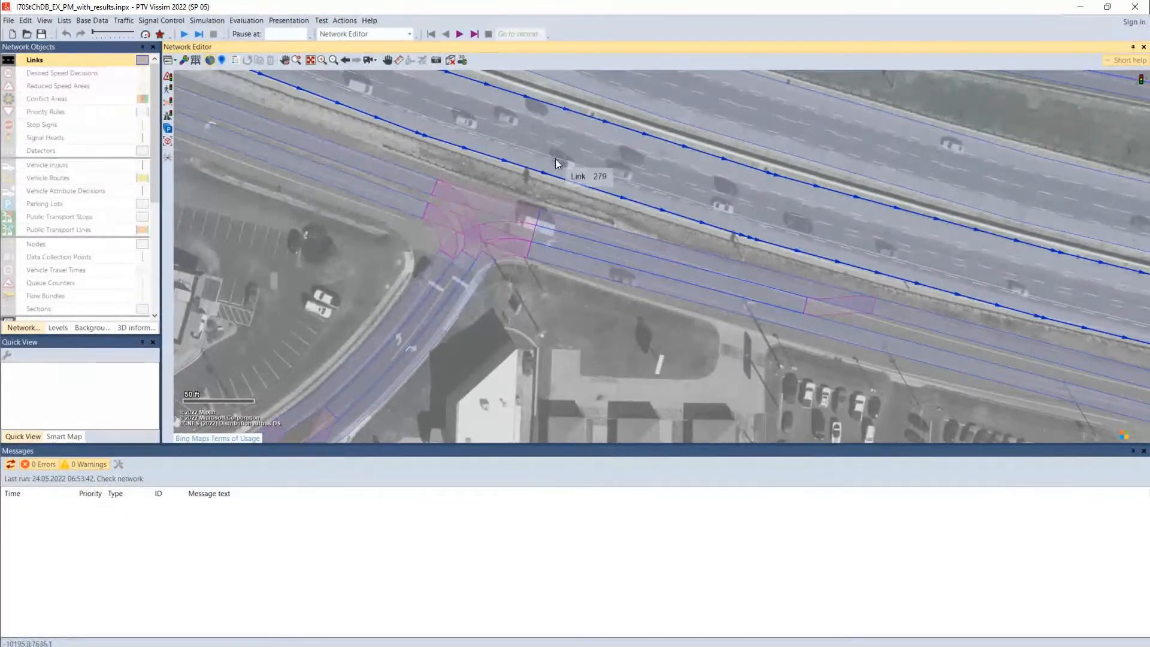
{"action": "scroll", "coordinate": [708, 257], "scroll_direction": "up", "scroll_amount": 3}
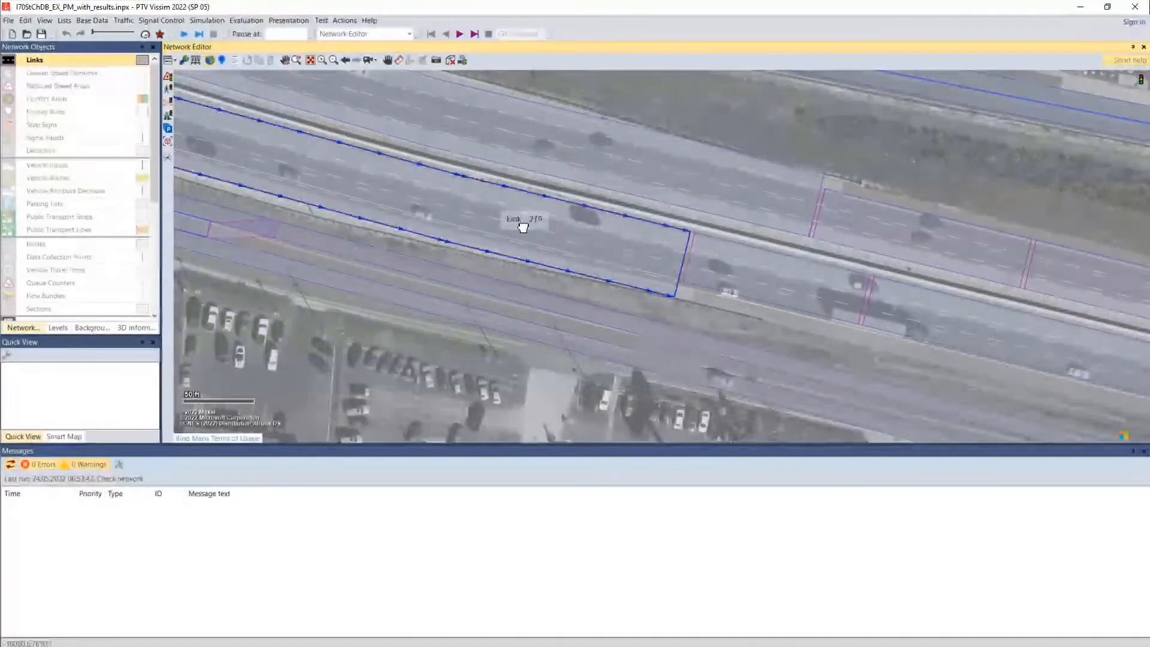
Trace freeway link 279 back upstream to its start, comparing the link and adjacent frontage road geometry with the aerial imagery
{"action": "left_click_drag", "start_coordinate": [523, 221], "coordinate": [740, 291]}
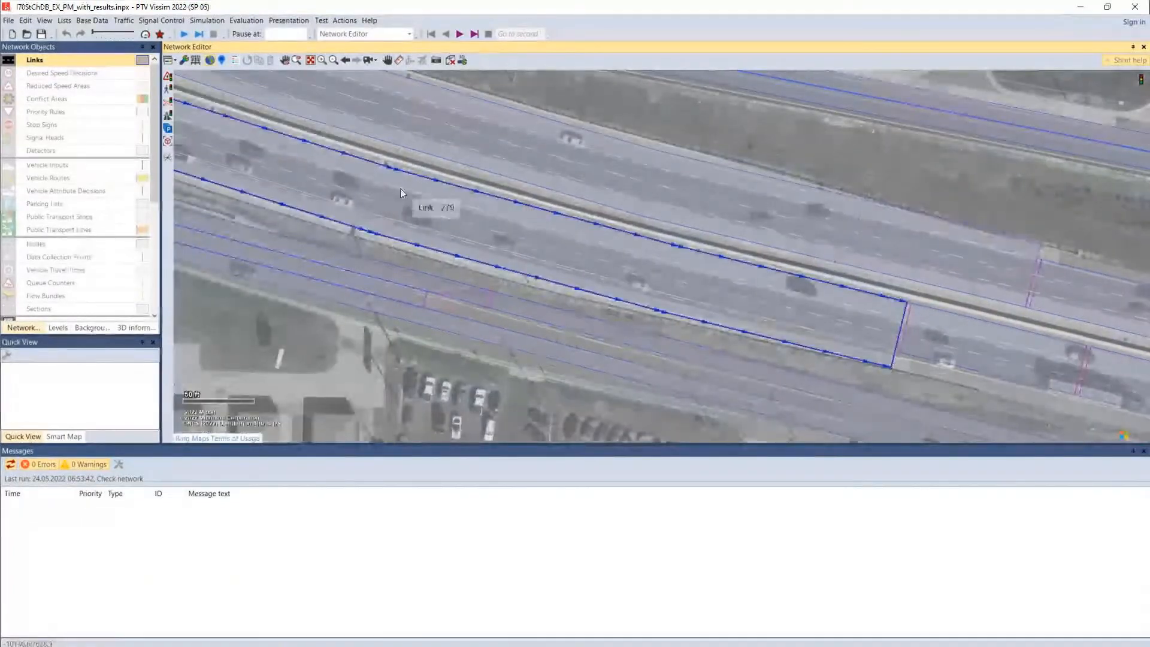
{"action": "left_click_drag", "start_coordinate": [695, 317], "coordinate": [1010, 399]}
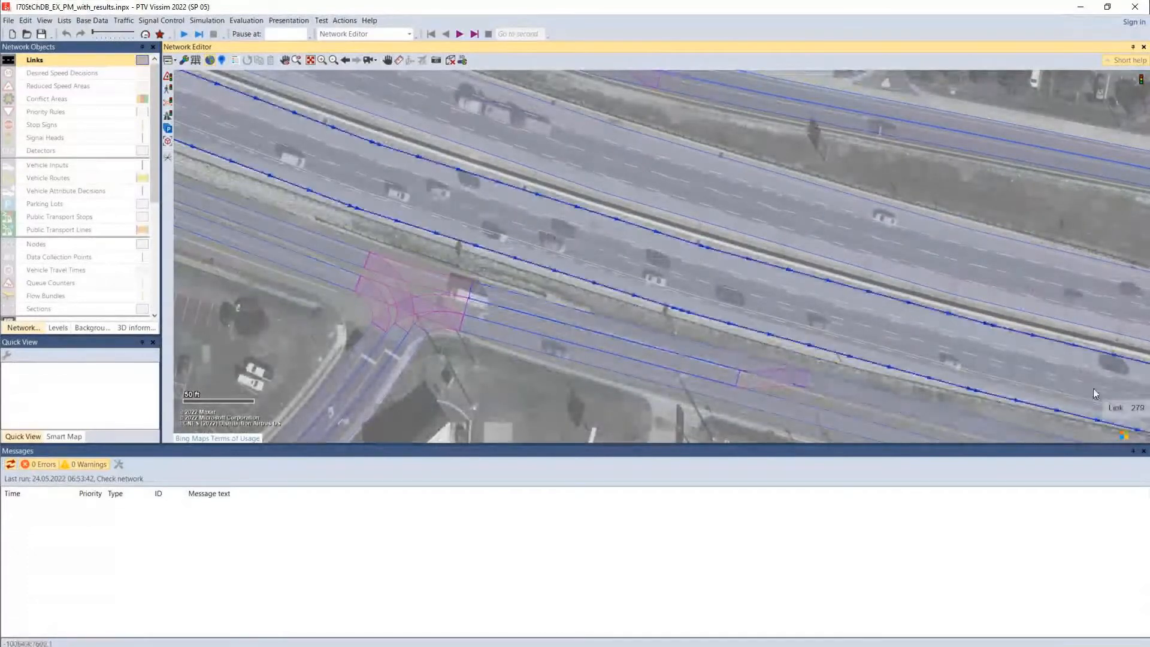
{"action": "left_click_drag", "start_coordinate": [1094, 389], "coordinate": [564, 241]}
{"action": "left_click_drag", "start_coordinate": [867, 355], "coordinate": [971, 380]}
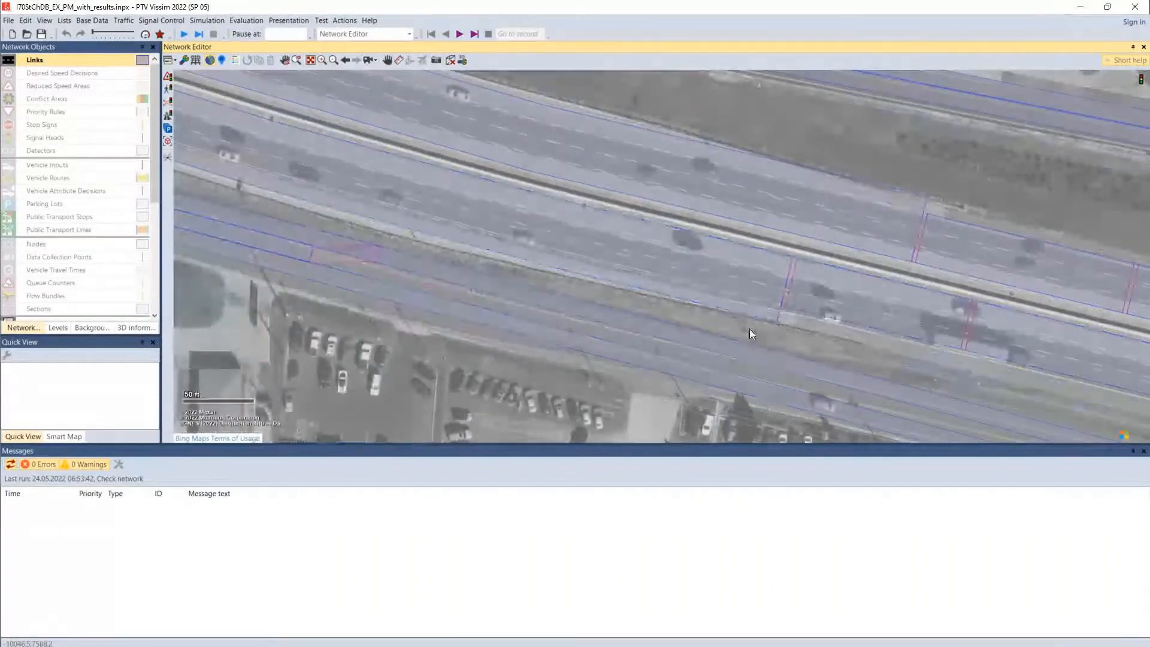
{"action": "left_click_drag", "start_coordinate": [473, 242], "coordinate": [999, 490]}
{"action": "left_click_drag", "start_coordinate": [512, 316], "coordinate": [778, 419]}
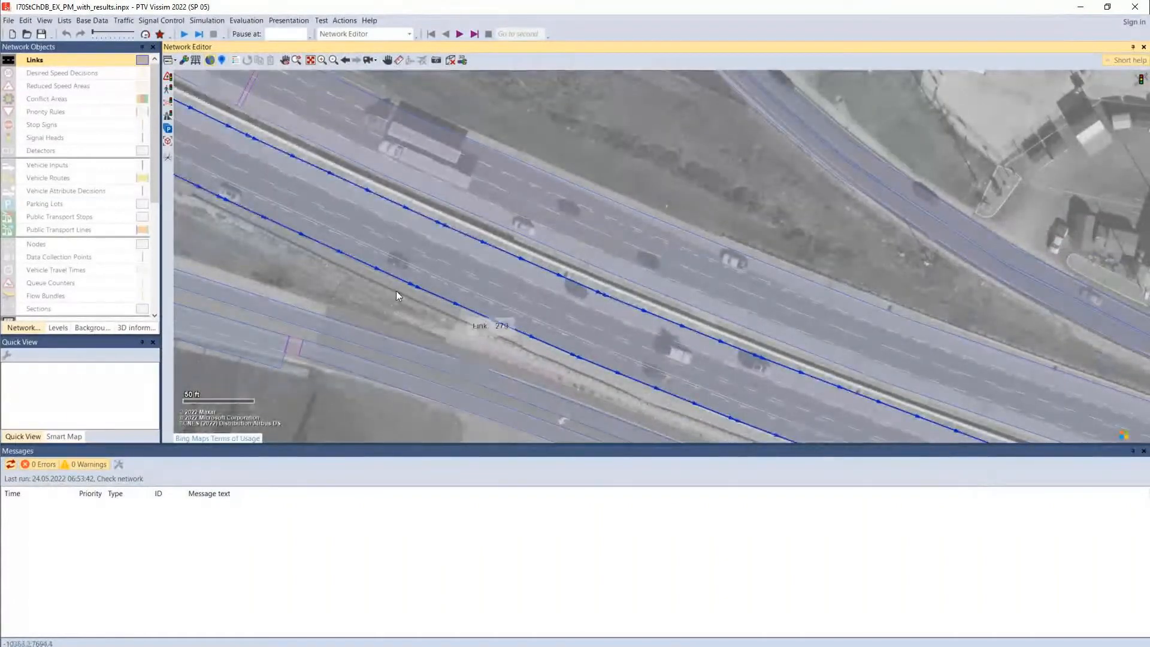
{"action": "left_click_drag", "start_coordinate": [397, 290], "coordinate": [631, 358]}
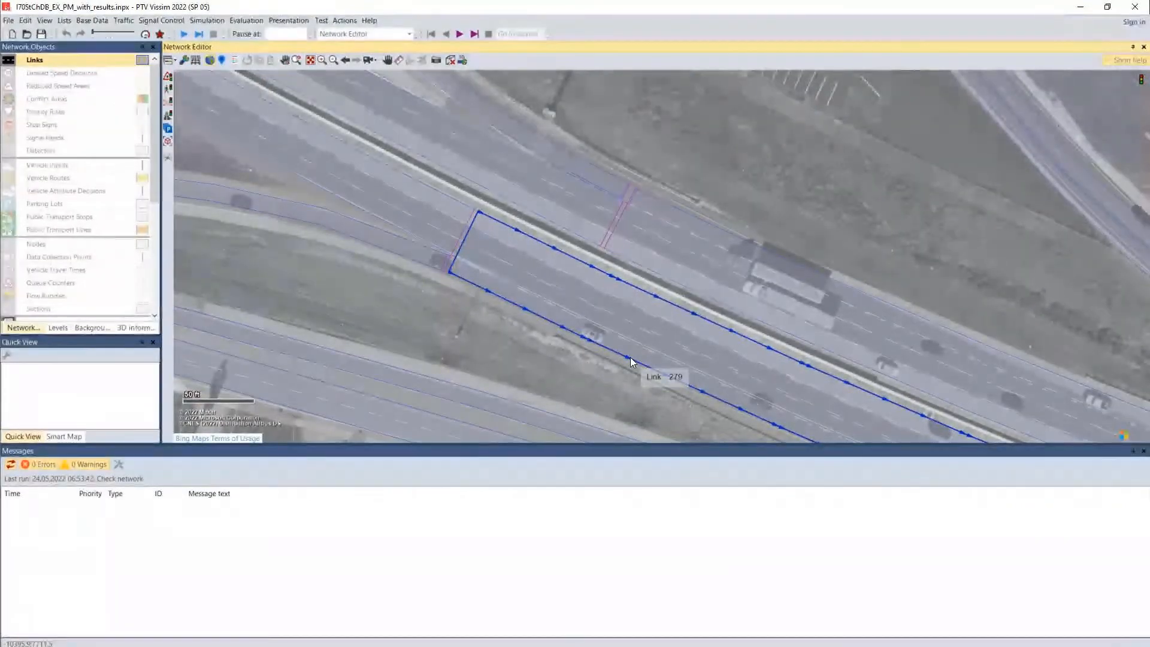
{"action": "left_click", "coordinate": [391, 147]}
Show the entire network and review the list of saved network editor layouts
{"action": "left_click", "coordinate": [314, 59]}
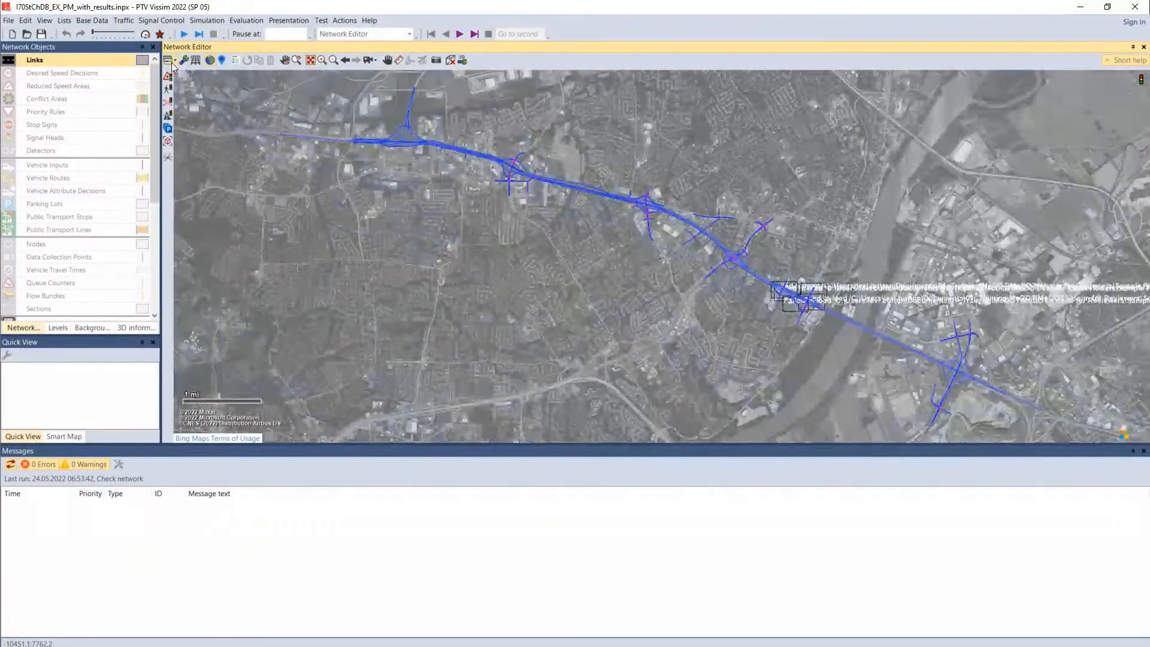
{"action": "left_click", "coordinate": [171, 61]}
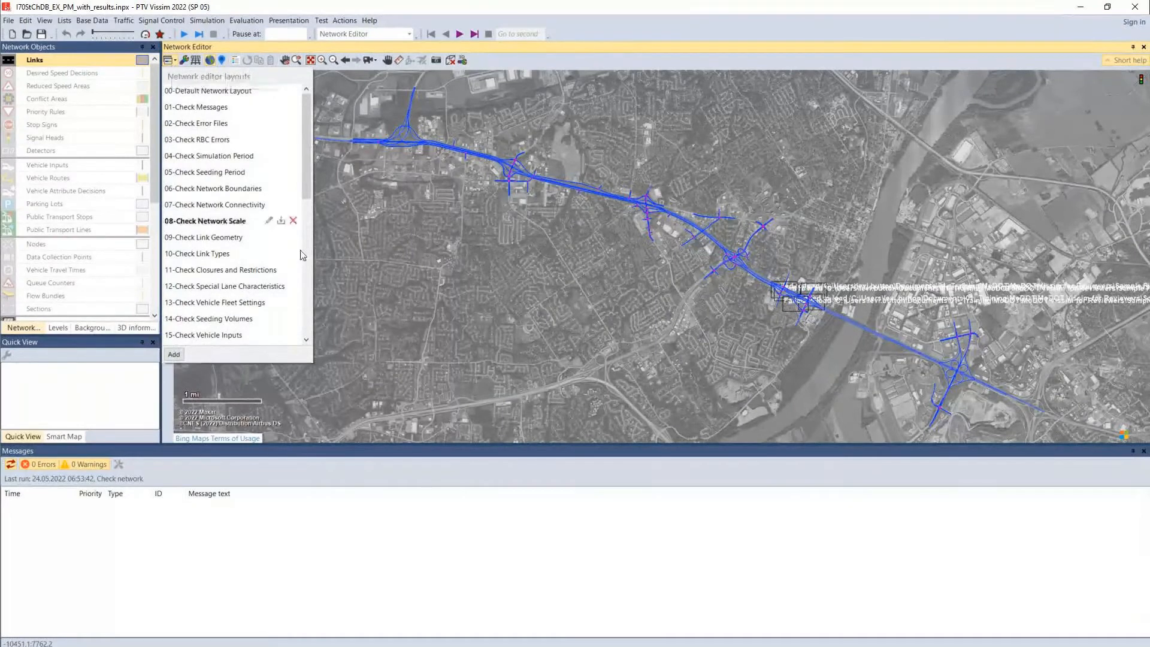
{"action": "left_click", "coordinate": [203, 221]}
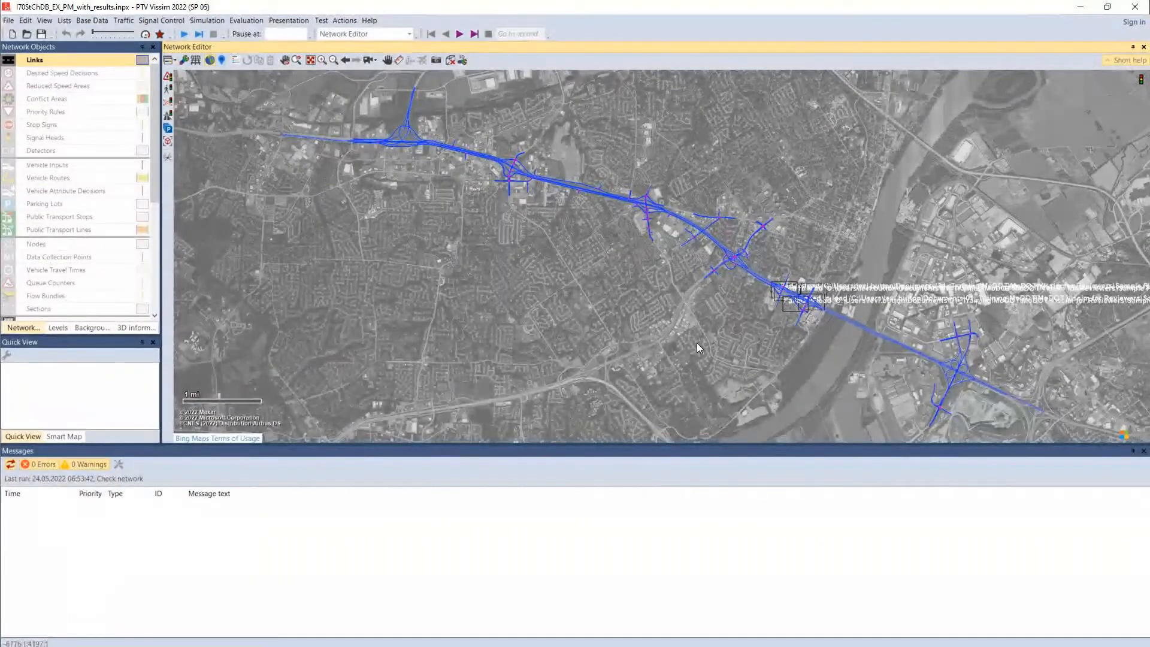
{"action": "key", "text": "alt+Tab"}
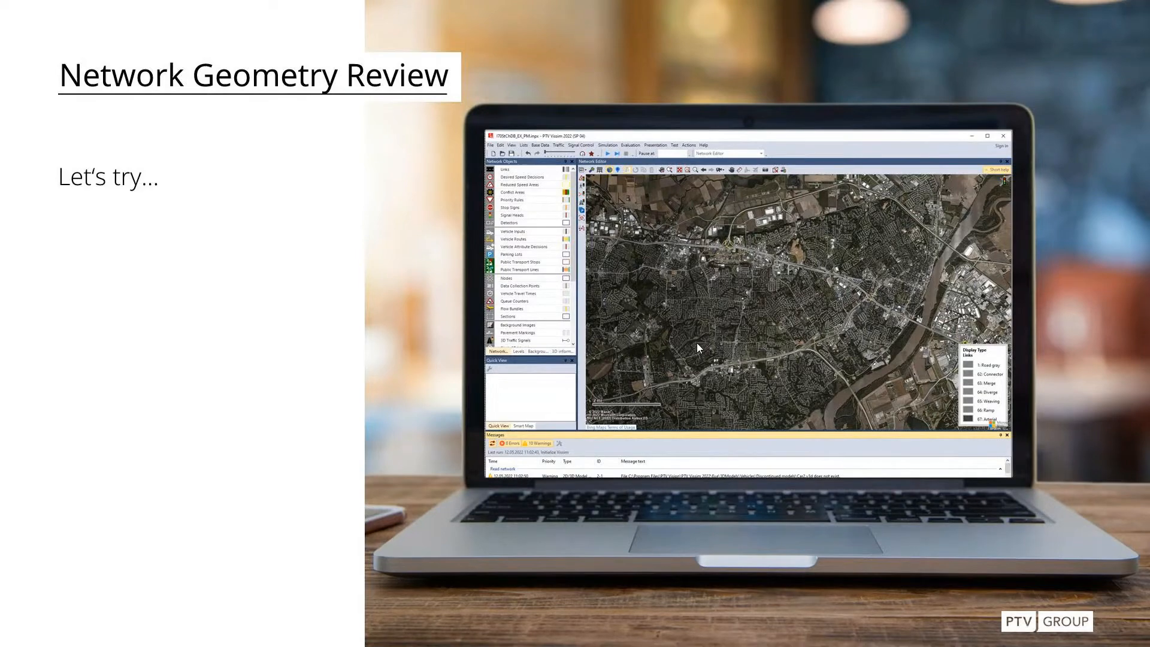
{"action": "key", "text": "alt+Tab"}
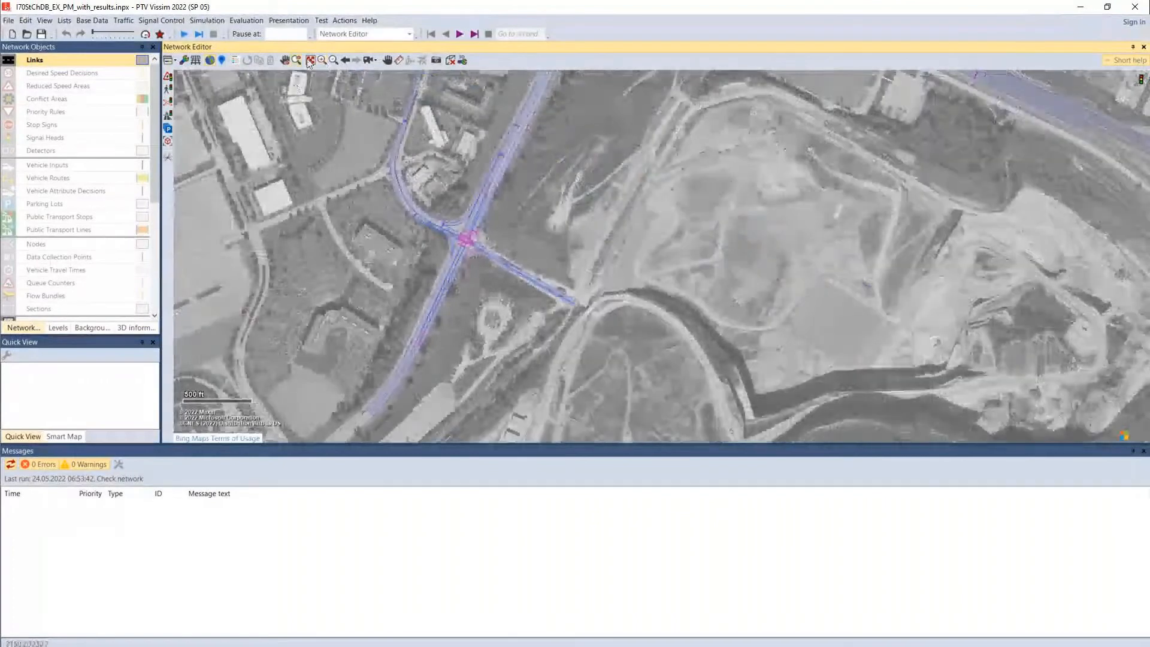
Examine the arterial link geometry south of the easternmost interchange, following link 343 and adjoining links north toward the freeway
{"action": "left_click", "coordinate": [322, 60]}
{"action": "left_click_drag", "start_coordinate": [406, 202], "coordinate": [490, 272]}
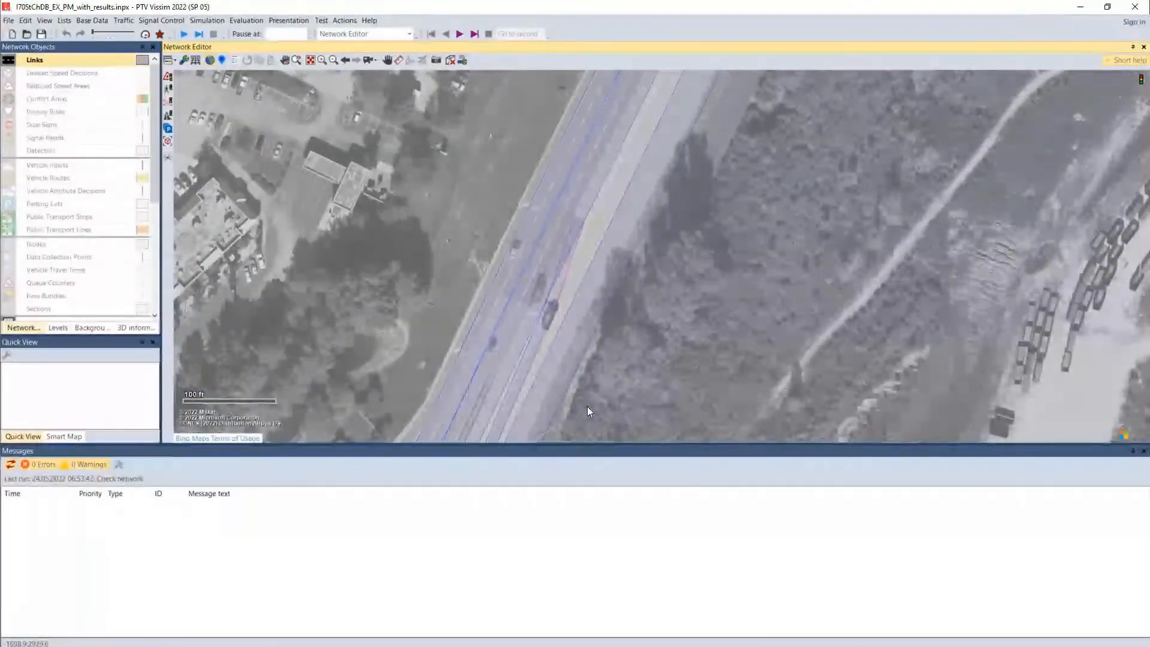
{"action": "scroll", "coordinate": [587, 406], "scroll_direction": "down", "scroll_amount": 1}
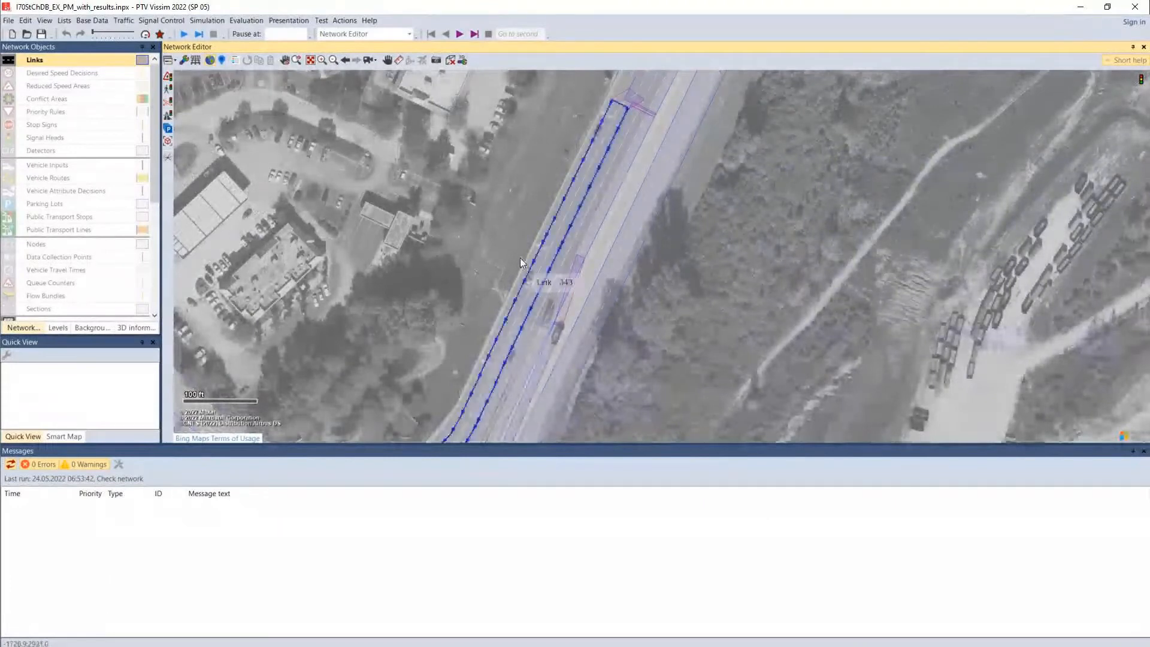
{"action": "scroll", "coordinate": [520, 258], "scroll_direction": "up", "scroll_amount": 1}
{"action": "left_click_drag", "start_coordinate": [566, 232], "coordinate": [372, 617]}
{"action": "left_click_drag", "start_coordinate": [624, 254], "coordinate": [558, 419]}
{"action": "left_click_drag", "start_coordinate": [597, 320], "coordinate": [563, 415]}
{"action": "left_click_drag", "start_coordinate": [578, 319], "coordinate": [398, 624]}
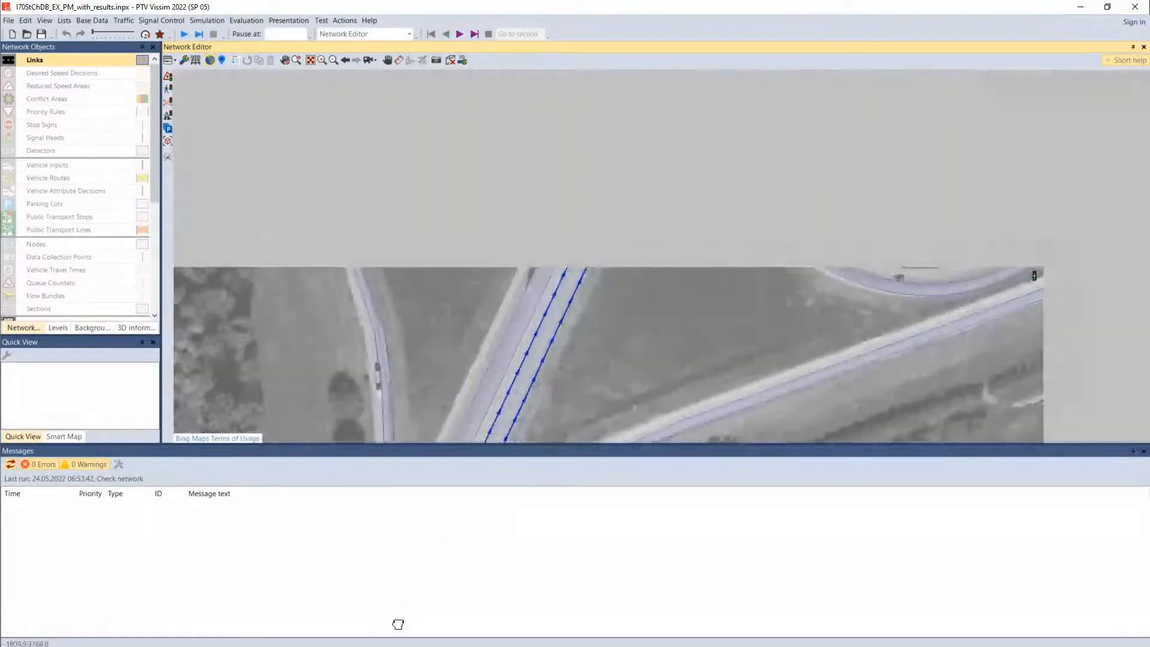
Examine the loop ramps, ramp connections and freeway link geometry at the easternmost interchange and west of it
{"action": "left_click_drag", "start_coordinate": [705, 262], "coordinate": [703, 267]}
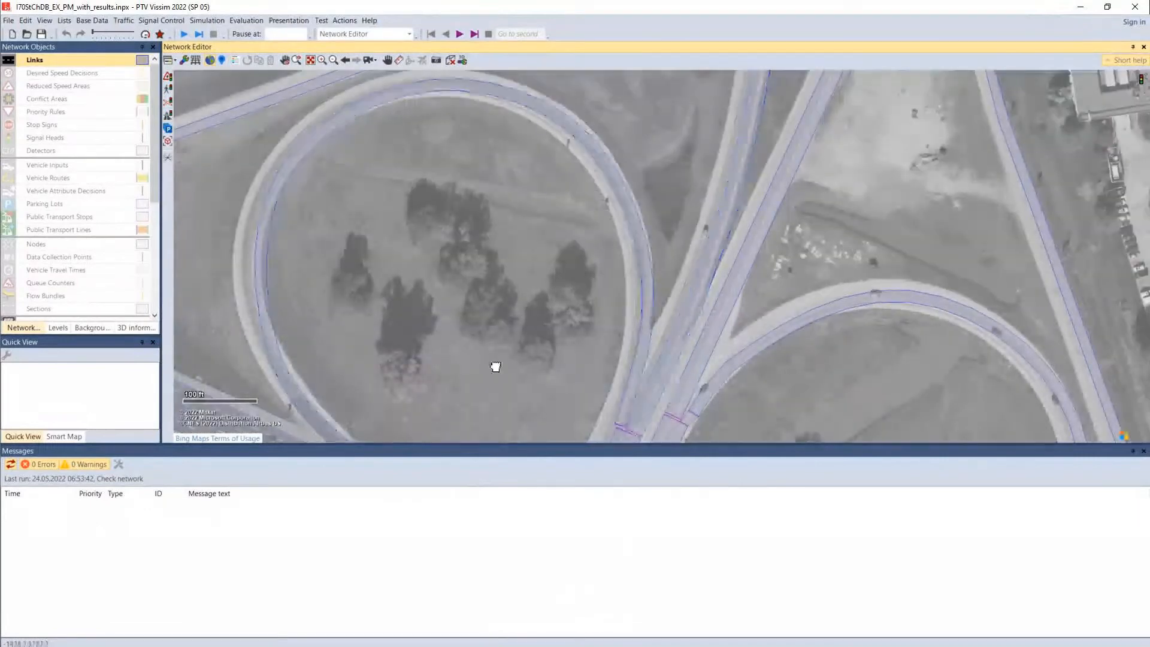
{"action": "left_click_drag", "start_coordinate": [496, 365], "coordinate": [829, 367]}
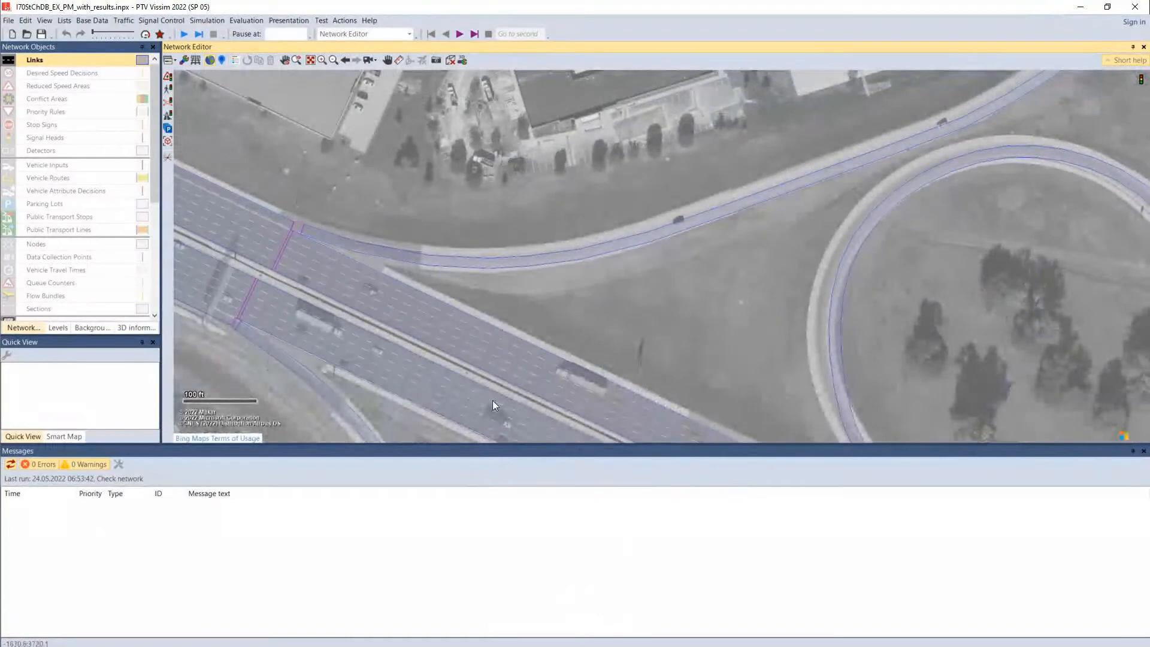
{"action": "left_click_drag", "start_coordinate": [309, 276], "coordinate": [334, 289]}
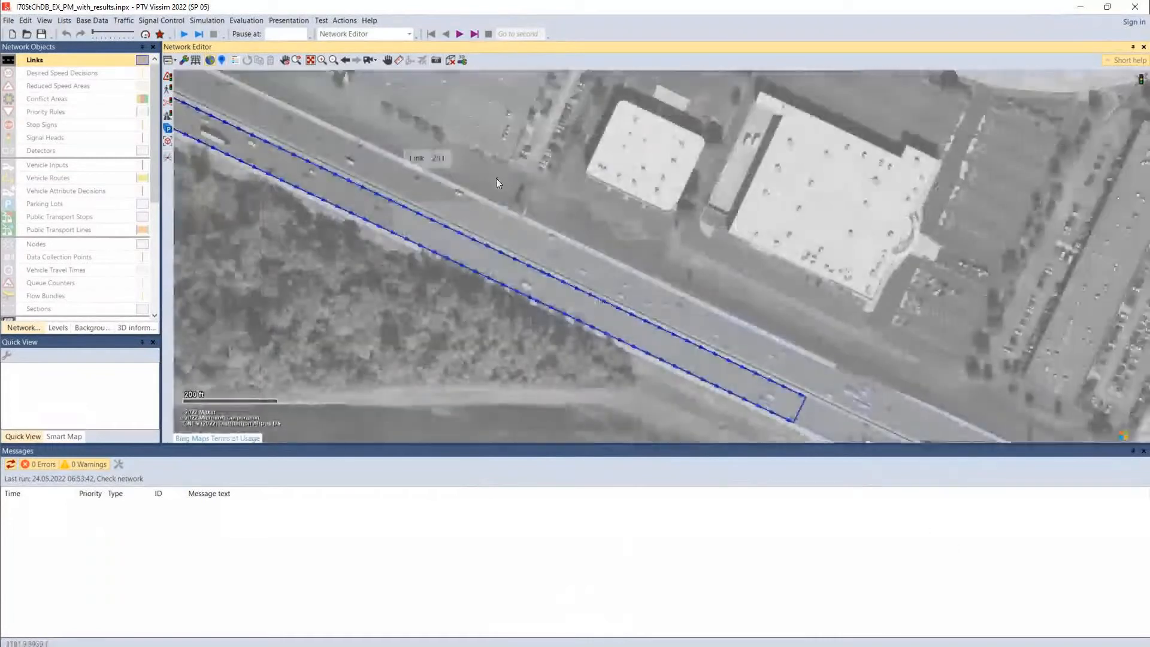
Show the entire network and apply the 10-Check Link Types layout
{"action": "left_click", "coordinate": [310, 62]}
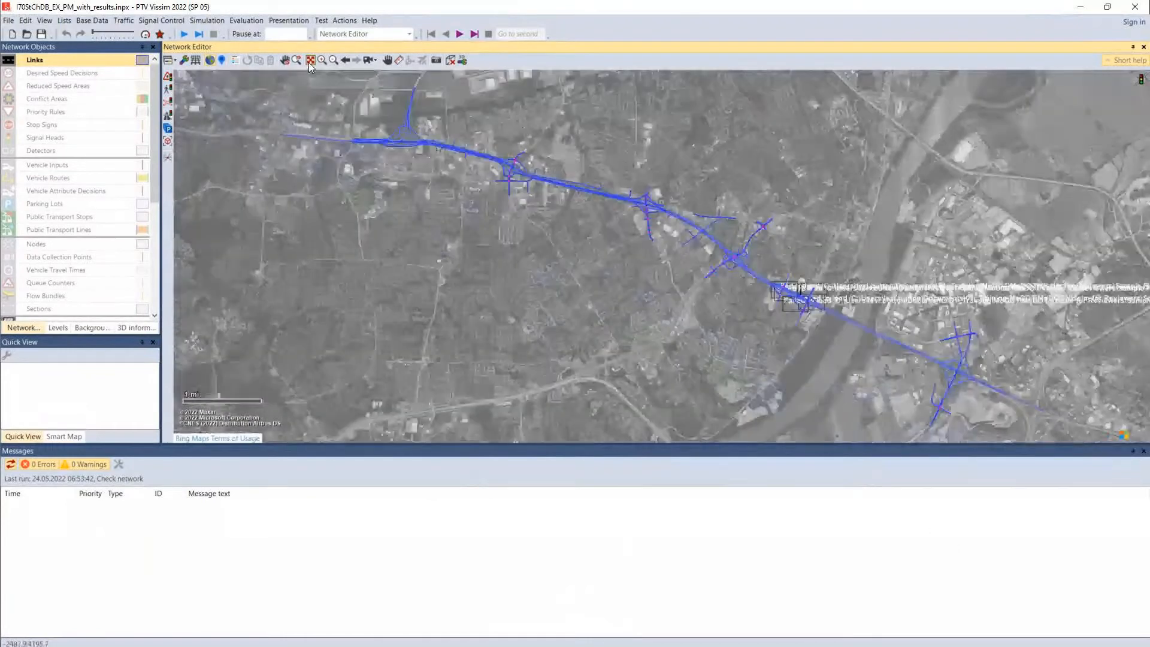
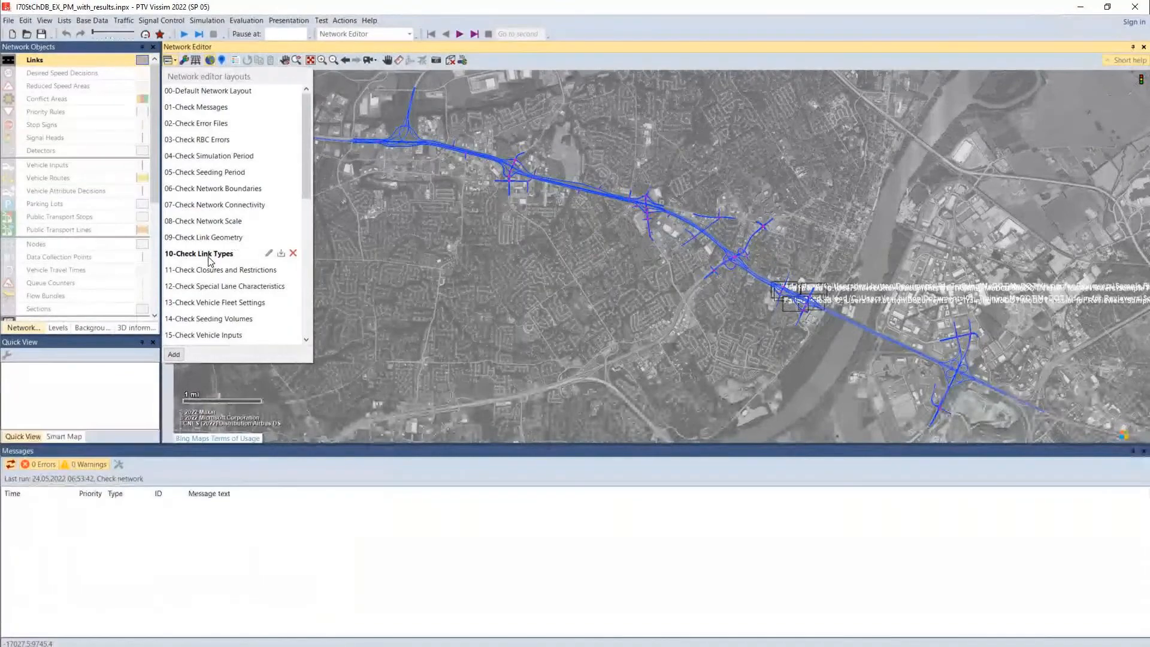
{"action": "left_click", "coordinate": [209, 258]}
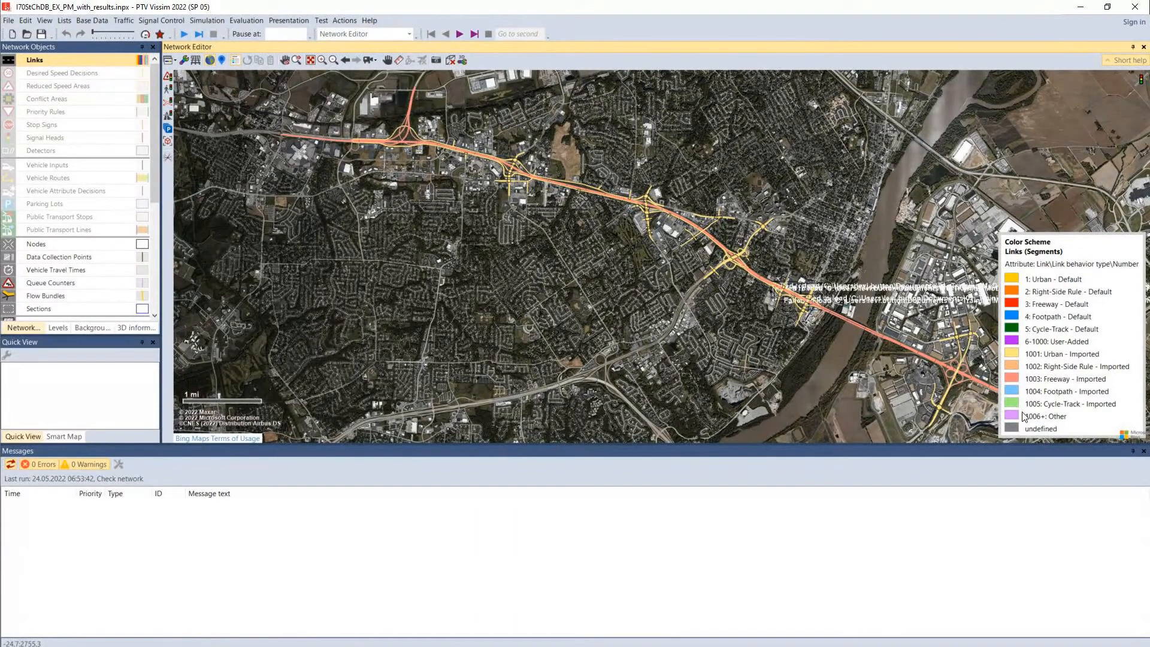
Examine the link behavior type colors on the freeway, ramps and cross streets, following the corridor east to the river
{"action": "left_click_drag", "start_coordinate": [690, 306], "coordinate": [585, 314]}
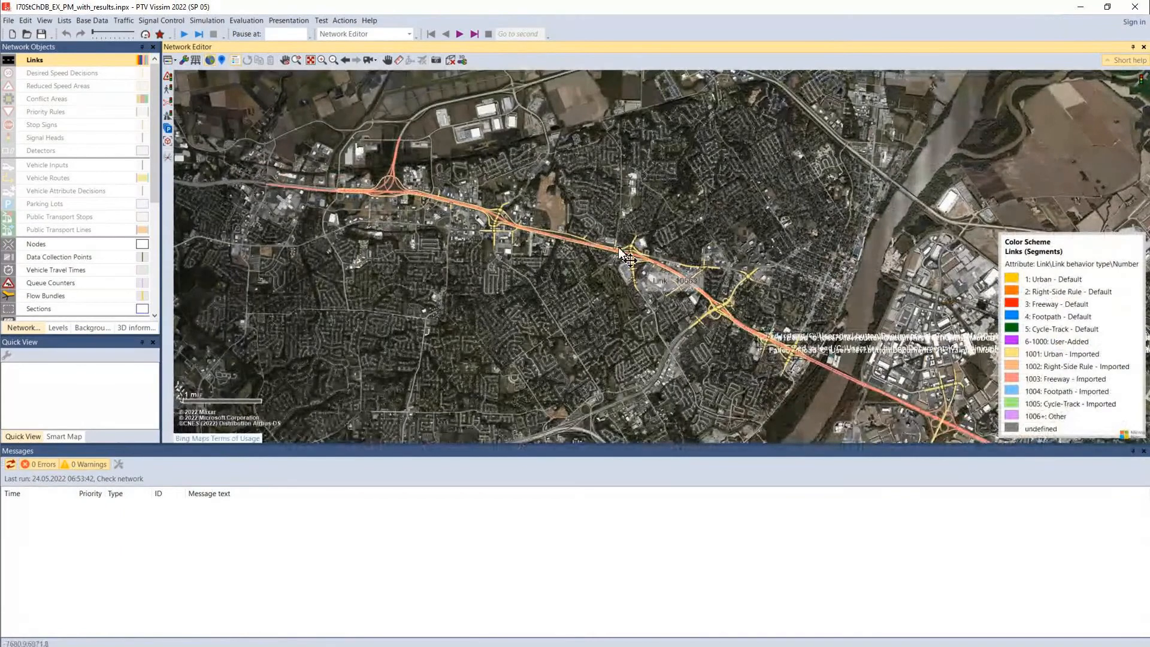
{"action": "scroll", "coordinate": [574, 236], "scroll_direction": "up", "scroll_amount": 1}
{"action": "scroll", "coordinate": [558, 239], "scroll_direction": "up", "scroll_amount": 1}
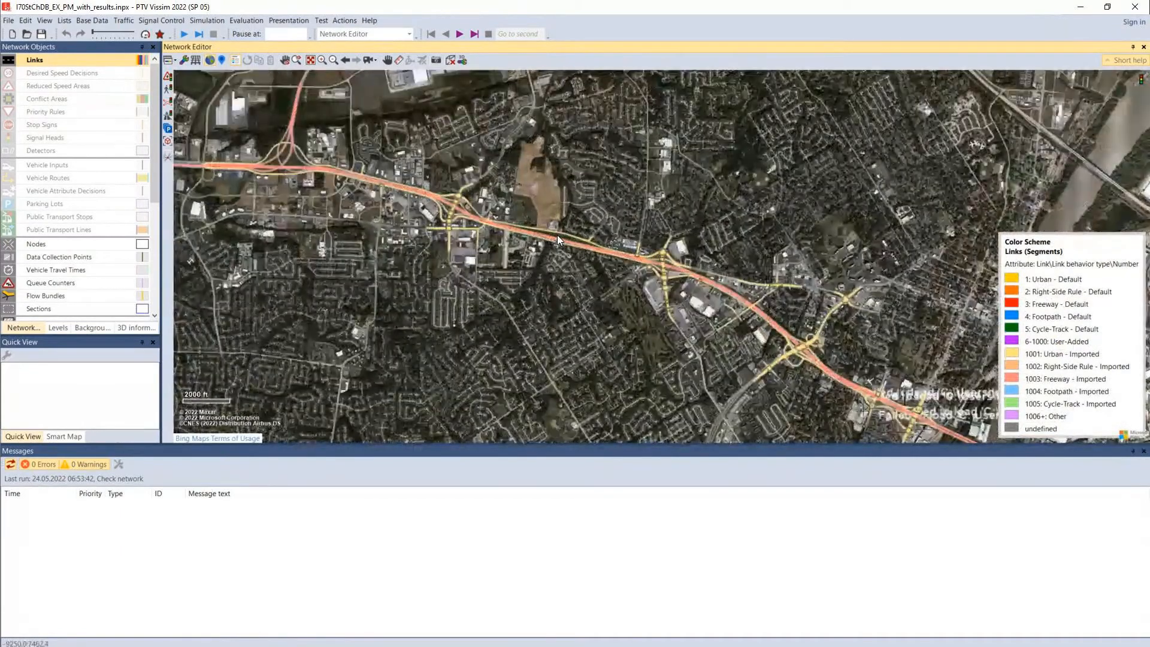
{"action": "scroll", "coordinate": [558, 238], "scroll_direction": "up", "scroll_amount": 1}
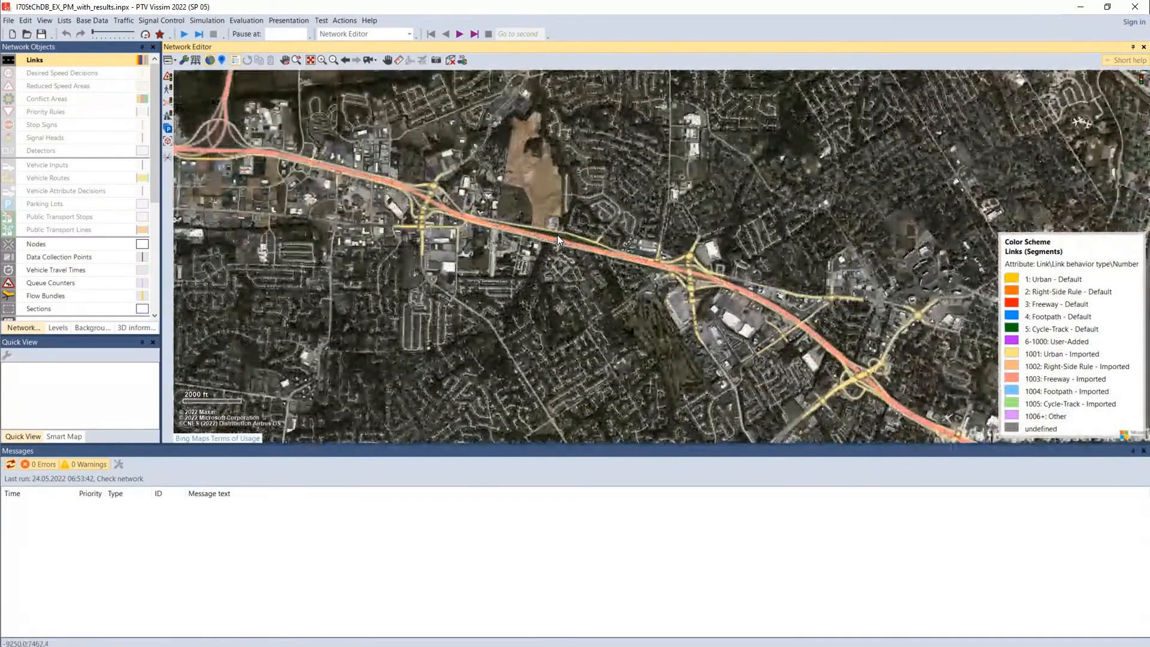
{"action": "scroll", "coordinate": [557, 239], "scroll_direction": "up", "scroll_amount": 2}
{"action": "scroll", "coordinate": [557, 234], "scroll_direction": "up", "scroll_amount": 1}
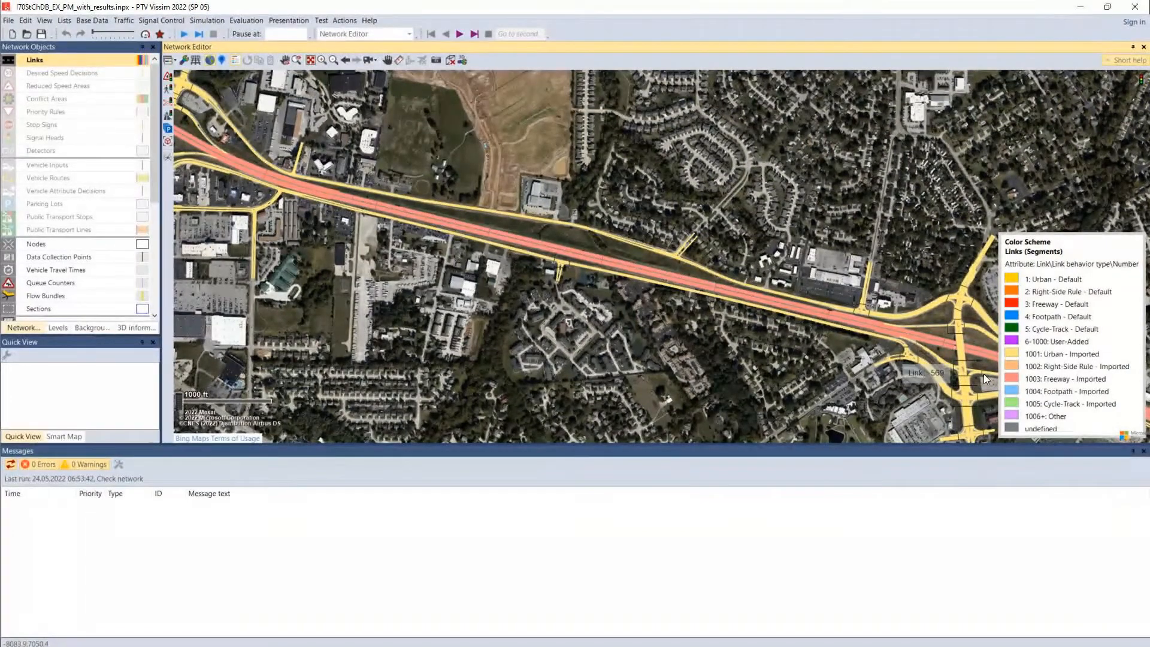
{"action": "left_click_drag", "start_coordinate": [705, 296], "coordinate": [494, 226]}
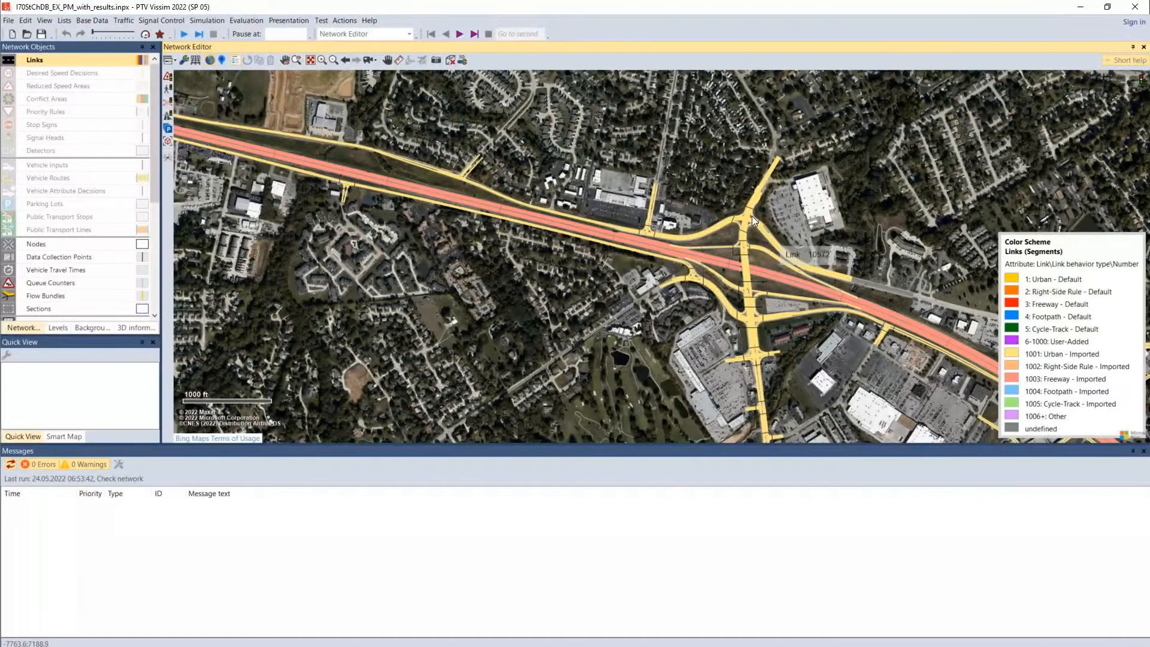
{"action": "left_click_drag", "start_coordinate": [947, 404], "coordinate": [581, 172]}
{"action": "left_click_drag", "start_coordinate": [889, 329], "coordinate": [587, 158]}
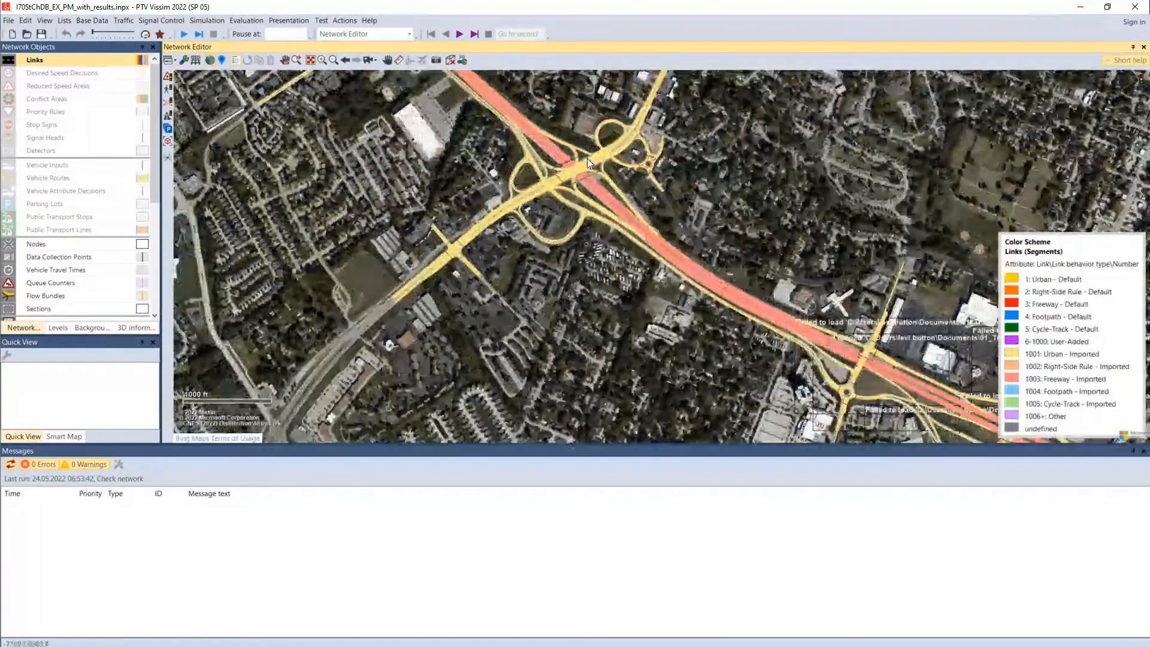
{"action": "left_click_drag", "start_coordinate": [855, 325], "coordinate": [520, 201]}
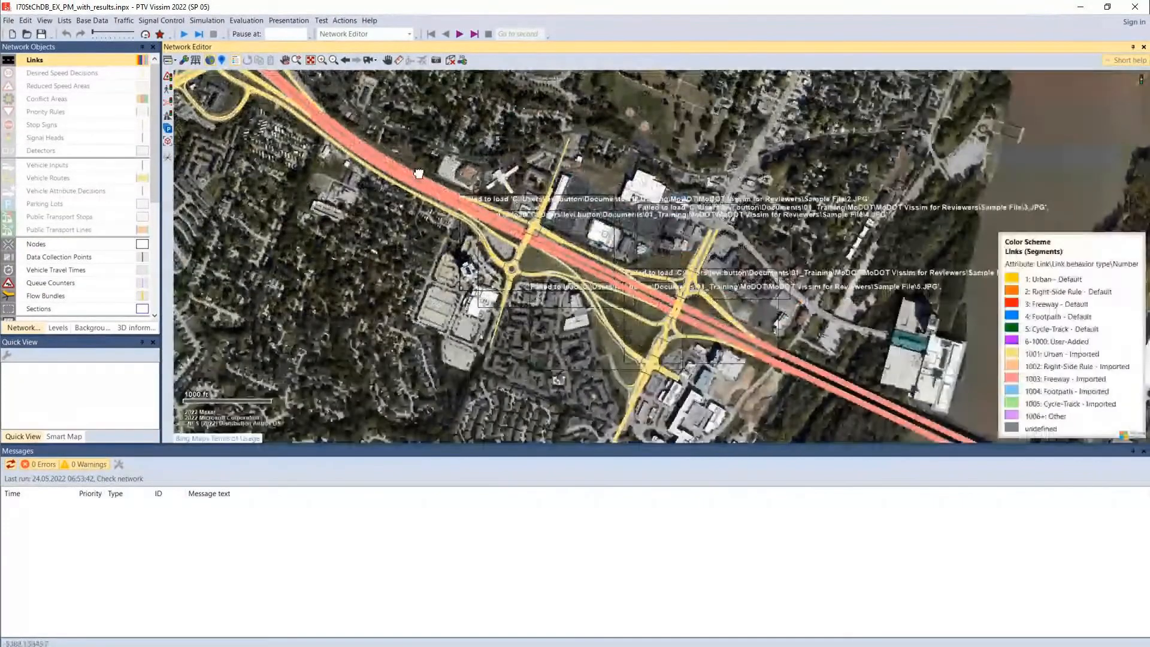
Check the link behavior type colors on the freeway and frontage roads back west past the interchanges
{"action": "left_click_drag", "start_coordinate": [419, 174], "coordinate": [1034, 397]}
{"action": "left_click_drag", "start_coordinate": [353, 180], "coordinate": [785, 425]}
{"action": "left_click_drag", "start_coordinate": [544, 288], "coordinate": [662, 362]}
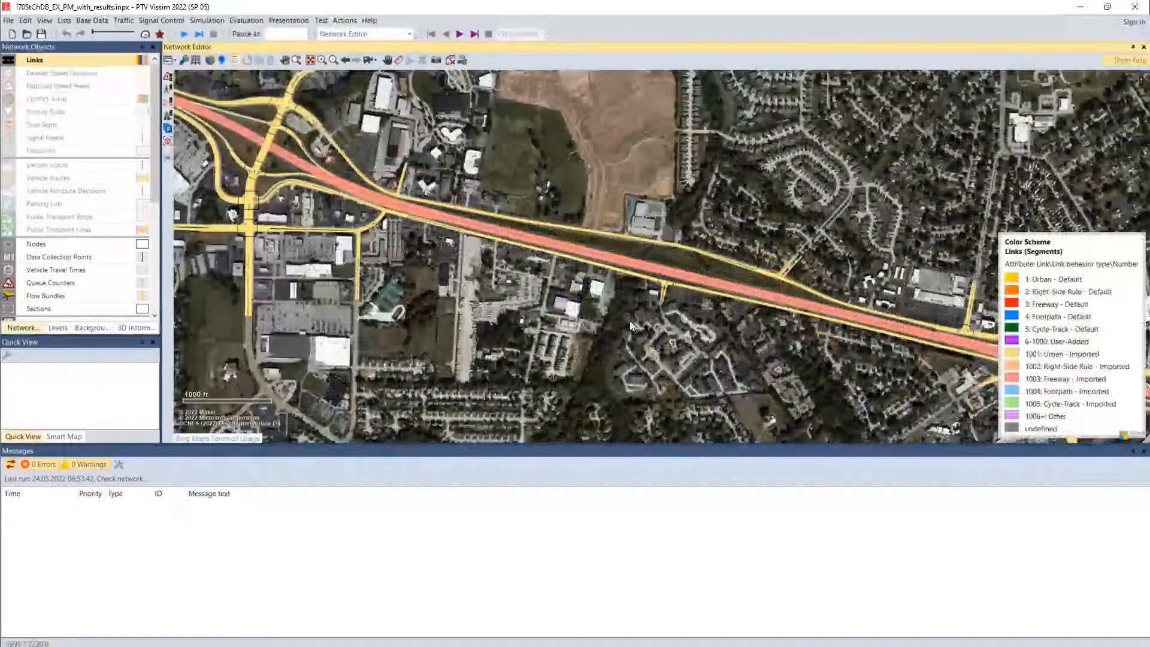
{"action": "left_click_drag", "start_coordinate": [306, 180], "coordinate": [738, 369]}
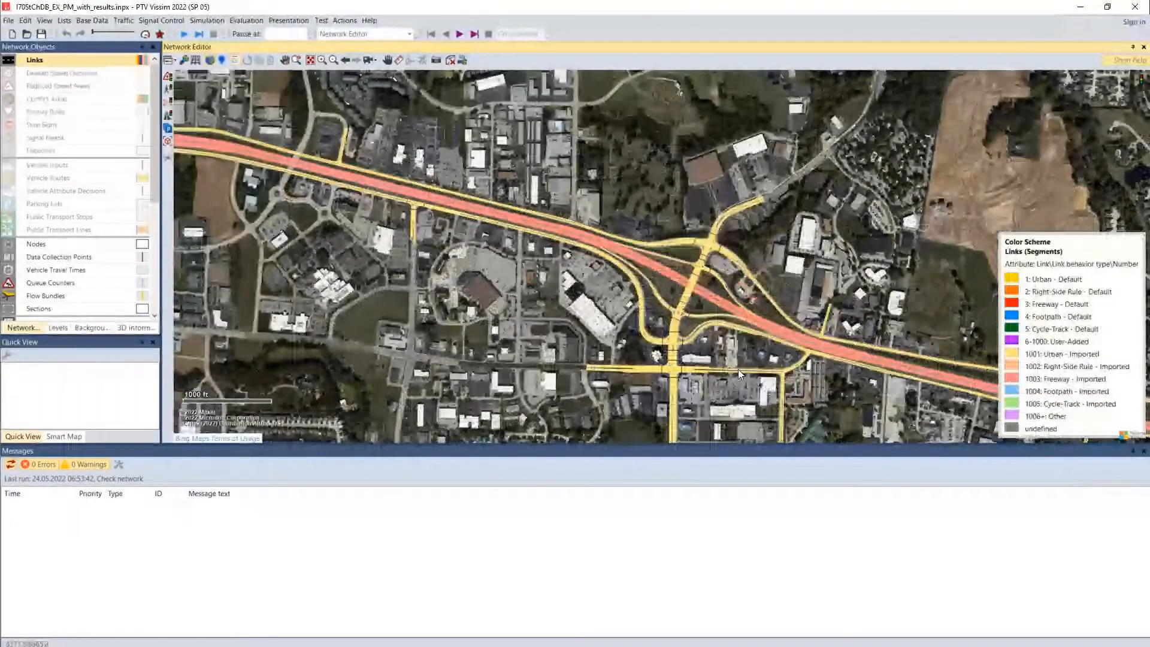
Open the Link Behavior Types list and enlarge it to show all of its rows
{"action": "left_click", "coordinate": [92, 21]}
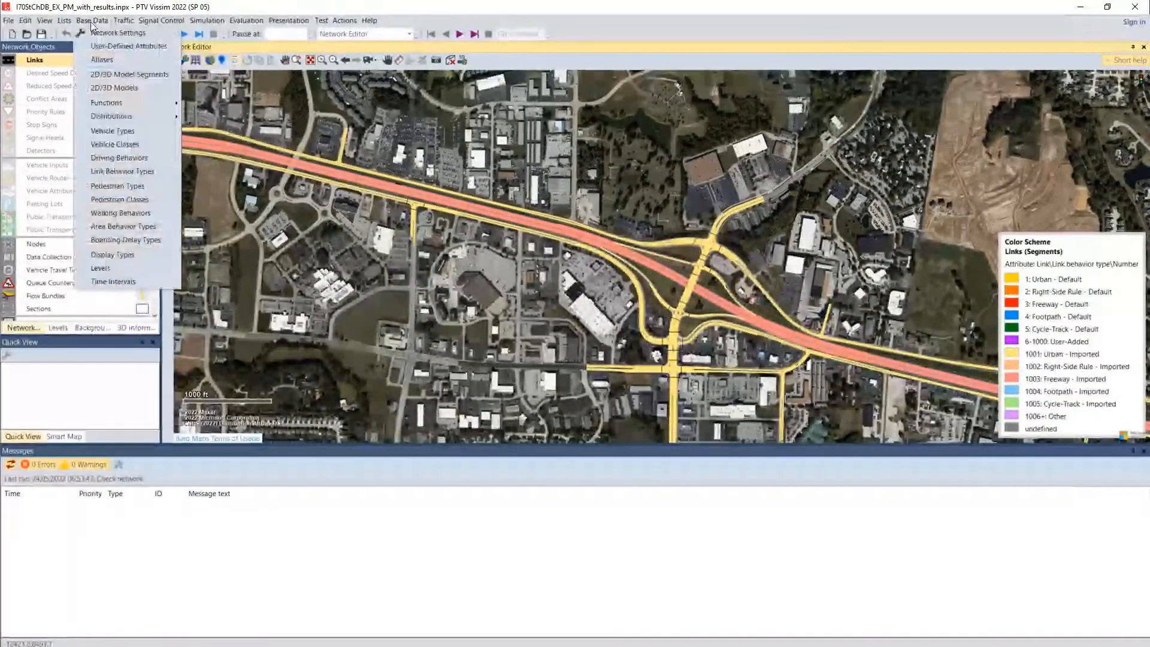
{"action": "left_click", "coordinate": [104, 172]}
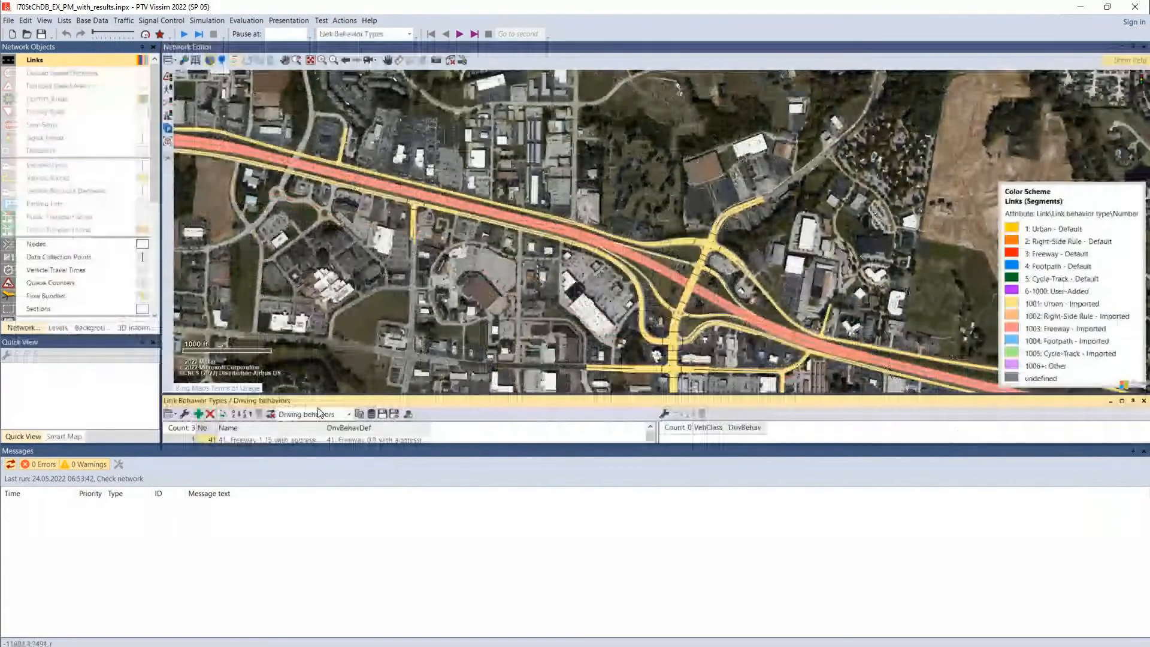
{"action": "left_click_drag", "start_coordinate": [333, 395], "coordinate": [331, 321]}
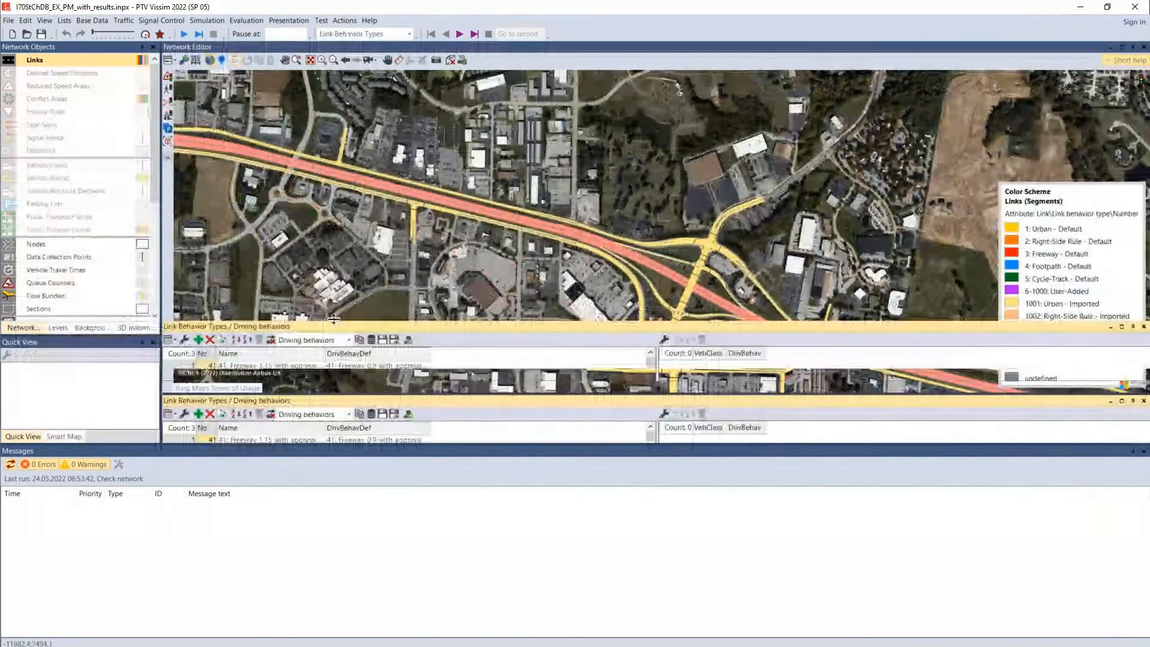
Review the urban and freeway link behavior types and widen the Name column to show the full name of type 41
{"action": "left_click_drag", "start_coordinate": [246, 366], "coordinate": [241, 390]}
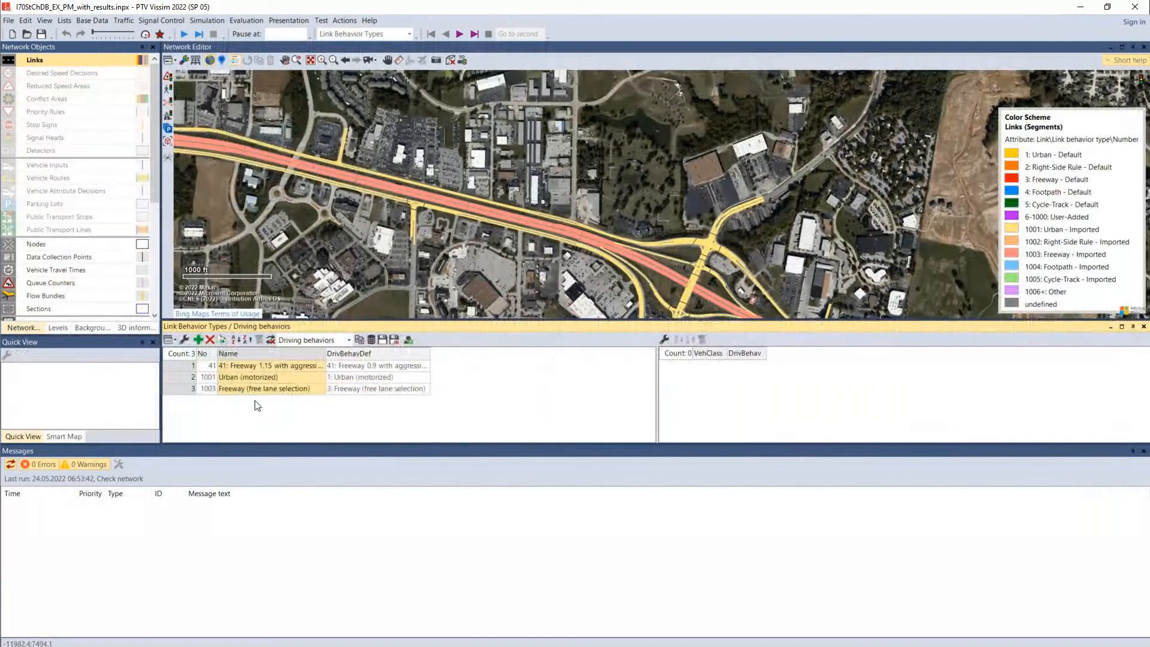
{"action": "left_click", "coordinate": [236, 386]}
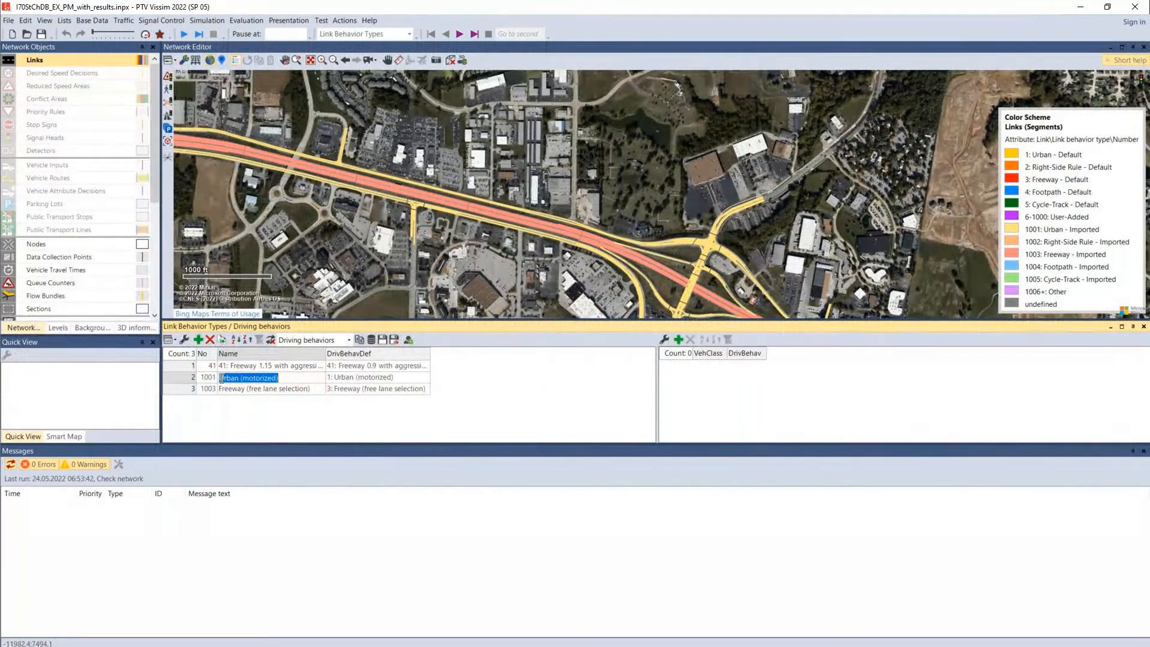
{"action": "left_click", "coordinate": [229, 368]}
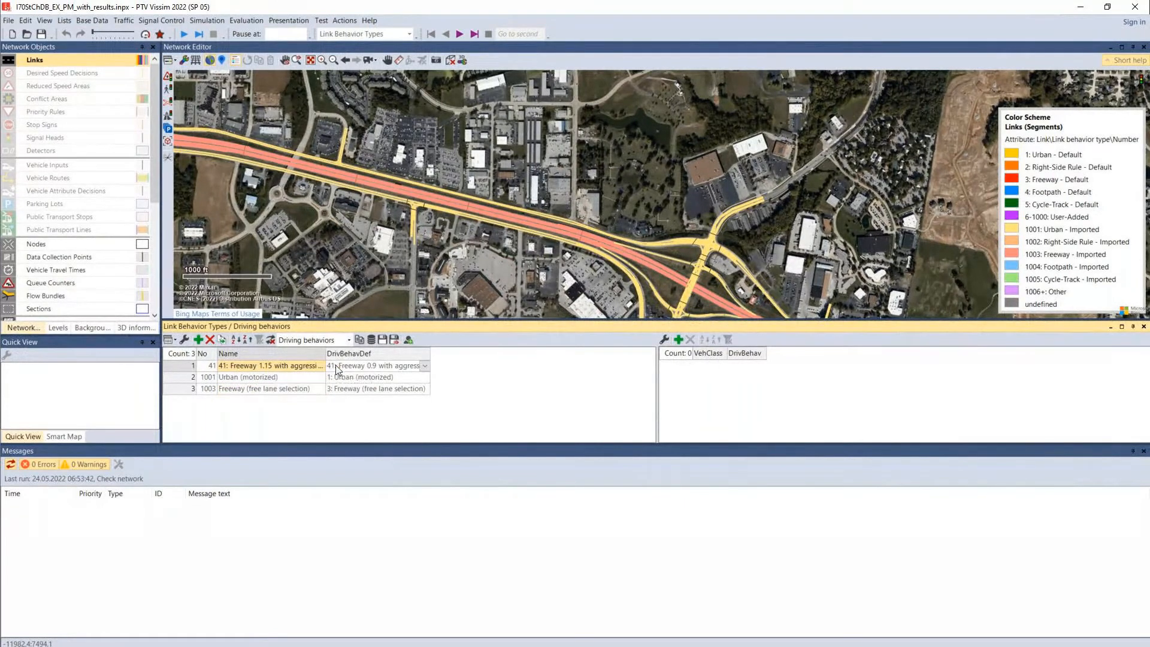
{"action": "left_click_drag", "start_coordinate": [326, 355], "coordinate": [375, 355]}
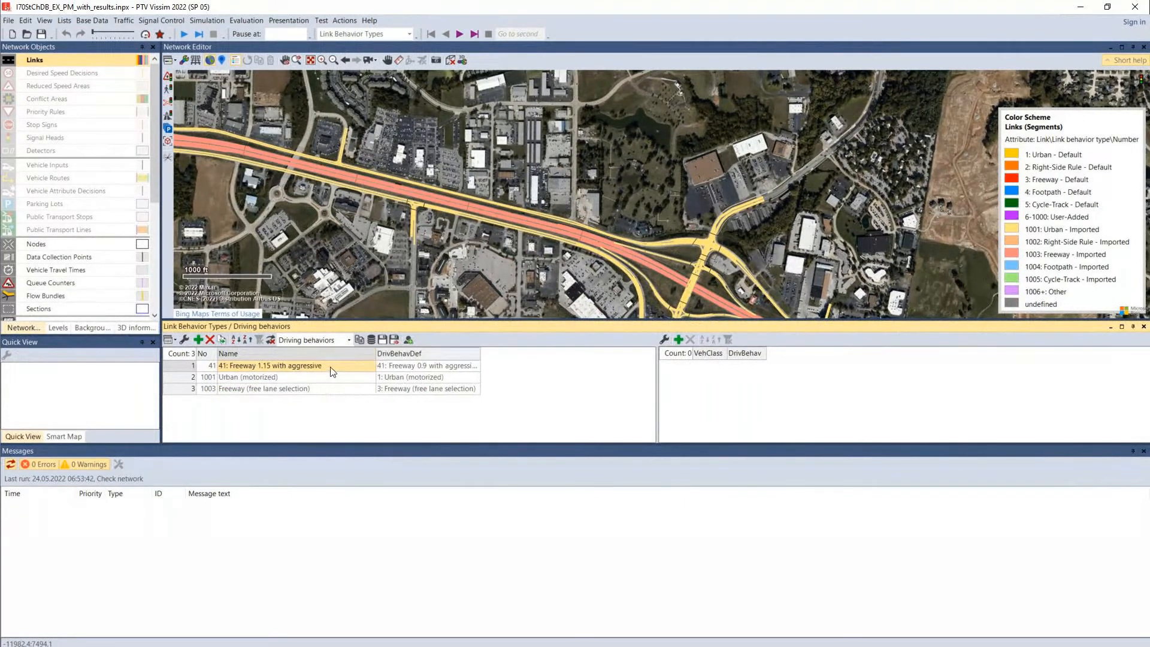
Leave the name of type 41 unedited and enlarge the network view by shrinking the Link Behavior Types list and the Messages area
{"action": "left_click", "coordinate": [351, 367]}
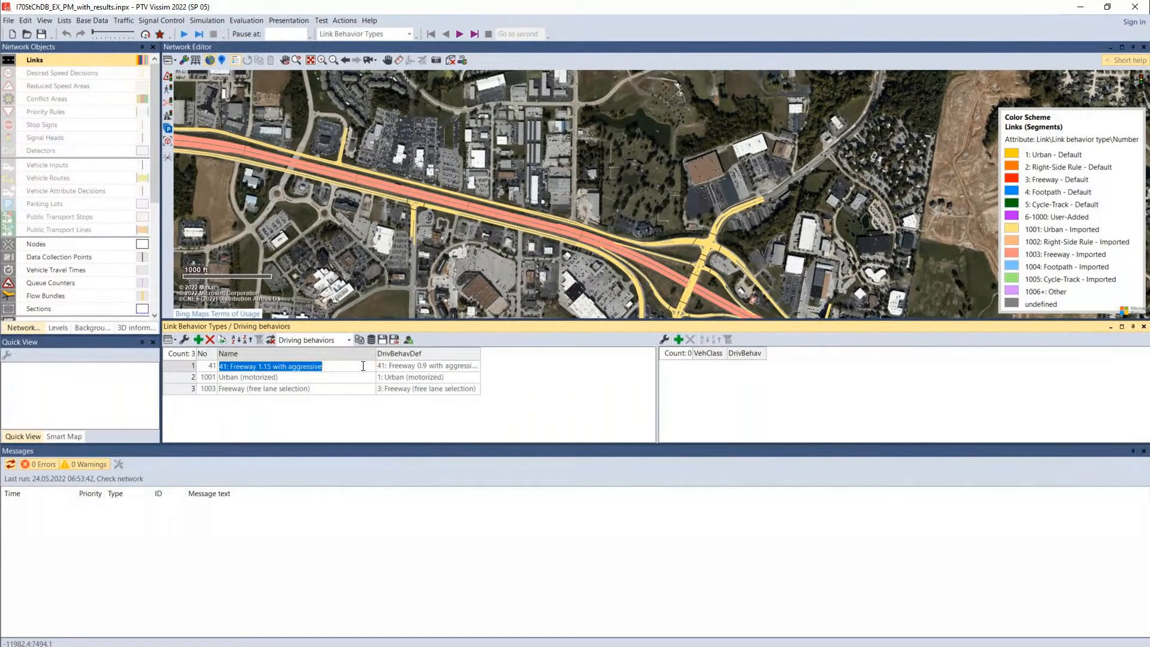
{"action": "left_click", "coordinate": [315, 288]}
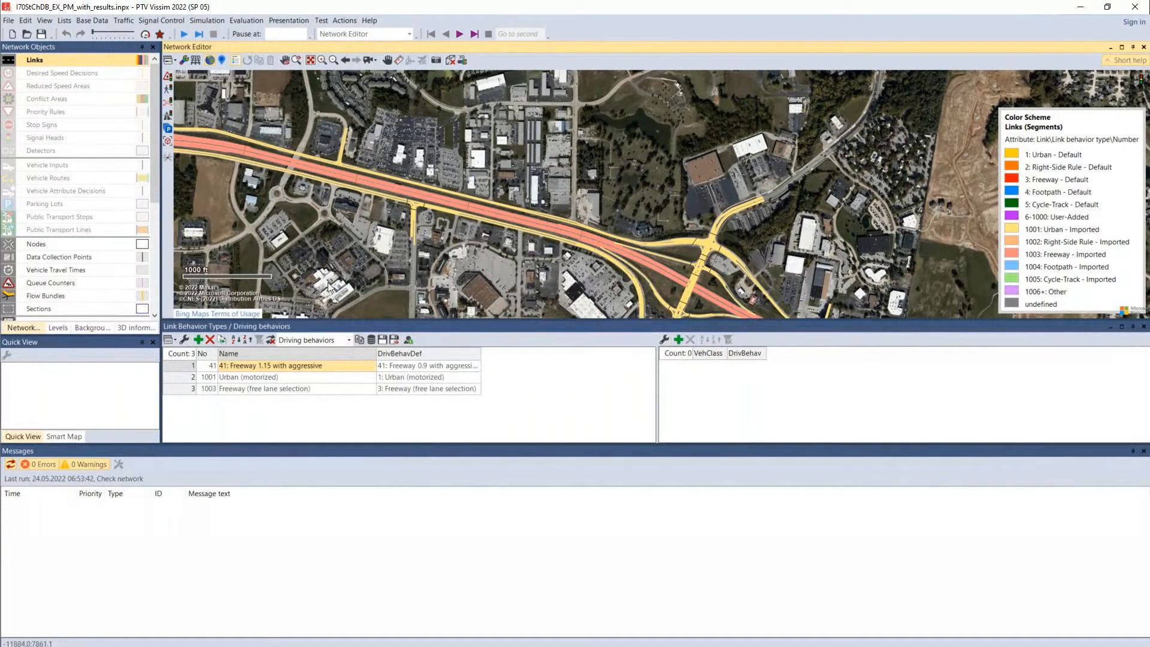
{"action": "left_click_drag", "start_coordinate": [344, 320], "coordinate": [362, 362]}
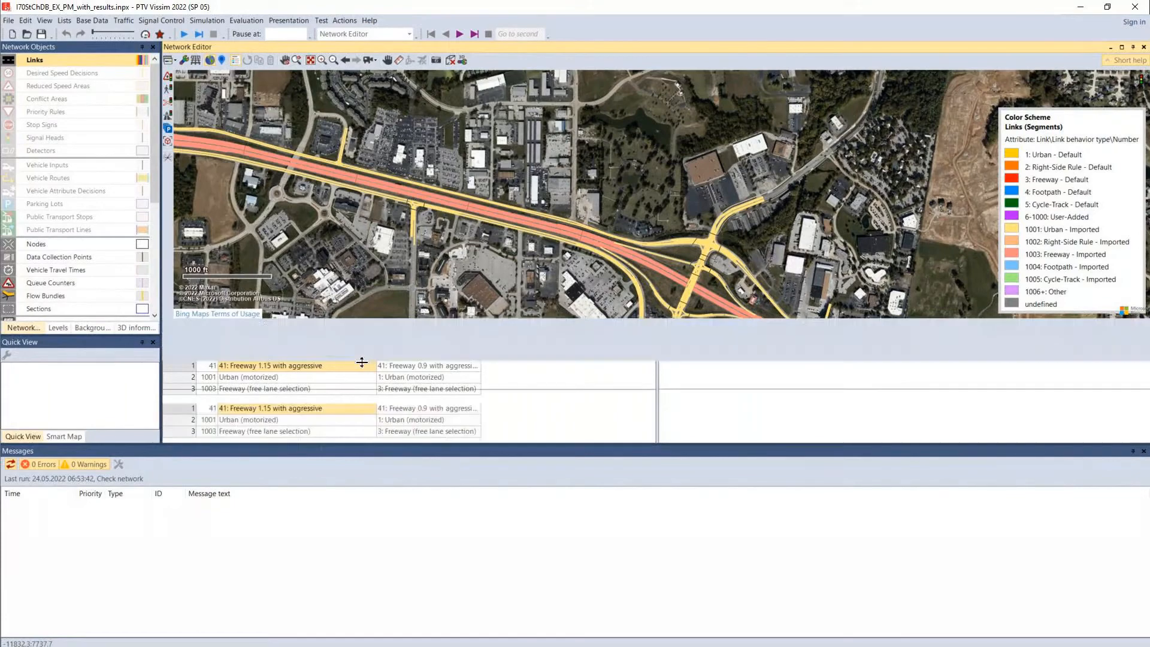
{"action": "left_click_drag", "start_coordinate": [361, 295], "coordinate": [603, 266]}
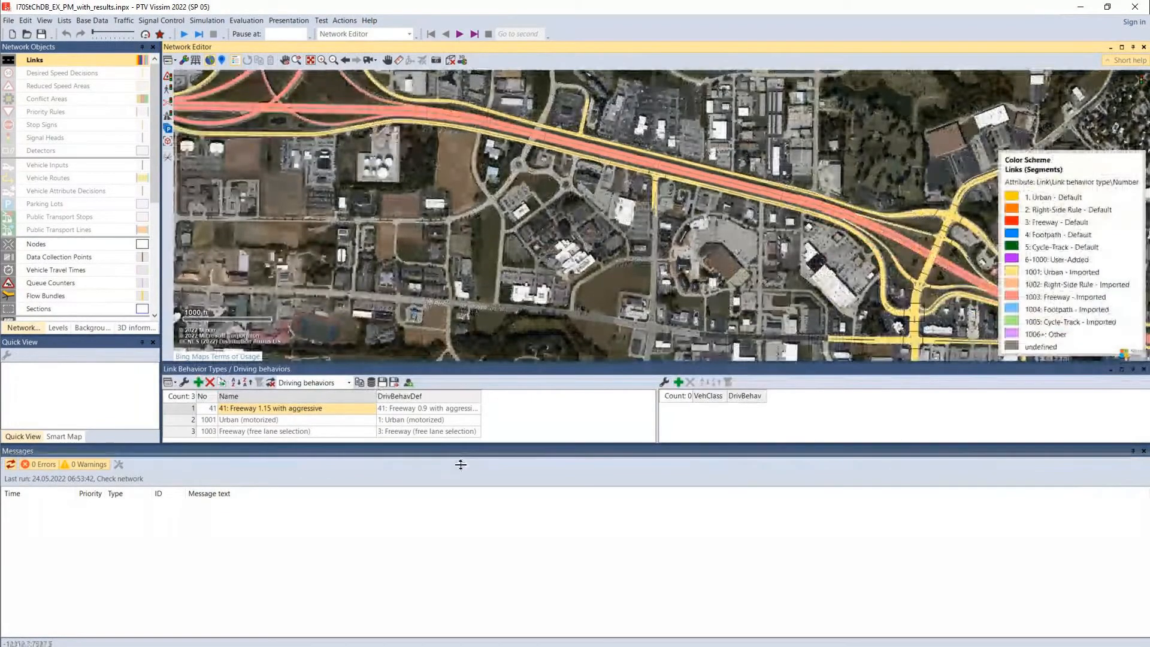
{"action": "left_click_drag", "start_coordinate": [460, 465], "coordinate": [487, 560]}
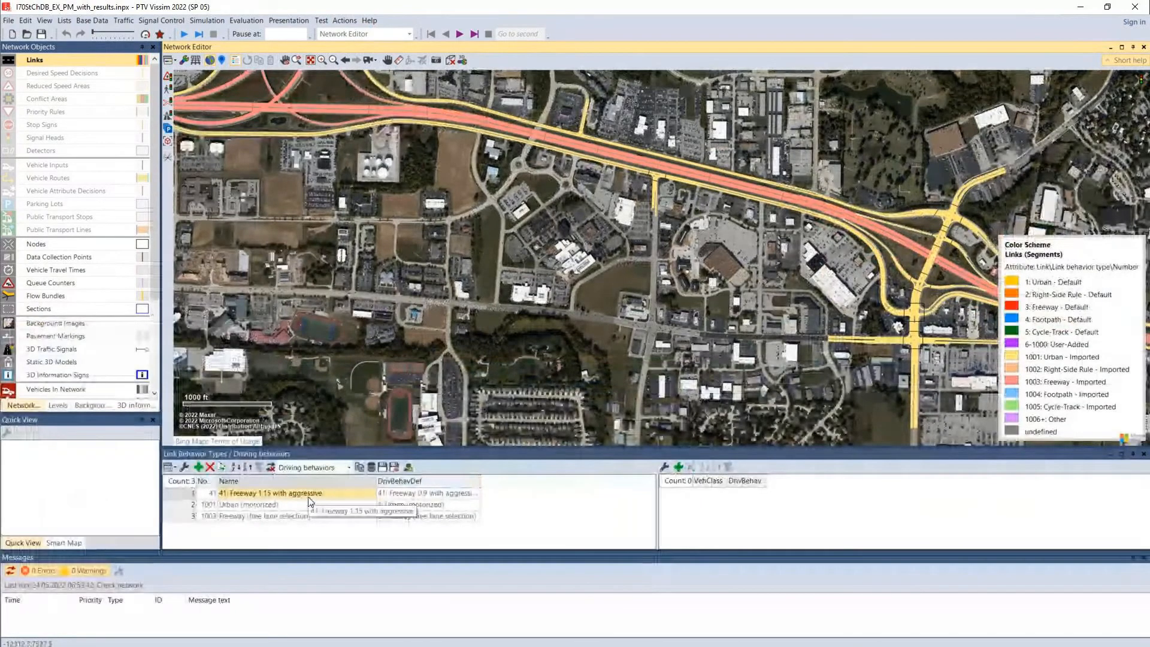
Show the attribute list of all network links
{"action": "left_click_drag", "start_coordinate": [261, 337], "coordinate": [714, 386]}
{"action": "left_click_drag", "start_coordinate": [414, 328], "coordinate": [396, 115]}
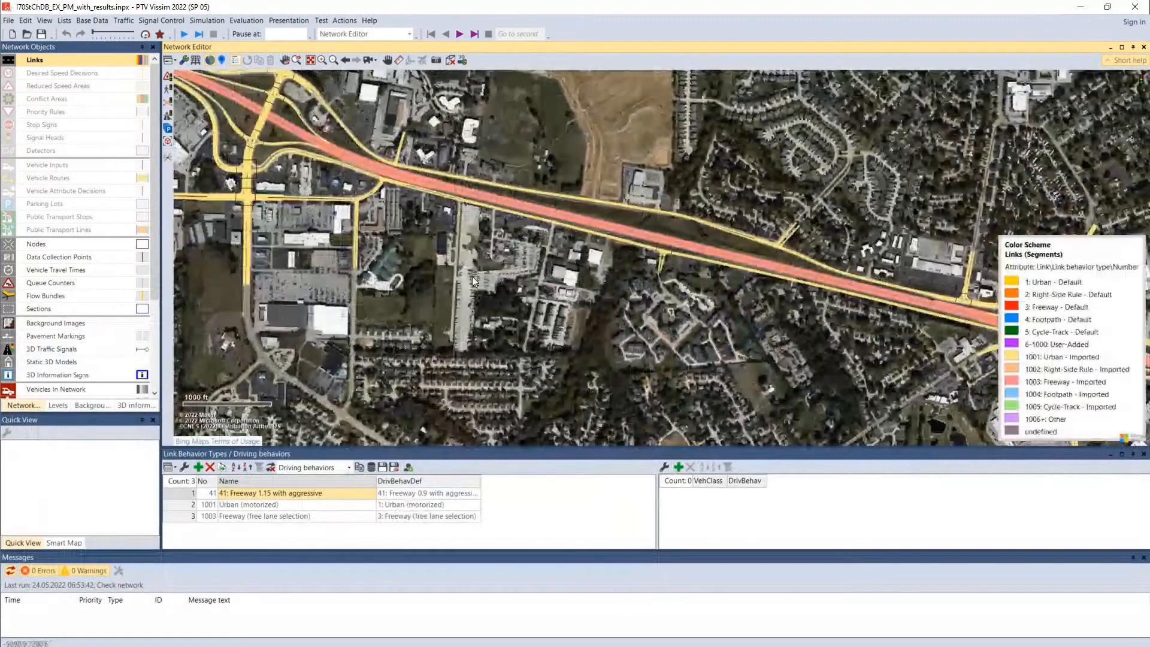
{"action": "scroll", "coordinate": [474, 281], "scroll_direction": "down", "scroll_amount": 2}
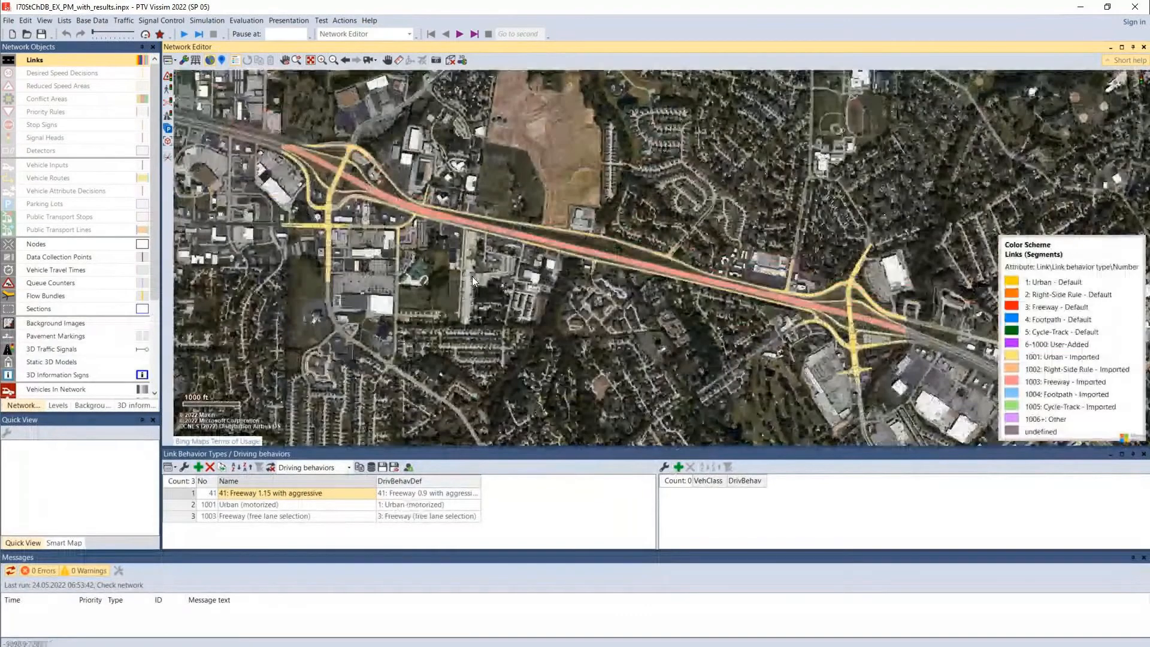
{"action": "scroll", "coordinate": [472, 276], "scroll_direction": "down", "scroll_amount": 2}
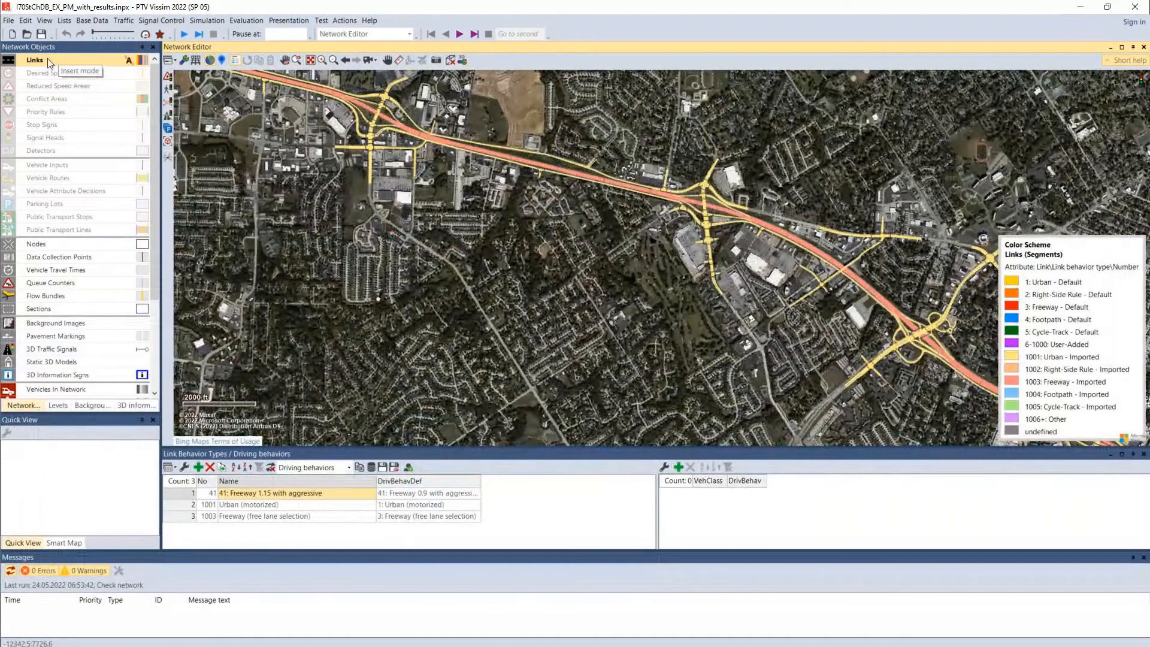
{"action": "right_click", "coordinate": [100, 55]}
{"action": "left_click", "coordinate": [88, 60]}
{"action": "right_click", "coordinate": [88, 59]}
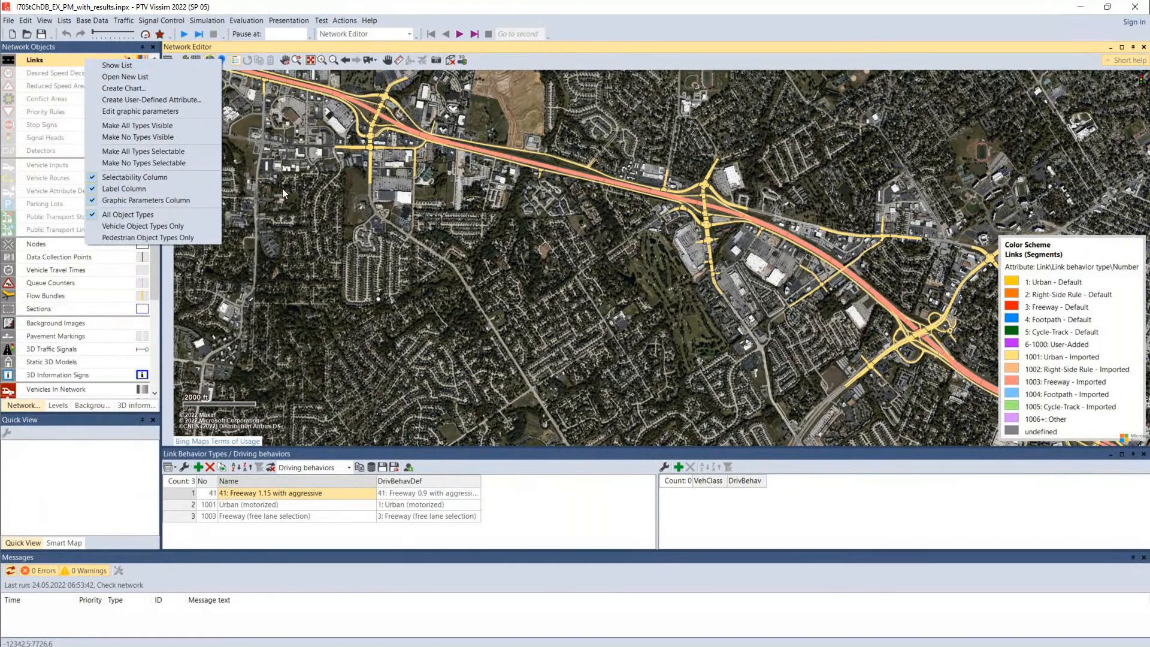
{"action": "left_click", "coordinate": [113, 65]}
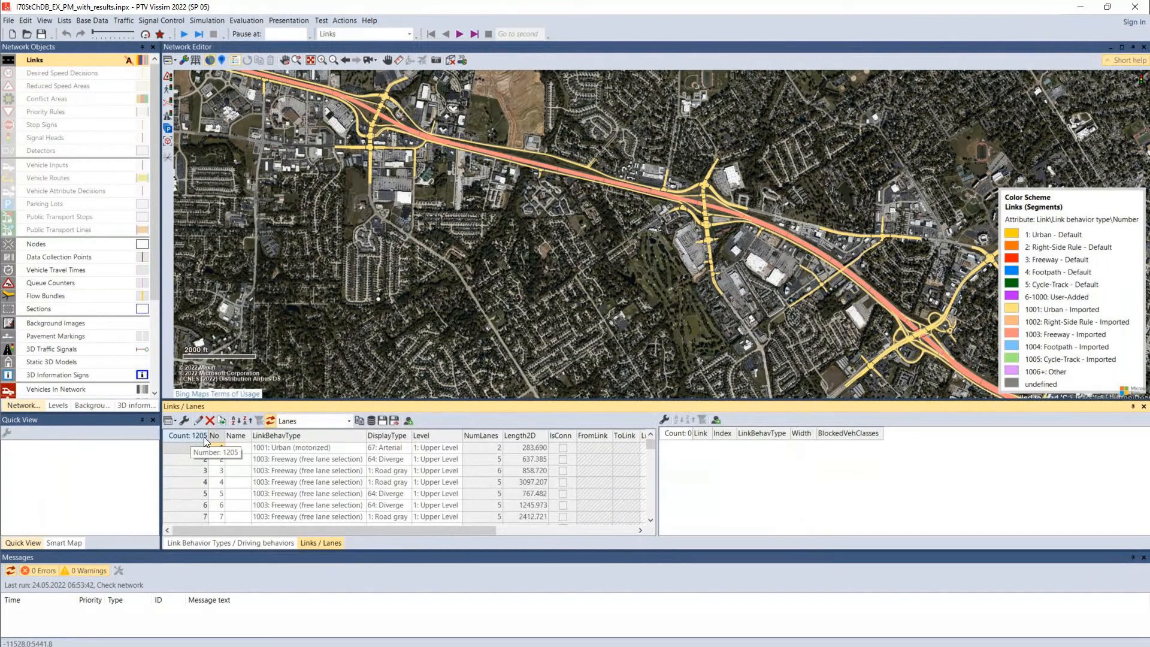
Open link 4 on the freeway just east of the river, check its lanes' link behavior types, and close it without changes
{"action": "left_click_drag", "start_coordinate": [930, 362], "coordinate": [482, 127]}
{"action": "left_click_drag", "start_coordinate": [822, 363], "coordinate": [464, 210]}
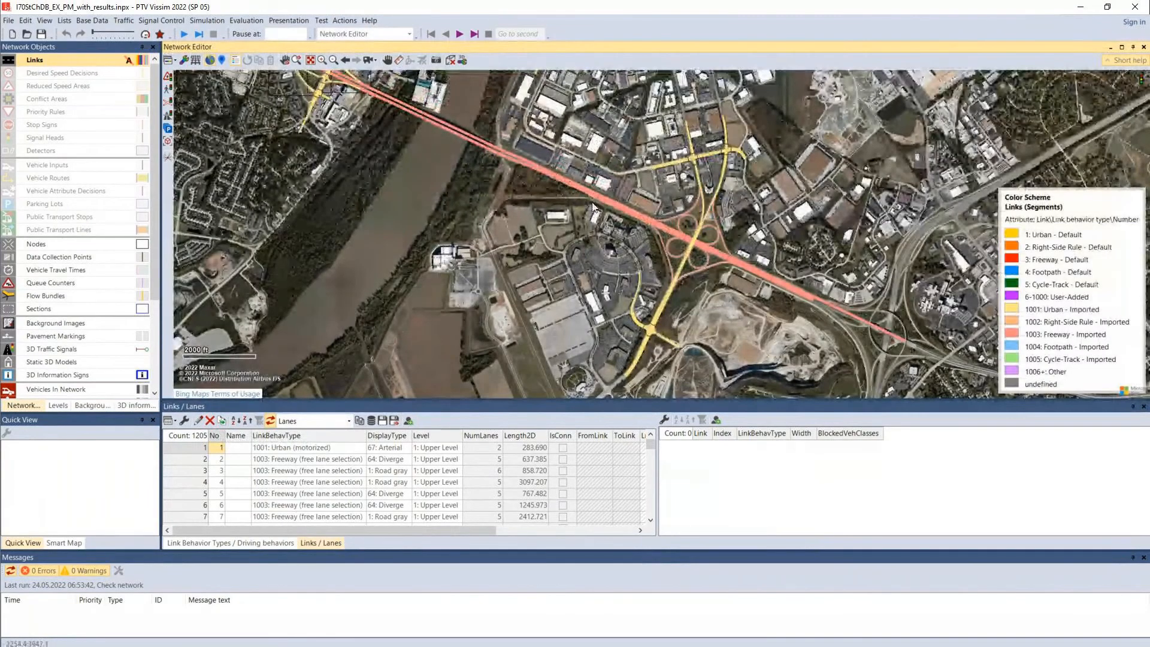
{"action": "scroll", "coordinate": [593, 207], "scroll_direction": "up", "scroll_amount": 2}
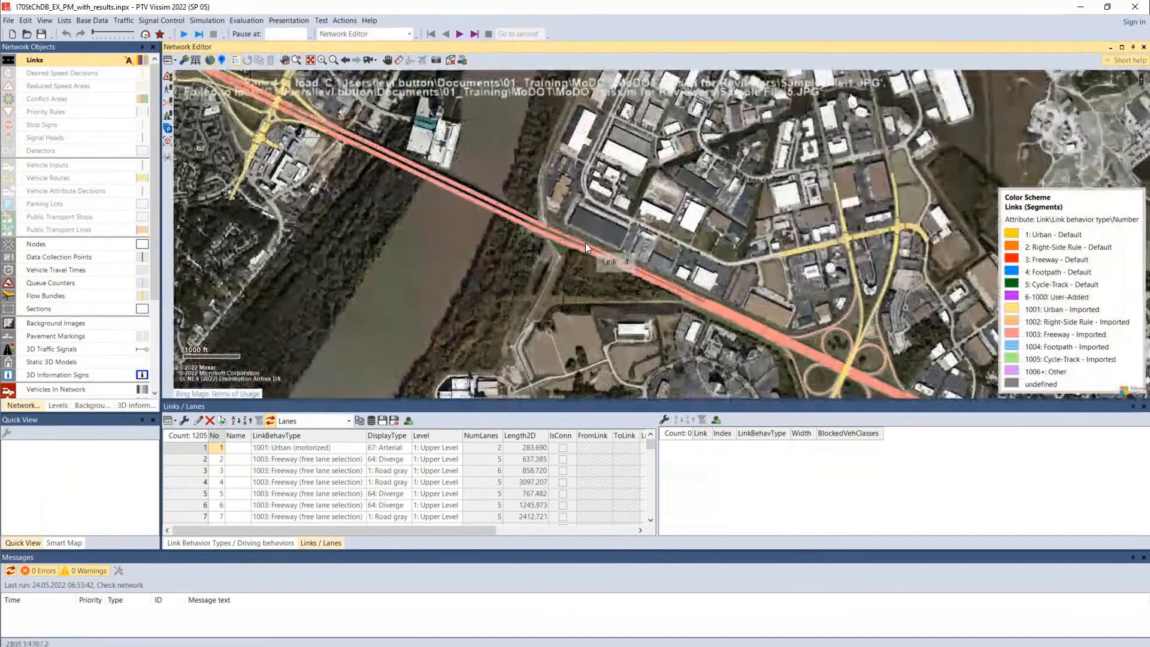
{"action": "left_click", "coordinate": [585, 243]}
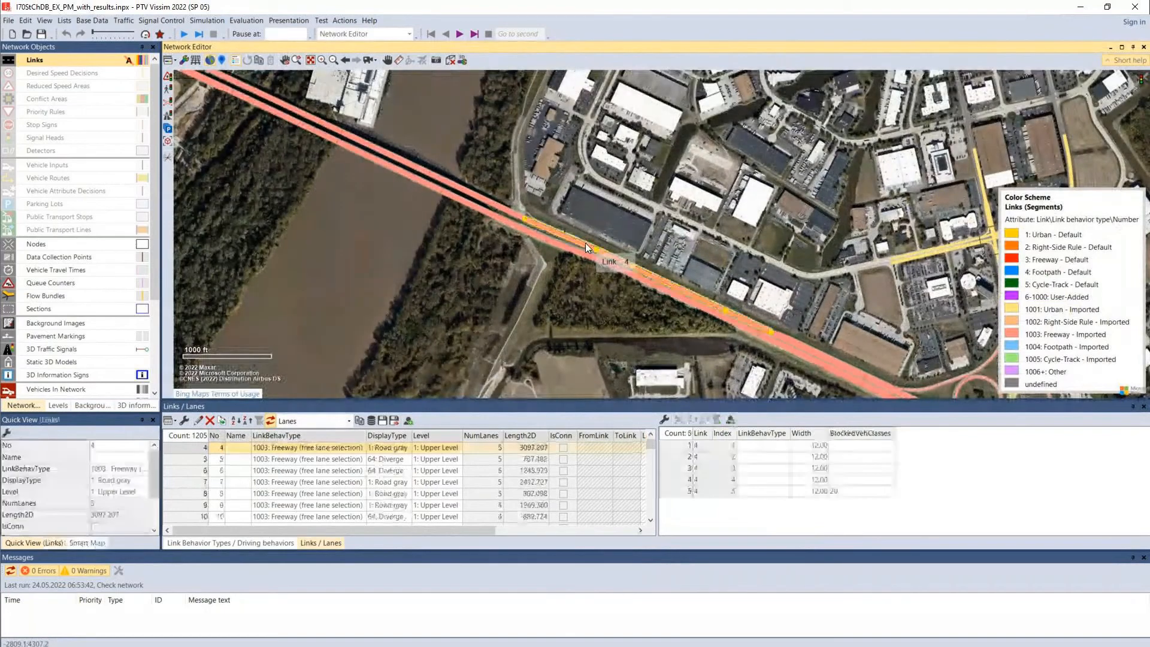
{"action": "double_click", "coordinate": [585, 242]}
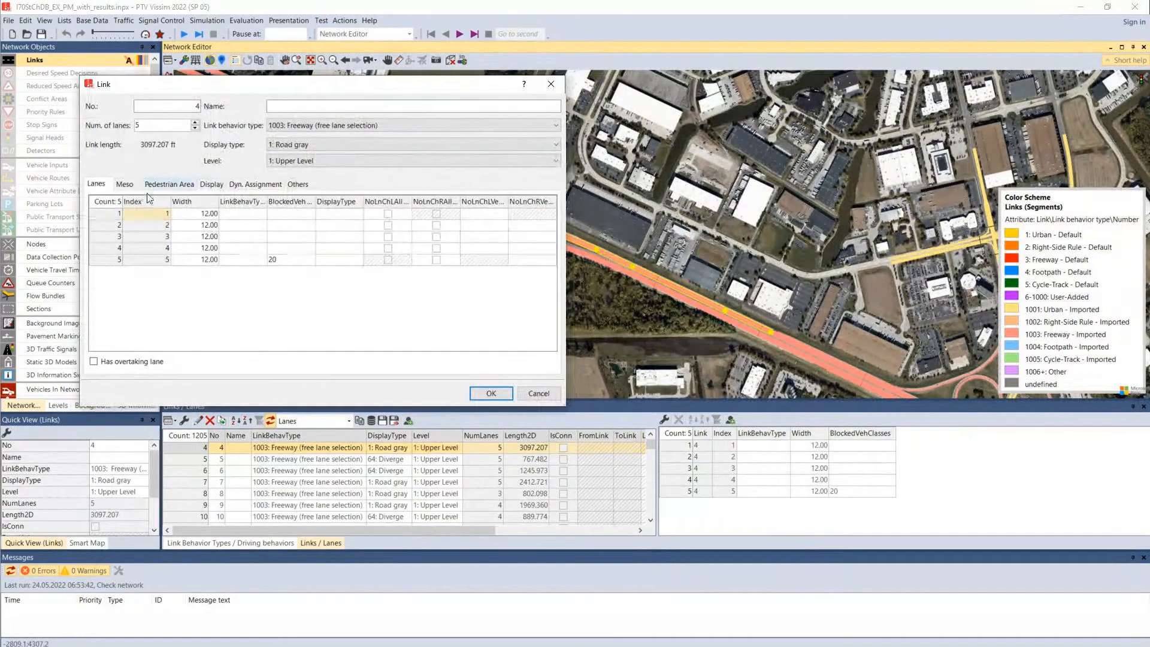
{"action": "left_click", "coordinate": [239, 262]}
{"action": "left_click", "coordinate": [237, 226]}
{"action": "left_click", "coordinate": [531, 396]}
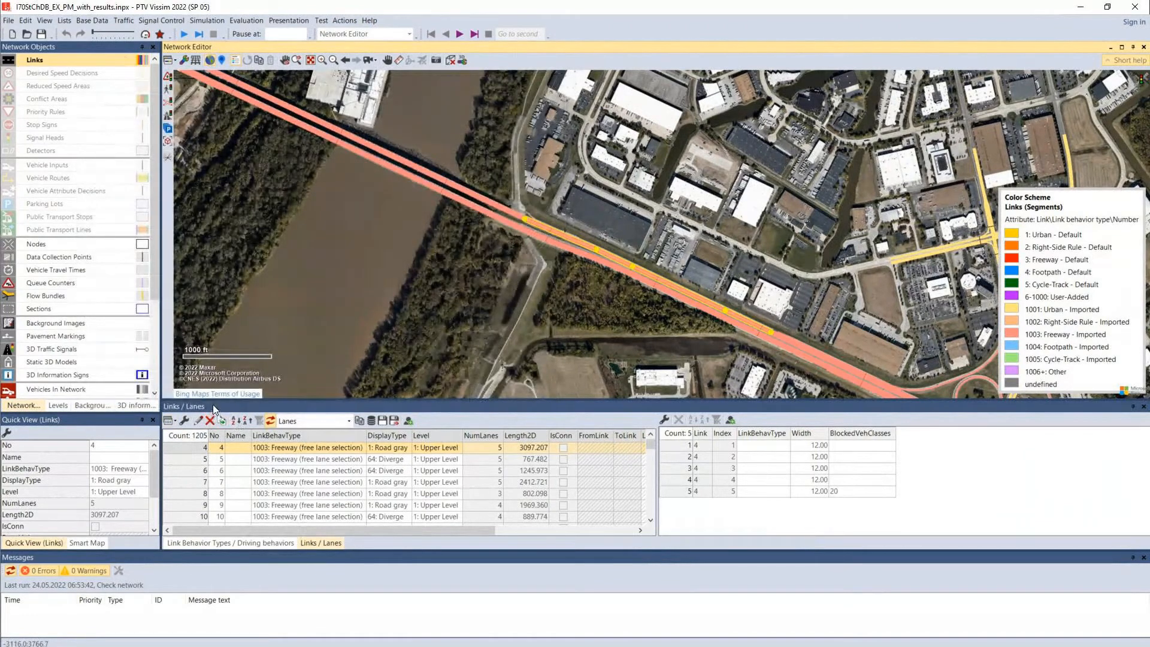
Enlarge the Links list, keep Lanes as its relation, and check the lane-level link behavior types of links 5 and 8
{"action": "left_click_drag", "start_coordinate": [215, 404], "coordinate": [224, 258]}
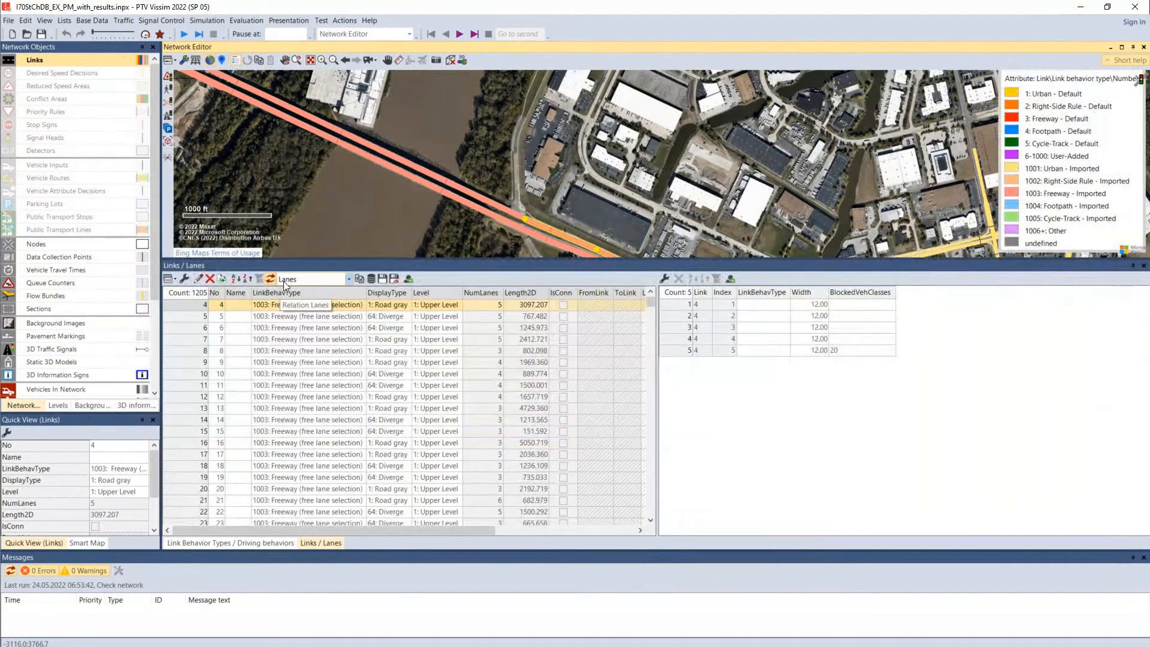
{"action": "left_click", "coordinate": [346, 279]}
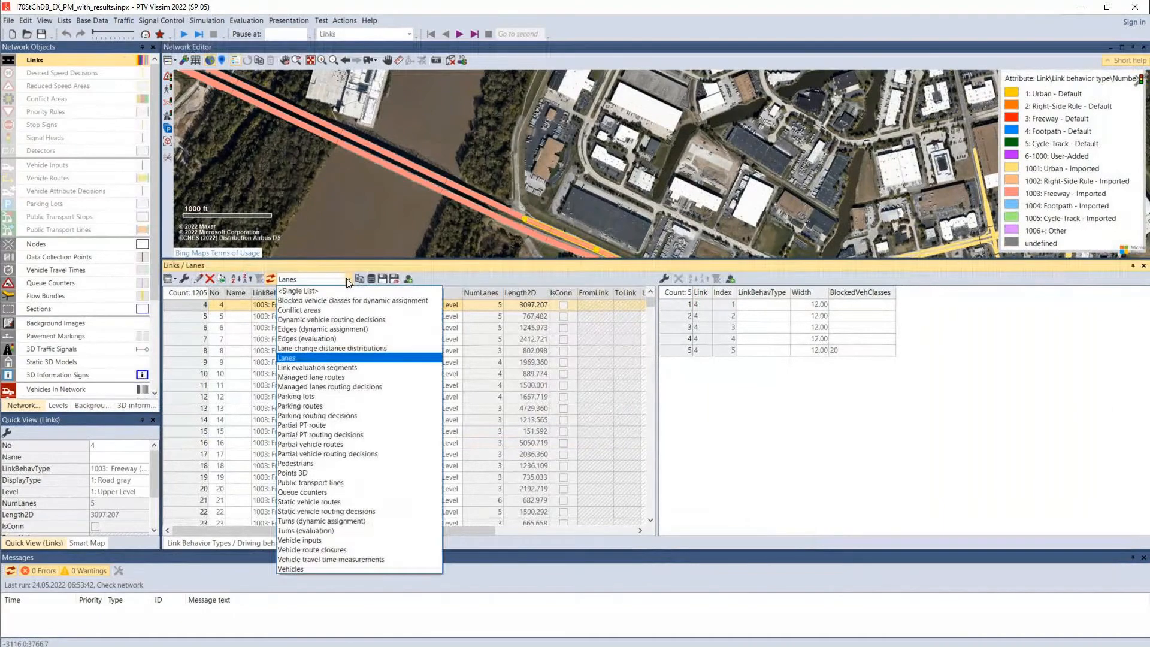
{"action": "left_click", "coordinate": [309, 358]}
{"action": "left_click", "coordinate": [198, 318]}
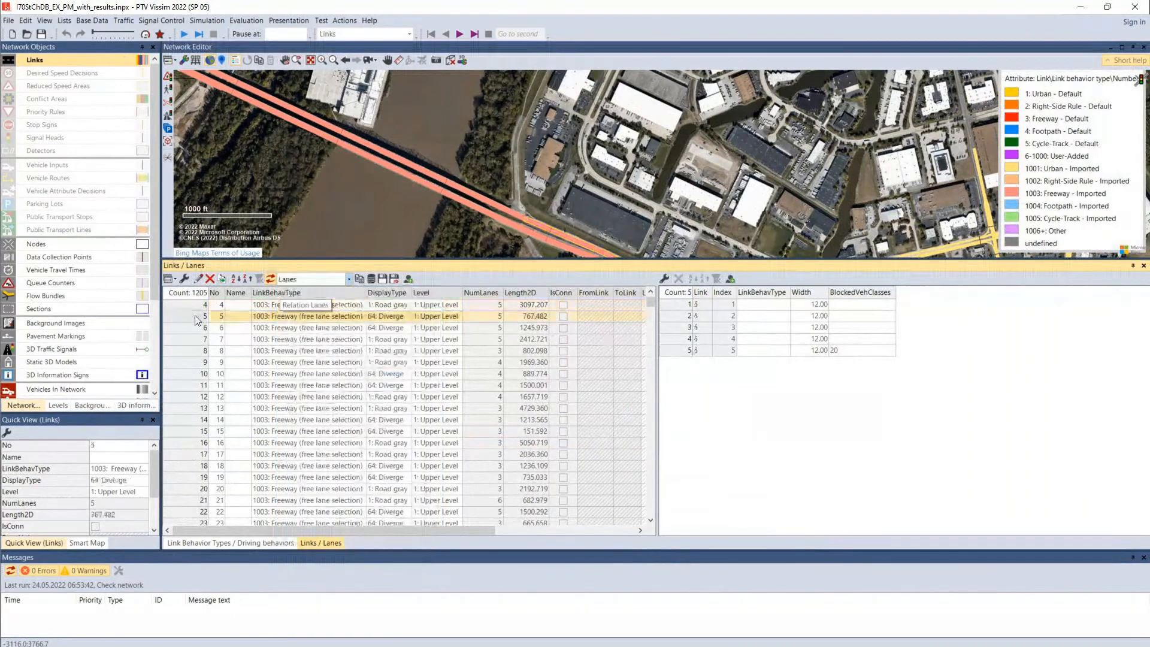
{"action": "left_click", "coordinate": [211, 351]}
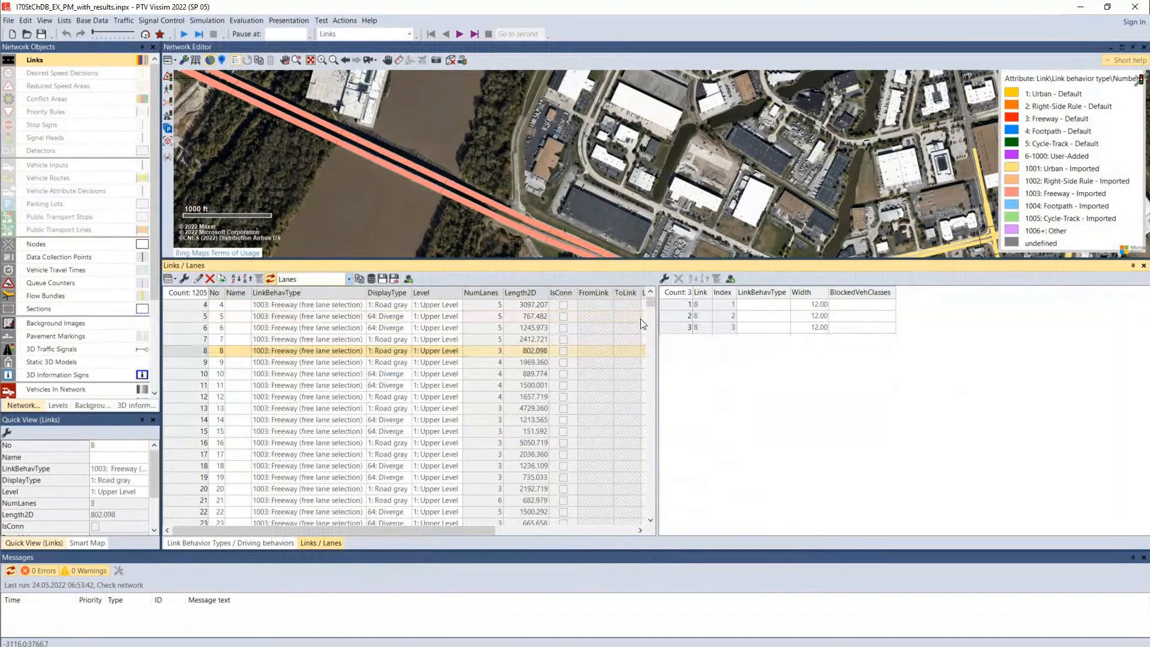
{"action": "left_click", "coordinate": [766, 304]}
{"action": "left_click", "coordinate": [767, 330]}
Select all links to list every lane in the model and show the whole network extent
{"action": "left_click", "coordinate": [183, 298]}
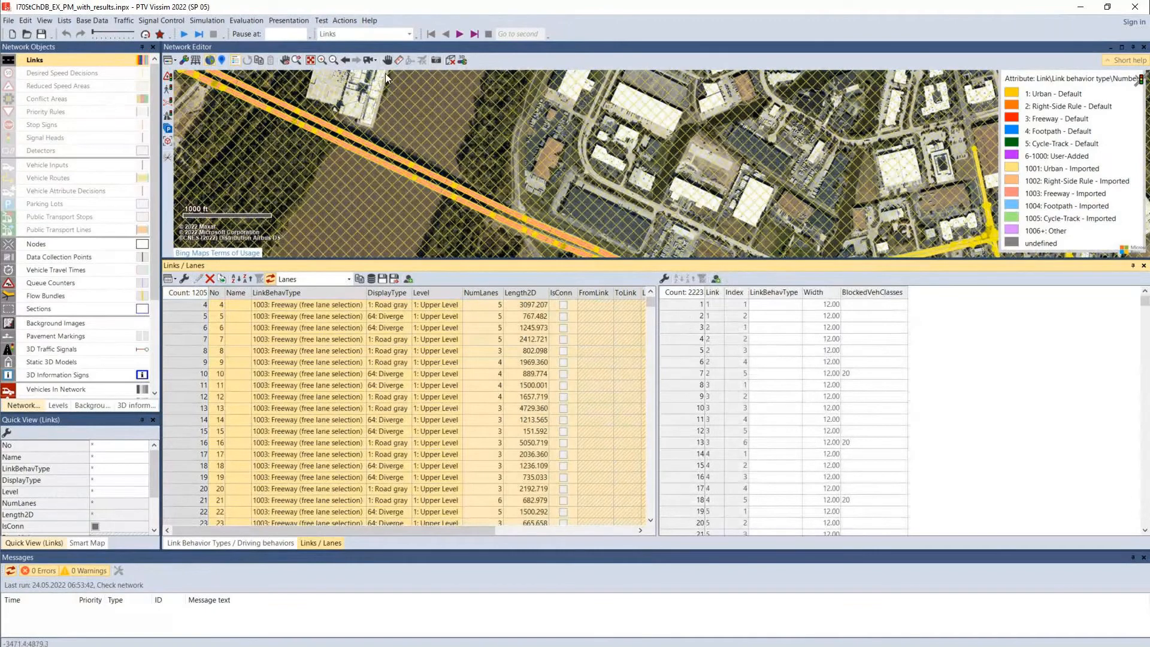
{"action": "left_click", "coordinate": [312, 61]}
{"action": "left_click", "coordinate": [311, 61]}
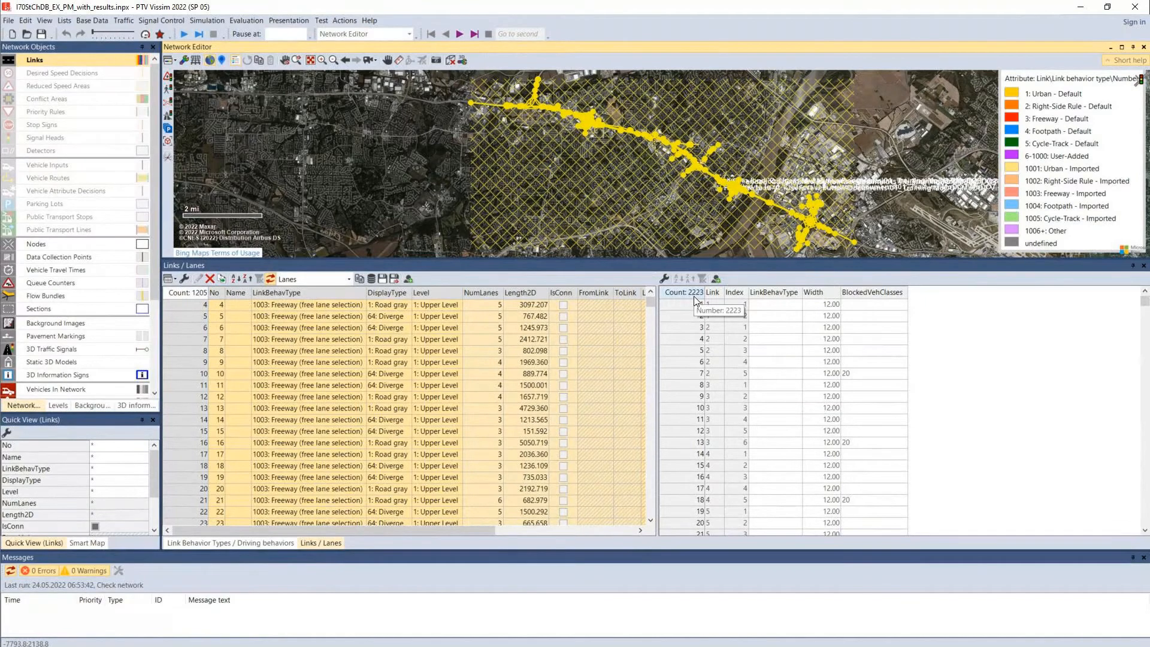
{"action": "left_click", "coordinate": [1144, 307]}
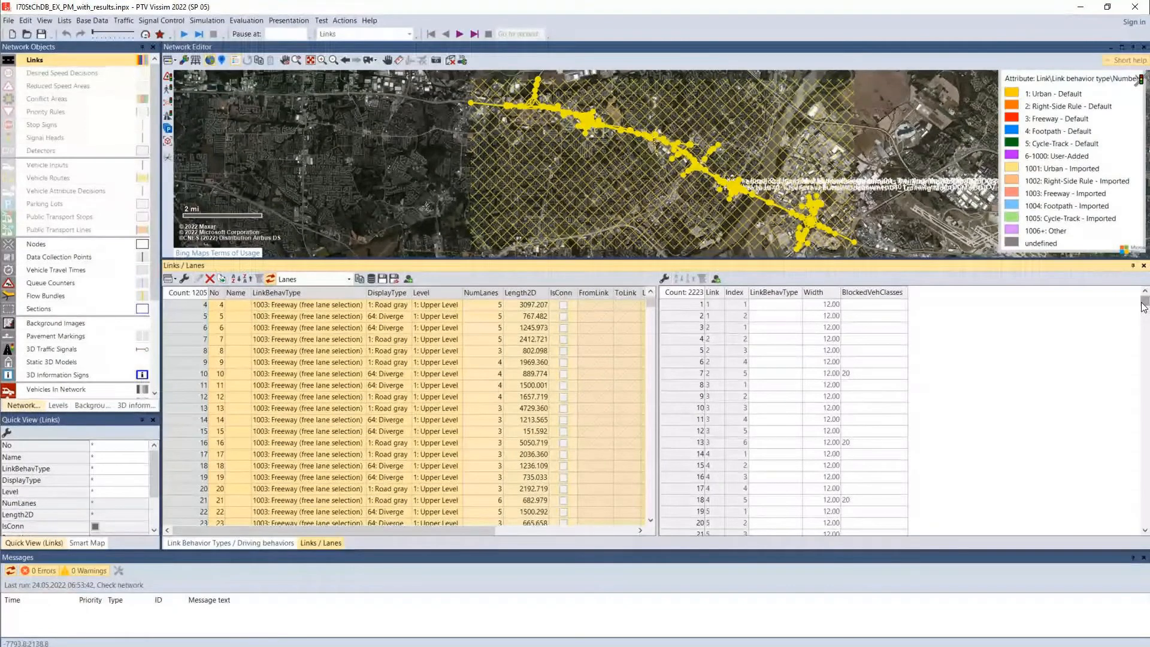
{"action": "left_click_drag", "start_coordinate": [1144, 306], "coordinate": [1117, 305]}
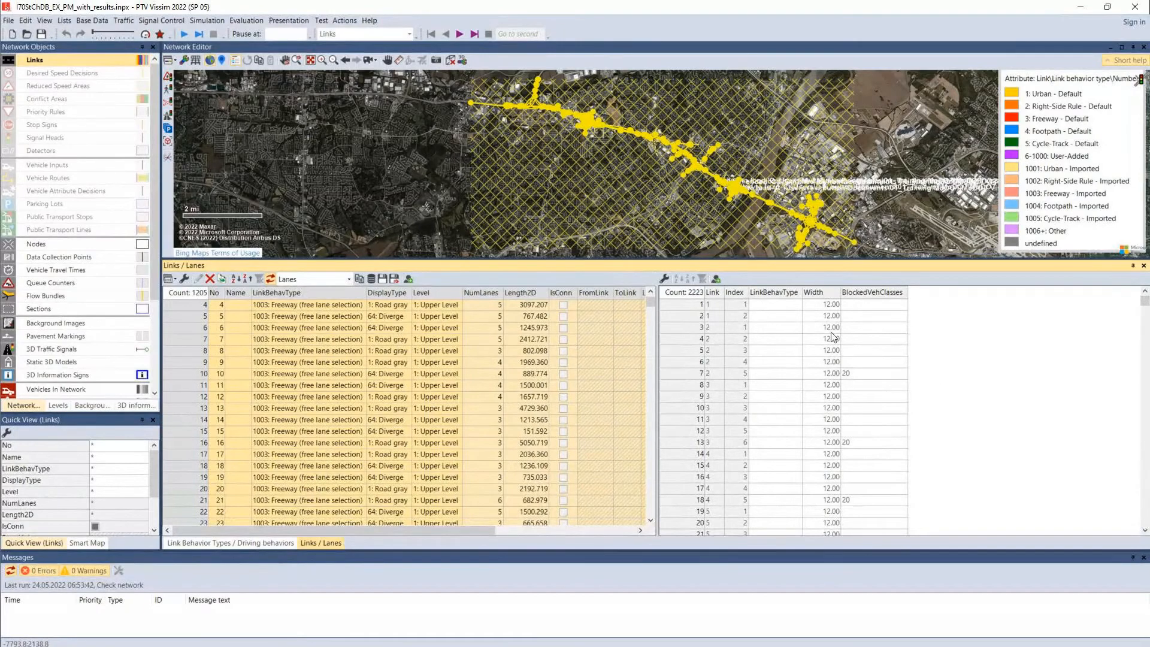
Widen the lanes' LinkBehavType column, filter it for Equal to 41: Freeway 1.15 with aggressive, and deactivate the filter again
{"action": "left_click_drag", "start_coordinate": [802, 293], "coordinate": [842, 293]}
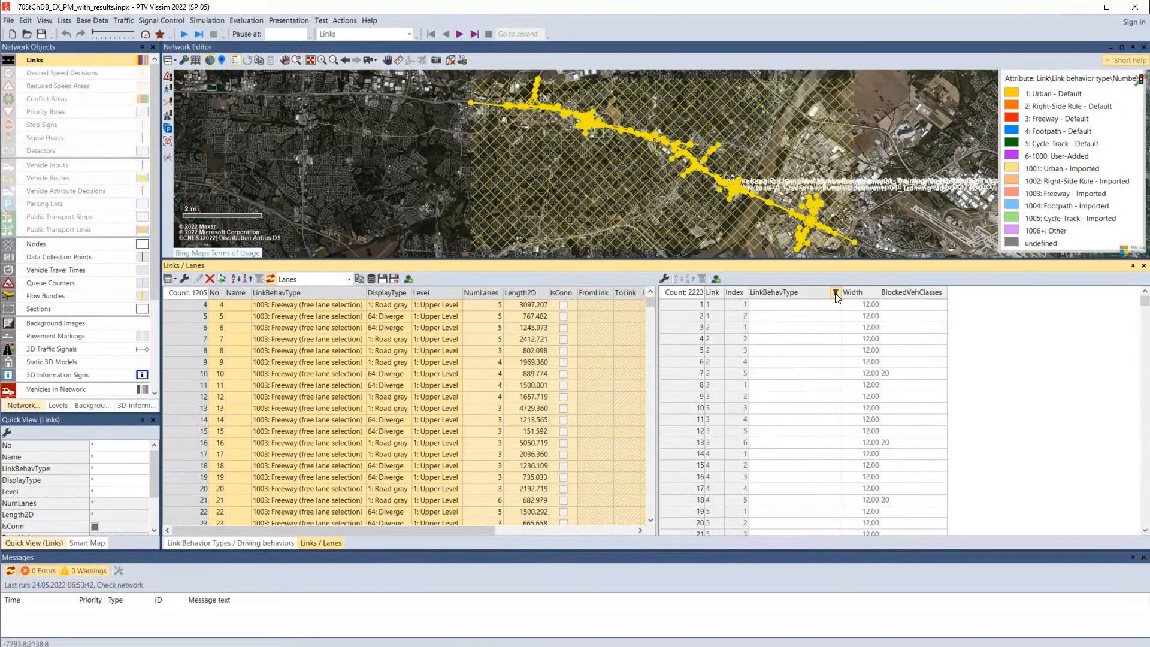
{"action": "left_click", "coordinate": [836, 293]}
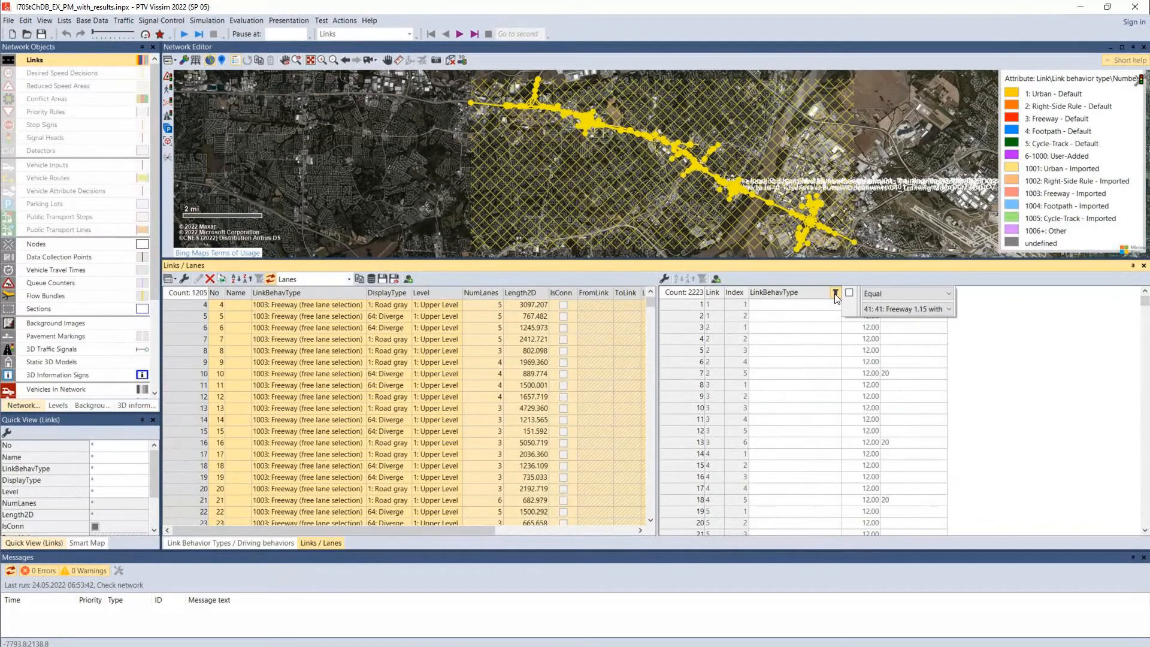
{"action": "left_click", "coordinate": [893, 309]}
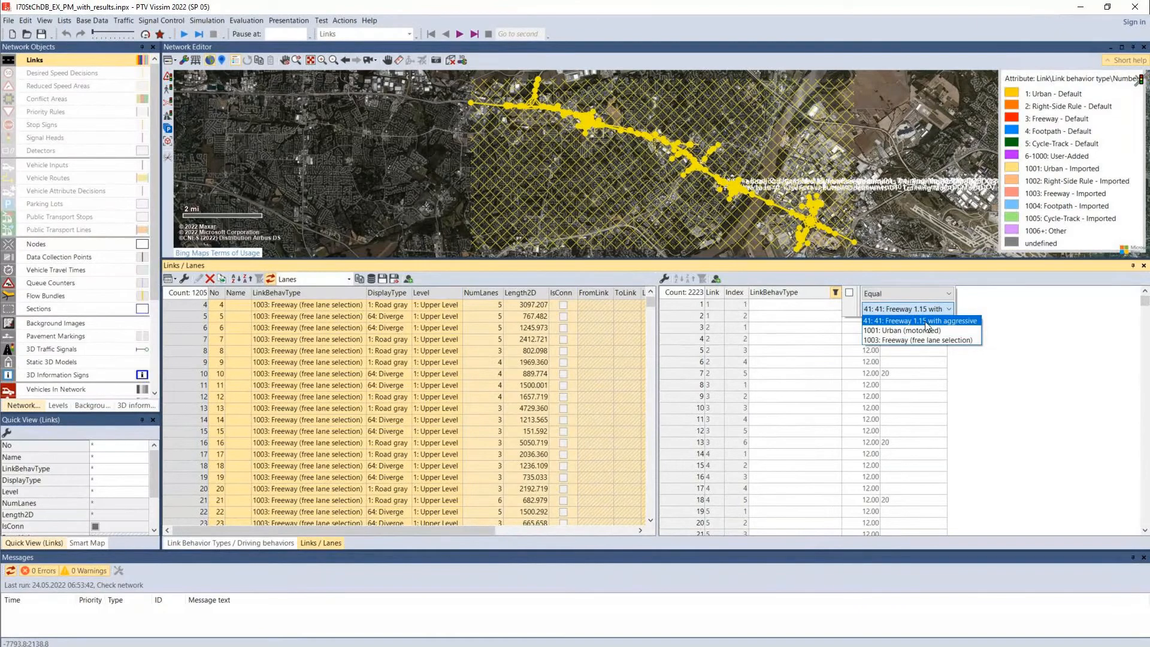
{"action": "left_click", "coordinate": [845, 275]}
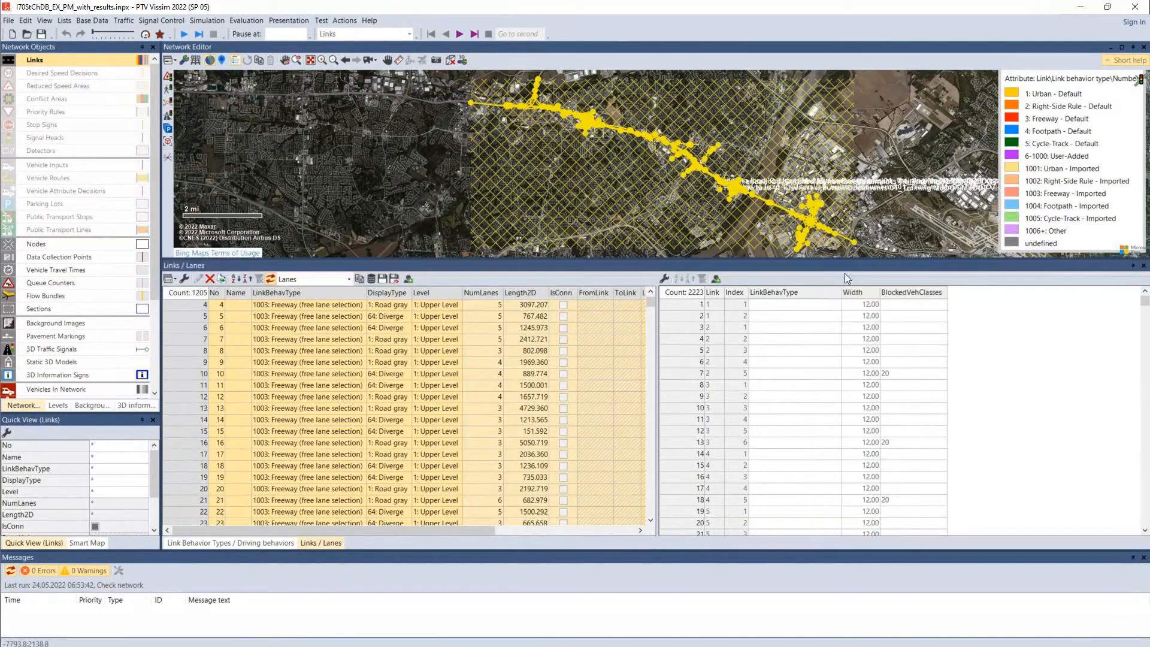
{"action": "left_click", "coordinate": [837, 291]}
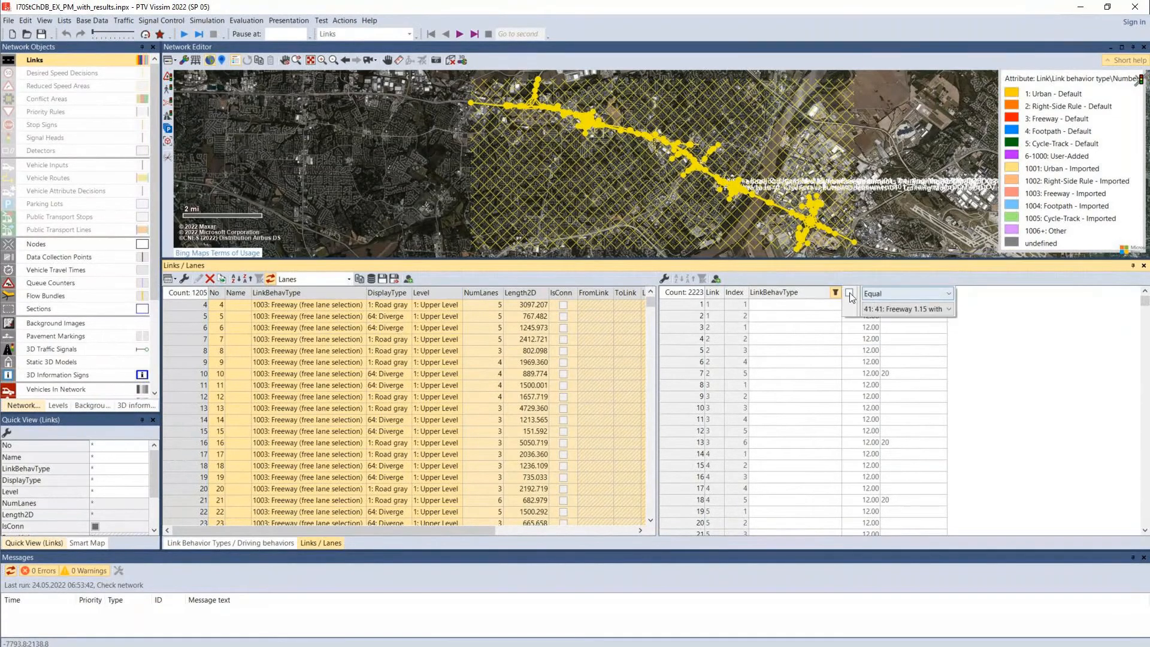
{"action": "left_click", "coordinate": [886, 294]}
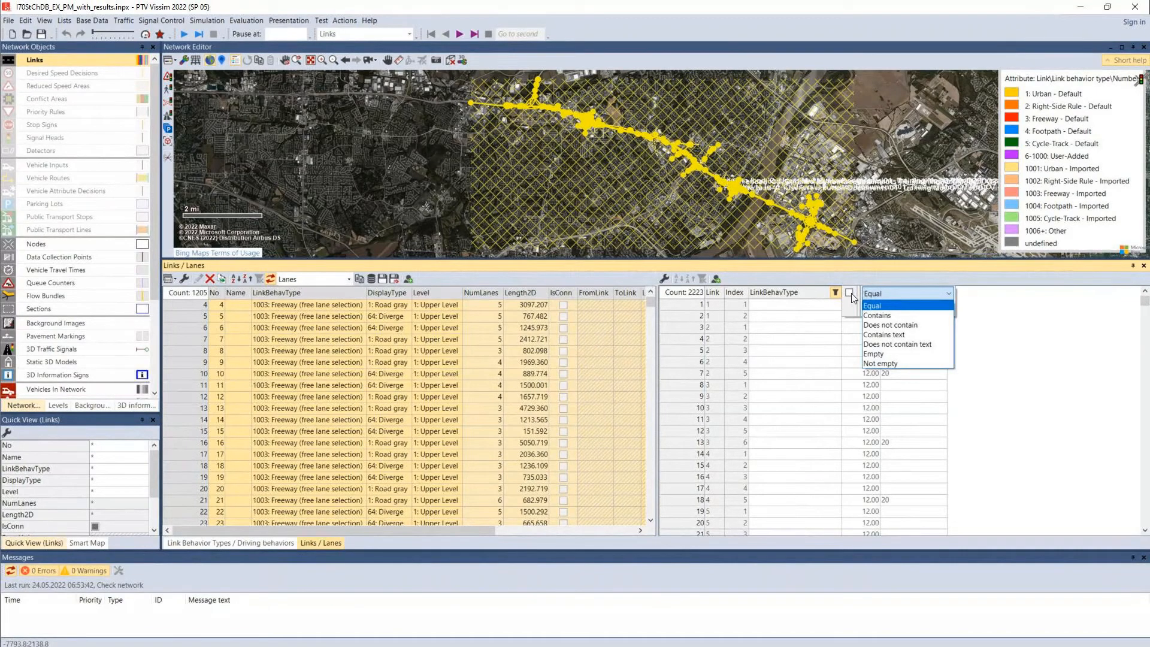
{"action": "left_click", "coordinate": [851, 293]}
{"action": "left_click", "coordinate": [850, 293]}
{"action": "left_click", "coordinate": [879, 309]}
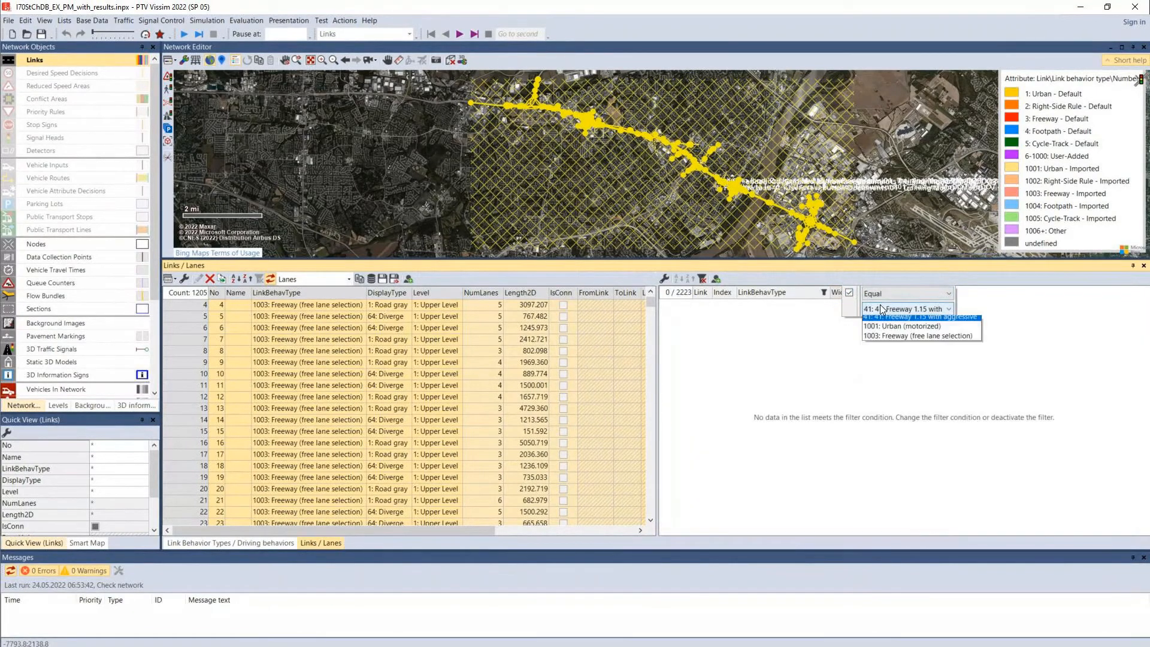
{"action": "left_click", "coordinate": [884, 320]}
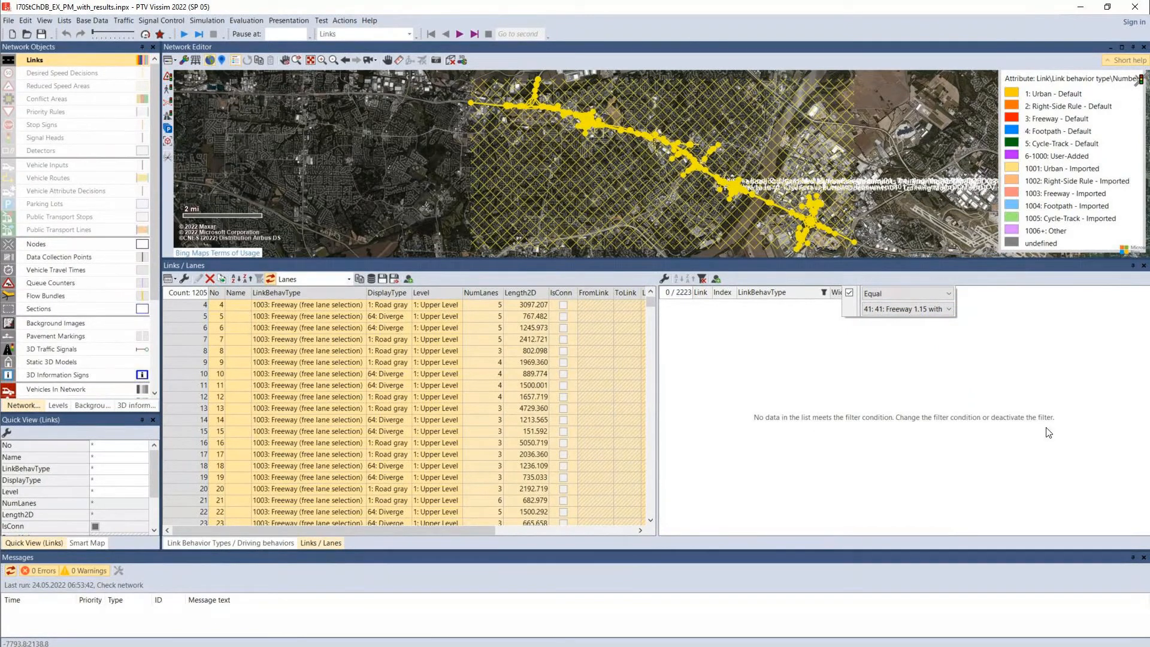
{"action": "left_click", "coordinate": [849, 294]}
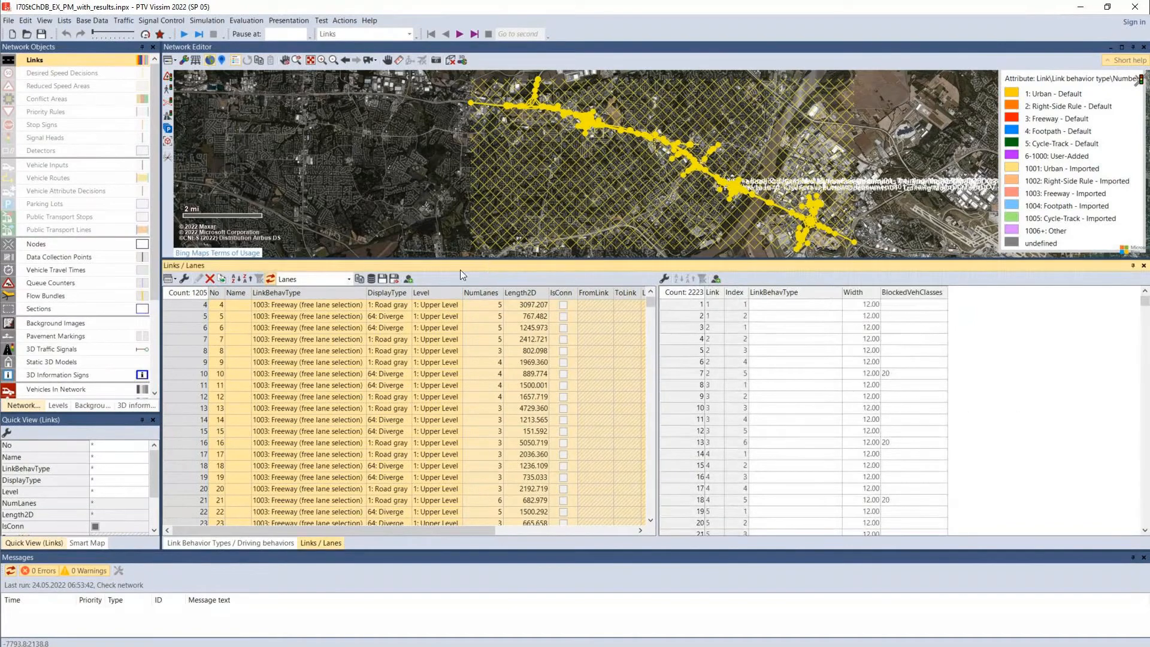
Select only link 4 and filter the Links list for LinkBehavType Equal to 41: Freeway 1.15 with aggressive
{"action": "left_click", "coordinate": [179, 304]}
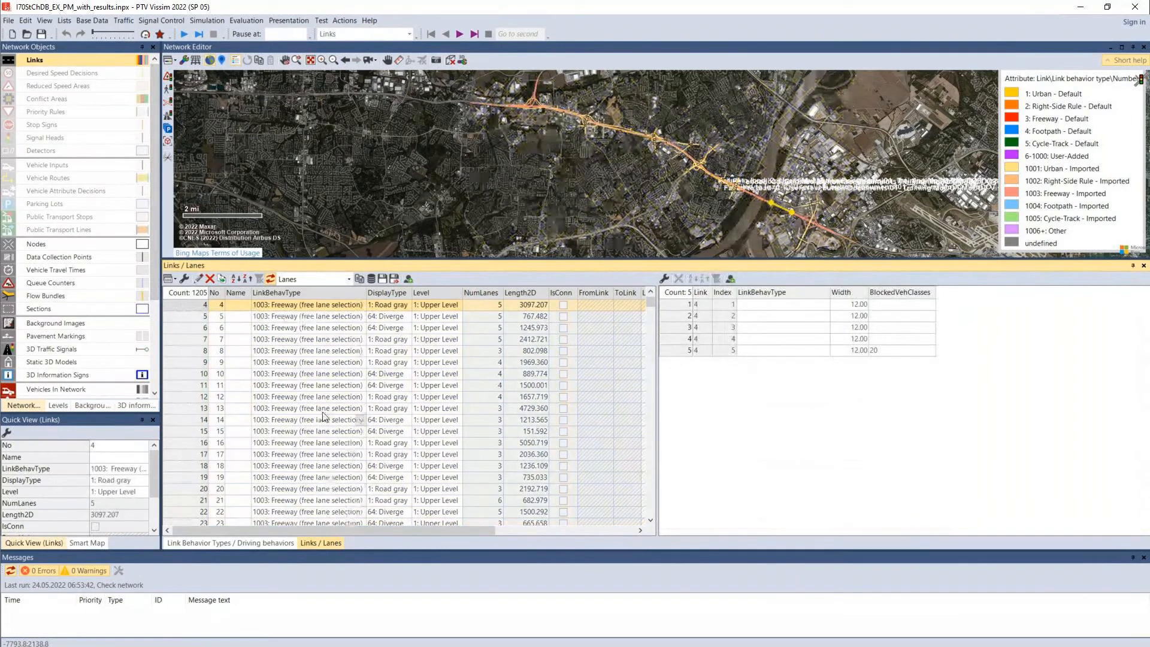
{"action": "left_click", "coordinate": [360, 293]}
{"action": "left_click", "coordinate": [374, 294]}
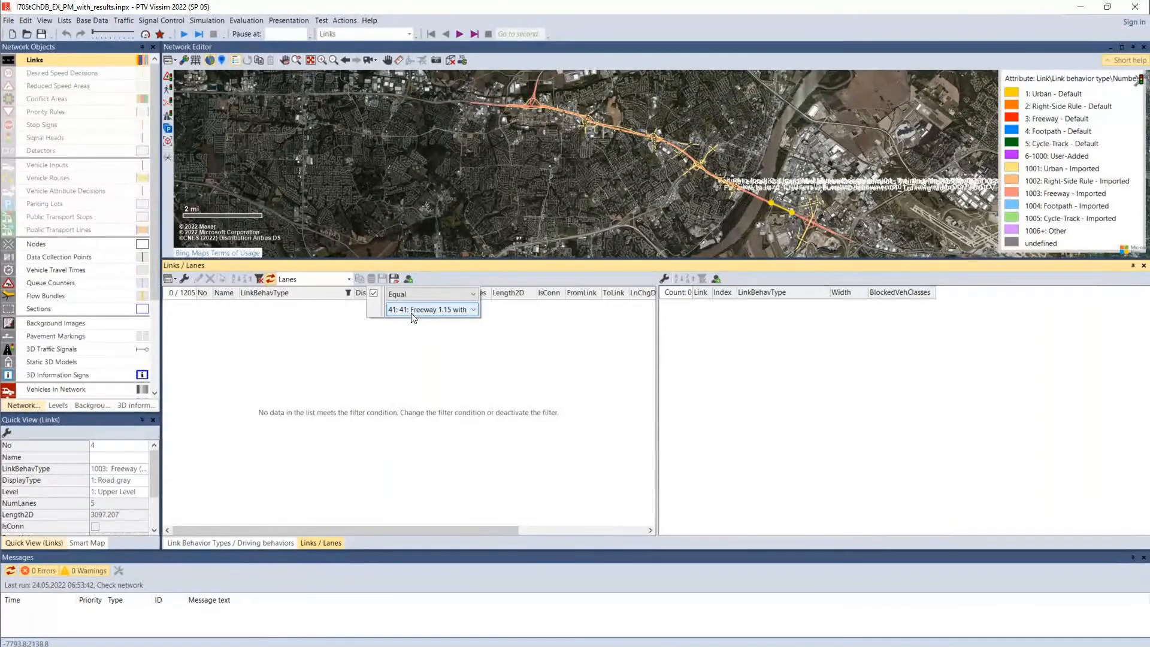
{"action": "left_click", "coordinate": [418, 310]}
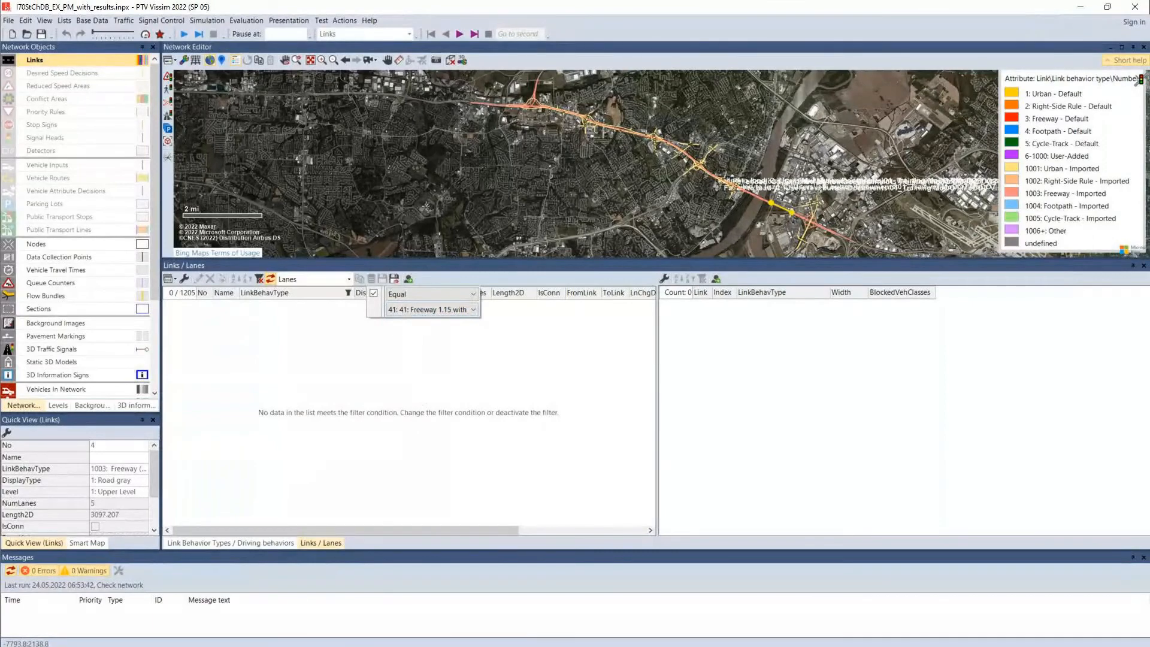
{"action": "key", "text": "alt+Tab"}
{"action": "left_click", "coordinate": [241, 111]}
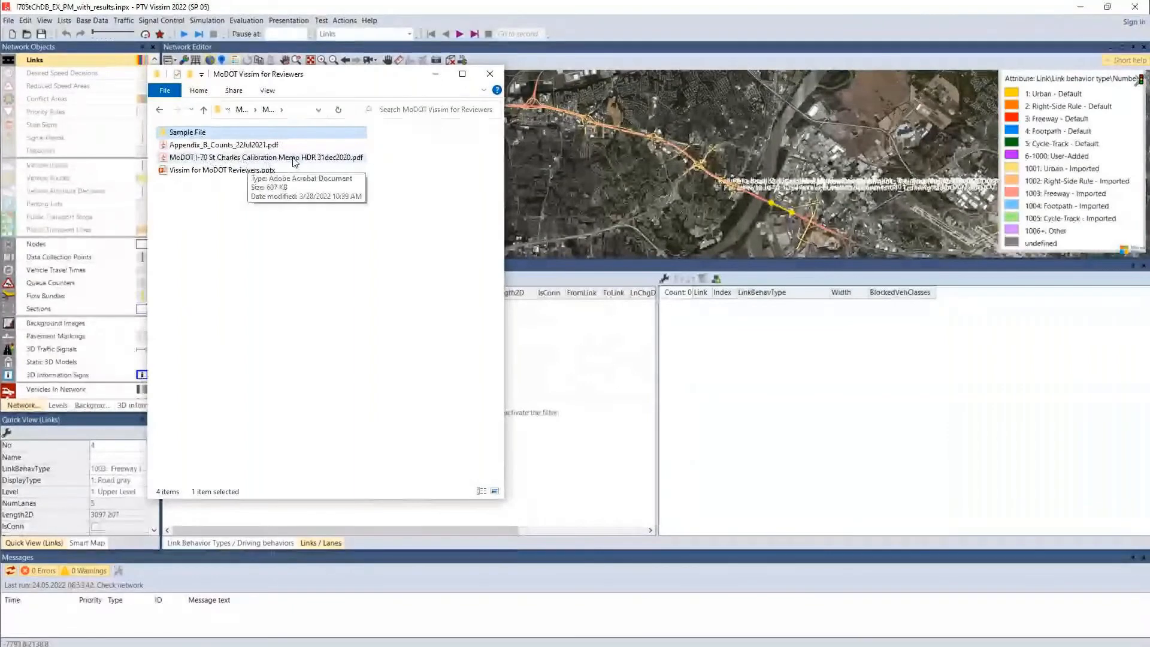
{"action": "left_click", "coordinate": [436, 73]}
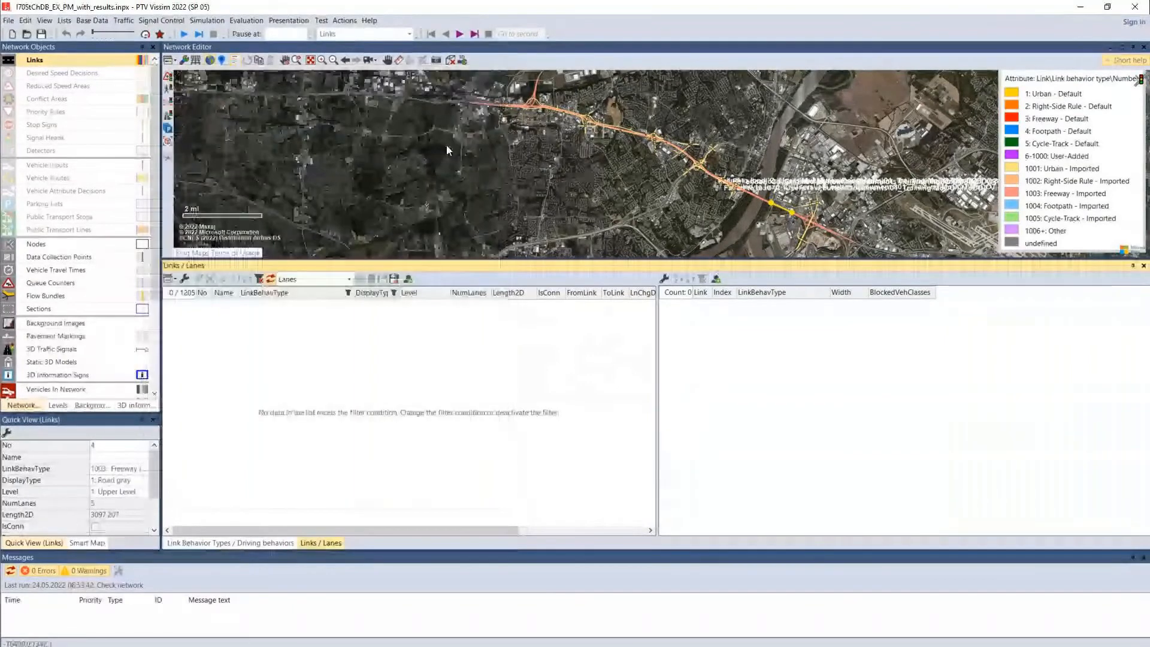
Deactivate the LinkBehavType filter in the Links list and enlarge the network map above it
{"action": "left_click", "coordinate": [349, 292]}
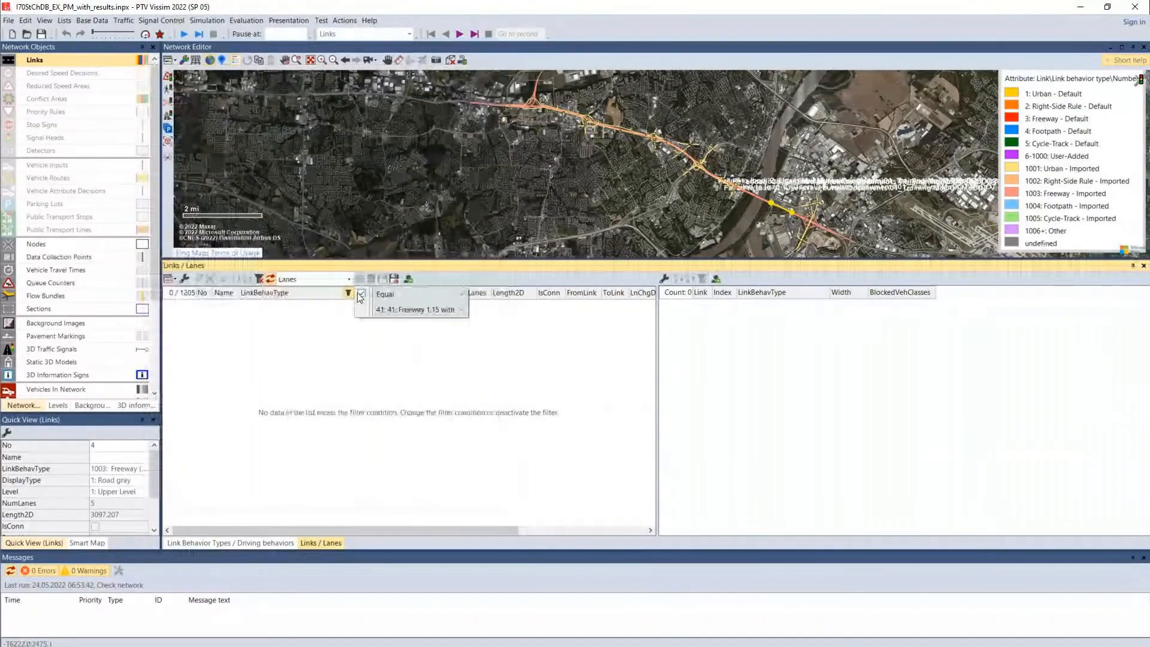
{"action": "left_click", "coordinate": [362, 294]}
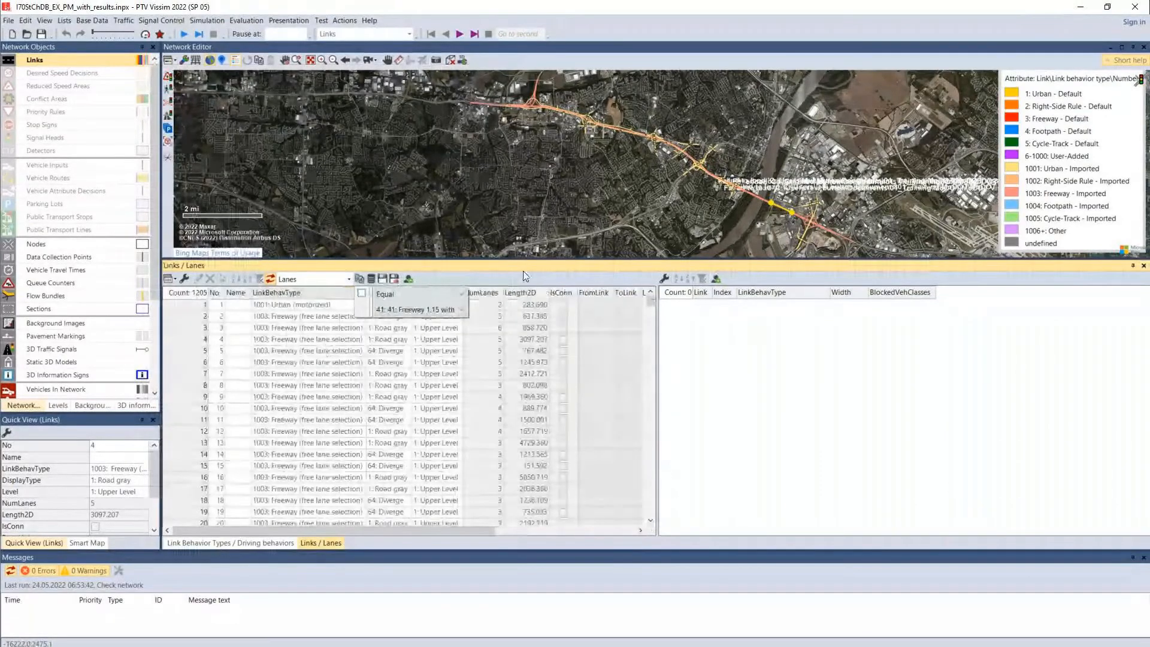
{"action": "mouse_move", "coordinate": [462, 204]}
{"action": "left_mouse_down"}
{"action": "mouse_move", "coordinate": [483, 241]}
{"action": "mouse_move", "coordinate": [466, 202]}
{"action": "left_mouse_up"}
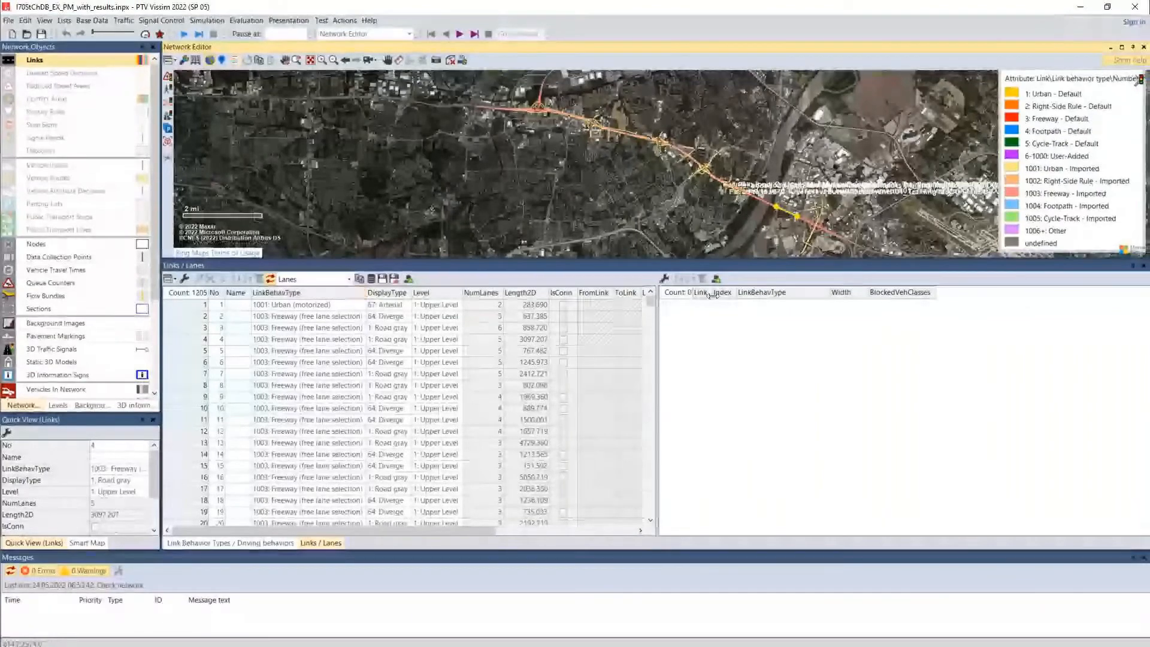
{"action": "left_click_drag", "start_coordinate": [598, 259], "coordinate": [612, 471]}
{"action": "left_click_drag", "start_coordinate": [586, 329], "coordinate": [548, 366]}
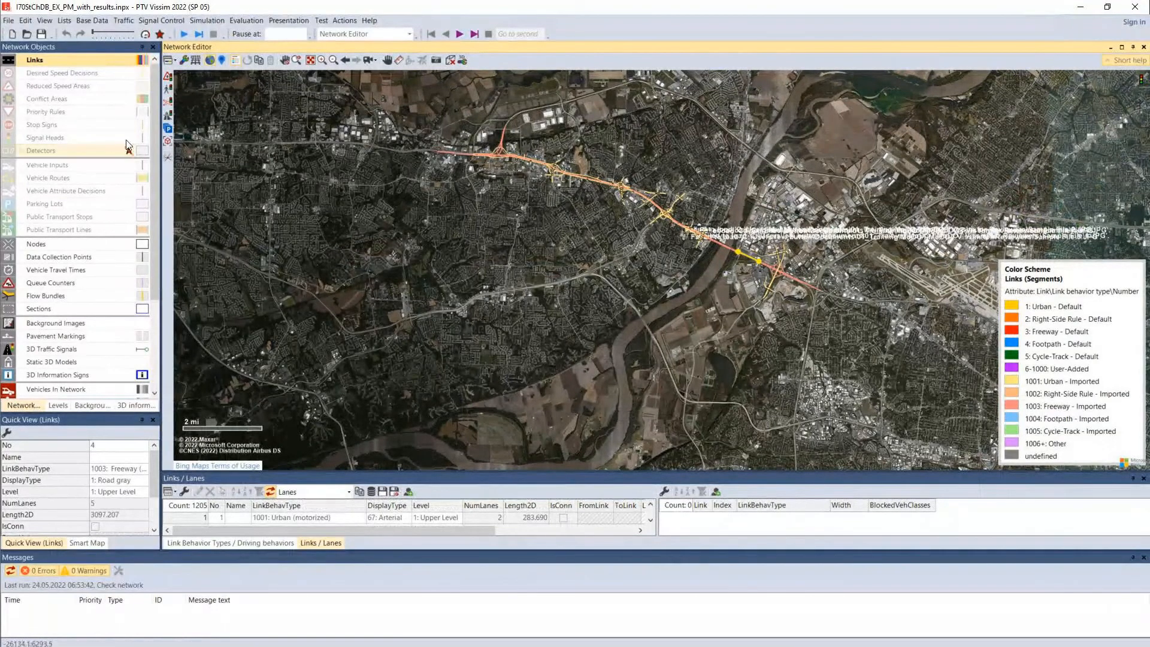
{"action": "left_click_drag", "start_coordinate": [402, 266], "coordinate": [419, 306]}
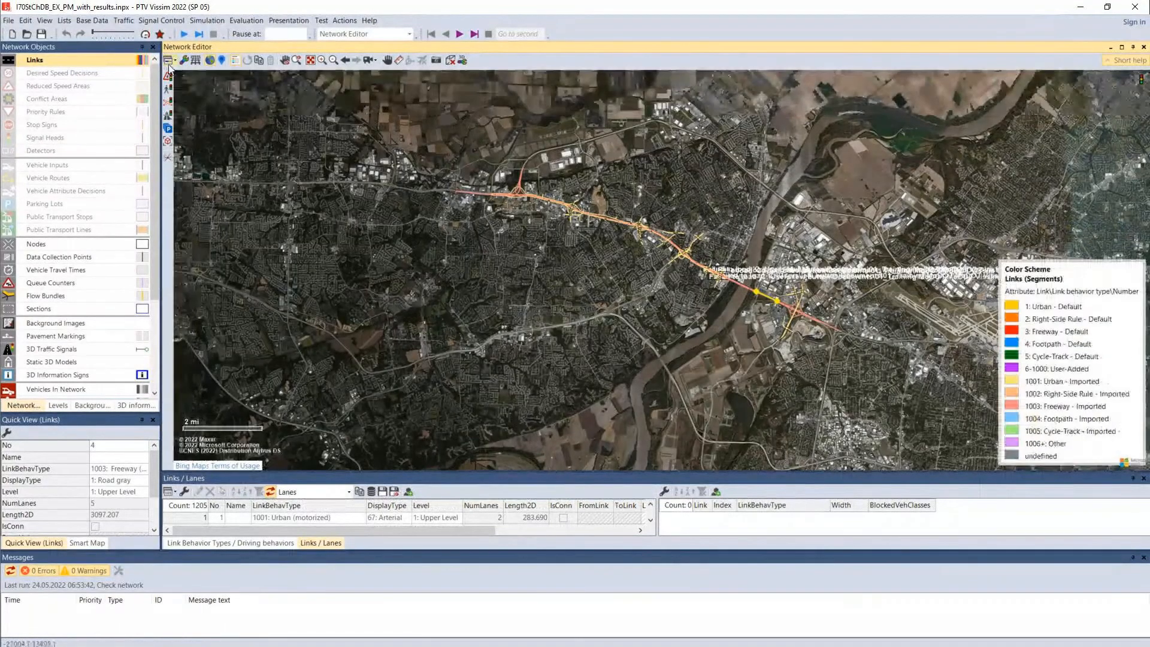
Load network editor layout 11, Check Closures and Restrictions, to colour lanes by blocked vehicle class
{"action": "left_click", "coordinate": [172, 62]}
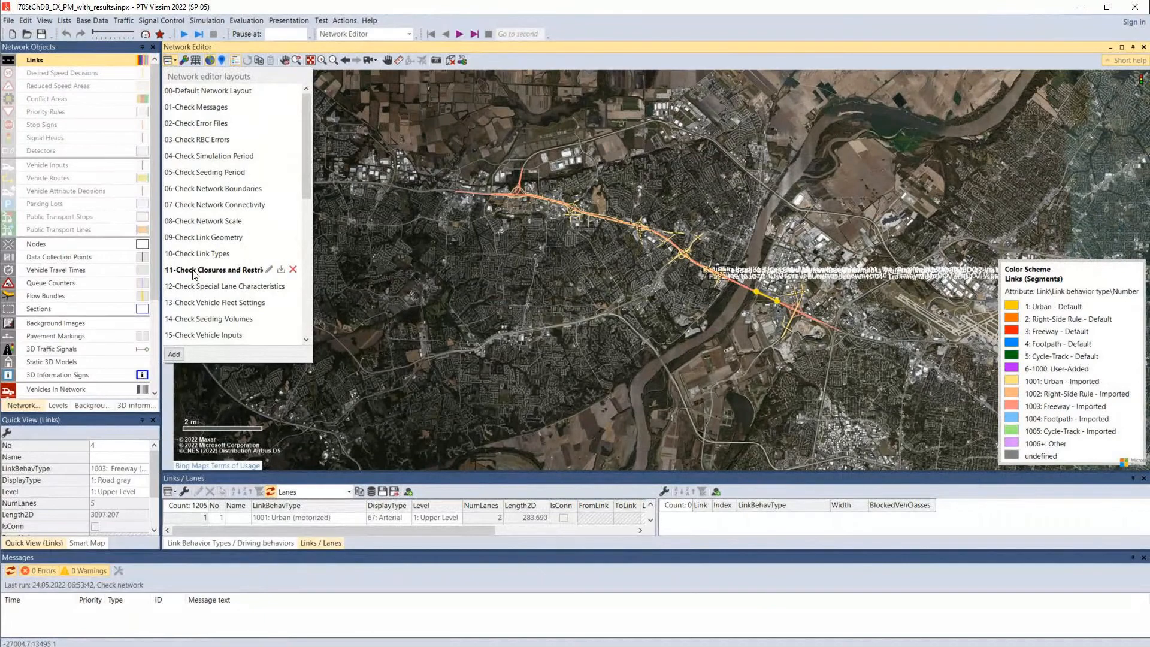
{"action": "left_click", "coordinate": [195, 271]}
{"action": "left_click", "coordinate": [672, 329]}
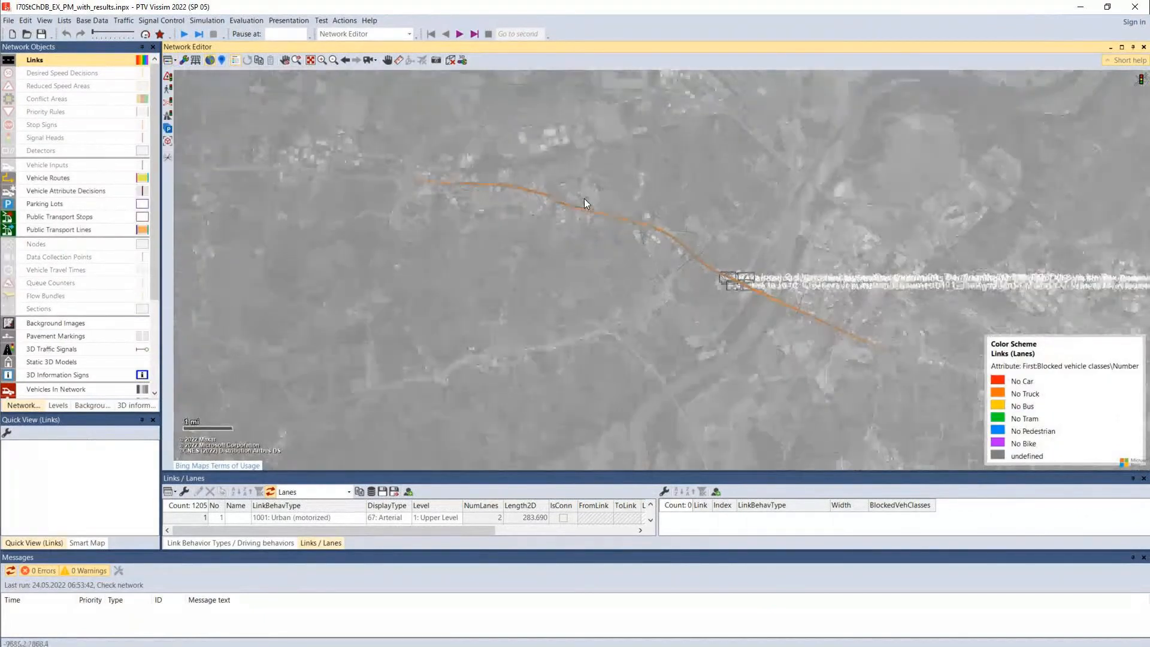
Examine the I-70 corridor closely for lanes coloured by vehicle restriction, down to the freeway lanes beside the interchange
{"action": "scroll", "coordinate": [557, 190], "scroll_direction": "up", "scroll_amount": 2}
{"action": "scroll", "coordinate": [554, 186], "scroll_direction": "up", "scroll_amount": 1}
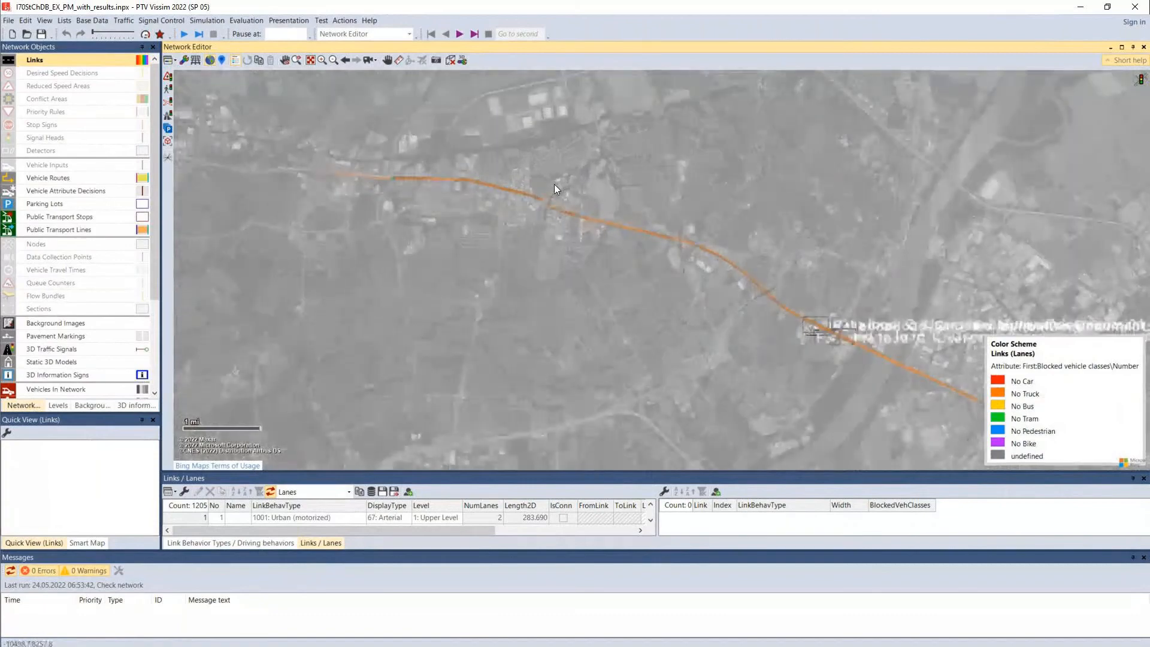
{"action": "scroll", "coordinate": [555, 185], "scroll_direction": "up", "scroll_amount": 1}
{"action": "scroll", "coordinate": [551, 188], "scroll_direction": "up", "scroll_amount": 1}
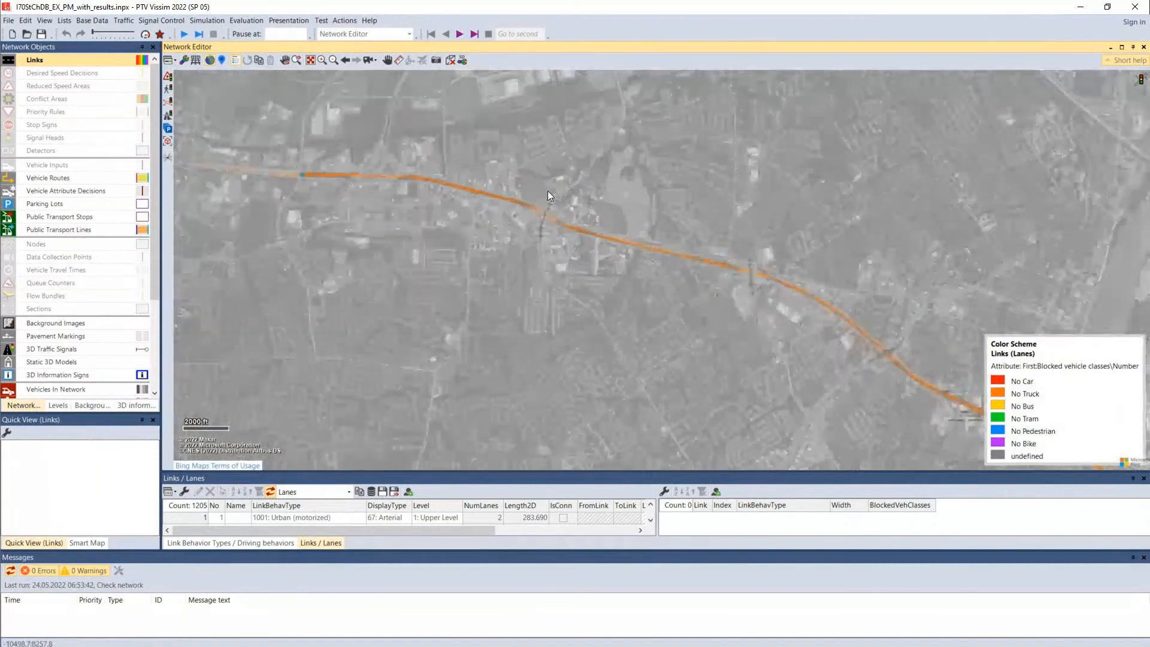
{"action": "scroll", "coordinate": [480, 167], "scroll_direction": "up", "scroll_amount": 1}
{"action": "scroll", "coordinate": [361, 107], "scroll_direction": "up", "scroll_amount": 1}
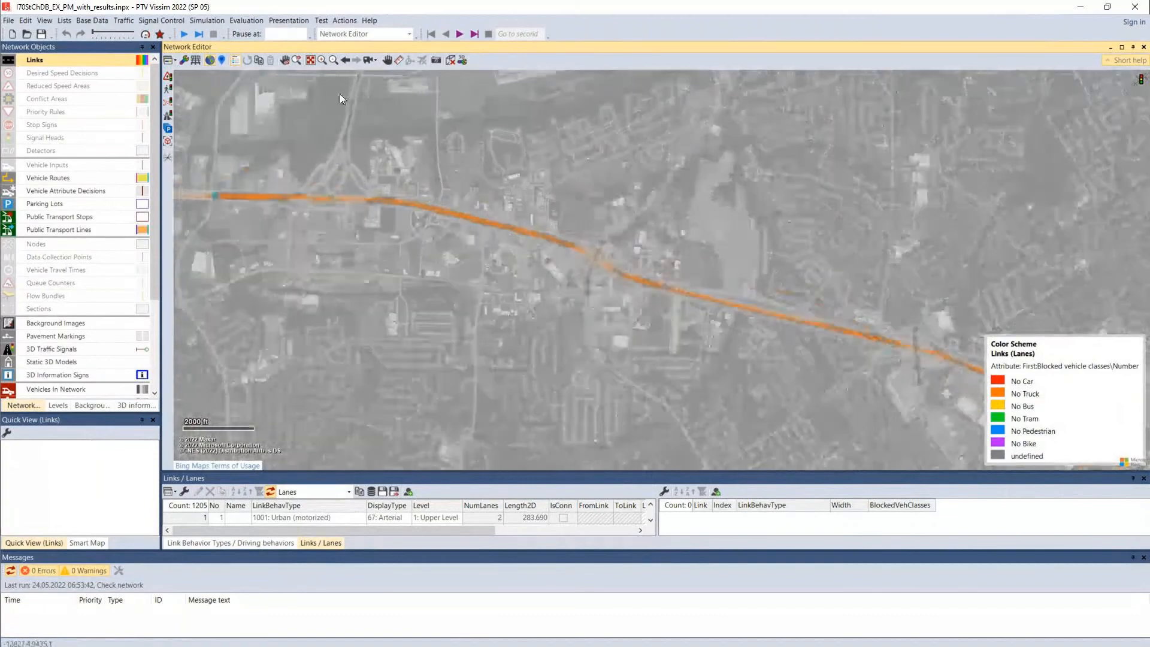
{"action": "left_click", "coordinate": [323, 63]}
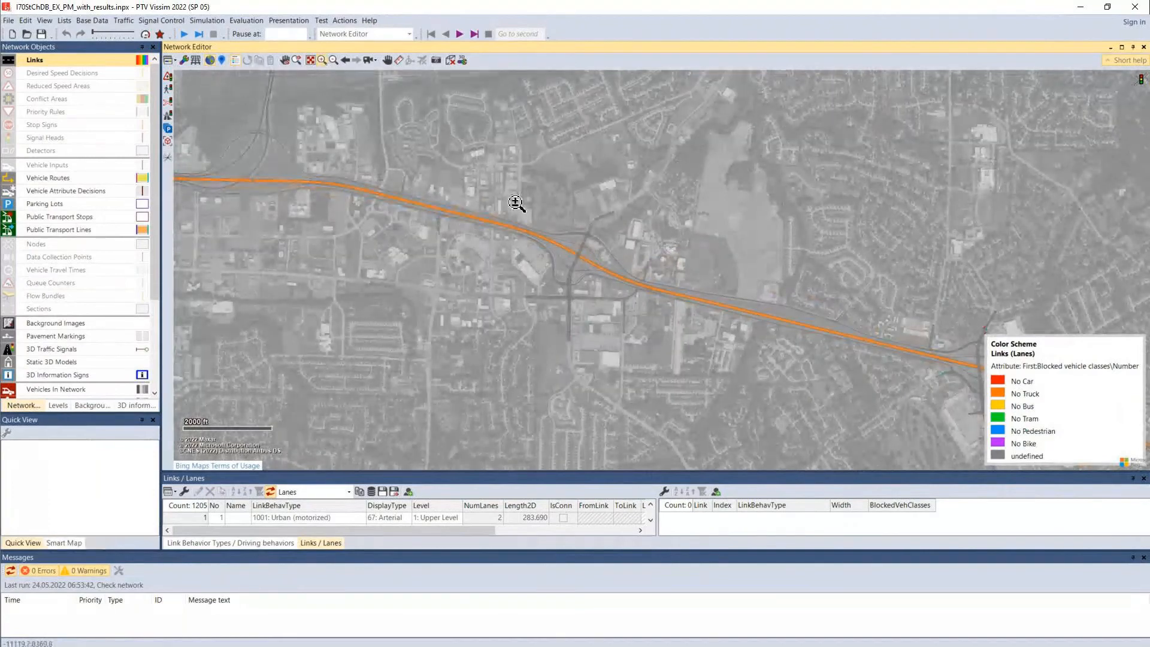
{"action": "left_click_drag", "start_coordinate": [596, 330], "coordinate": [590, 324]}
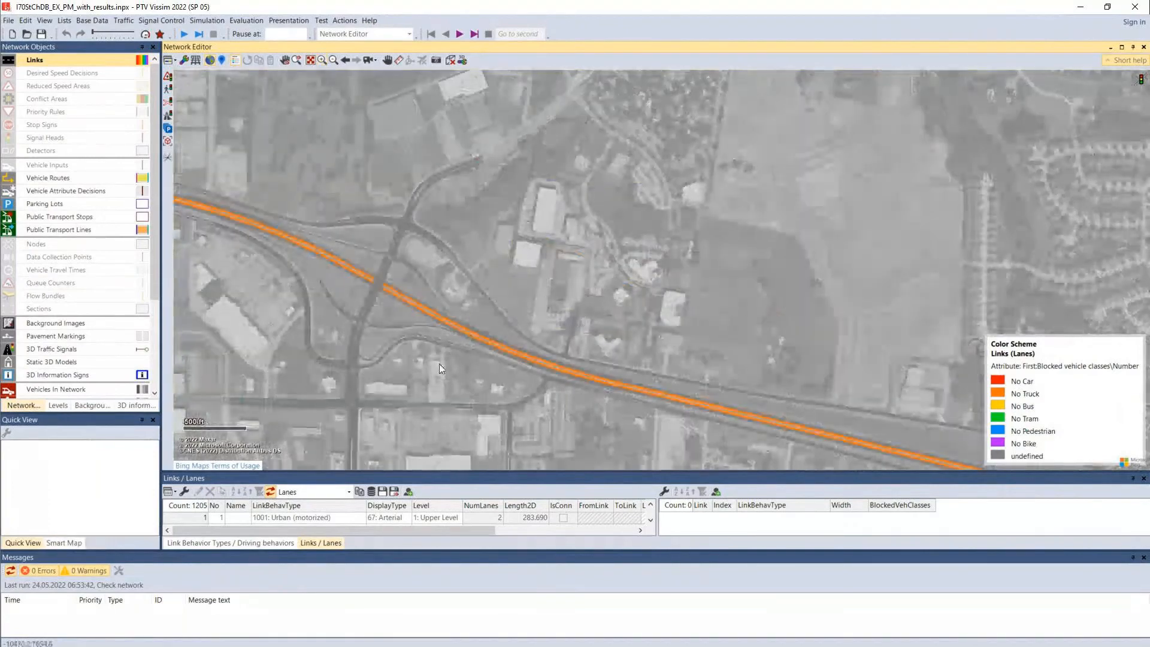
{"action": "left_click_drag", "start_coordinate": [440, 364], "coordinate": [468, 326]}
{"action": "scroll", "coordinate": [587, 367], "scroll_direction": "up", "scroll_amount": 1}
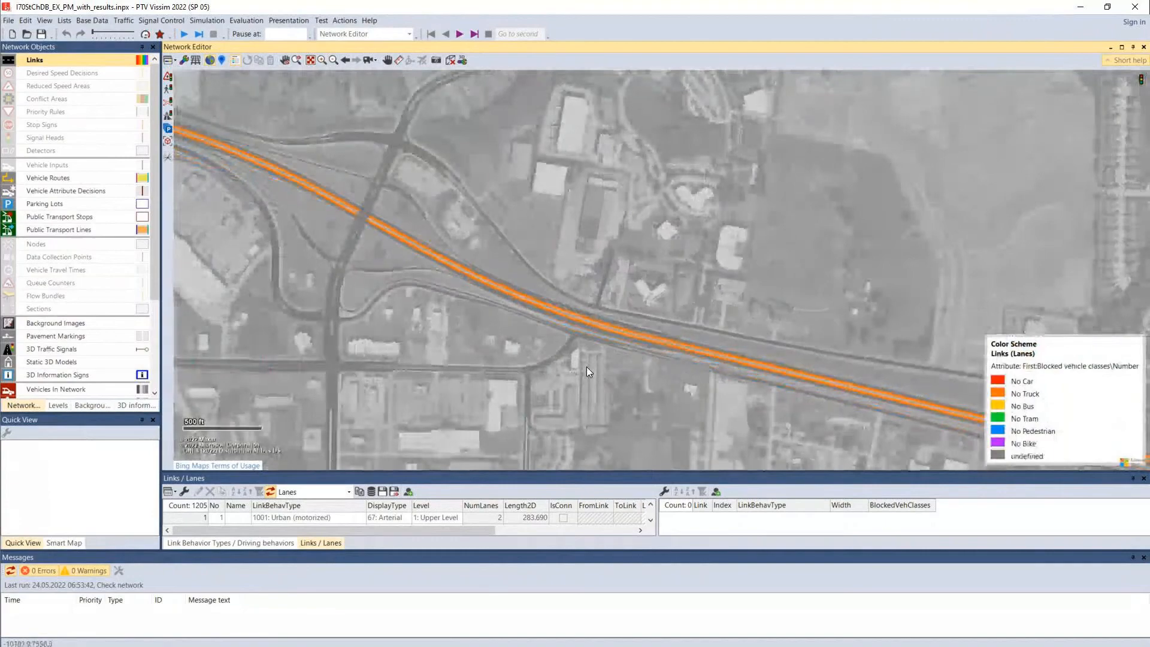
{"action": "scroll", "coordinate": [587, 367], "scroll_direction": "up", "scroll_amount": 1}
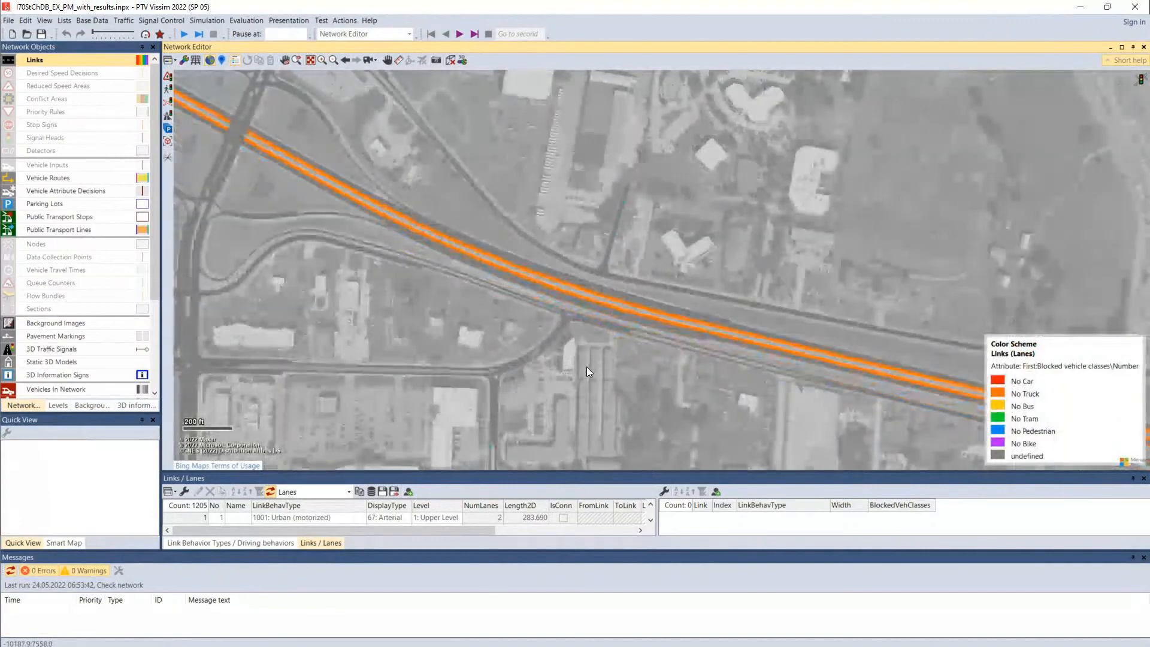
{"action": "scroll", "coordinate": [672, 380], "scroll_direction": "up", "scroll_amount": 1}
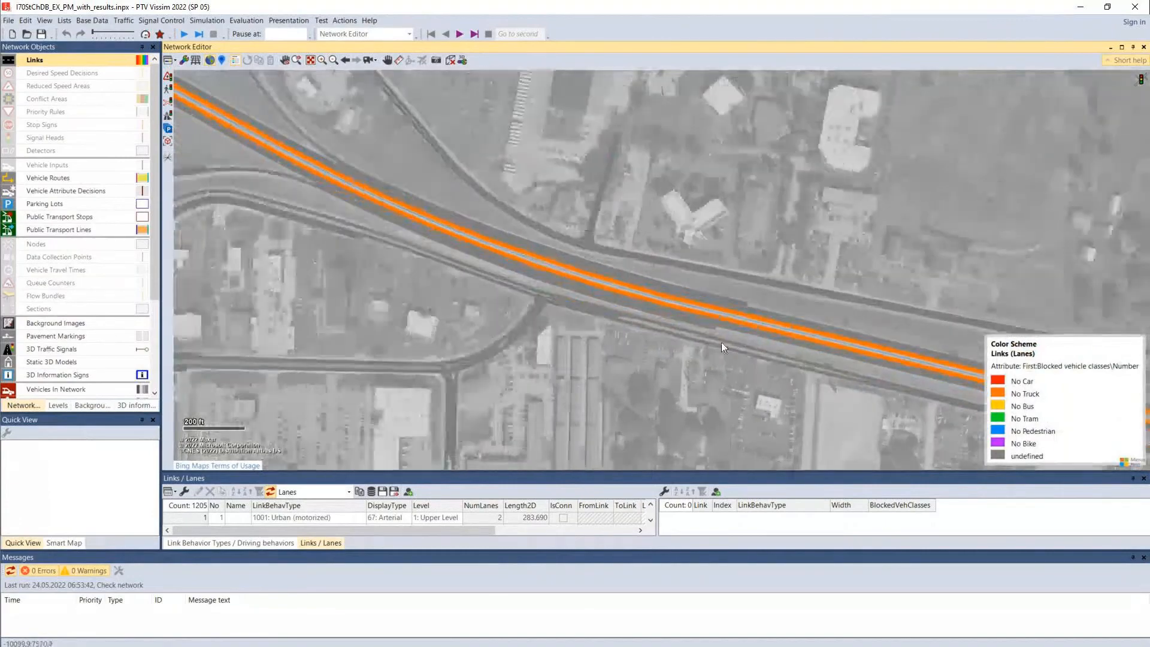
{"action": "scroll", "coordinate": [707, 315], "scroll_direction": "up", "scroll_amount": 1}
{"action": "scroll", "coordinate": [679, 289], "scroll_direction": "up", "scroll_amount": 1}
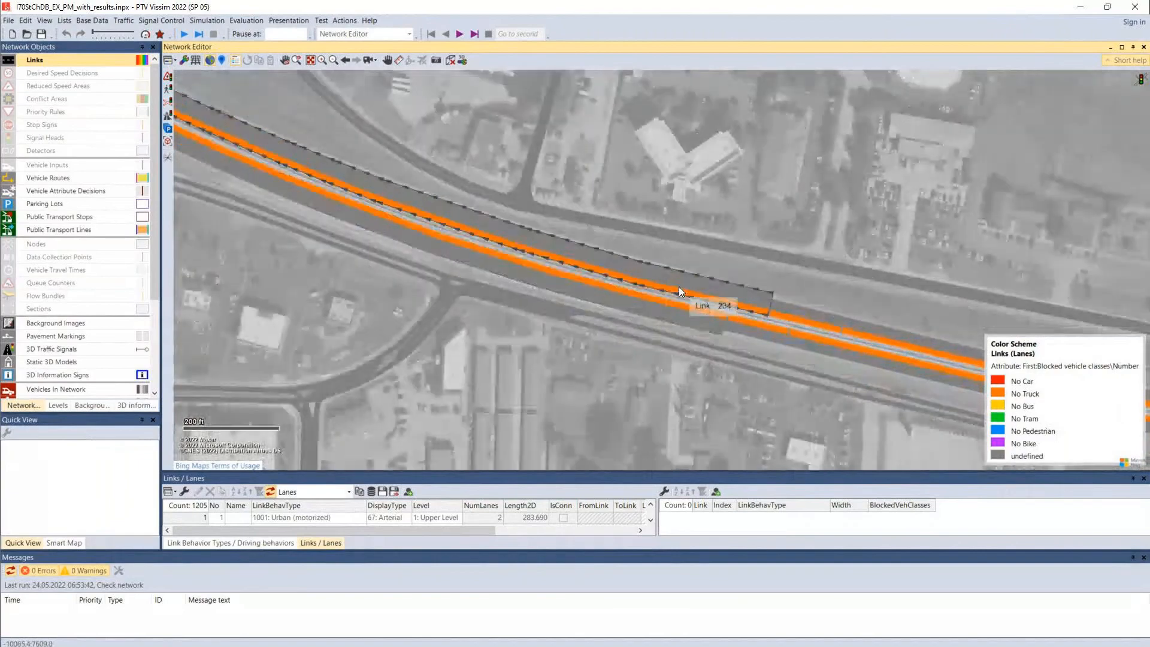
Inspect the blocked vehicle classes of lane 4 in the attributes of link 234, leaving the link unchanged
{"action": "left_click_drag", "start_coordinate": [678, 286], "coordinate": [760, 307]}
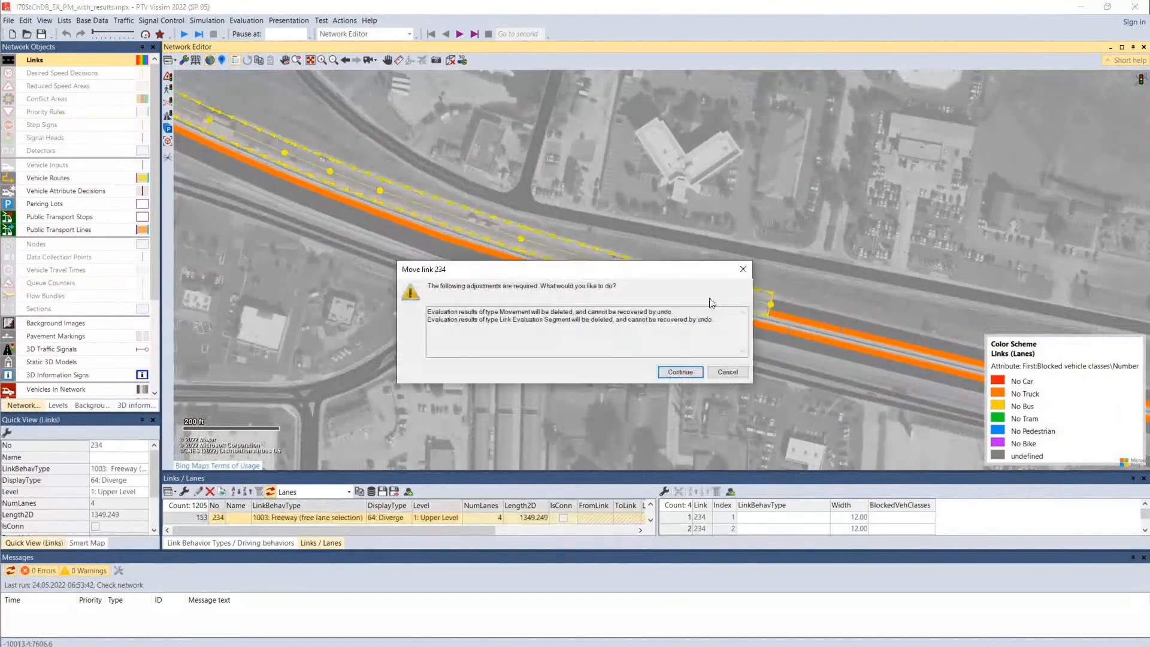
{"action": "left_click", "coordinate": [732, 372]}
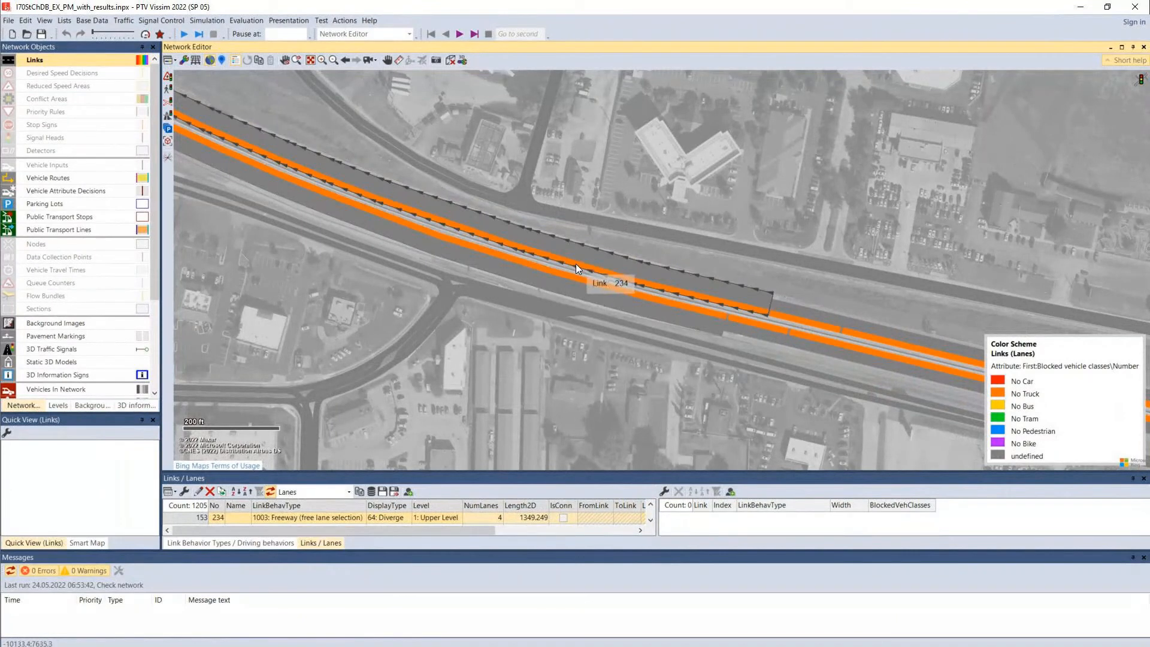
{"action": "left_click", "coordinate": [700, 465]}
{"action": "left_click", "coordinate": [685, 290]}
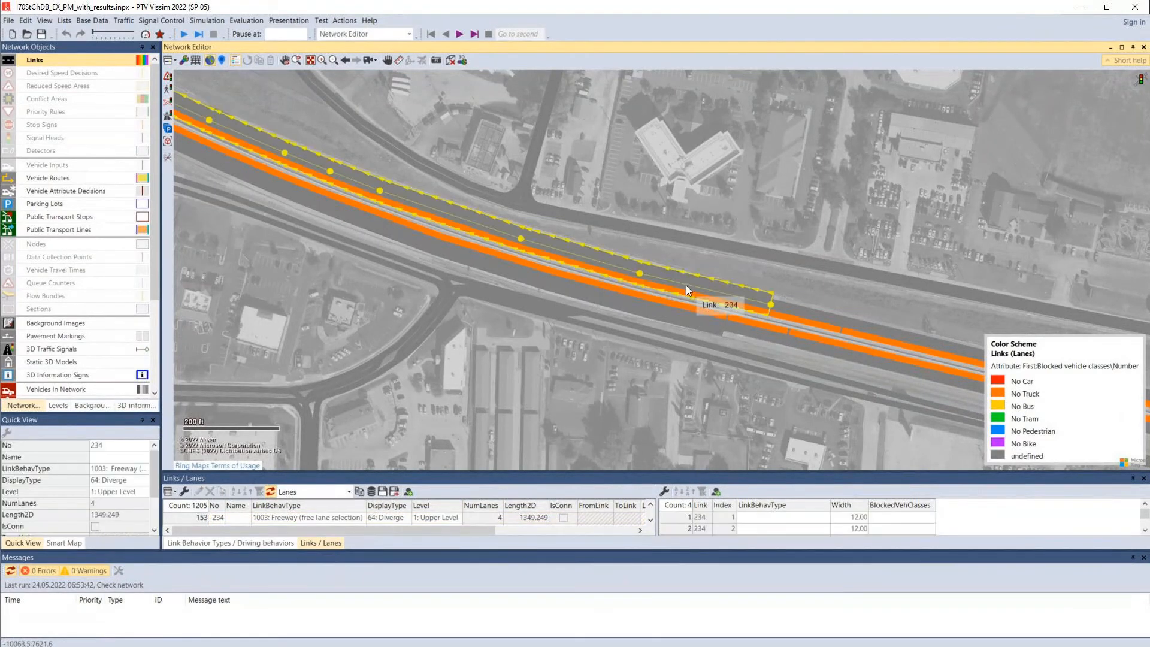
{"action": "double_click", "coordinate": [686, 286]}
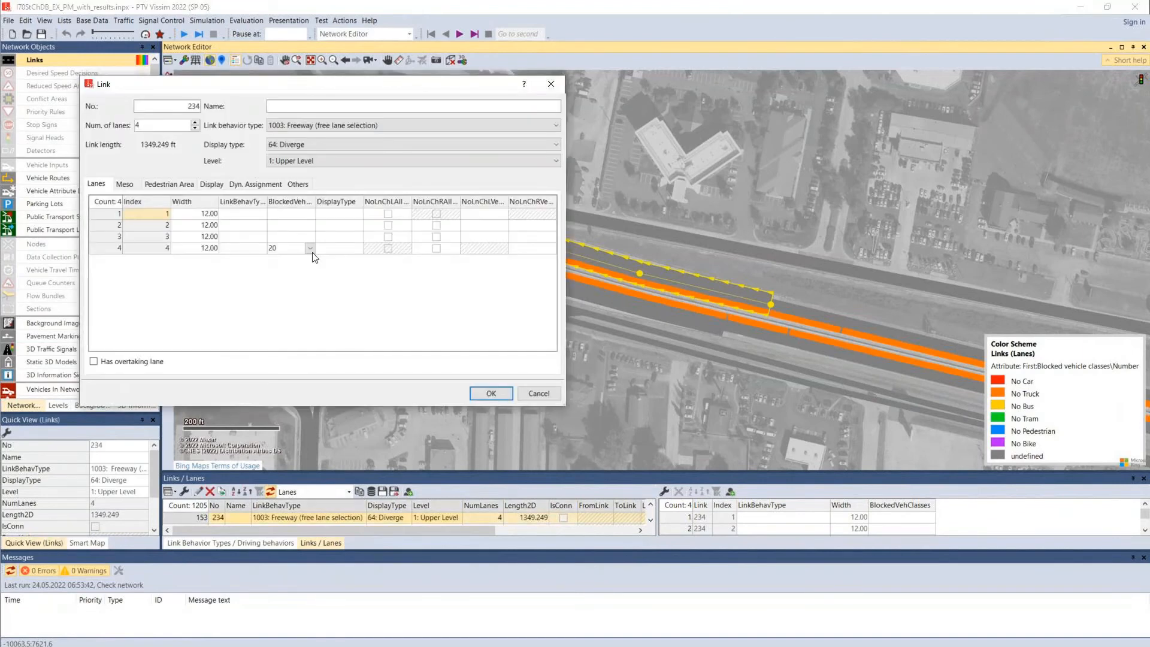
{"action": "left_click_drag", "start_coordinate": [315, 202], "coordinate": [350, 202]}
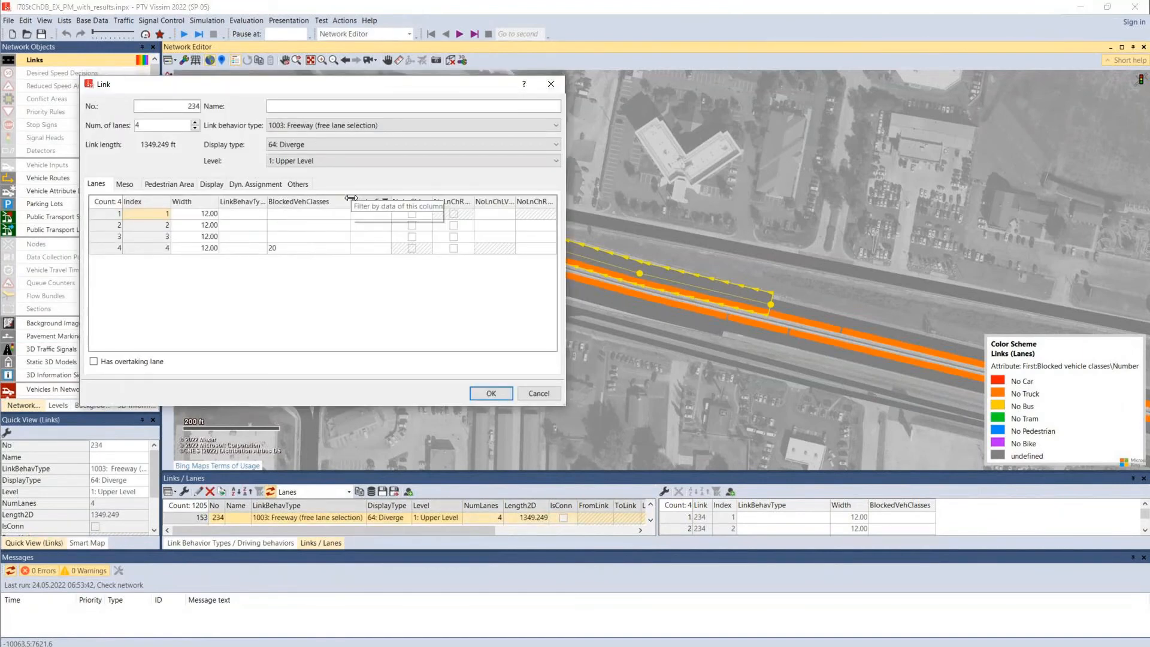
{"action": "left_click", "coordinate": [347, 248]}
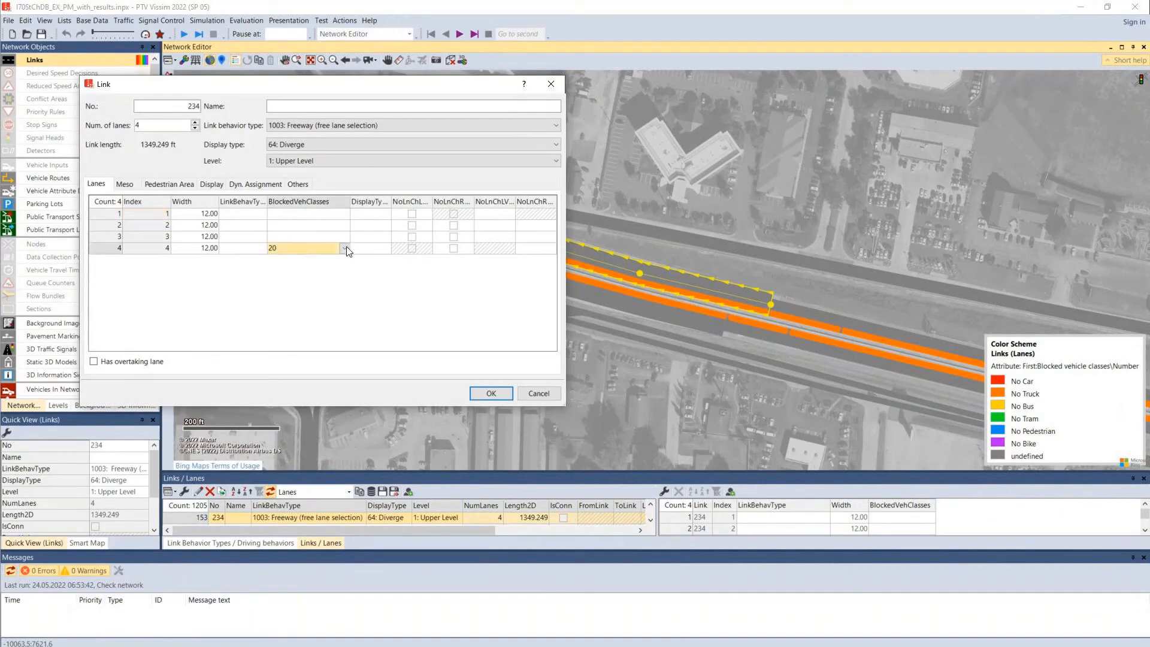
{"action": "left_click", "coordinate": [350, 249]}
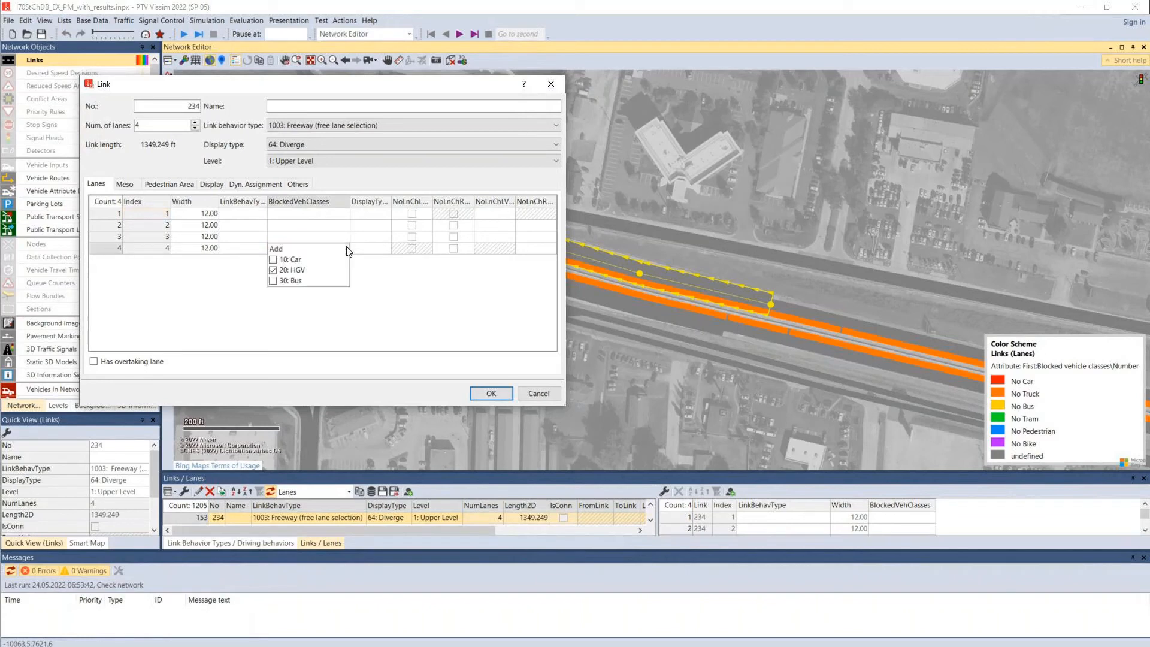
{"action": "left_click", "coordinate": [544, 398]}
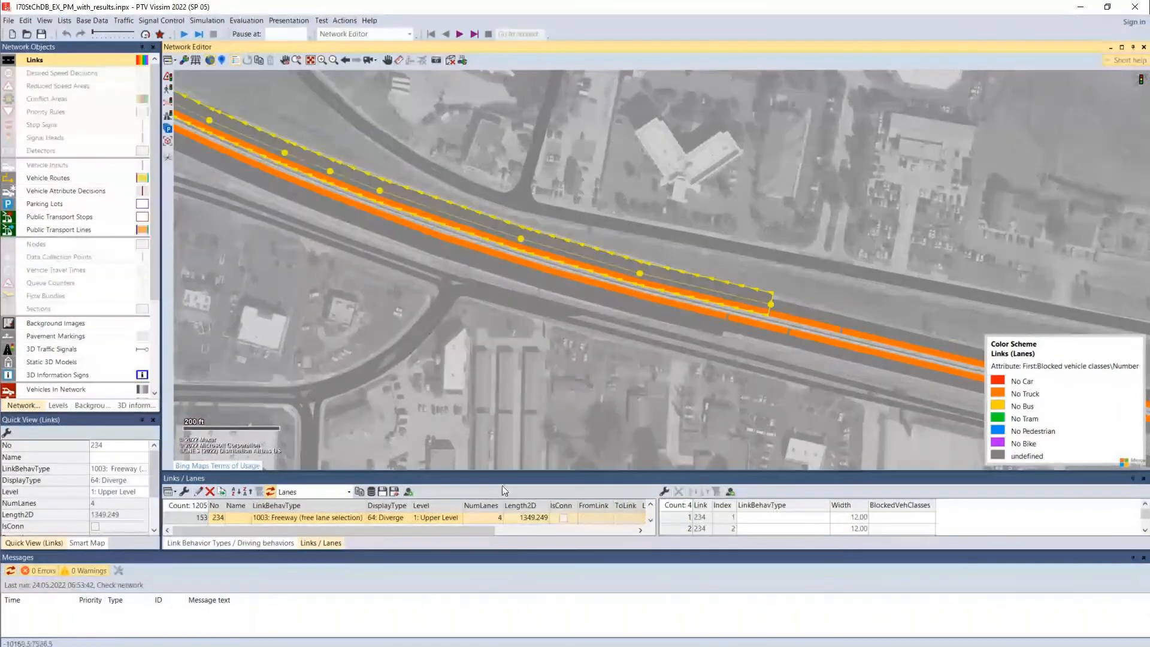
Enlarge the Links list, select all links, and filter their lanes for BlockedVehClasses Equal to 20: HGV
{"action": "left_click_drag", "start_coordinate": [412, 477], "coordinate": [360, 340]}
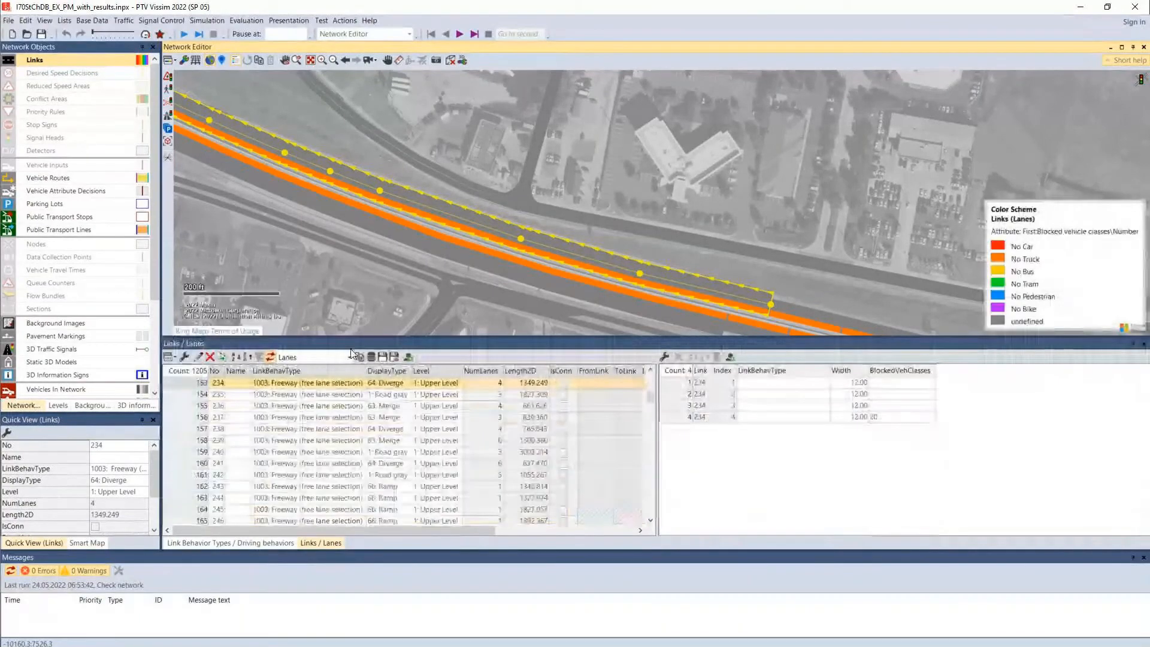
{"action": "left_click", "coordinate": [188, 373]}
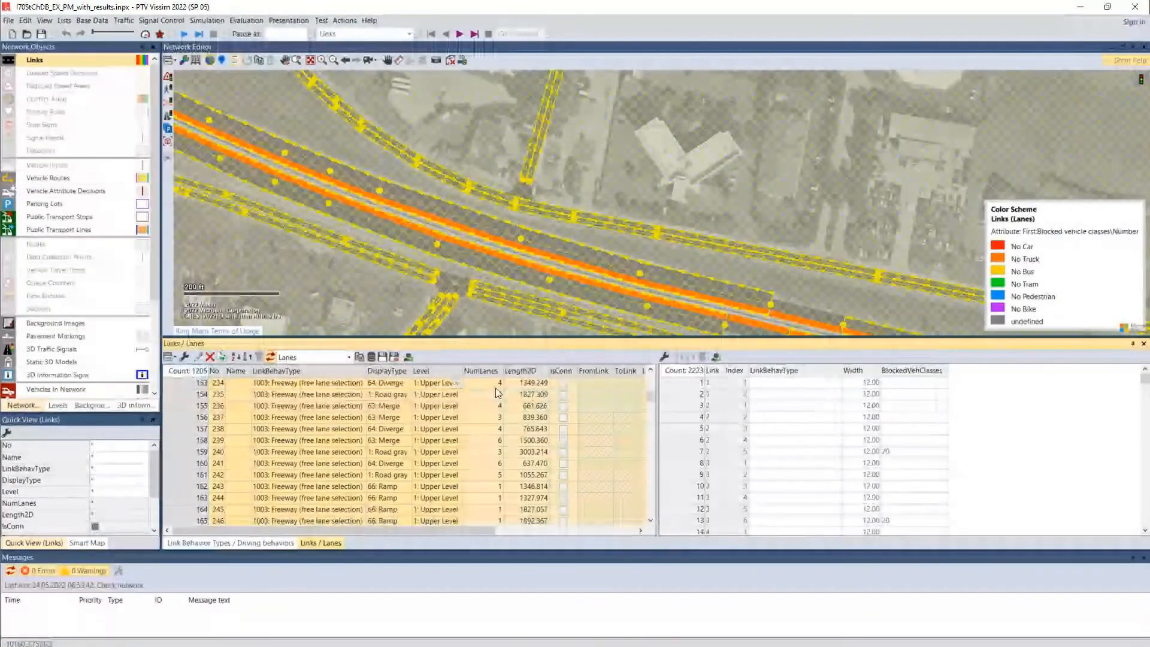
{"action": "left_click", "coordinate": [943, 371]}
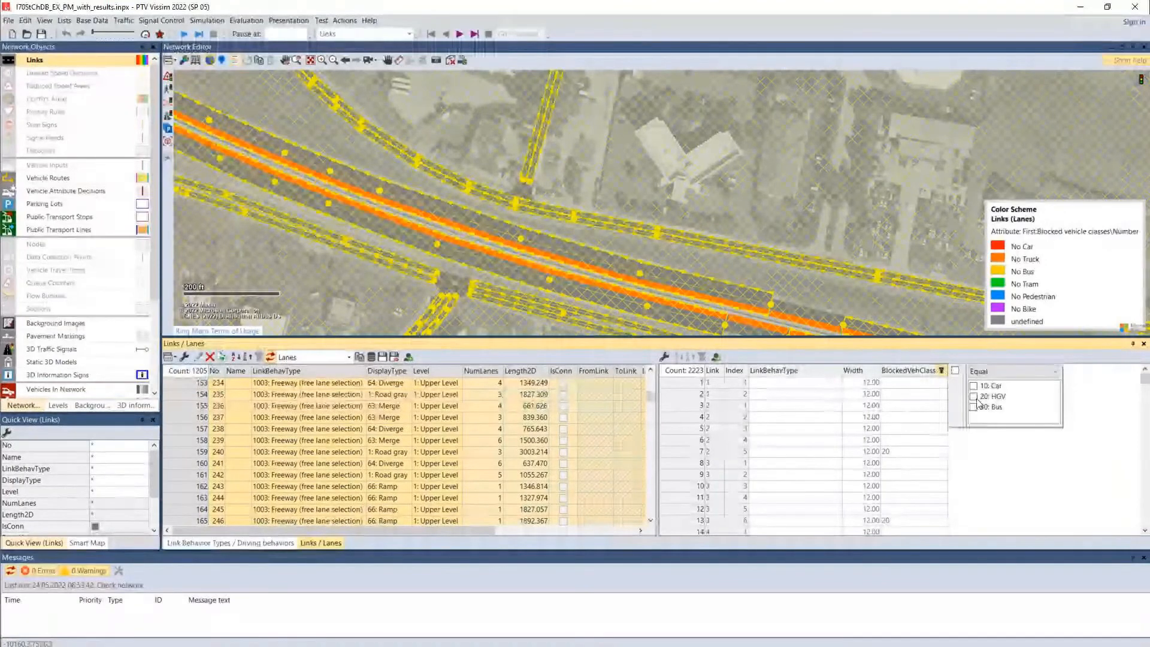
{"action": "left_click", "coordinate": [976, 398]}
{"action": "left_click", "coordinate": [956, 371]}
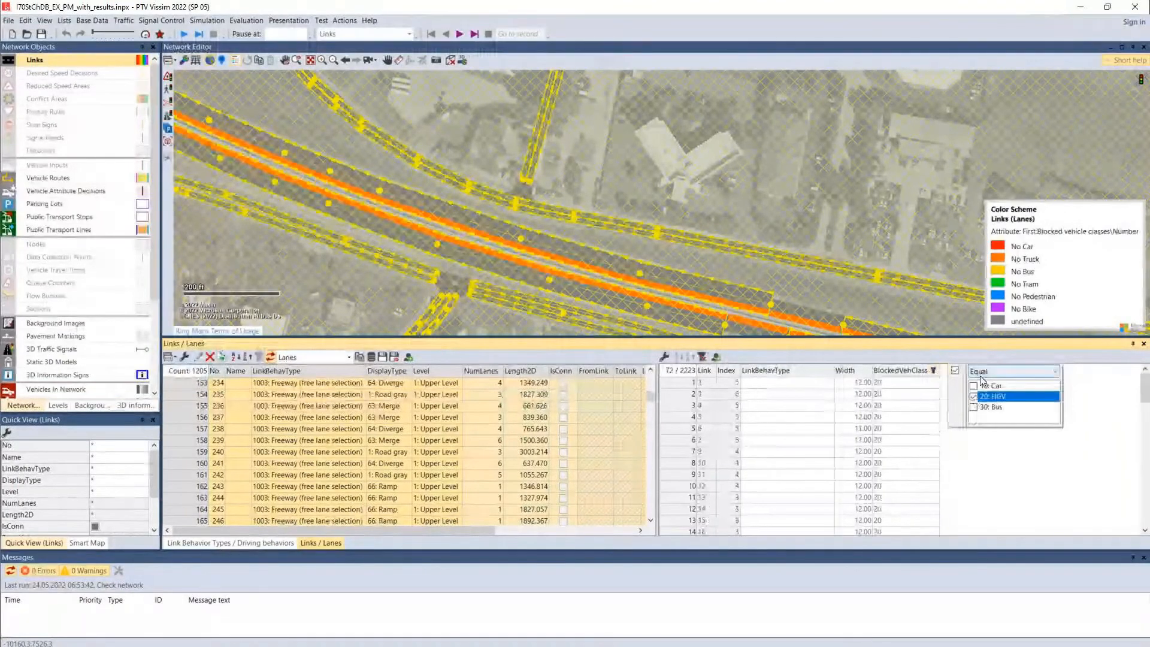
Change the lanes' BlockedVehClasses filter to Contains with 10: Car, 20: HGV and 30: Bus, and select all filtered lanes
{"action": "left_click", "coordinate": [981, 372]}
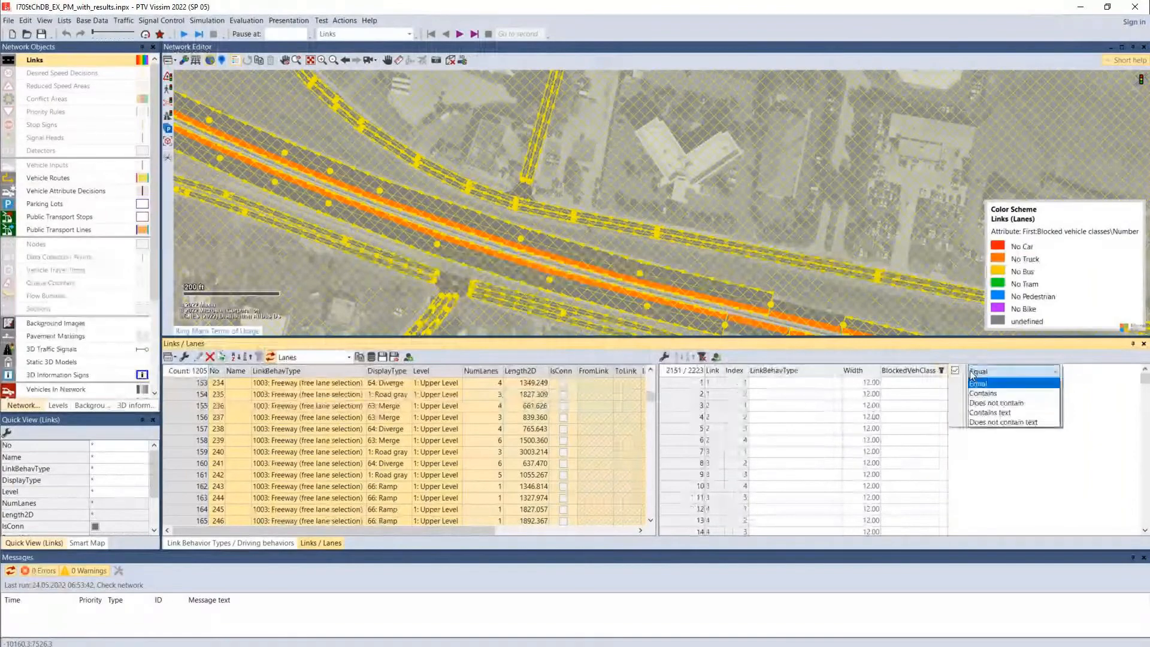
{"action": "left_click", "coordinate": [981, 394]}
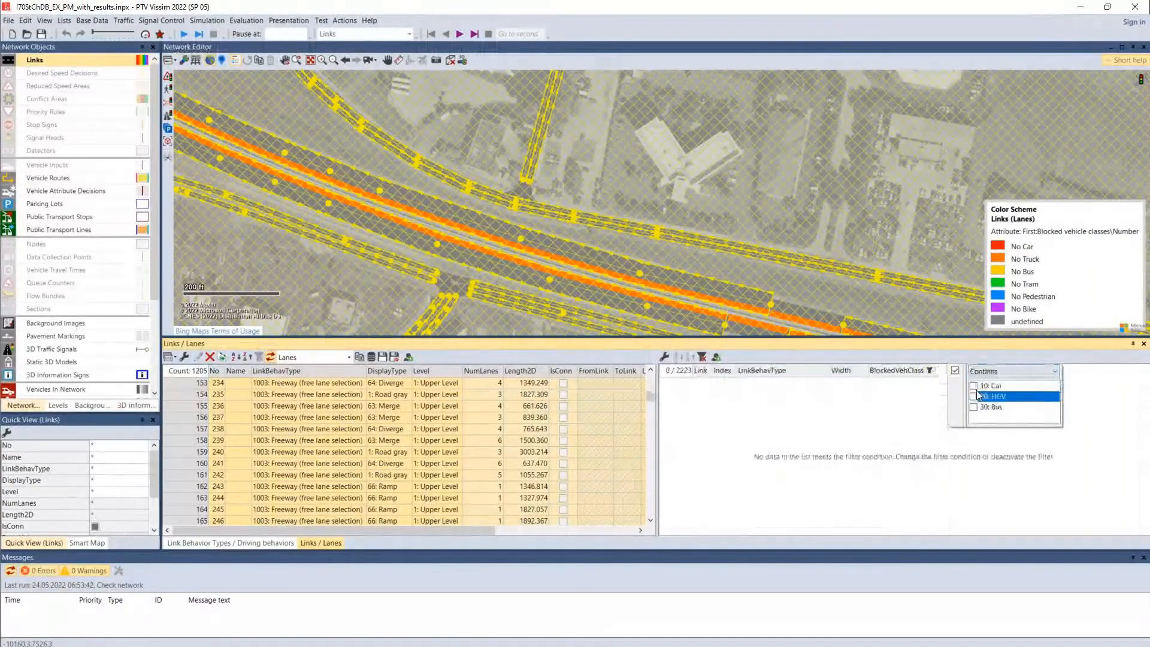
{"action": "left_click", "coordinate": [974, 397]}
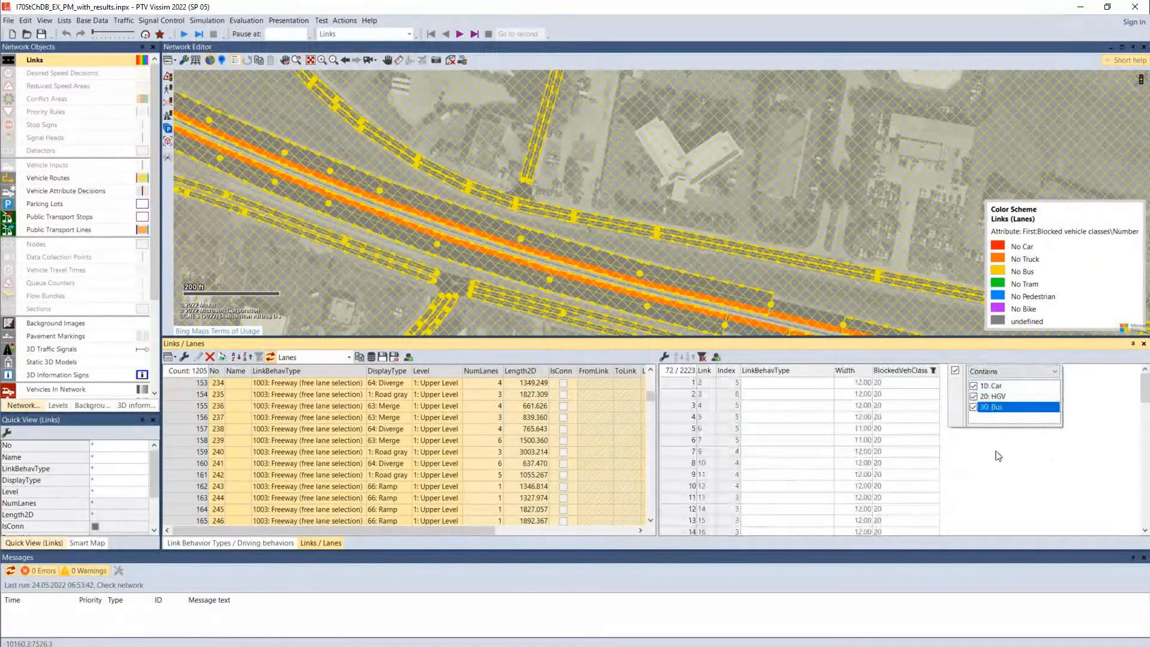
{"action": "left_click", "coordinate": [975, 462]}
{"action": "mouse_move", "coordinate": [1142, 390]}
{"action": "left_mouse_down"}
{"action": "mouse_move", "coordinate": [1143, 534]}
{"action": "mouse_move", "coordinate": [1142, 405]}
{"action": "left_mouse_up"}
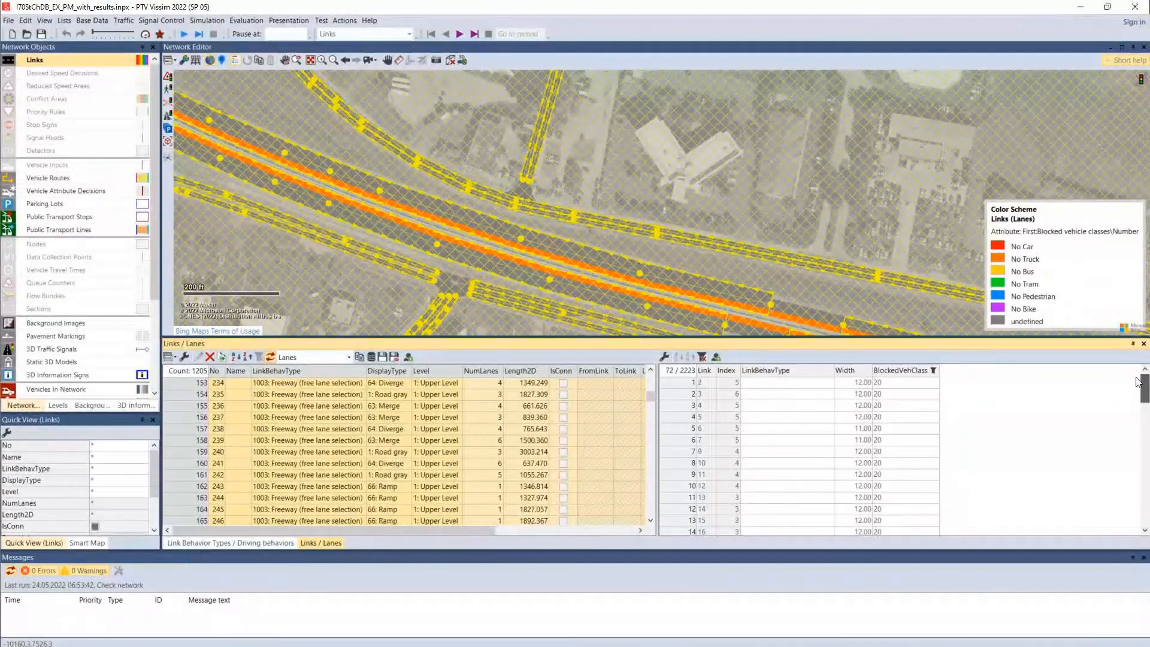
{"action": "left_click", "coordinate": [671, 372]}
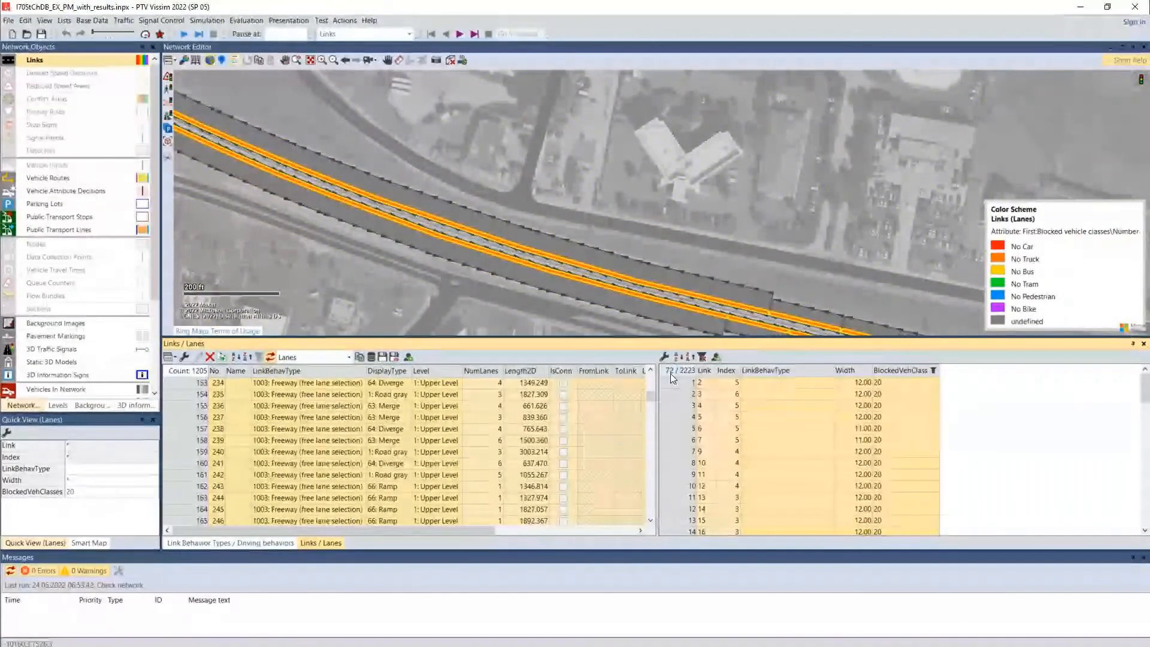
Look over the selected truck-restricted lanes across the entire I-70 network, then clear the selection
{"action": "left_click_drag", "start_coordinate": [717, 191], "coordinate": [530, 68]}
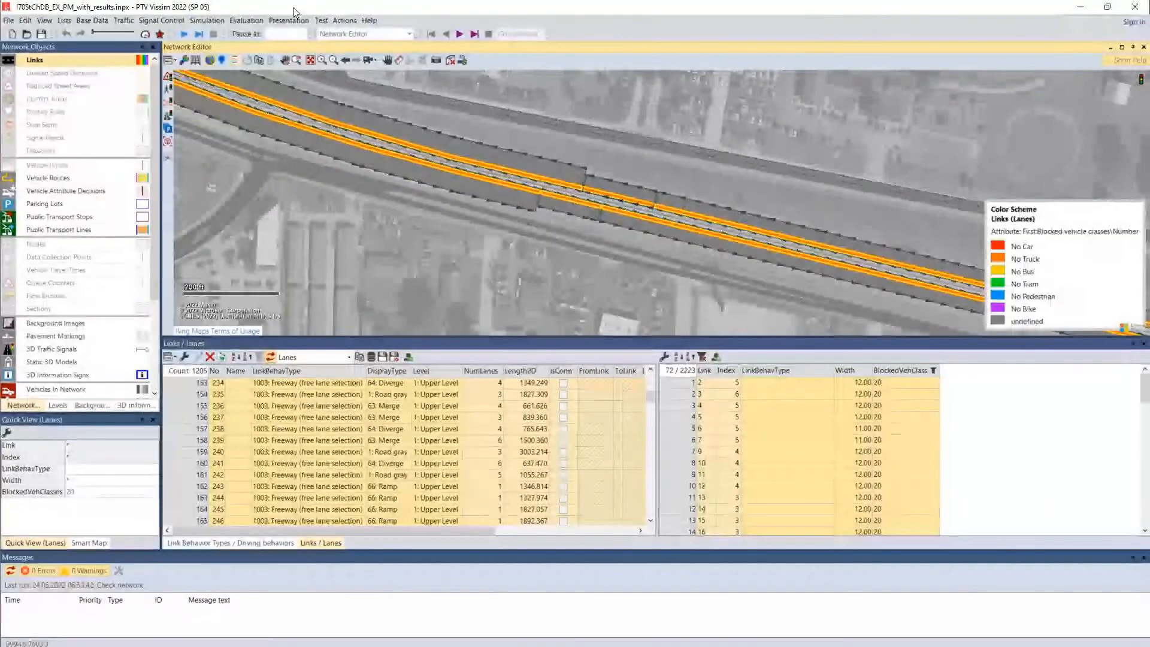
{"action": "left_click", "coordinate": [311, 61]}
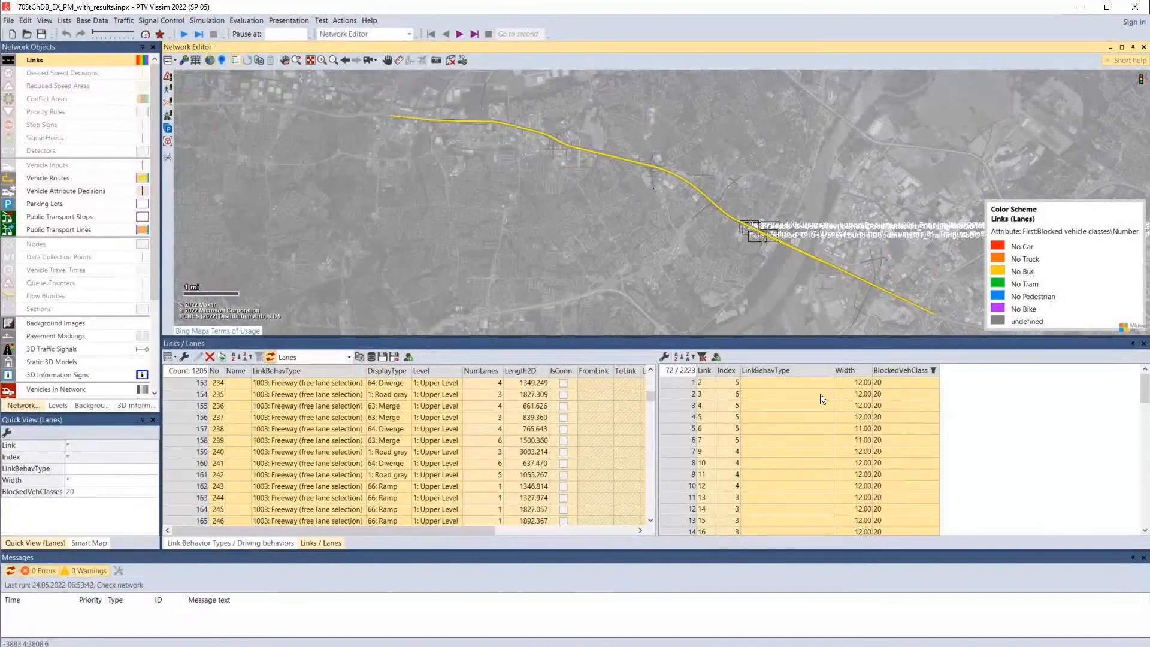
{"action": "left_click", "coordinate": [628, 275]}
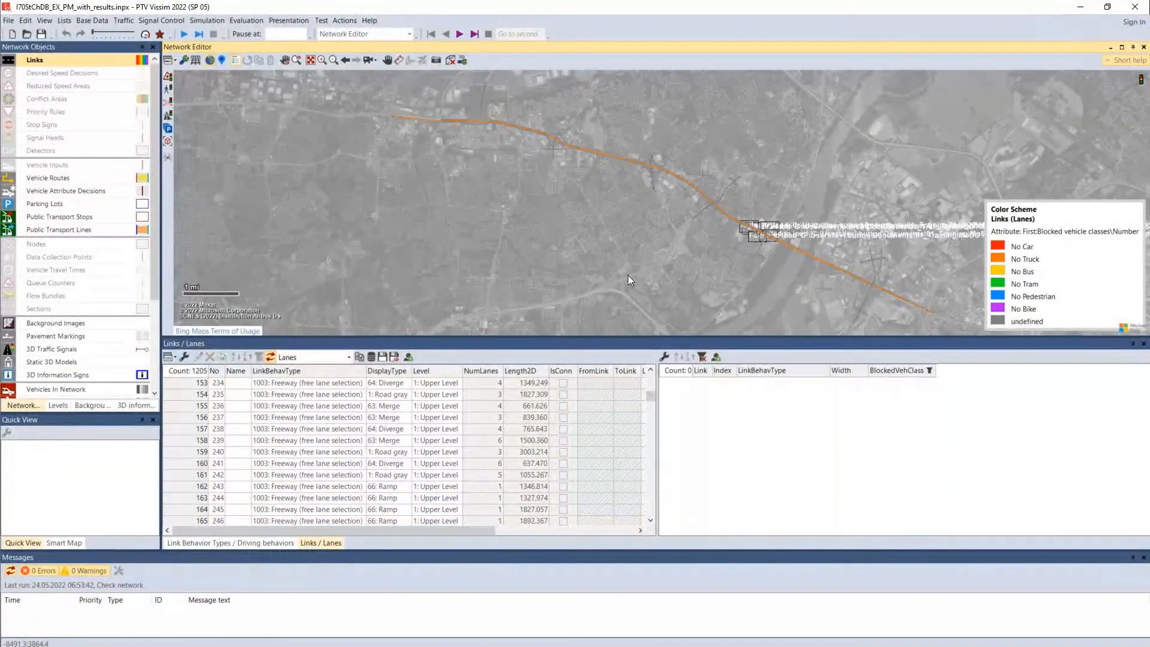
Remove the BlockedVehClasses filter from the lanes and list all lanes of link 234
{"action": "left_click", "coordinate": [929, 371]}
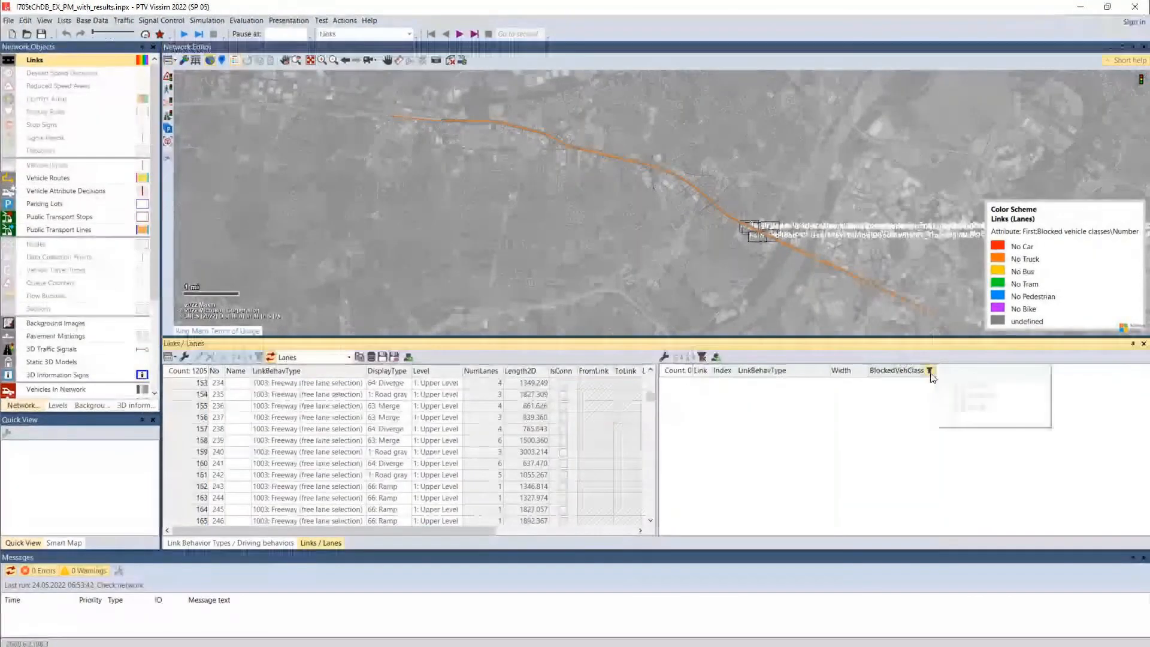
{"action": "left_click", "coordinate": [836, 322]}
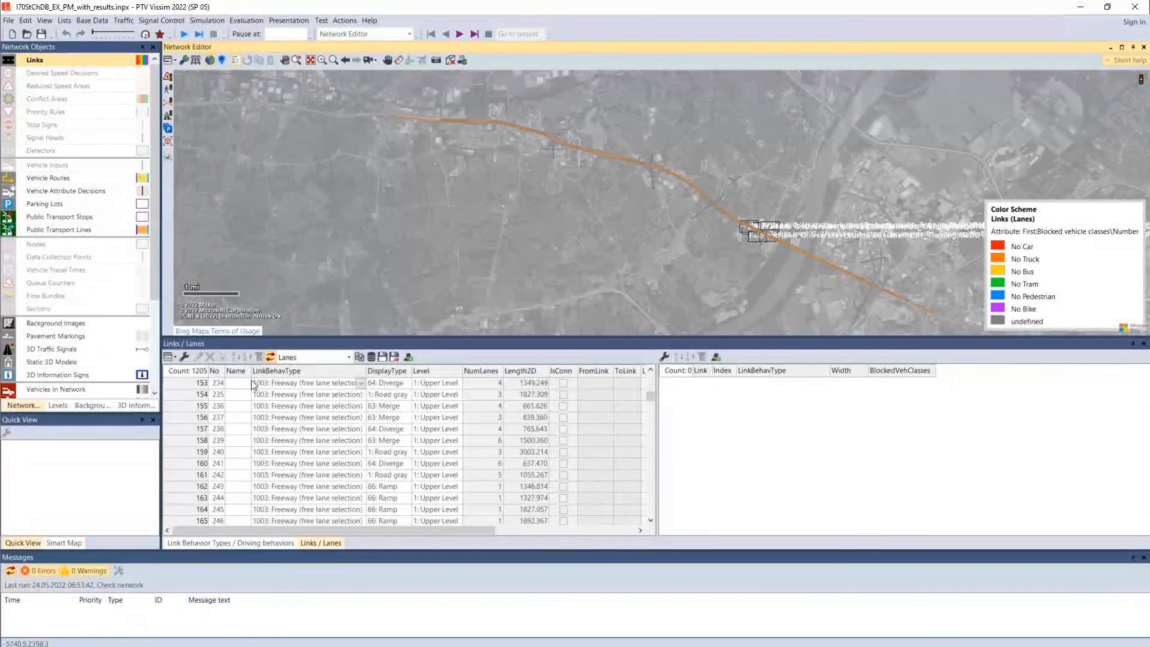
{"action": "left_click", "coordinate": [199, 383]}
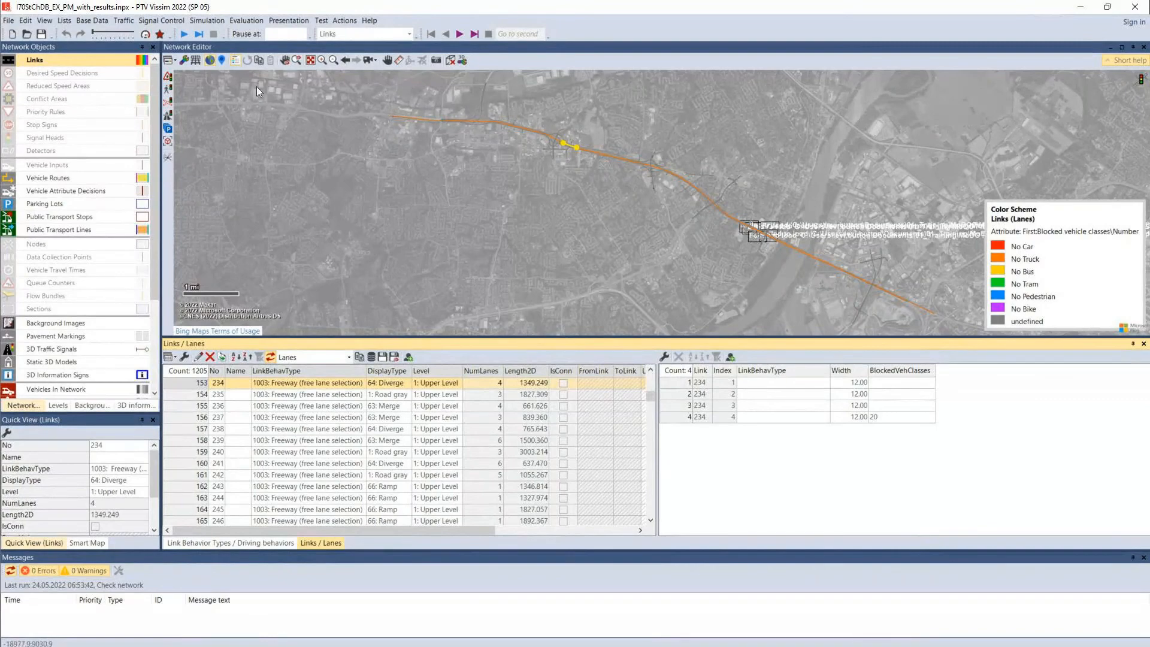
Apply the 12-Check Special Lane Characteristics layout to the network view
{"action": "left_click", "coordinate": [173, 65]}
{"action": "left_click", "coordinate": [173, 61]}
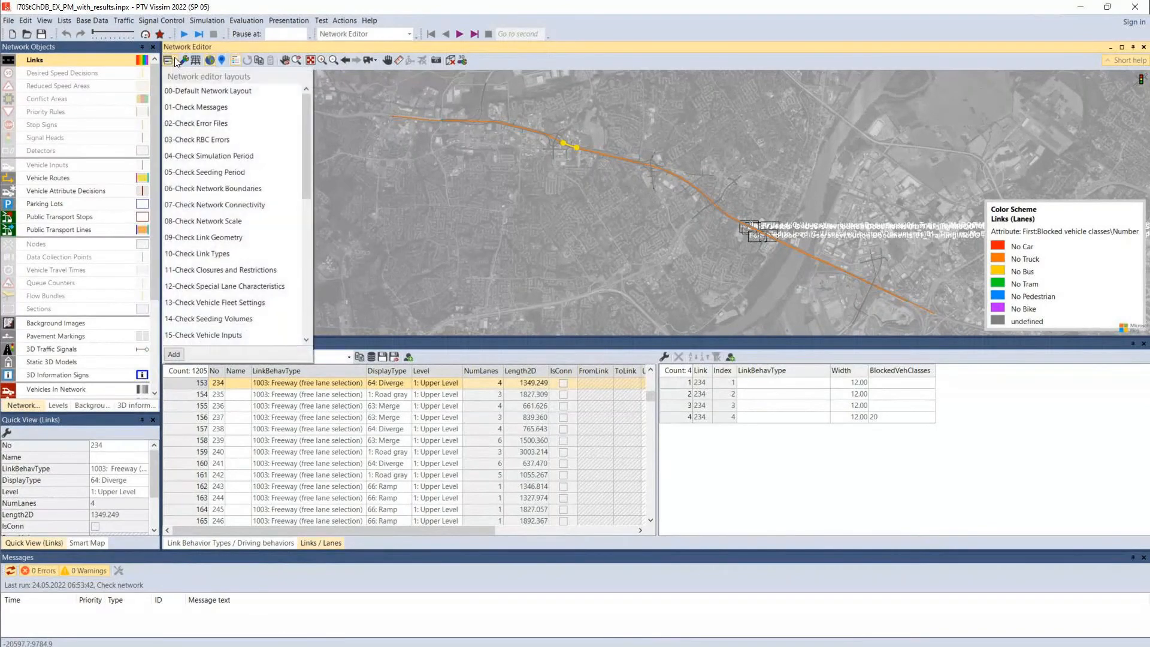
{"action": "left_click", "coordinate": [213, 287]}
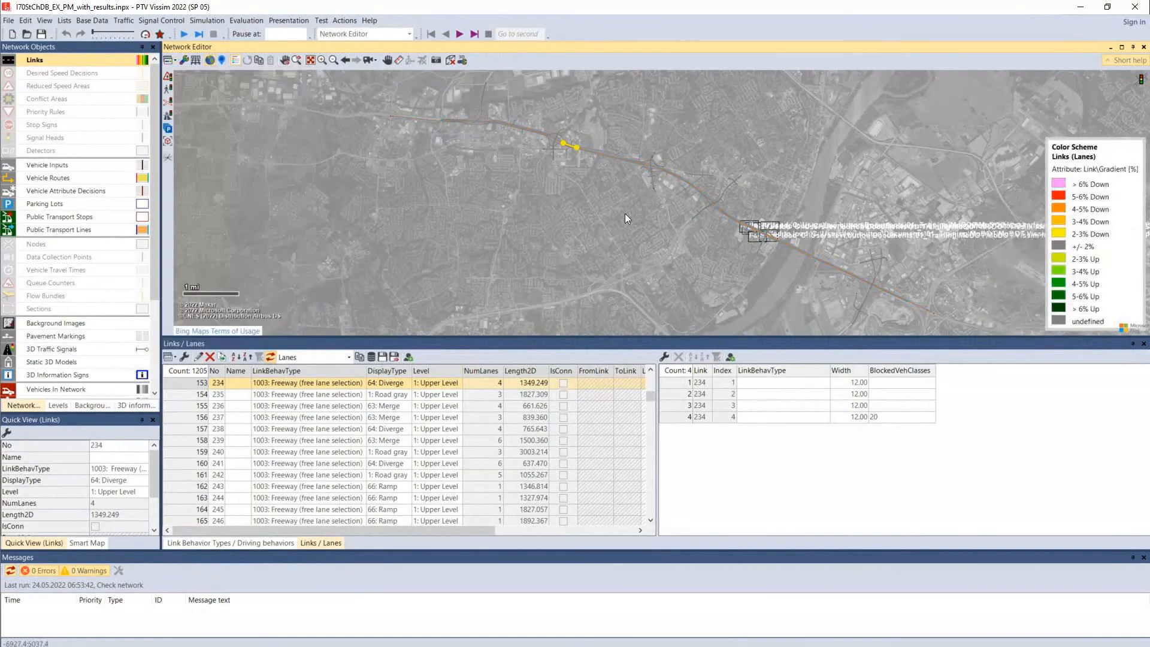
Deselect link 234 and examine the I-70 corridor in an enlarged network view for links coloured by gradient
{"action": "left_click_drag", "start_coordinate": [543, 200], "coordinate": [462, 215]}
{"action": "left_click", "coordinate": [477, 221]}
{"action": "scroll", "coordinate": [487, 178], "scroll_direction": "up", "scroll_amount": 1}
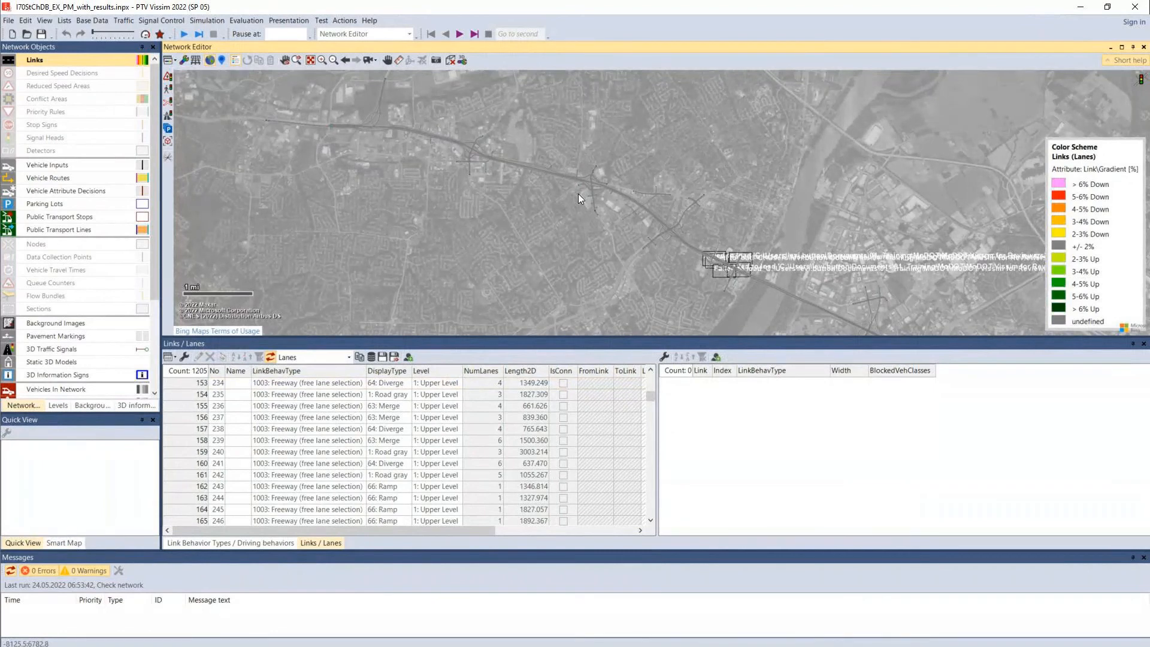
{"action": "left_click_drag", "start_coordinate": [549, 193], "coordinate": [620, 211]}
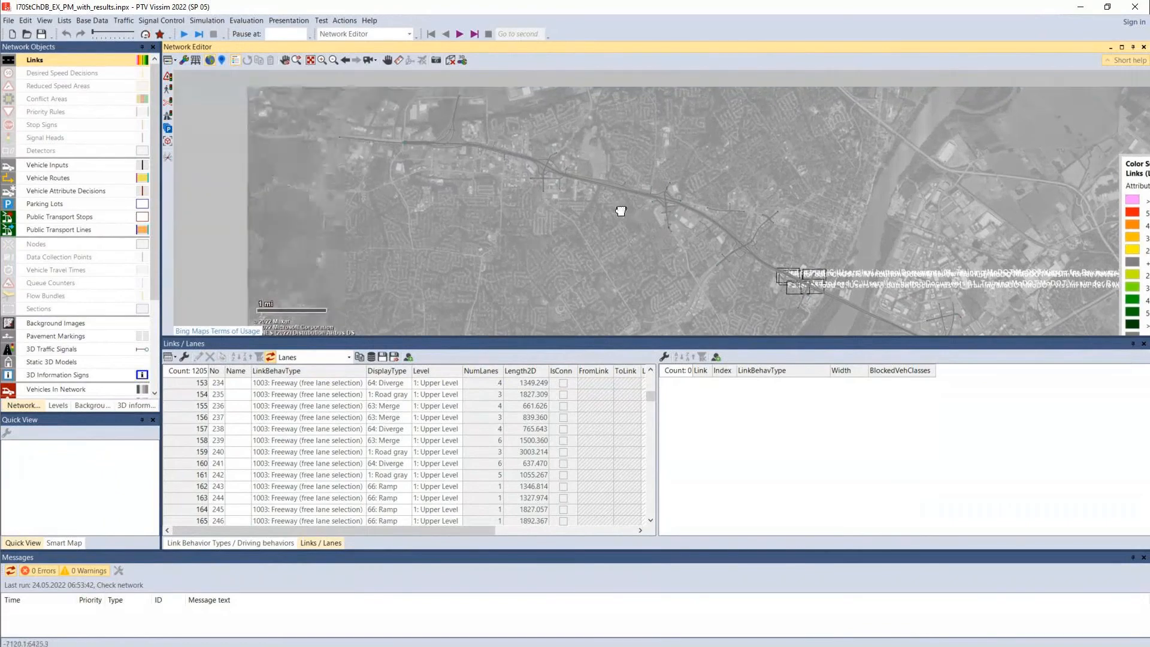
{"action": "left_click_drag", "start_coordinate": [728, 338], "coordinate": [746, 399]}
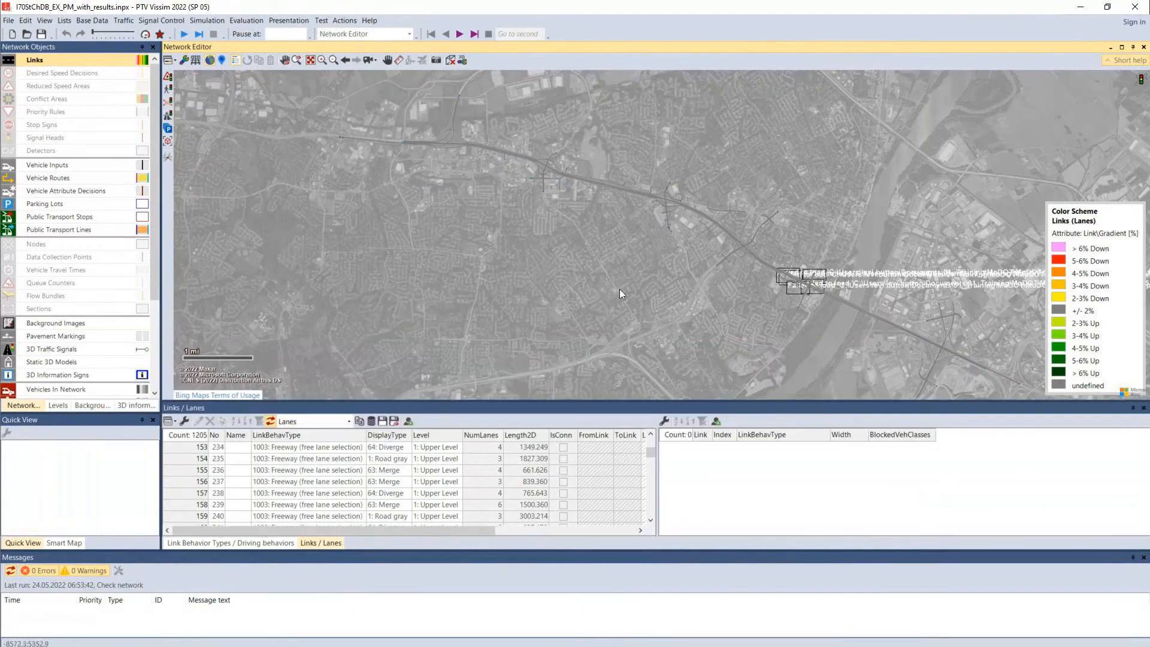
{"action": "left_click_drag", "start_coordinate": [361, 197], "coordinate": [516, 279]}
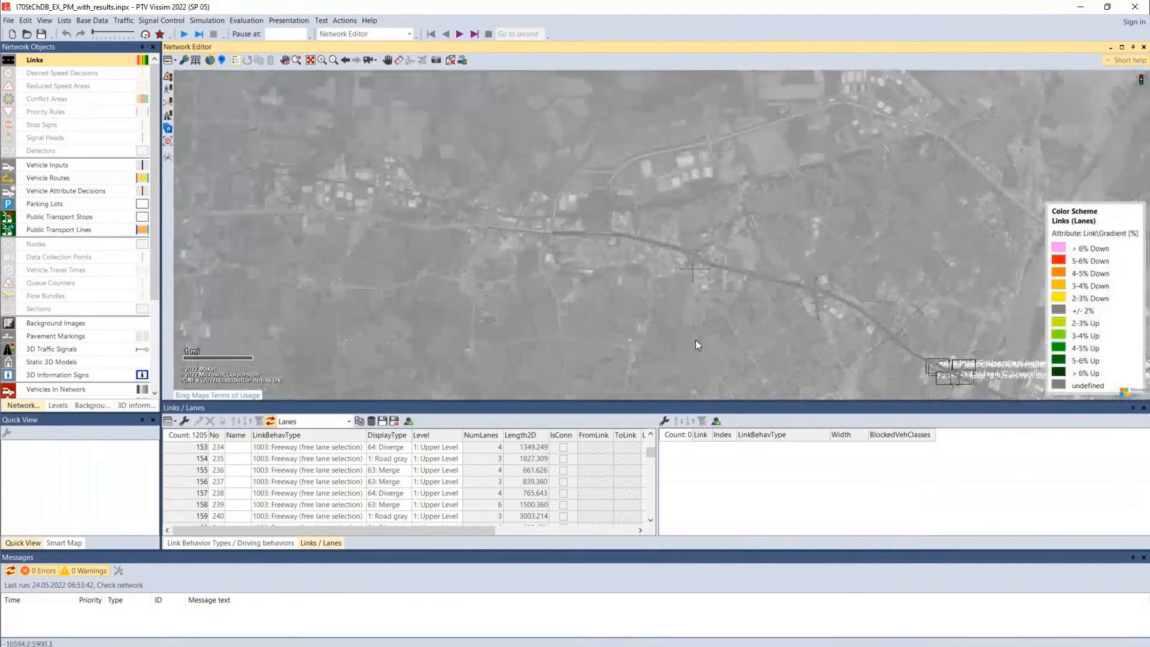
{"action": "left_click_drag", "start_coordinate": [676, 328], "coordinate": [461, 213]}
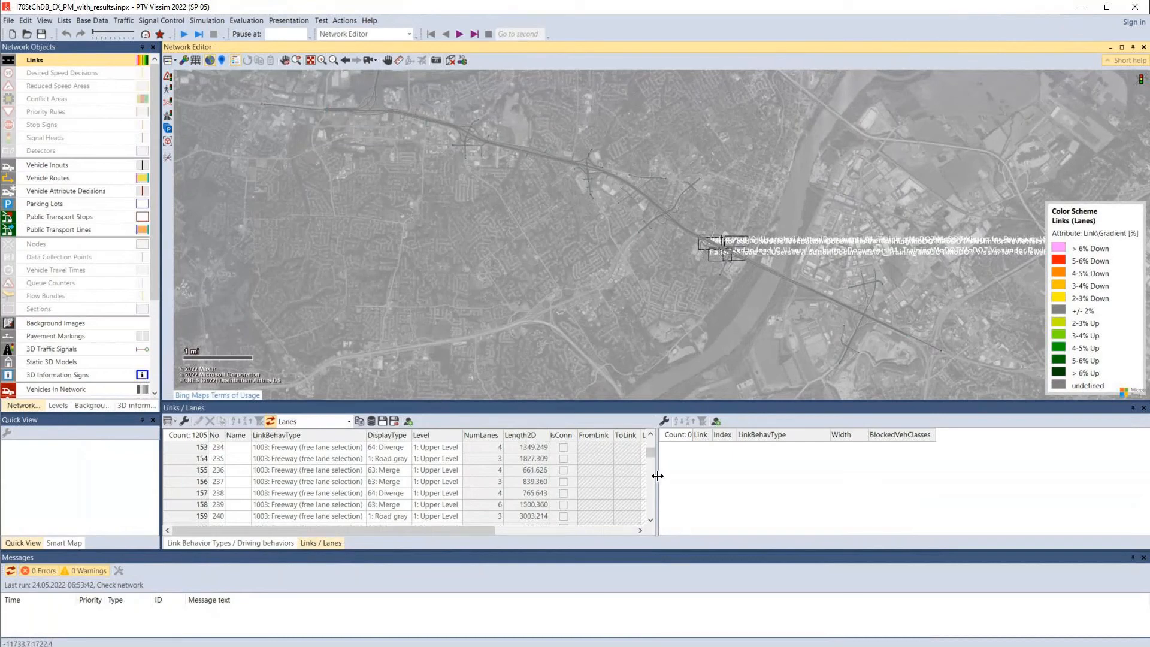
Widen and heighten the Links list to show more of its columns and rows
{"action": "left_click_drag", "start_coordinate": [658, 477], "coordinate": [879, 476]}
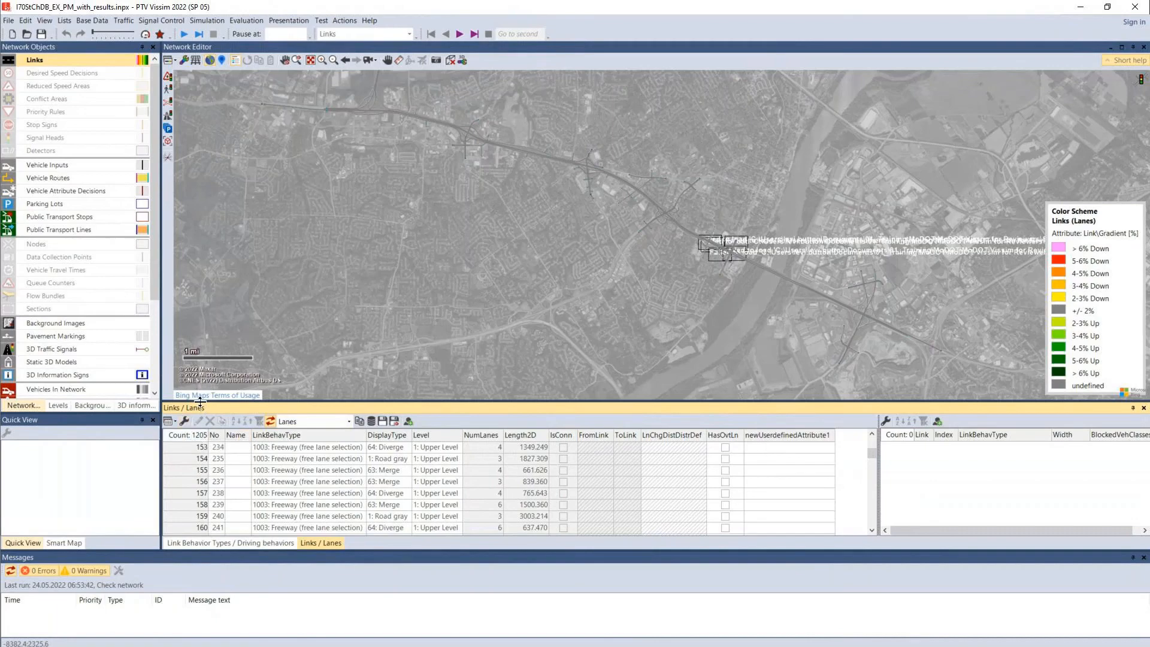
{"action": "left_click_drag", "start_coordinate": [200, 401], "coordinate": [207, 322]}
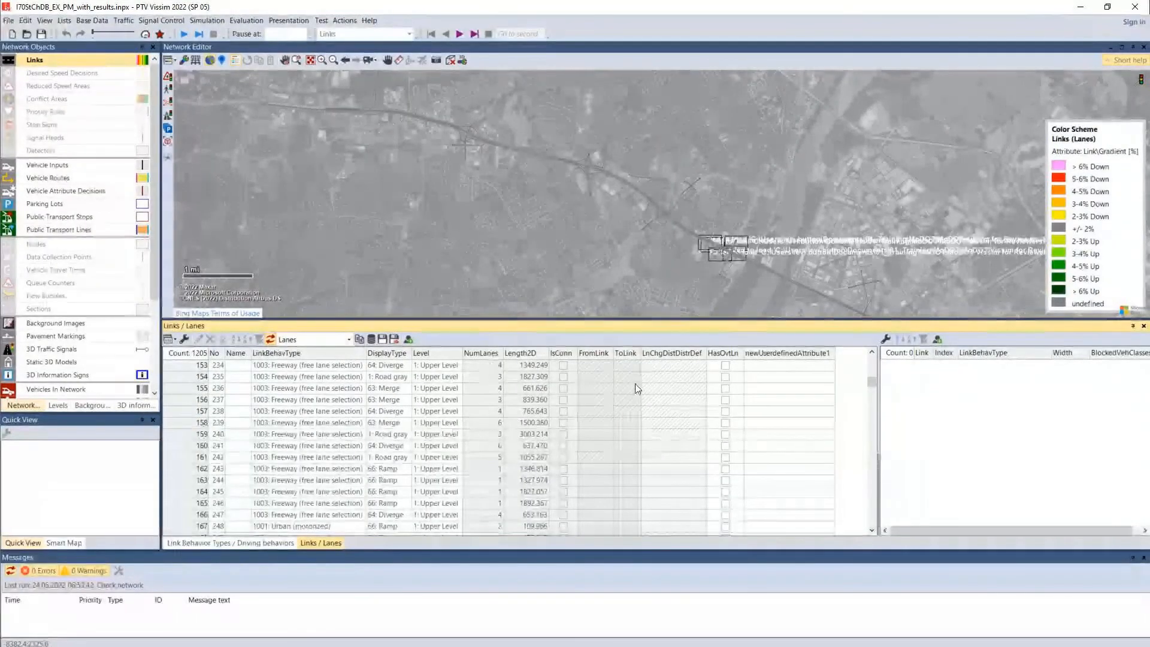
{"action": "left_click", "coordinate": [184, 340]}
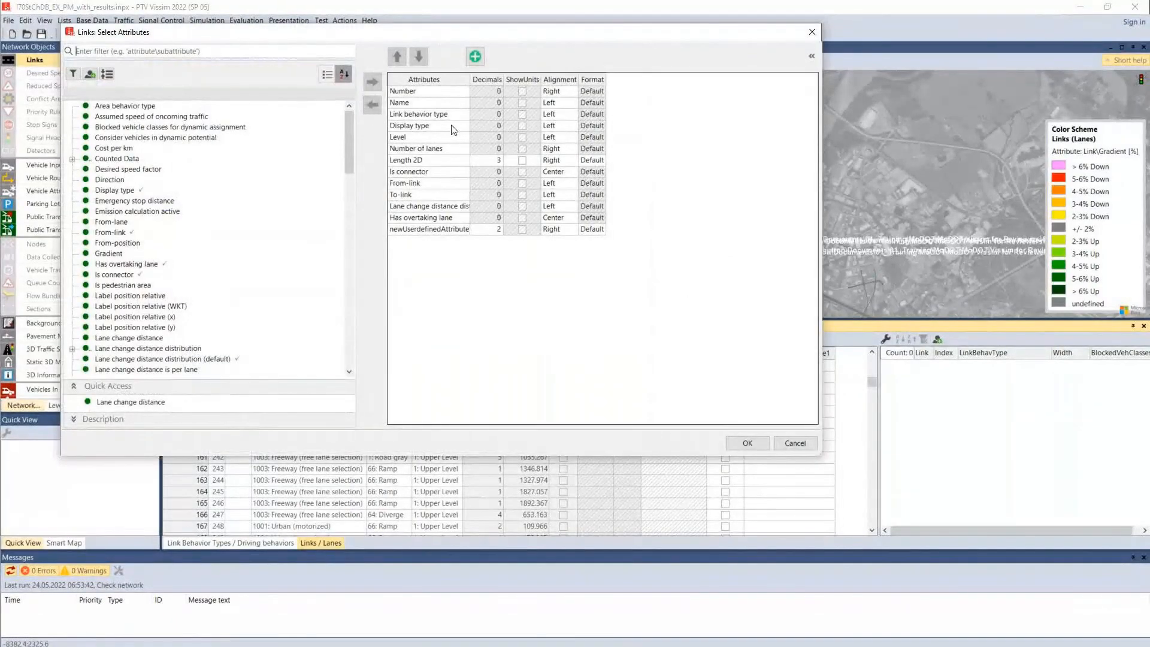
{"action": "left_click_drag", "start_coordinate": [451, 231], "coordinate": [442, 98]}
{"action": "mouse_move", "coordinate": [464, 31]}
{"action": "left_mouse_down"}
{"action": "mouse_move", "coordinate": [464, 0]}
{"action": "mouse_move", "coordinate": [462, 20]}
{"action": "left_mouse_up"}
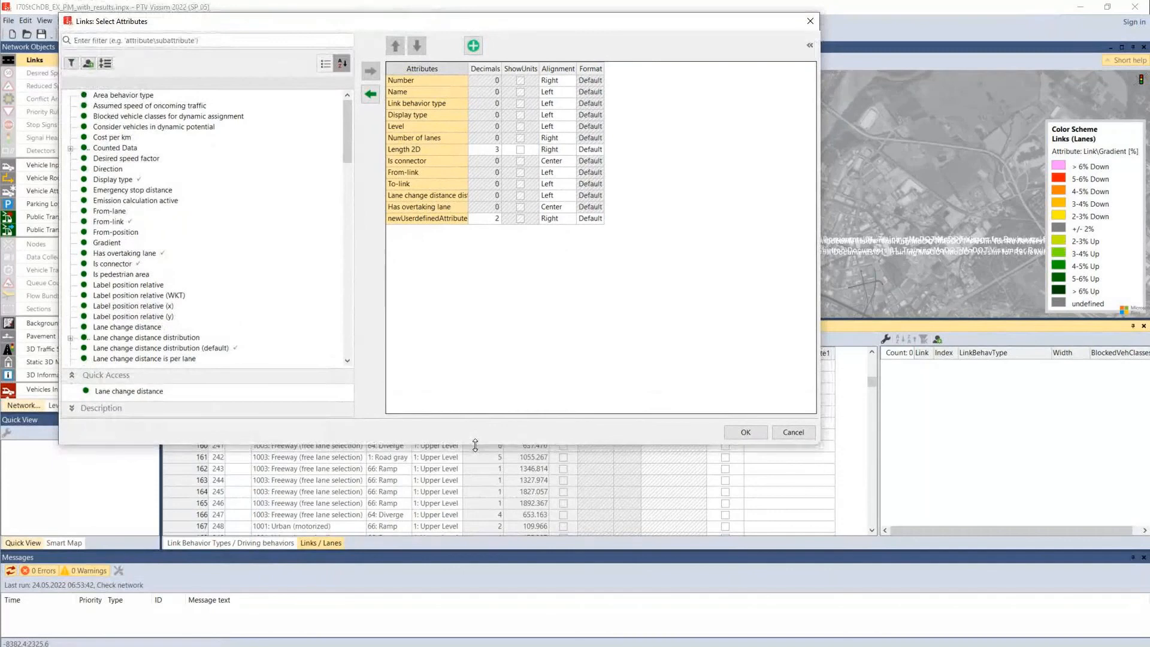
{"action": "left_click_drag", "start_coordinate": [476, 444], "coordinate": [476, 307]}
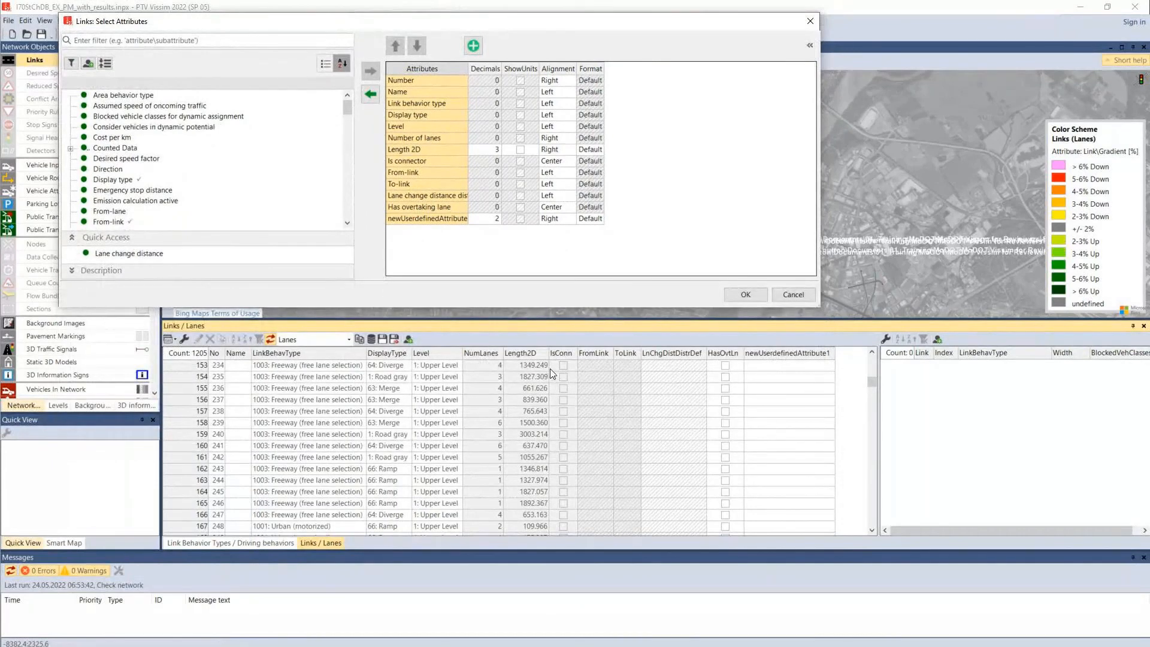
{"action": "left_click", "coordinate": [397, 165]}
{"action": "left_click", "coordinate": [371, 95]}
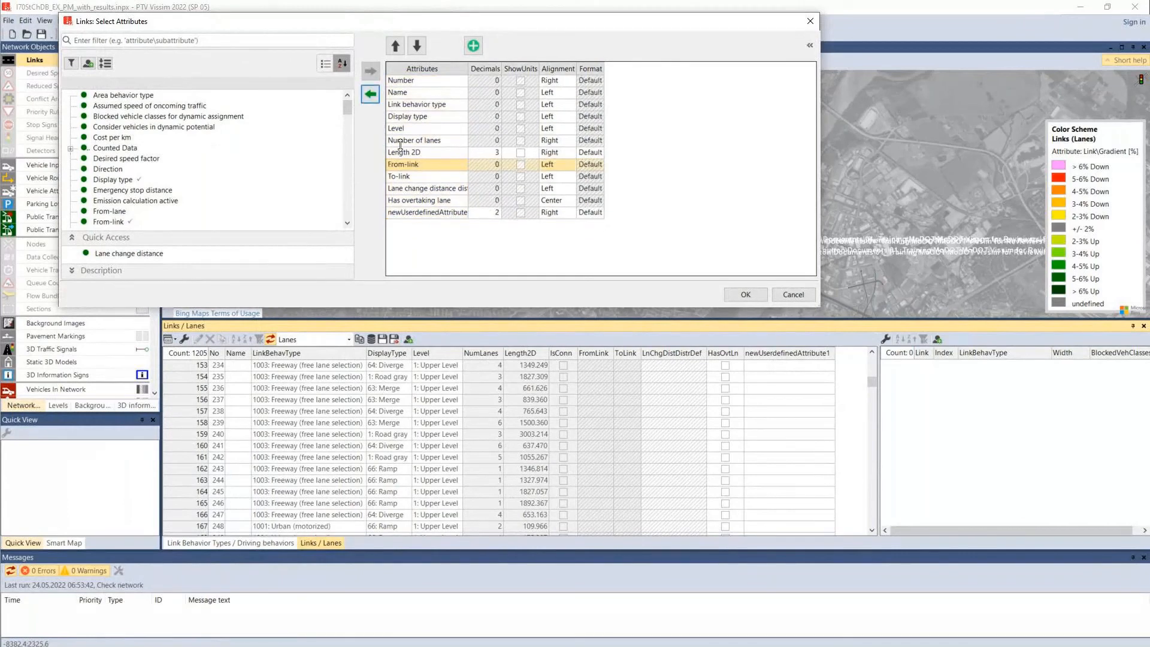
{"action": "left_click", "coordinate": [370, 95]}
{"action": "left_click", "coordinate": [371, 95]}
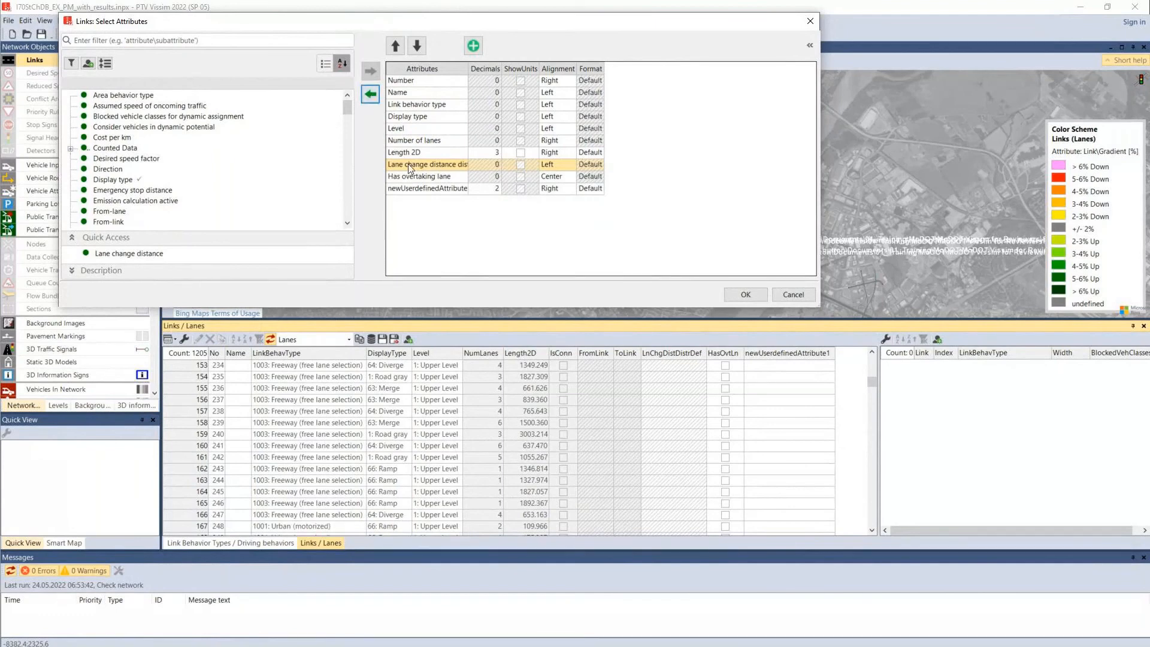
{"action": "left_click", "coordinate": [421, 177]}
{"action": "left_click", "coordinate": [370, 95]}
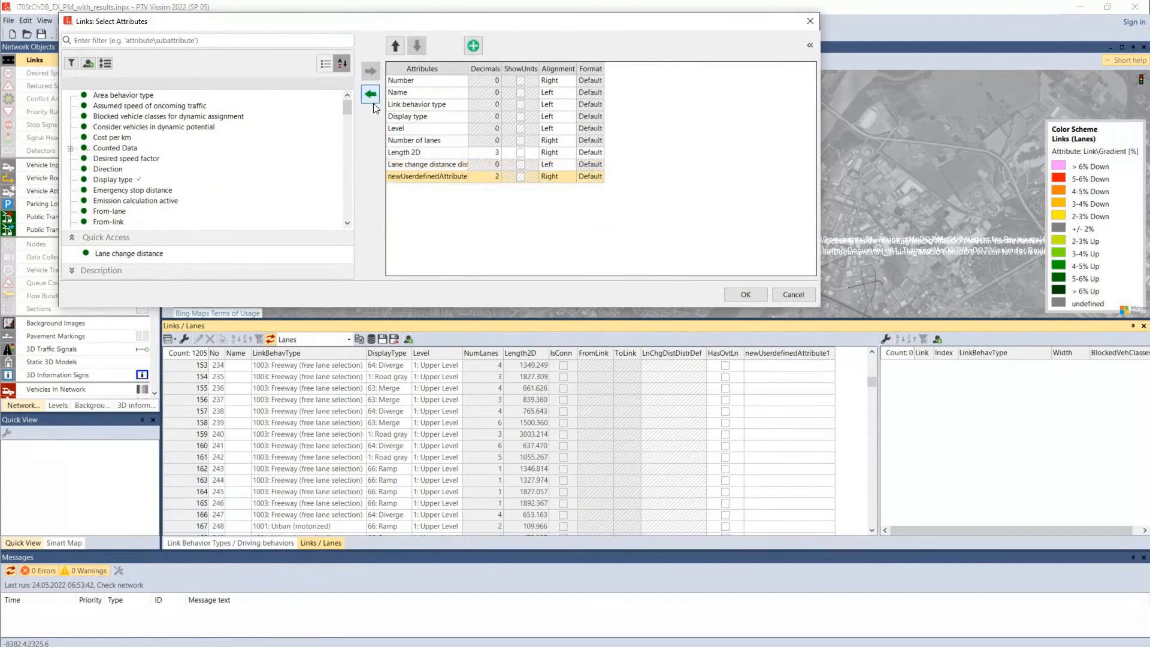
{"action": "left_click", "coordinate": [370, 94]}
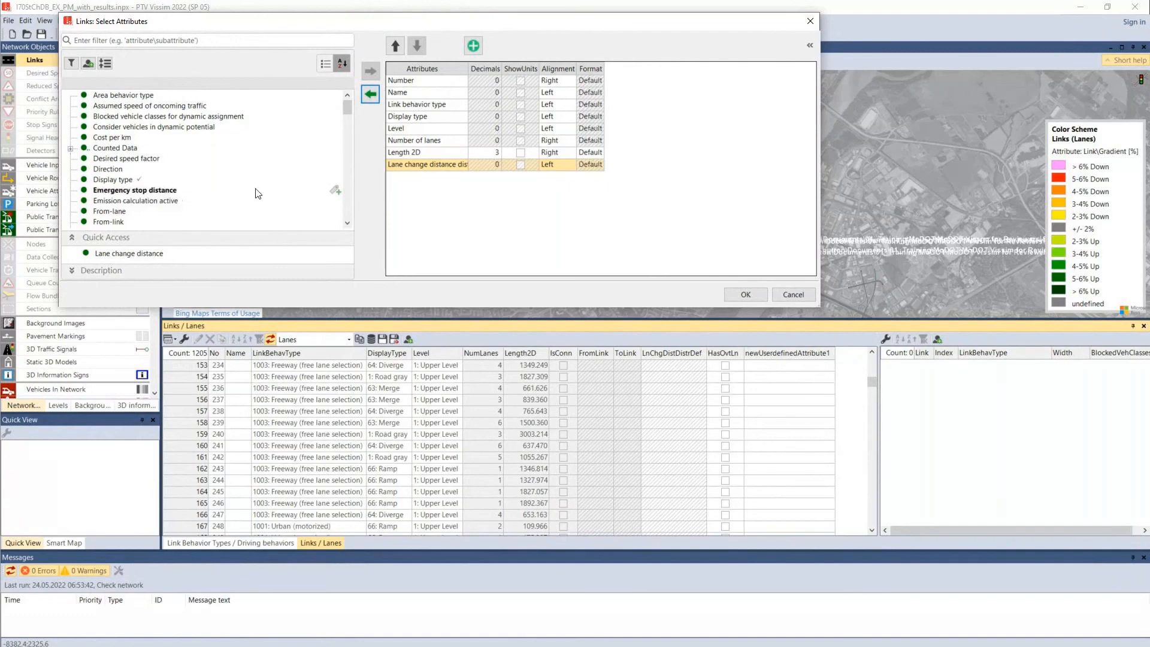
{"action": "left_click", "coordinate": [135, 40]}
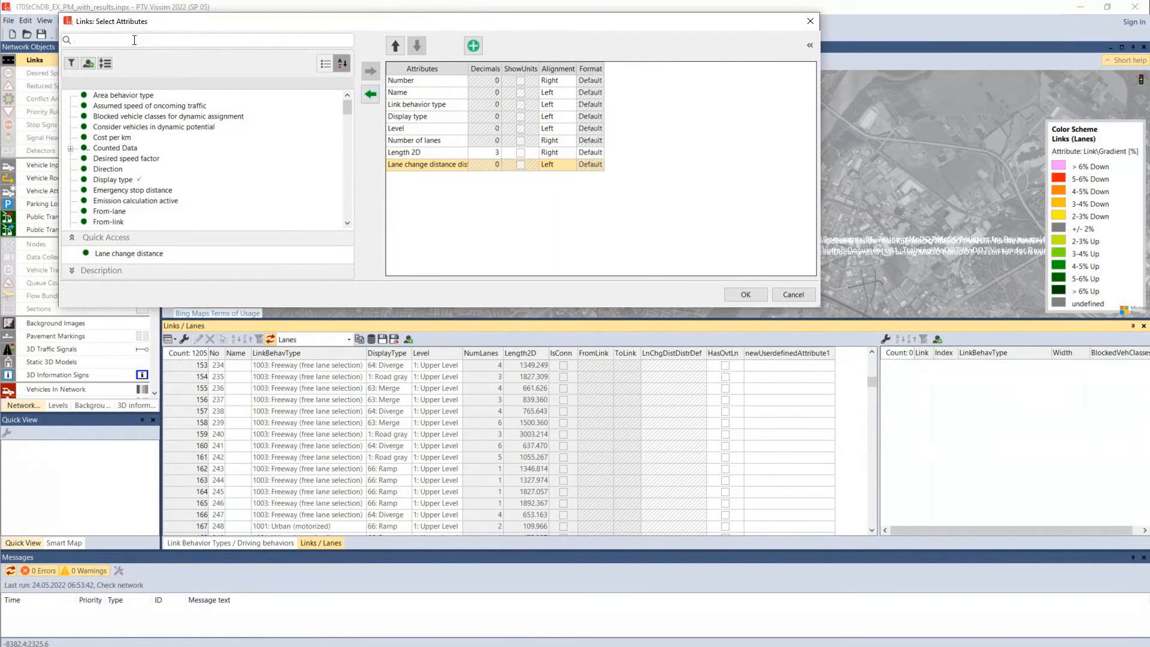
{"action": "type", "text": "gra"}
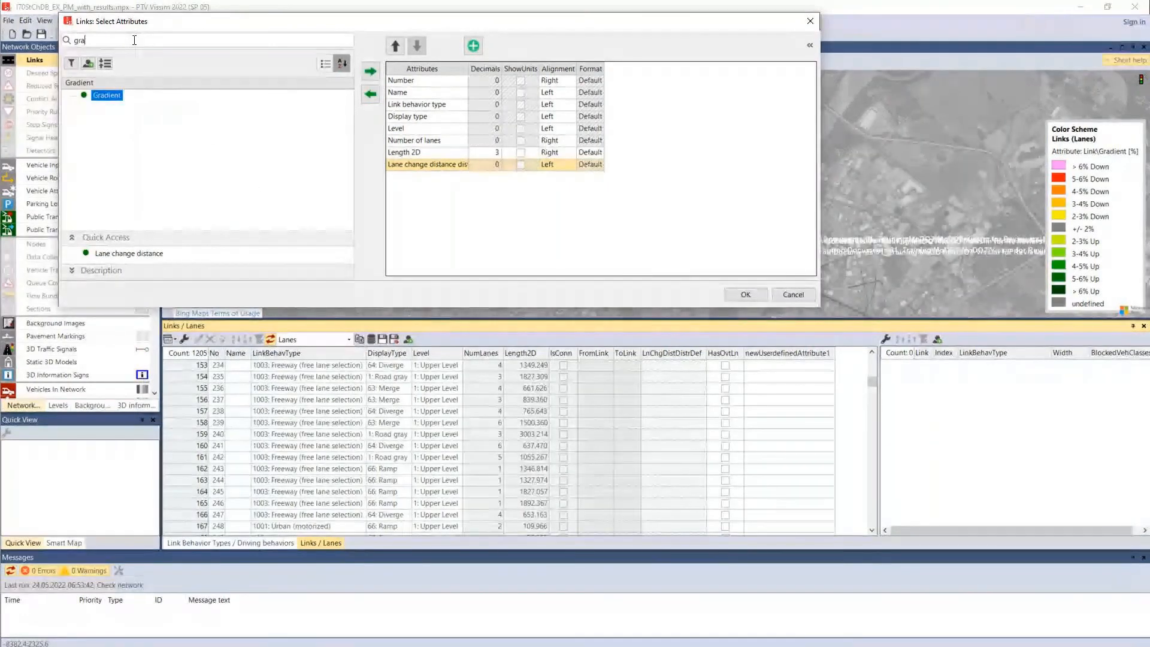
{"action": "double_click", "coordinate": [108, 100]}
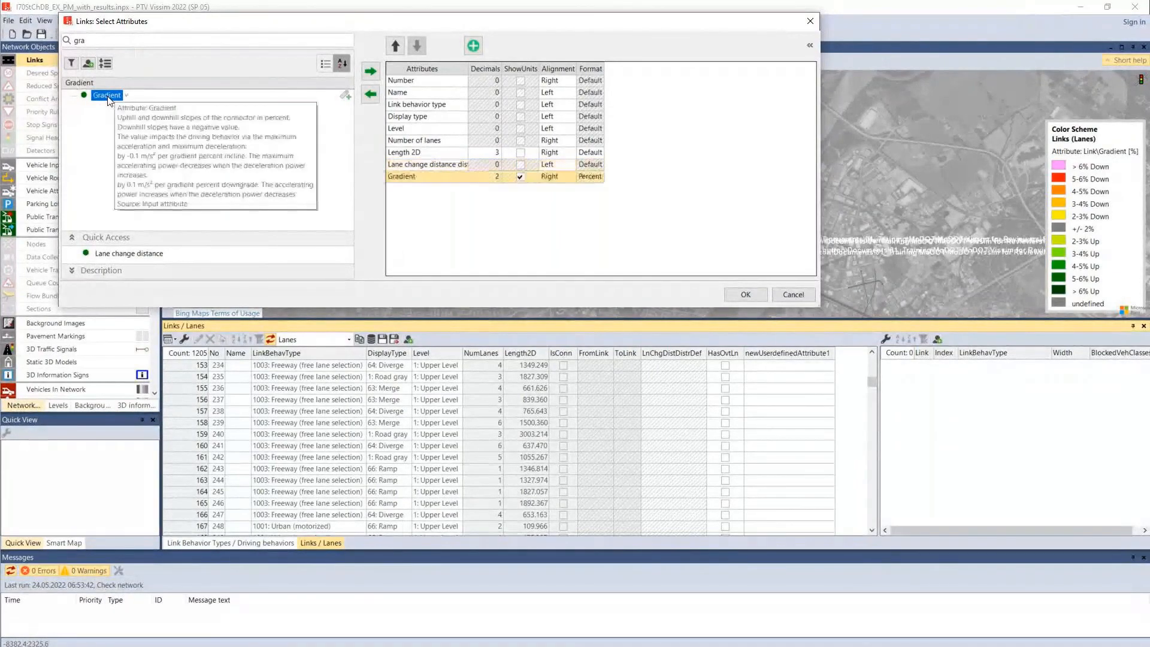
{"action": "left_click", "coordinate": [367, 97]}
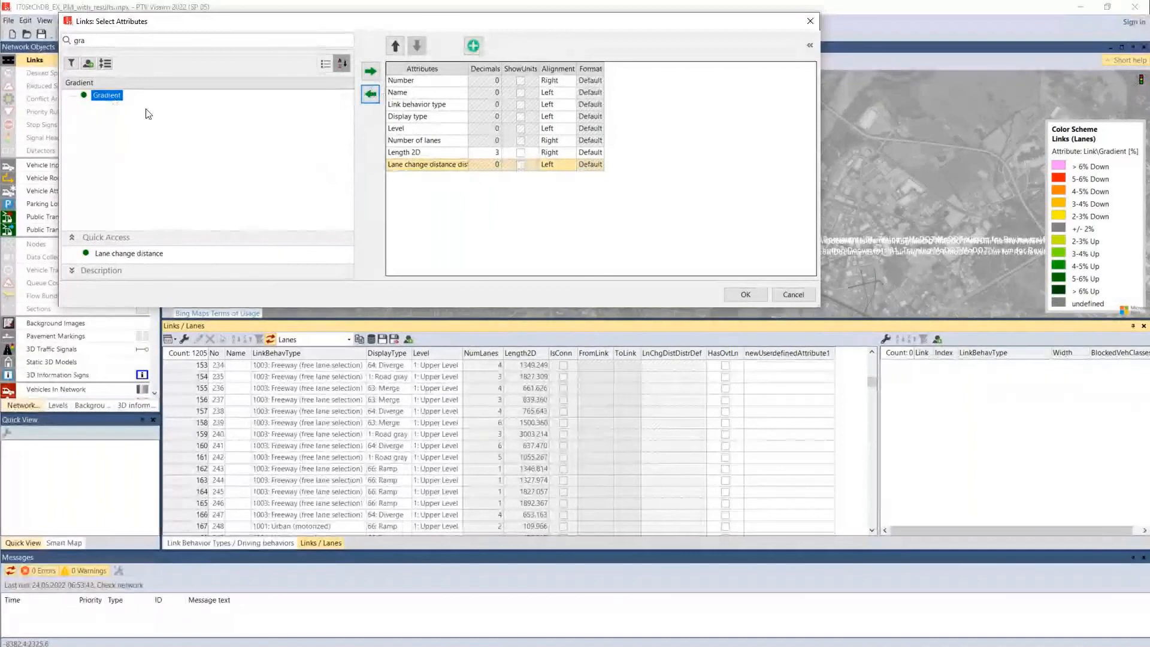
{"action": "left_click", "coordinate": [371, 72]}
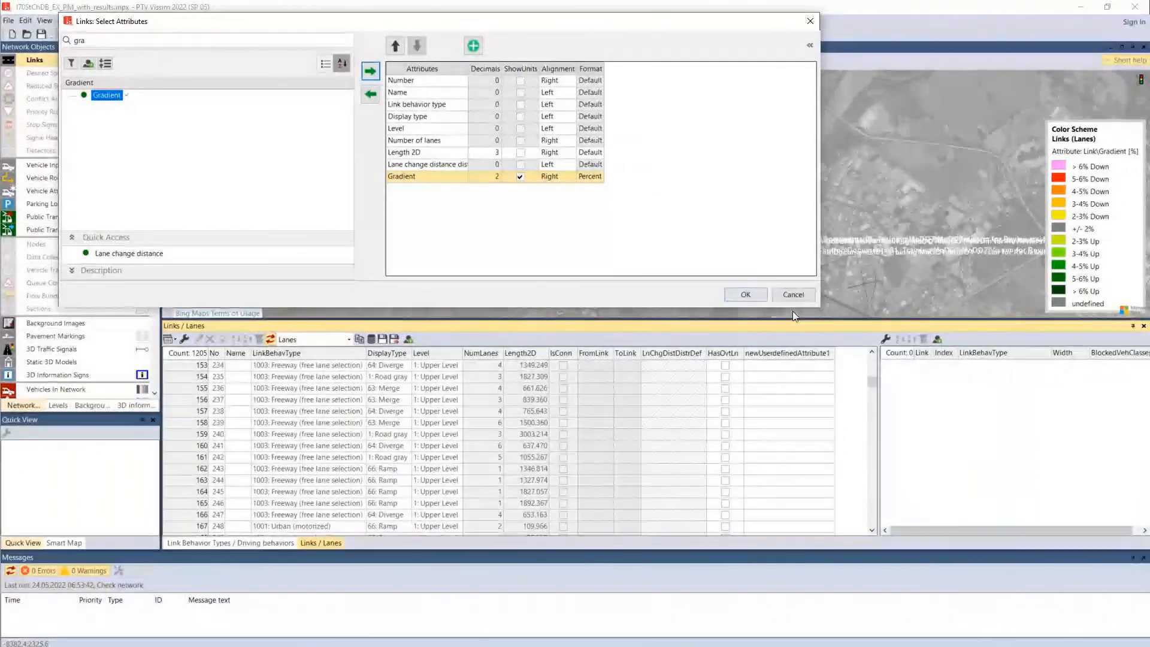
{"action": "left_click", "coordinate": [780, 294]}
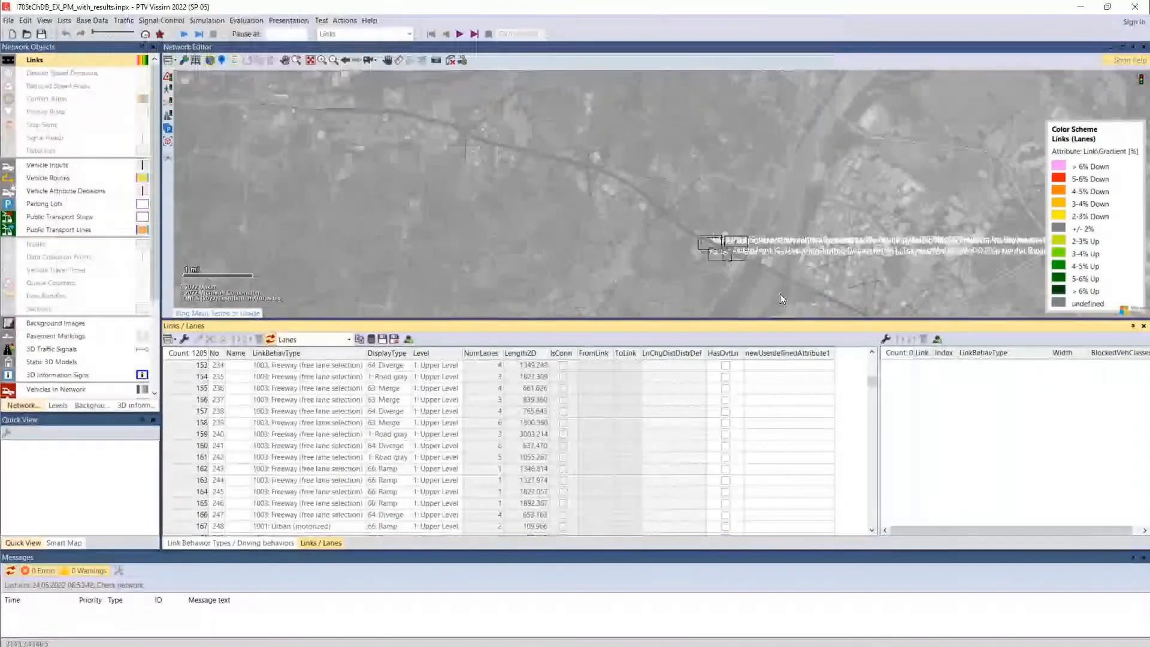
Remove Display type, Level, Is connector, From-link, To-link, Has overtaking lane and newUserdefinedAttribute from the Links list's attributes
{"action": "left_click", "coordinate": [184, 340]}
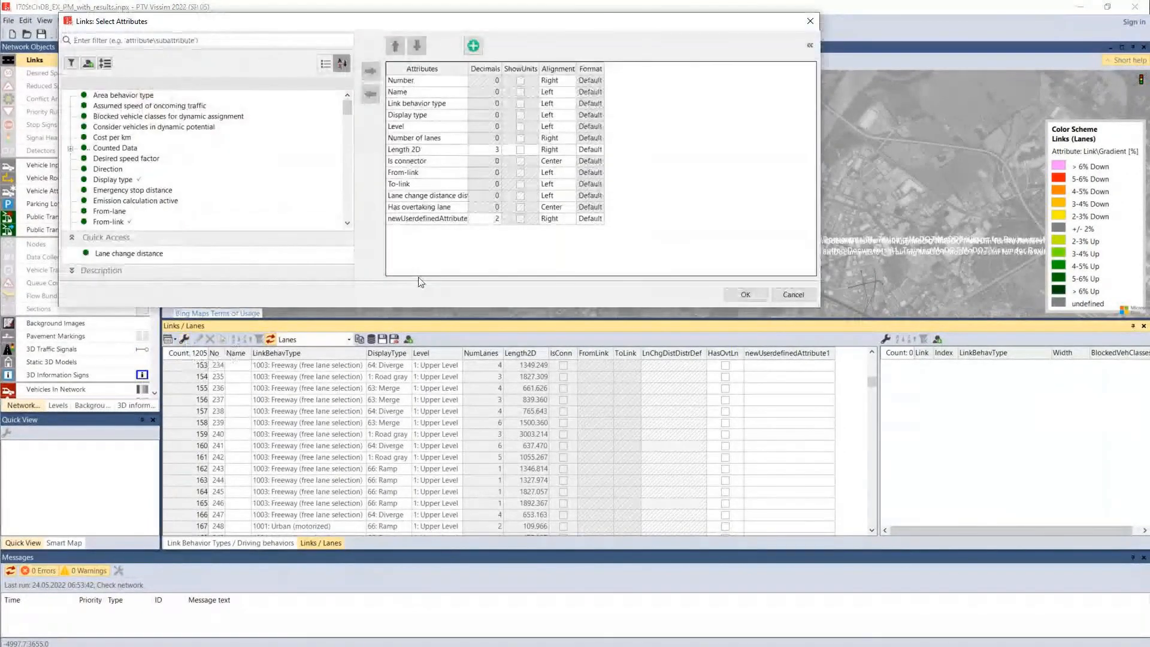
{"action": "left_click_drag", "start_coordinate": [405, 220], "coordinate": [402, 167]}
{"action": "left_click_drag", "start_coordinate": [405, 206], "coordinate": [402, 168]}
{"action": "left_click", "coordinate": [371, 94]}
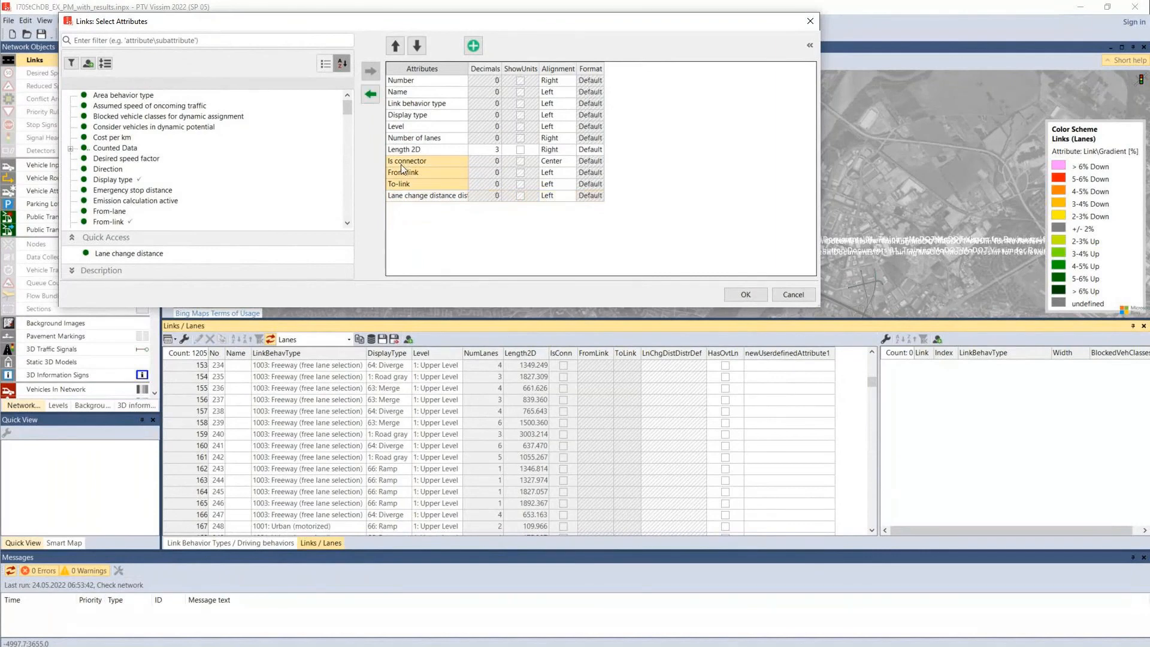
{"action": "left_click", "coordinate": [370, 94]}
{"action": "left_click", "coordinate": [398, 126]}
{"action": "left_click", "coordinate": [371, 94]}
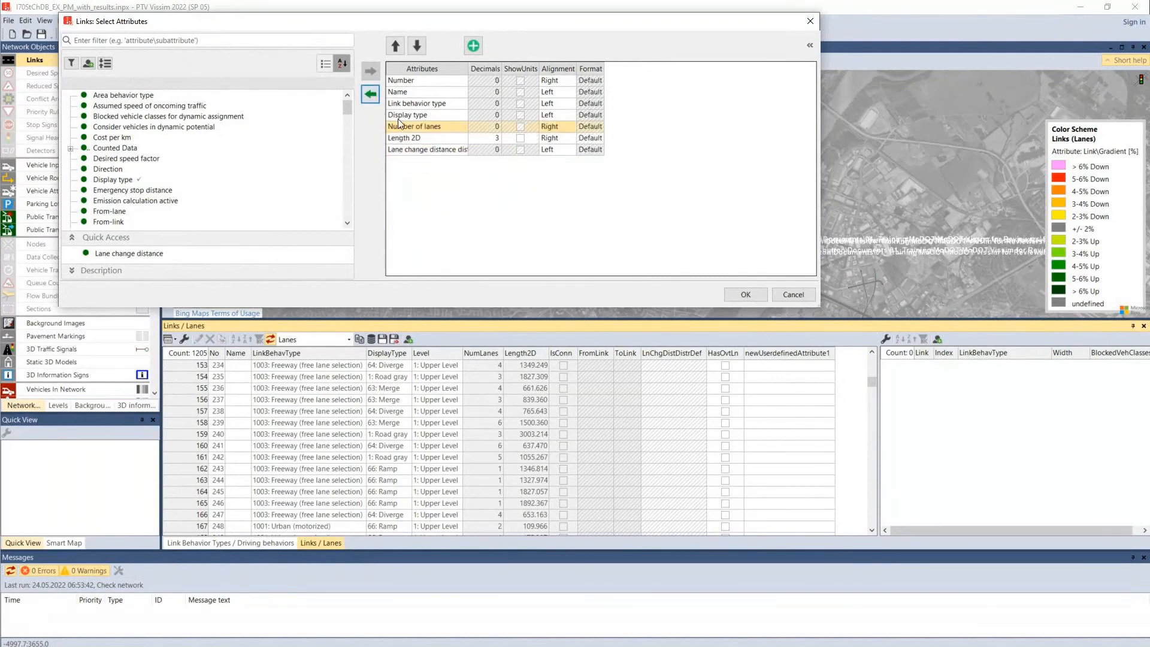
{"action": "left_click", "coordinate": [400, 115]}
{"action": "left_click", "coordinate": [370, 95]}
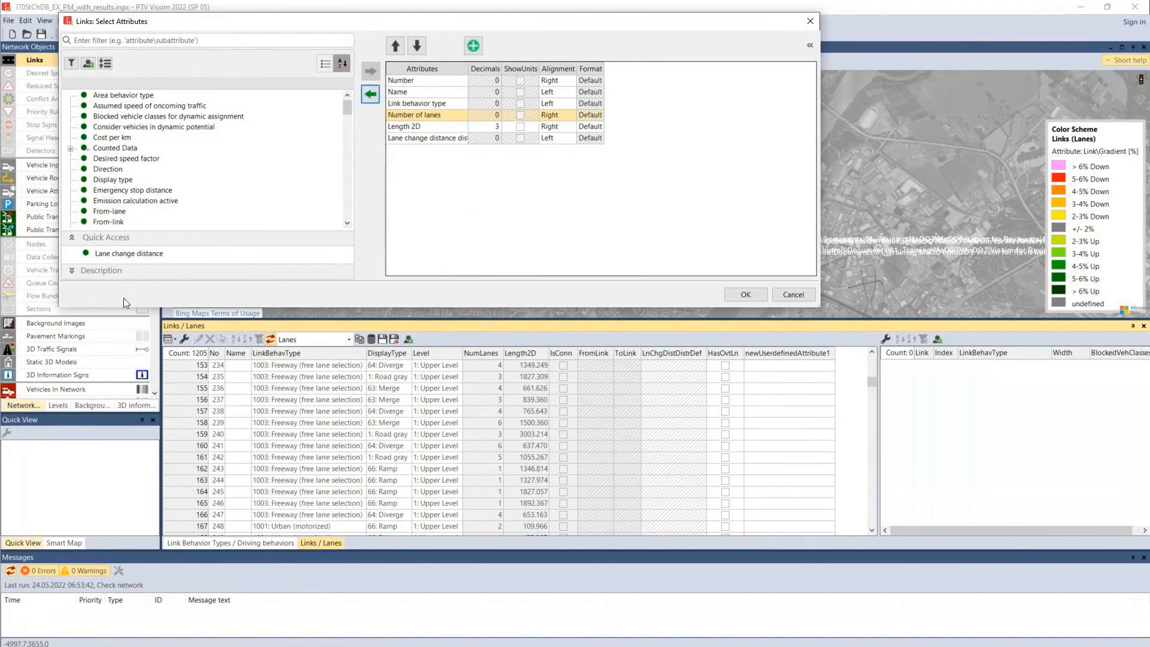
Add the Gradient attribute to the Links list's attributes and move it to the end, after the lane change distance distribution
{"action": "left_click", "coordinate": [125, 39]}
{"action": "type", "text": "gr"}
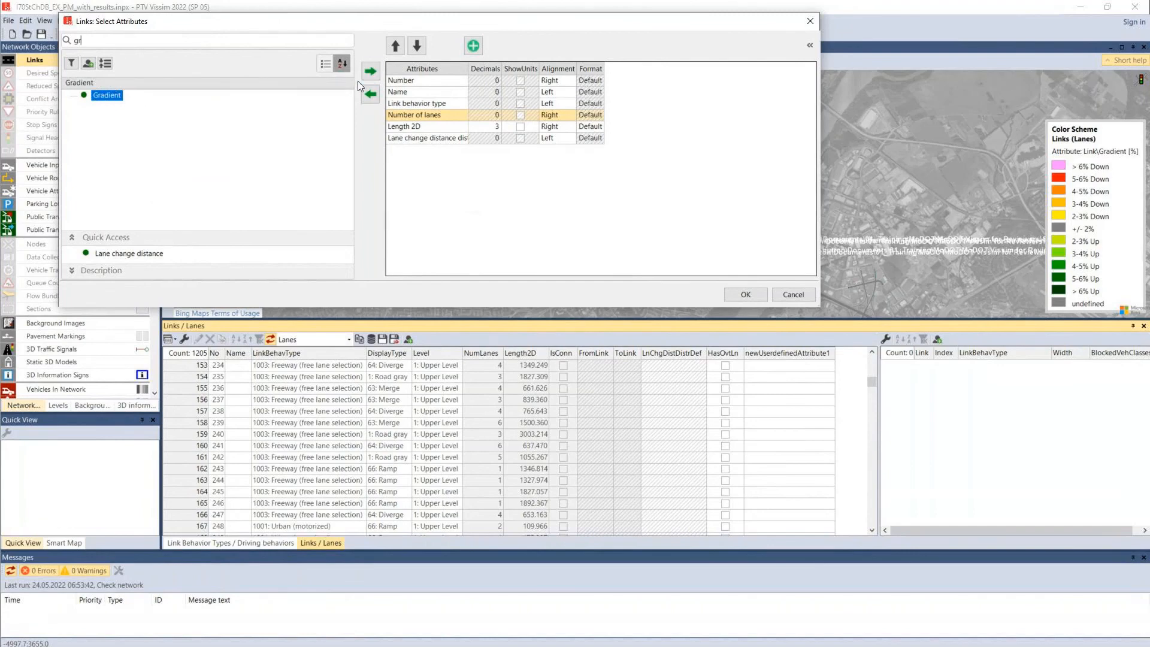
{"action": "left_click", "coordinate": [371, 70]}
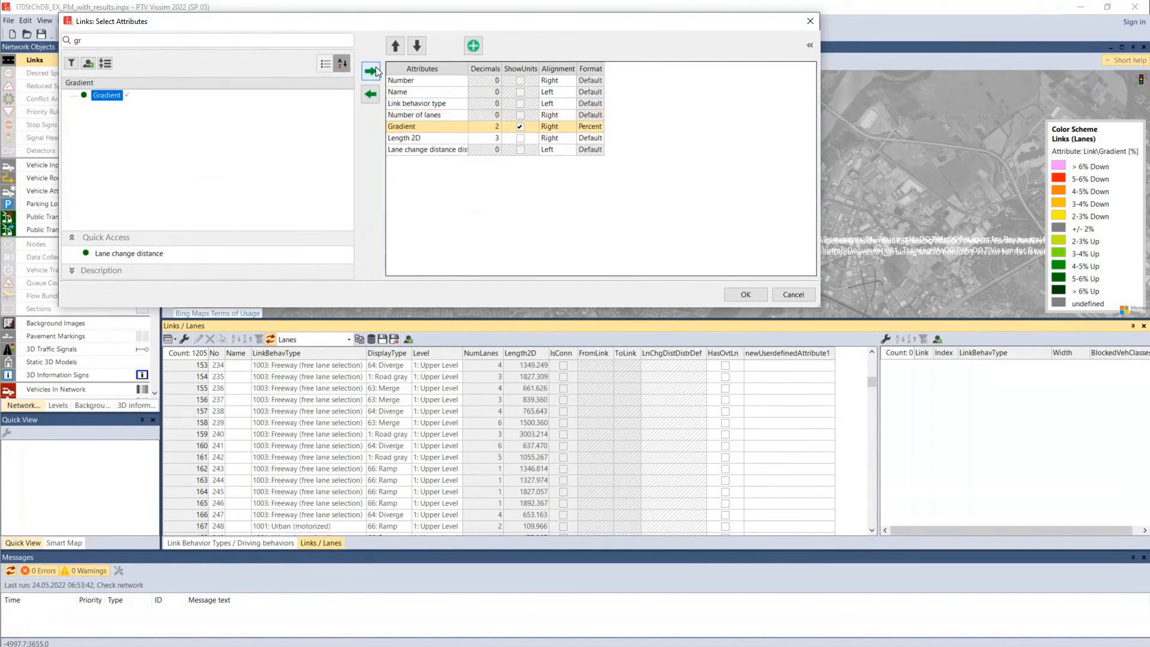
{"action": "left_click", "coordinate": [411, 49]}
{"action": "left_click", "coordinate": [411, 49]}
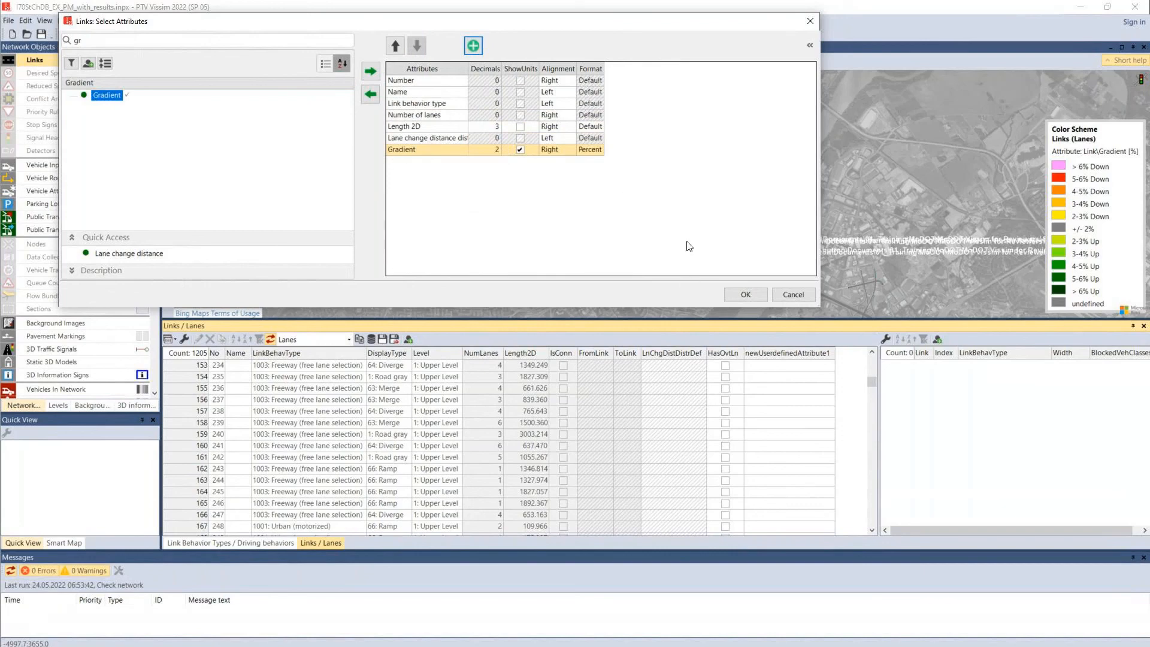
Apply the attribute selection to the Links list and examine the Gradient values of the links
{"action": "left_click", "coordinate": [746, 294]}
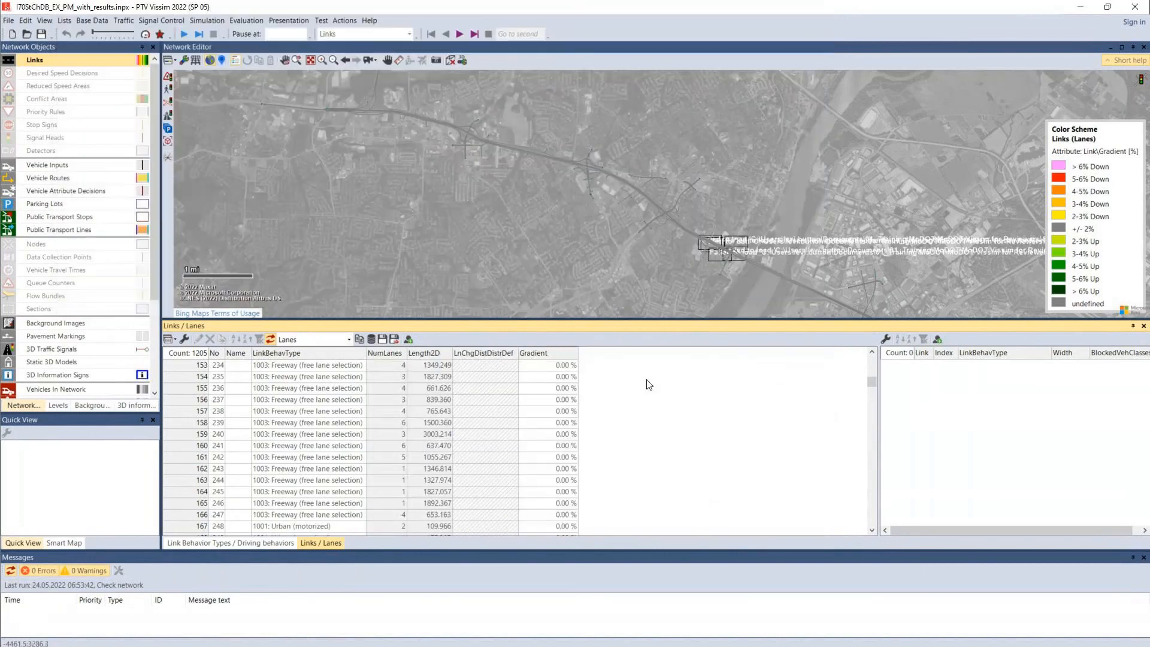
{"action": "scroll", "coordinate": [558, 413], "scroll_direction": "down", "scroll_amount": 8}
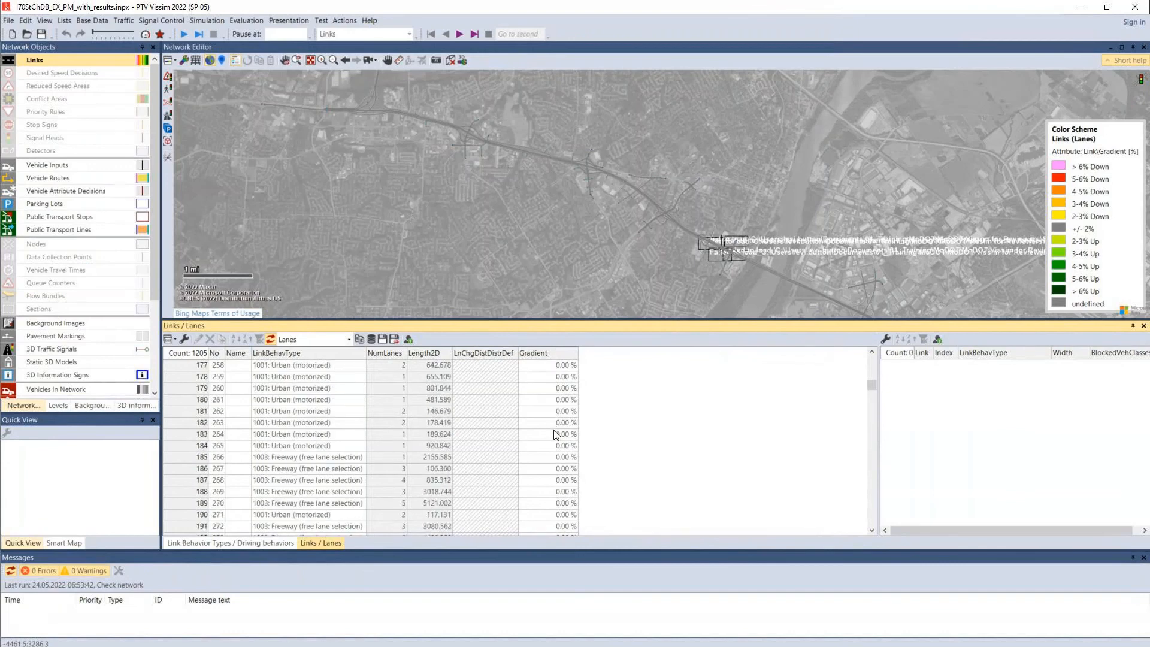
{"action": "scroll", "coordinate": [557, 434], "scroll_direction": "up", "scroll_amount": 20}
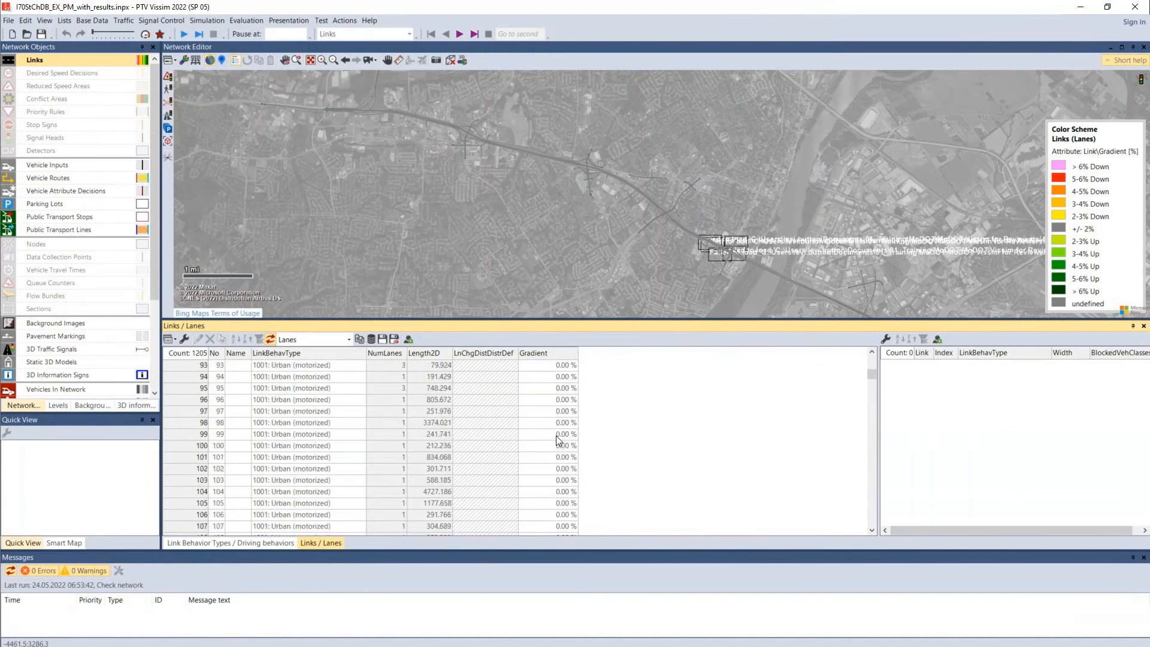
{"action": "scroll", "coordinate": [558, 440], "scroll_direction": "up", "scroll_amount": 5}
Filter the Links list for gradients not equal to 0.00 %, and deactivate the filter again
{"action": "left_click", "coordinate": [570, 354]}
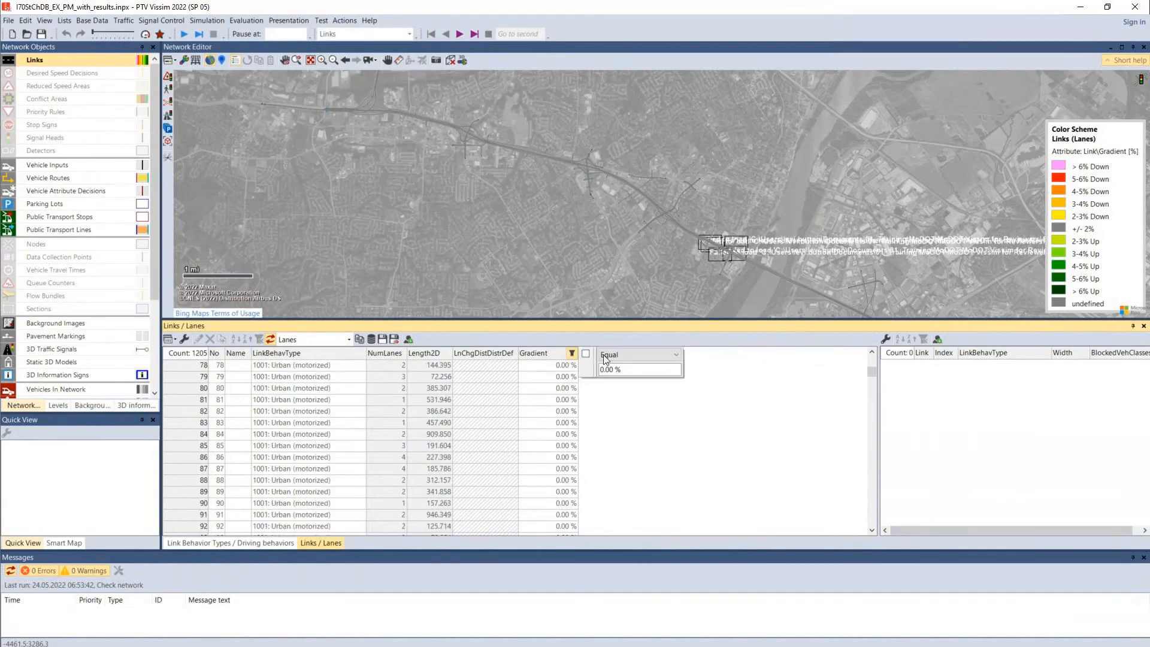
{"action": "left_click", "coordinate": [611, 357]}
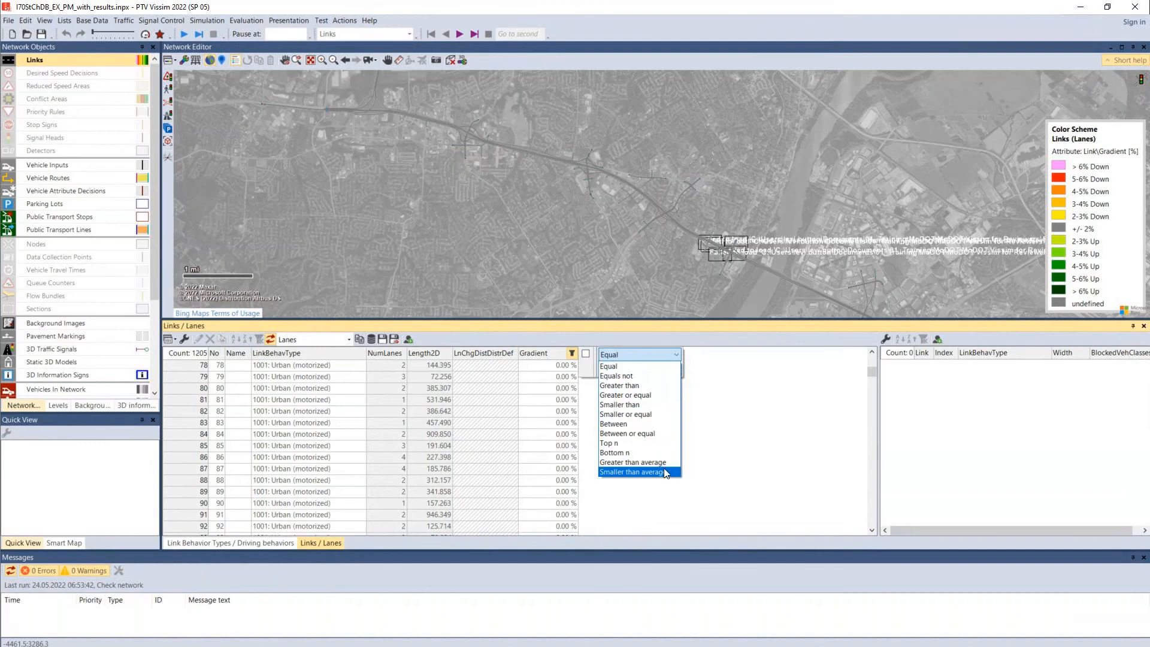
{"action": "left_click", "coordinate": [634, 375]}
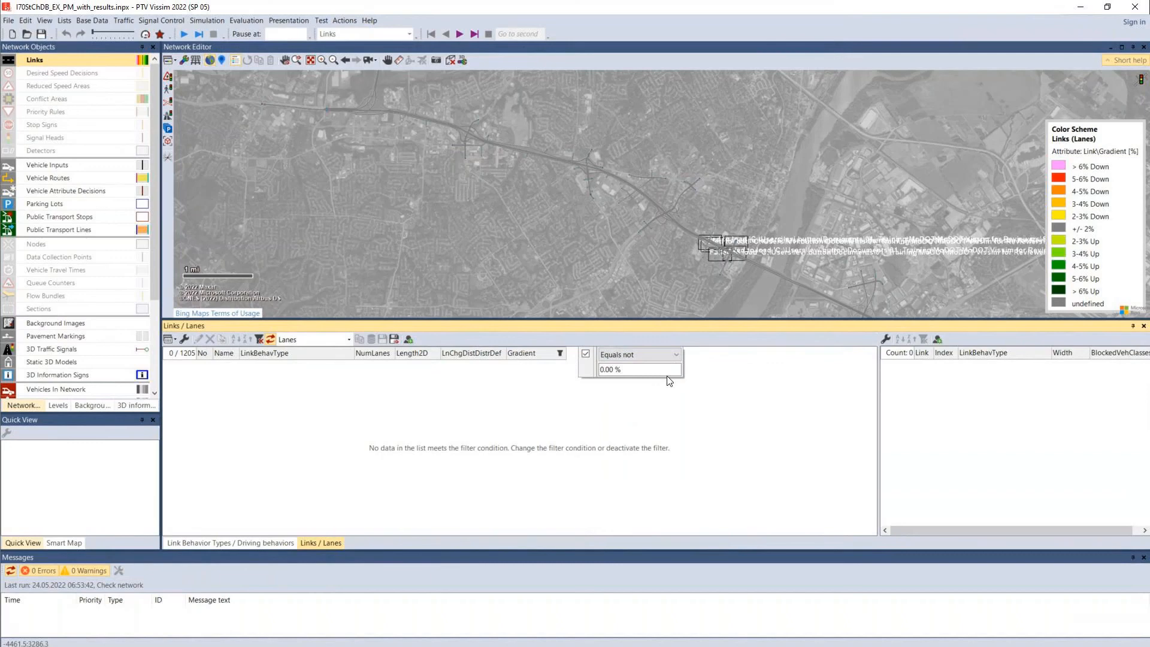
{"action": "left_click", "coordinate": [586, 353]}
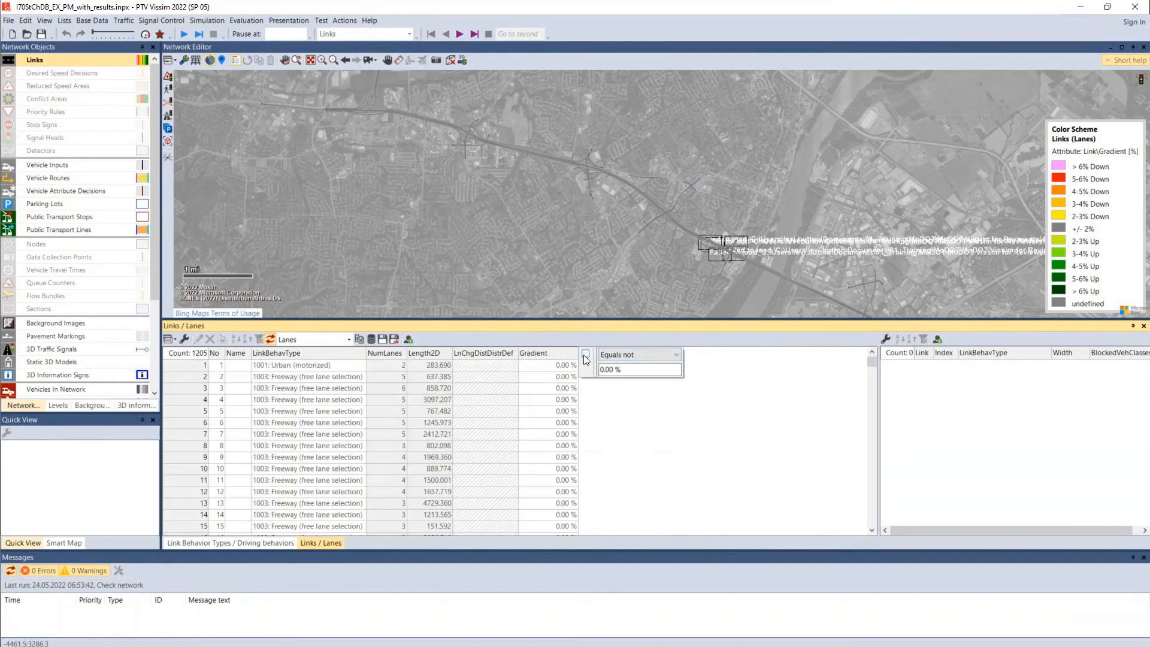
Enlarge the network view by reducing the height of the Links list, keeping the I-70 corridor in view
{"action": "left_click", "coordinate": [607, 278]}
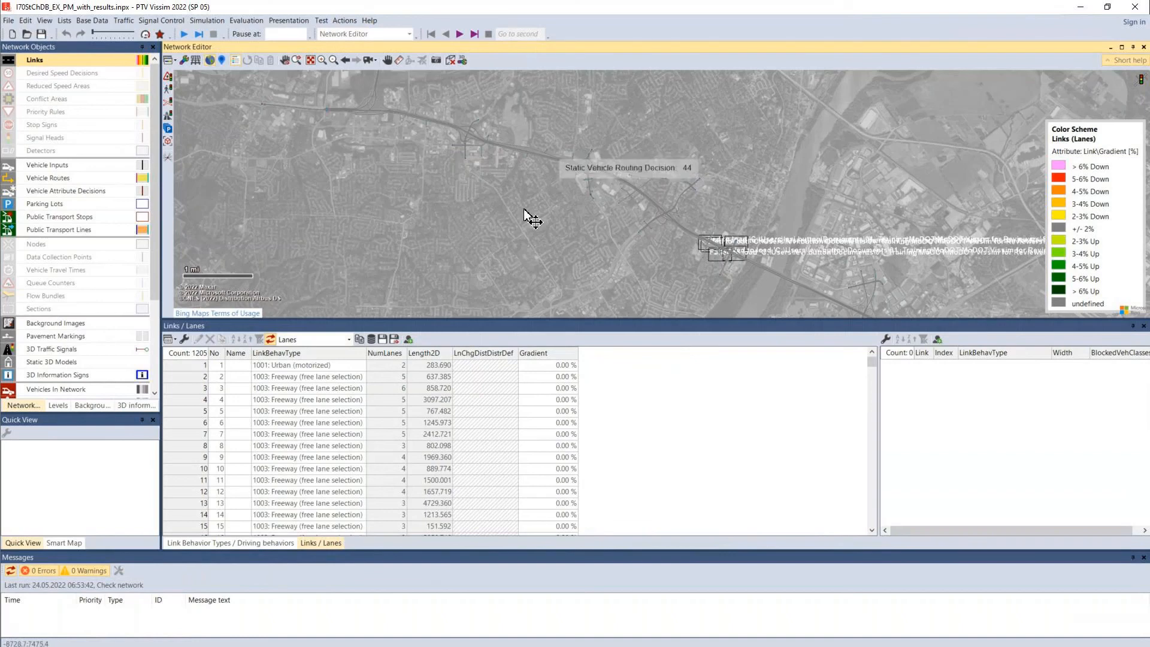
{"action": "left_click_drag", "start_coordinate": [607, 230], "coordinate": [600, 175]}
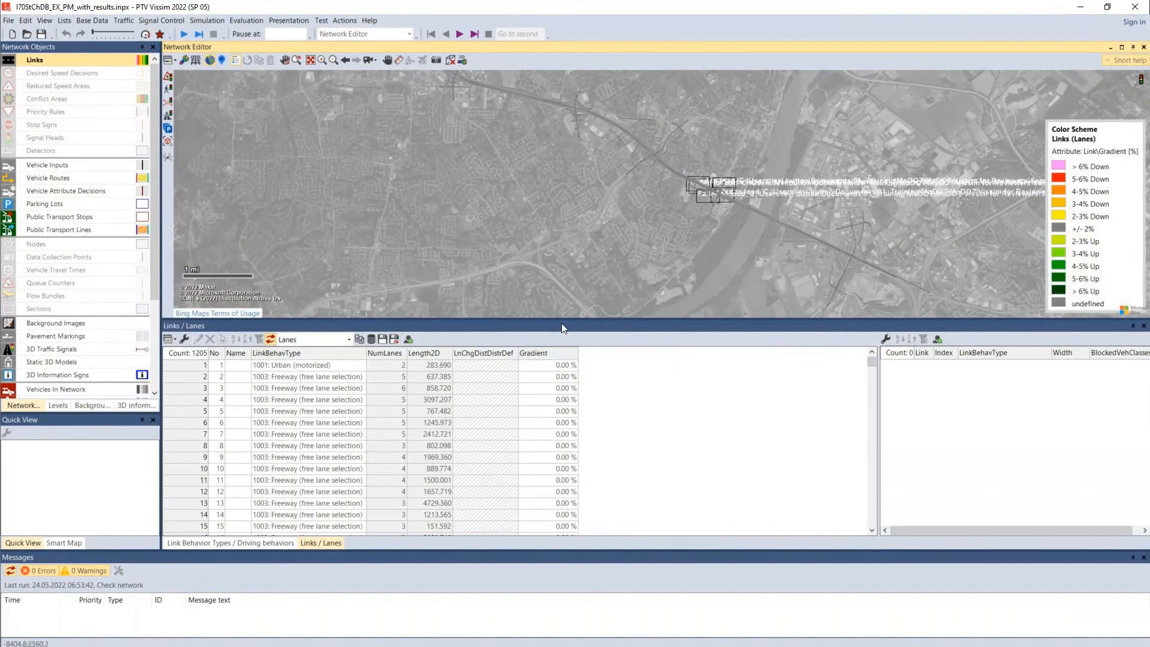
{"action": "left_click_drag", "start_coordinate": [557, 323], "coordinate": [557, 418]}
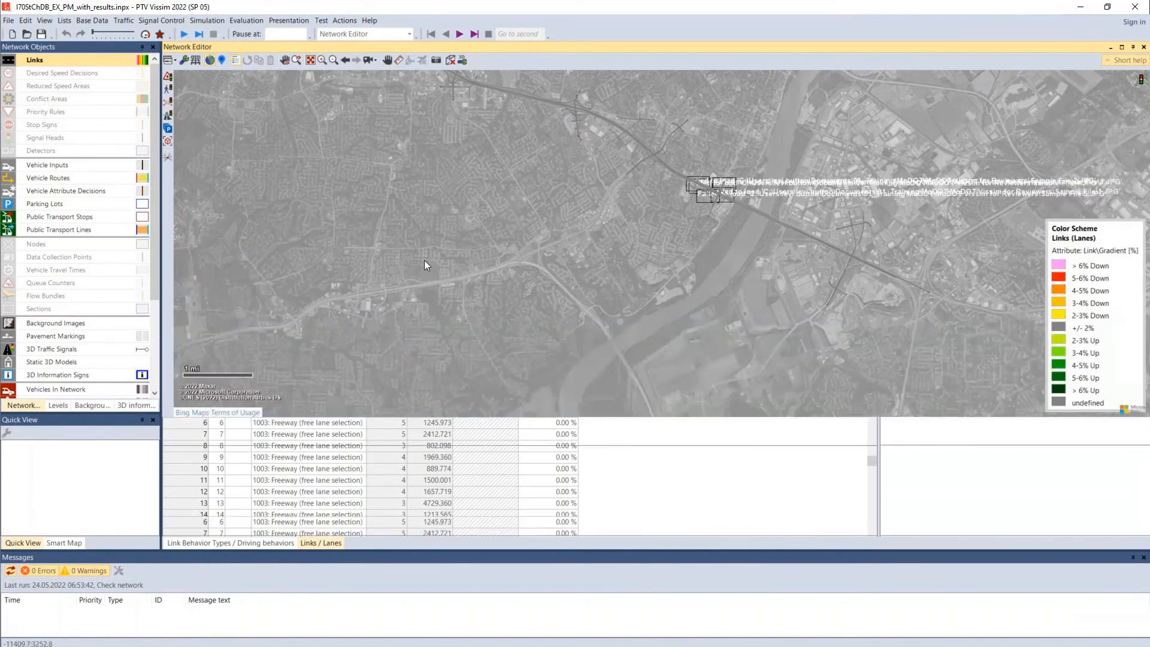
{"action": "left_click_drag", "start_coordinate": [463, 256], "coordinate": [517, 344]}
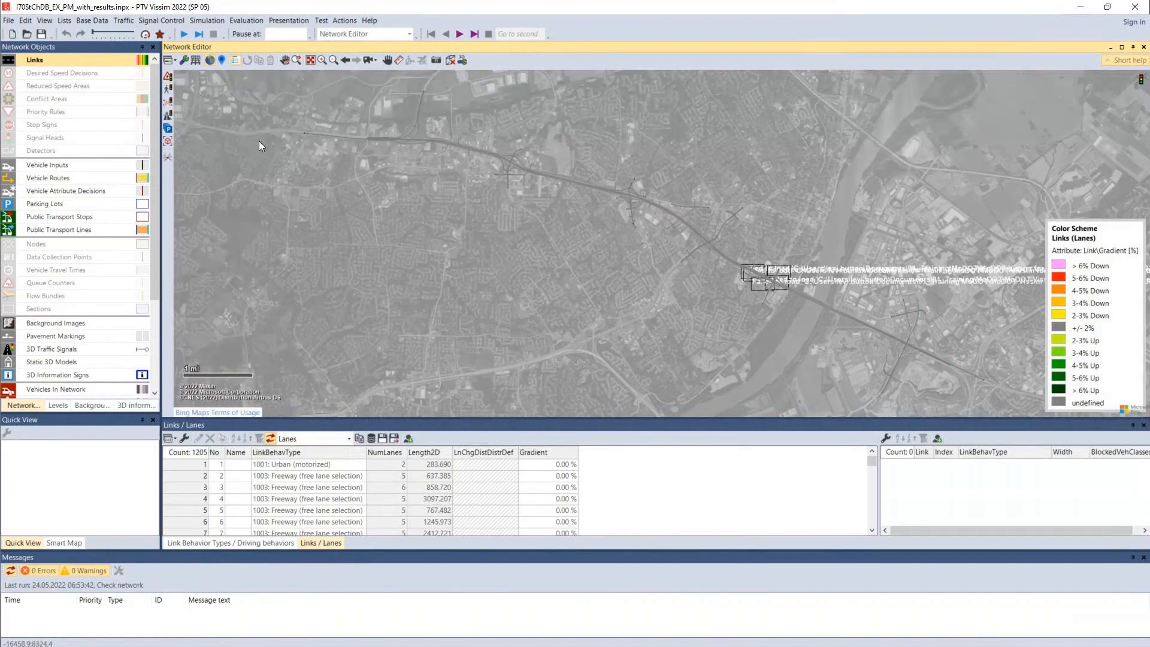
Open the list of saved network editor layouts
{"action": "left_click", "coordinate": [175, 63]}
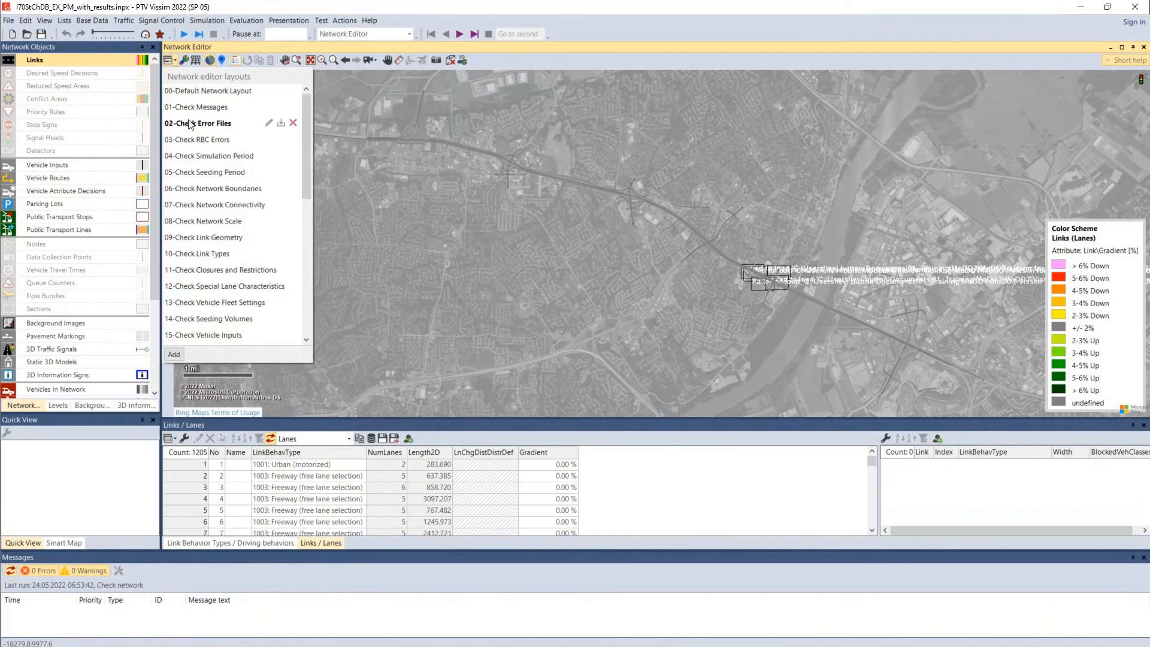